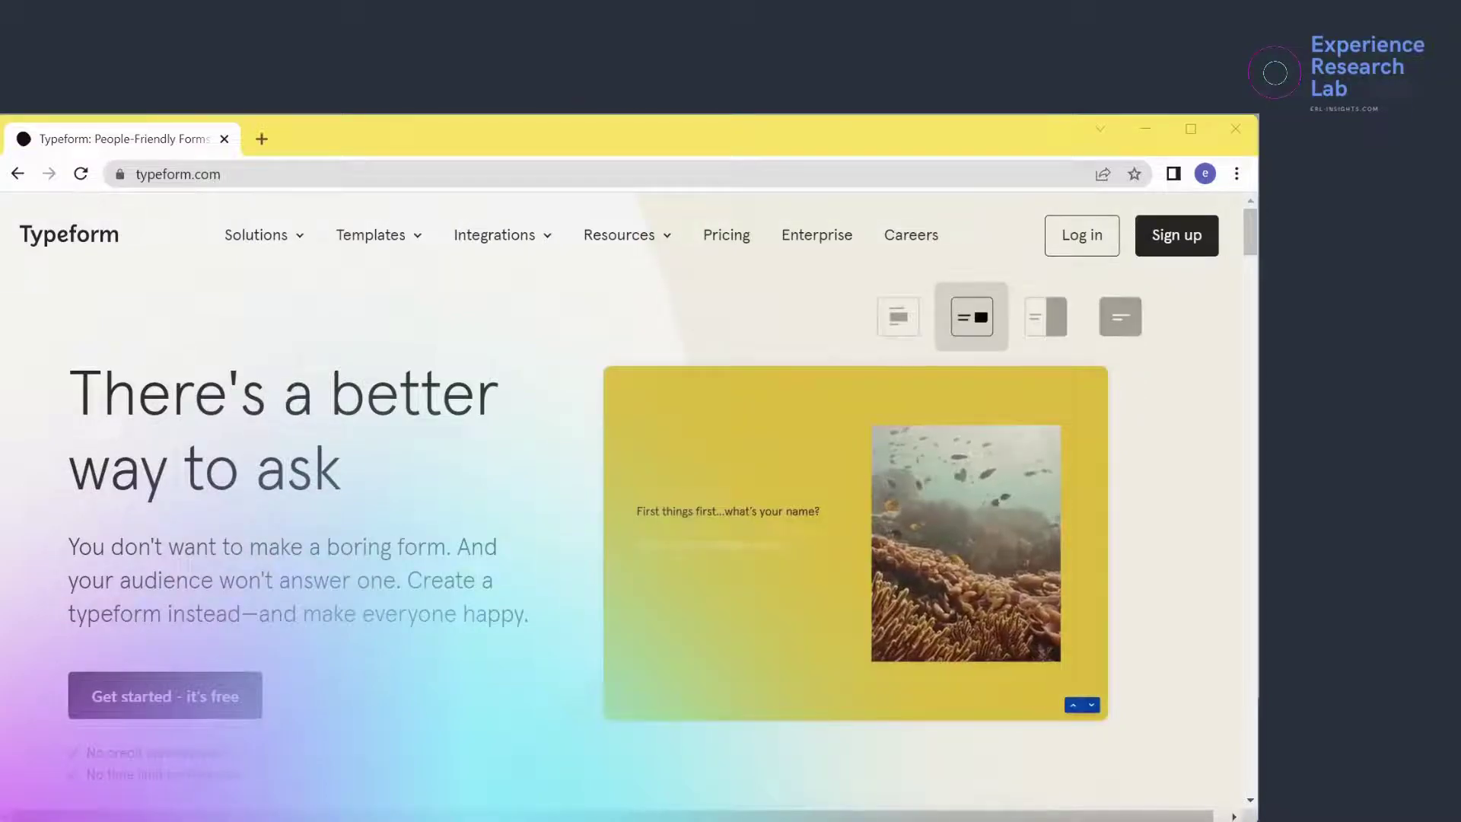
Look through the Typeform home page down to the template examples and log in to the account
scroll(621, 495, down, 3)
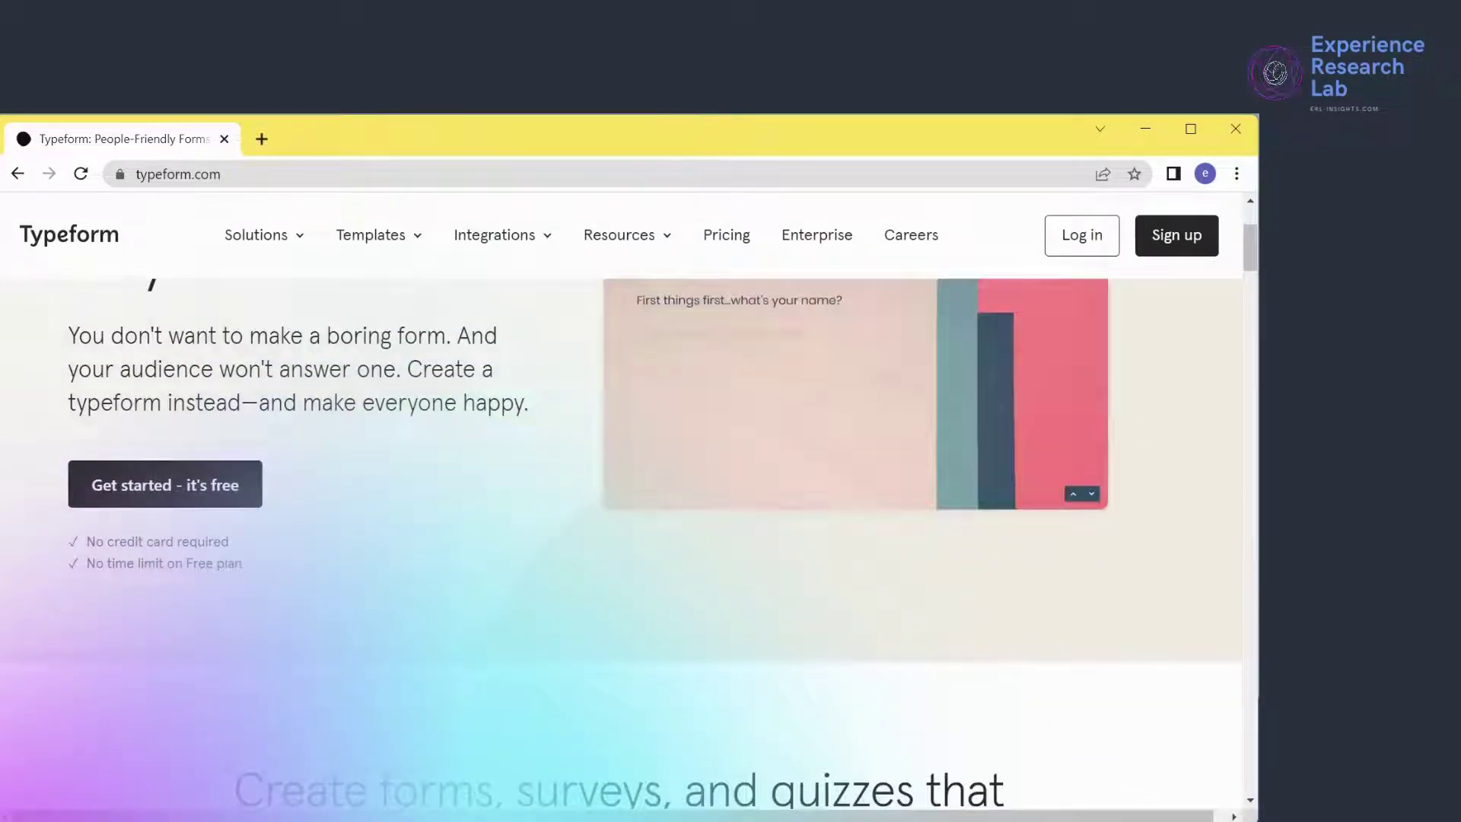
scroll(621, 533, down, 2)
scroll(621, 532, down, 6)
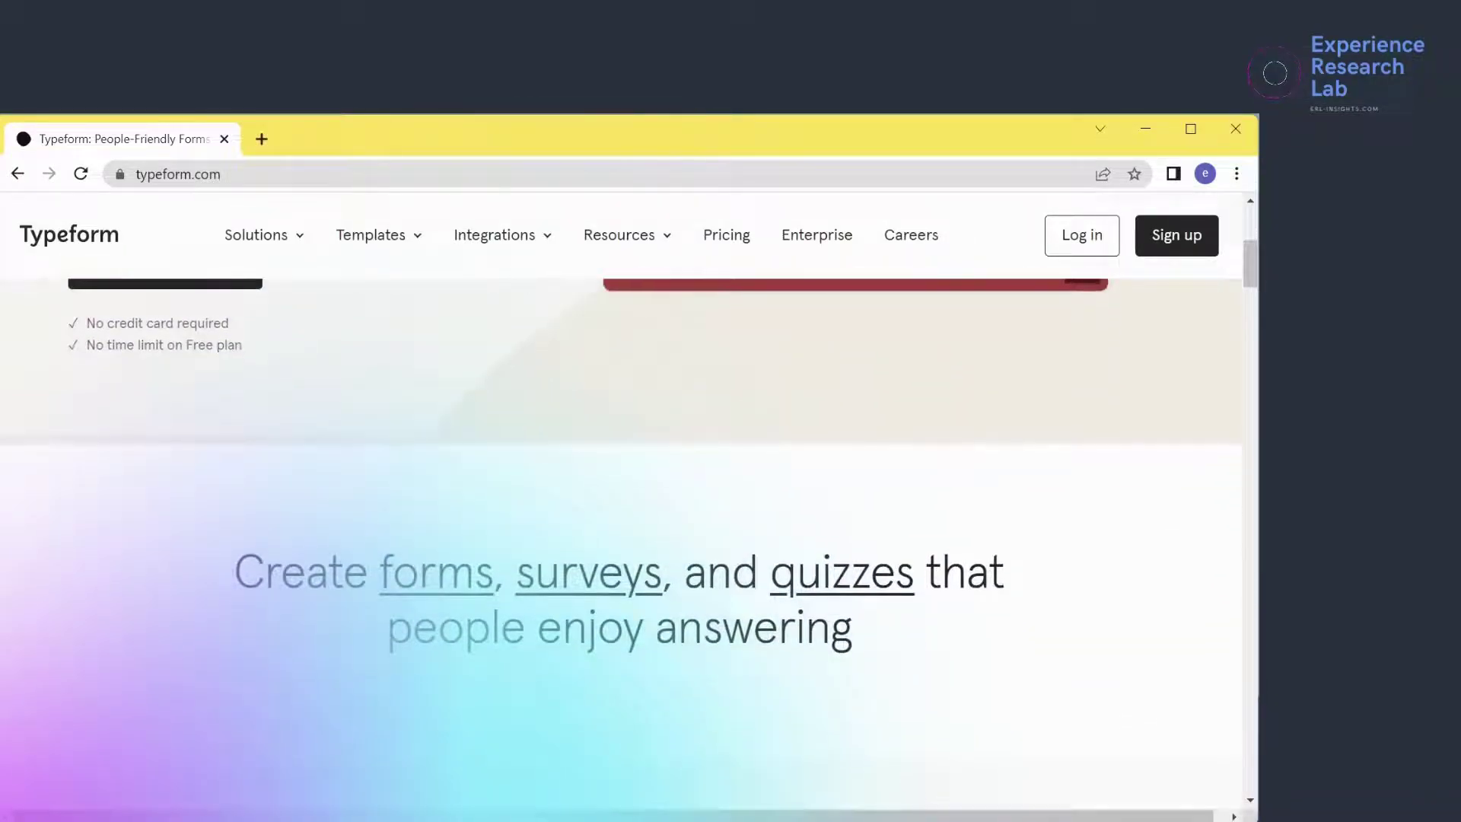
scroll(621, 533, down, 10)
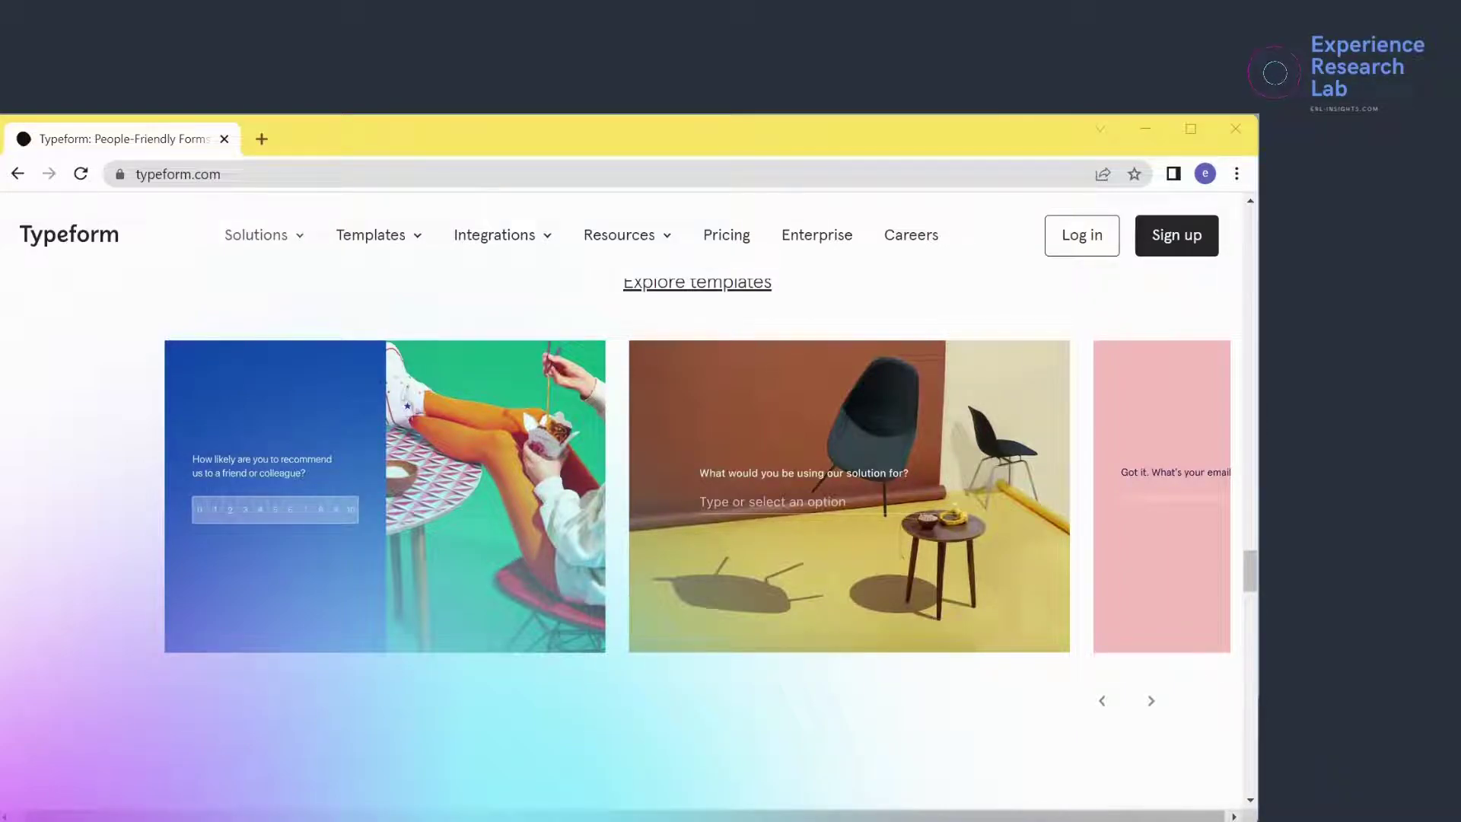
click(1082, 235)
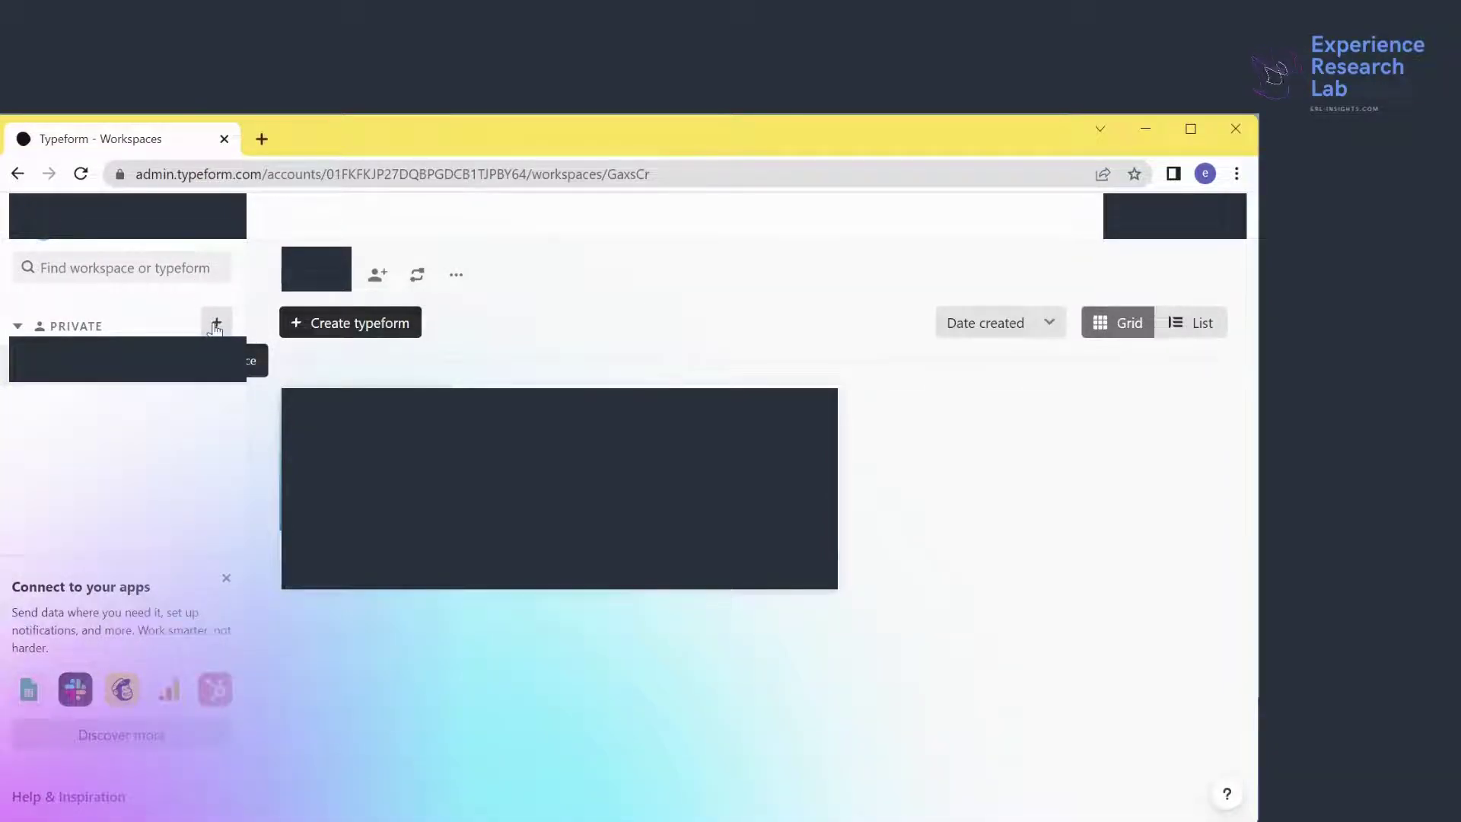
Create a new private workspace named "Experience Research Lab Workspace"
click(216, 326)
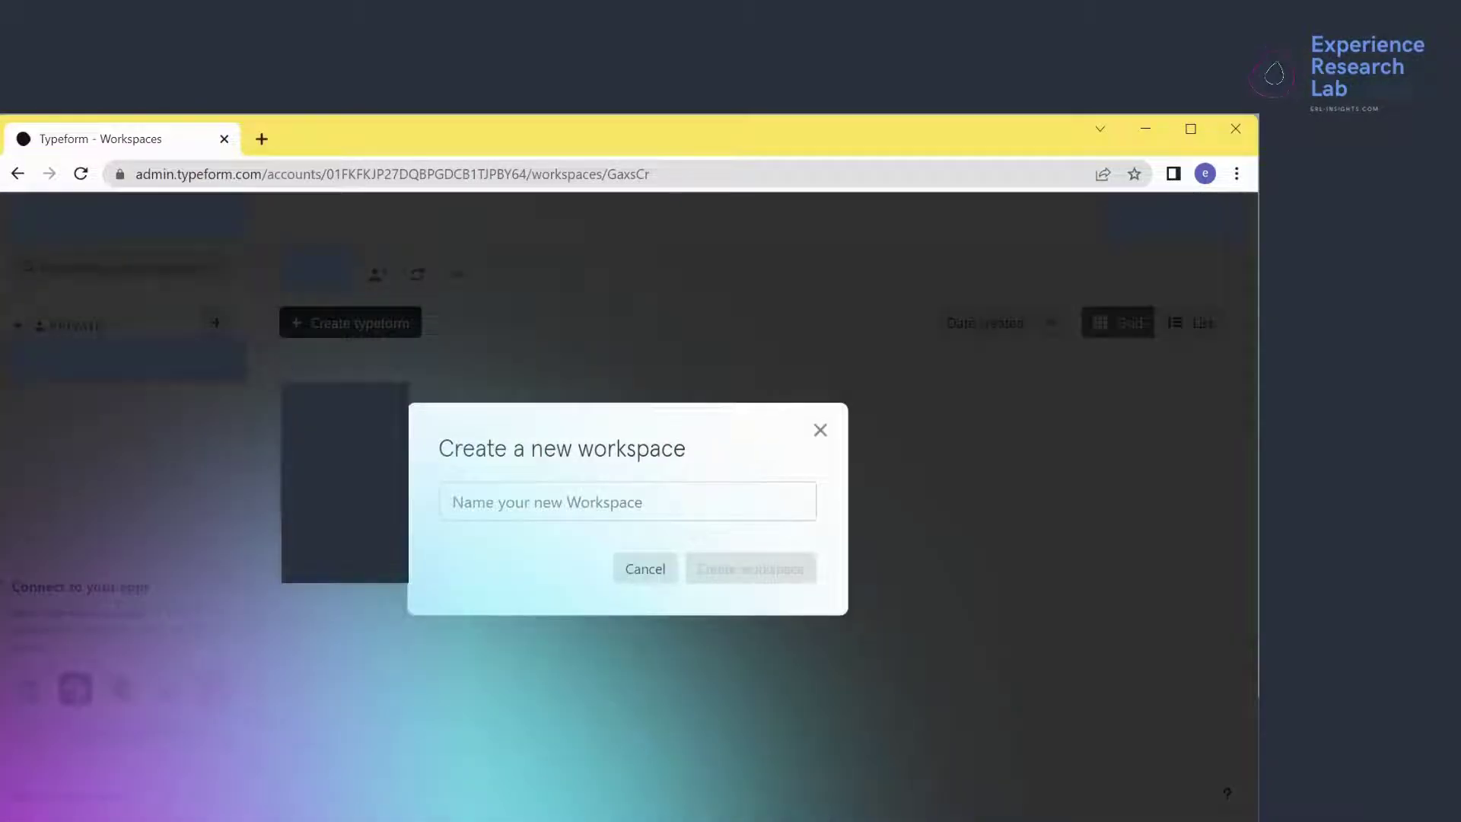
click(477, 503)
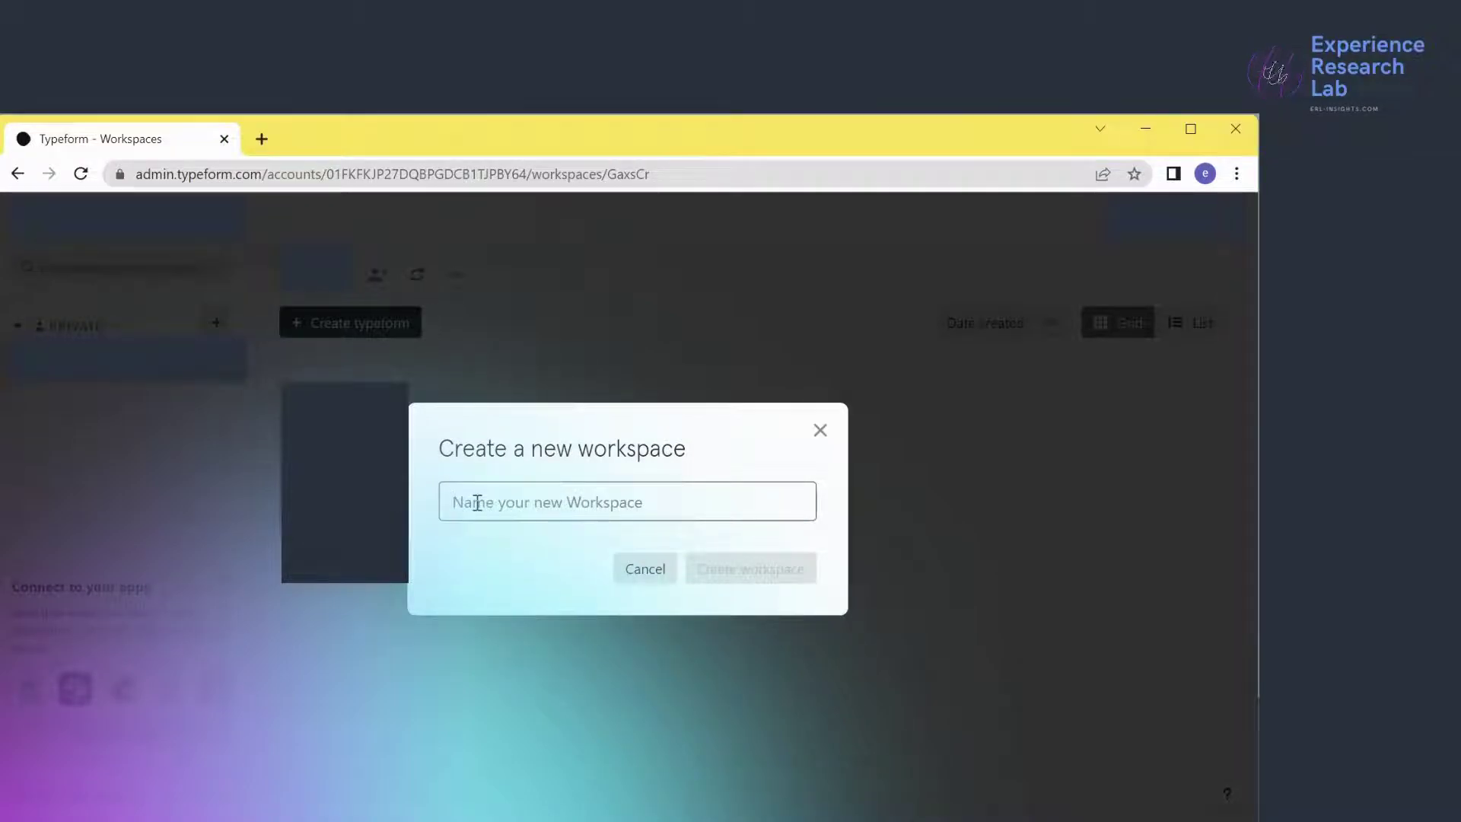
text(Experie)
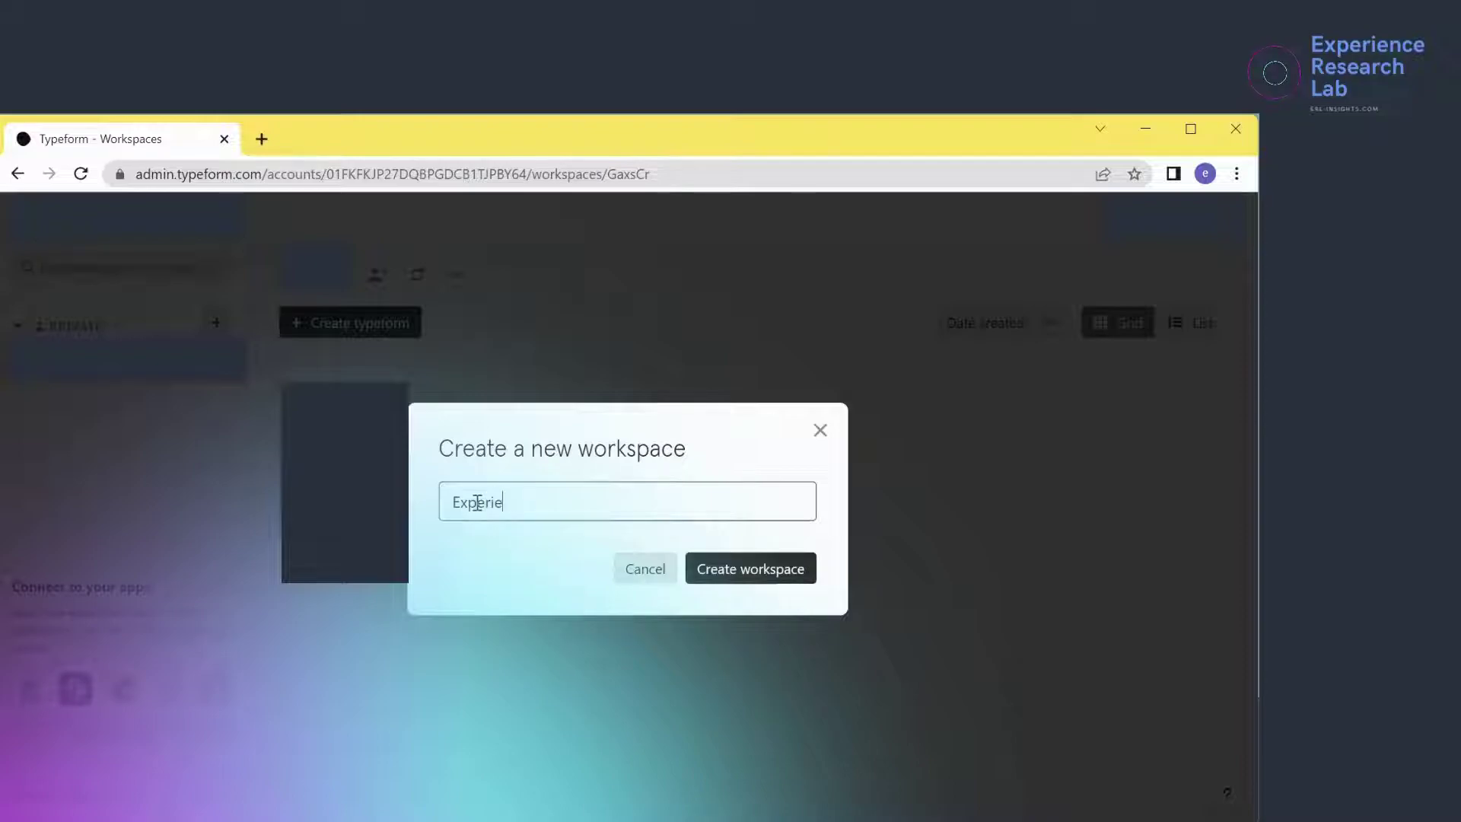
text(nce Research Lab)
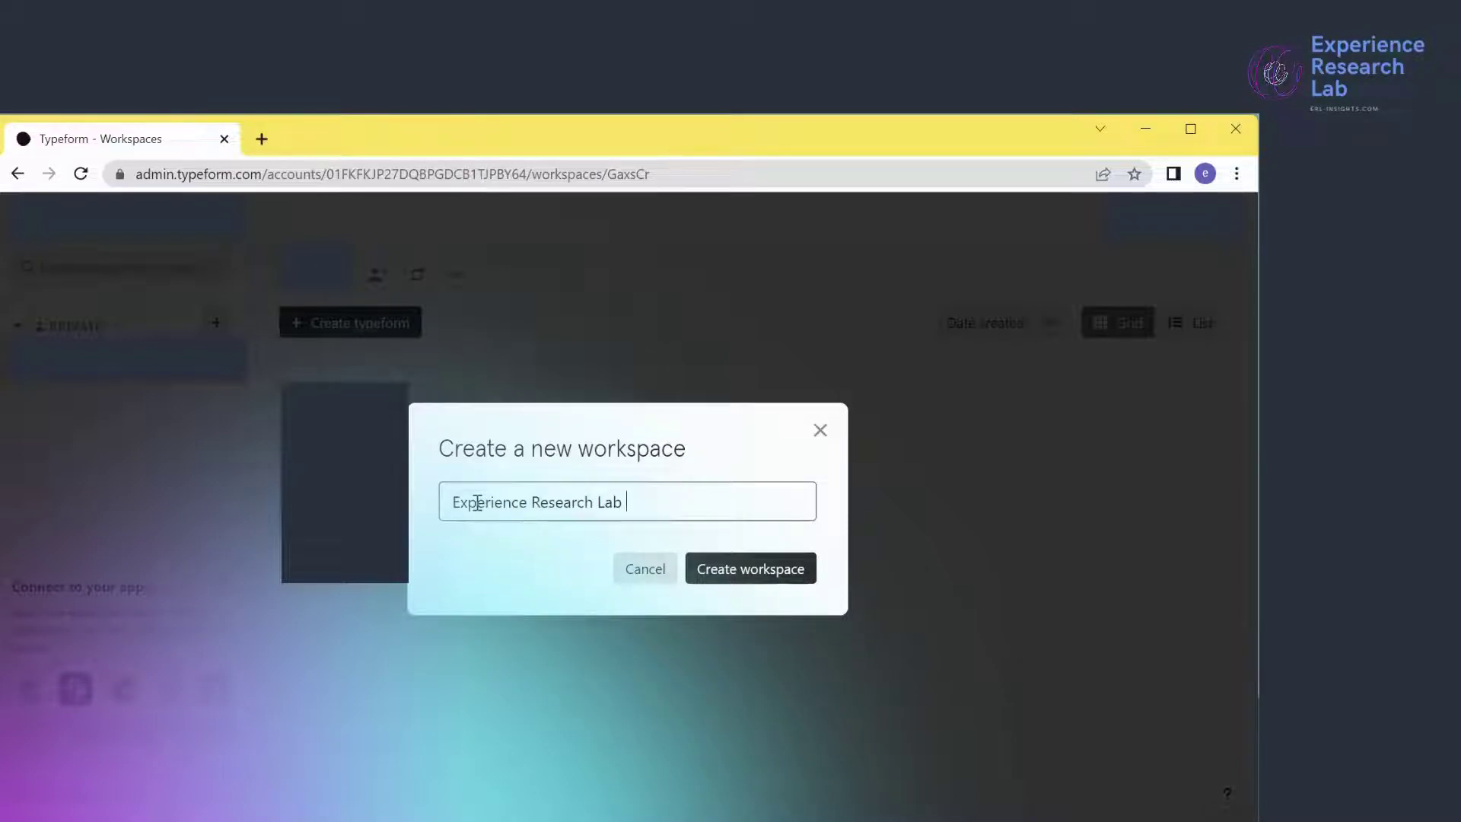
text( Workspace)
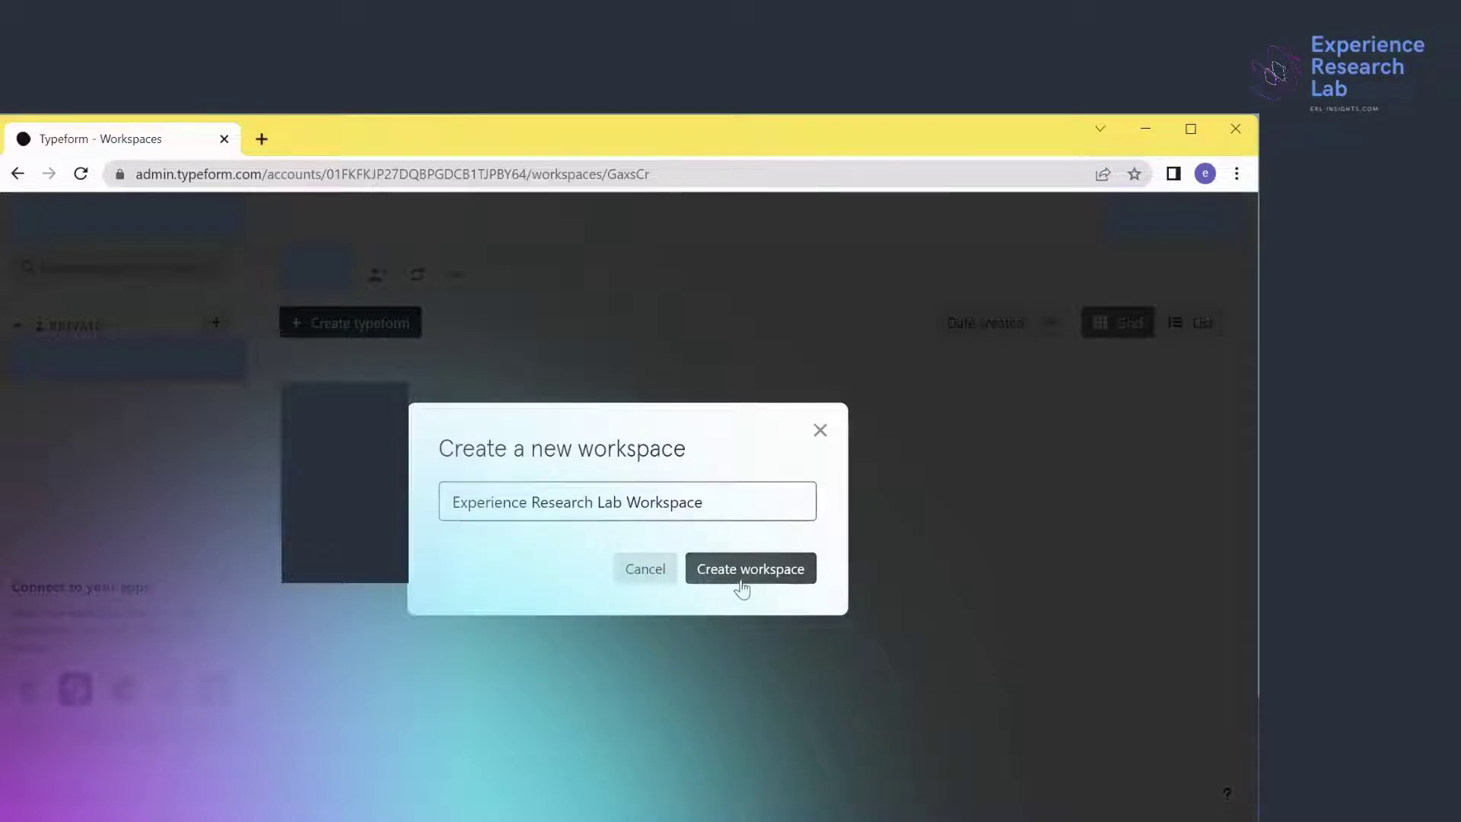
click(750, 577)
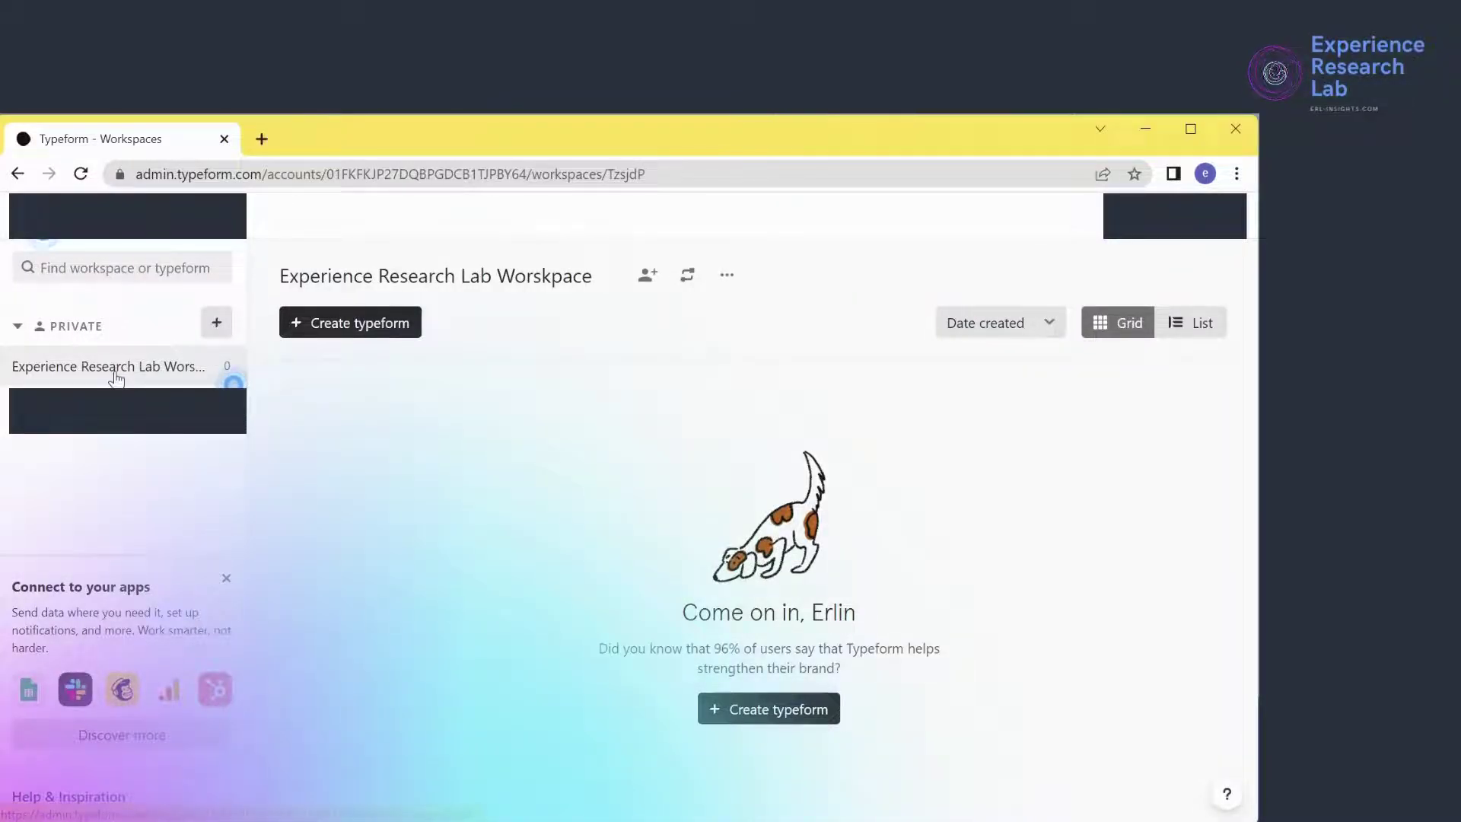
Choose the Creator role for a new member of the workspace and send the invite
click(650, 276)
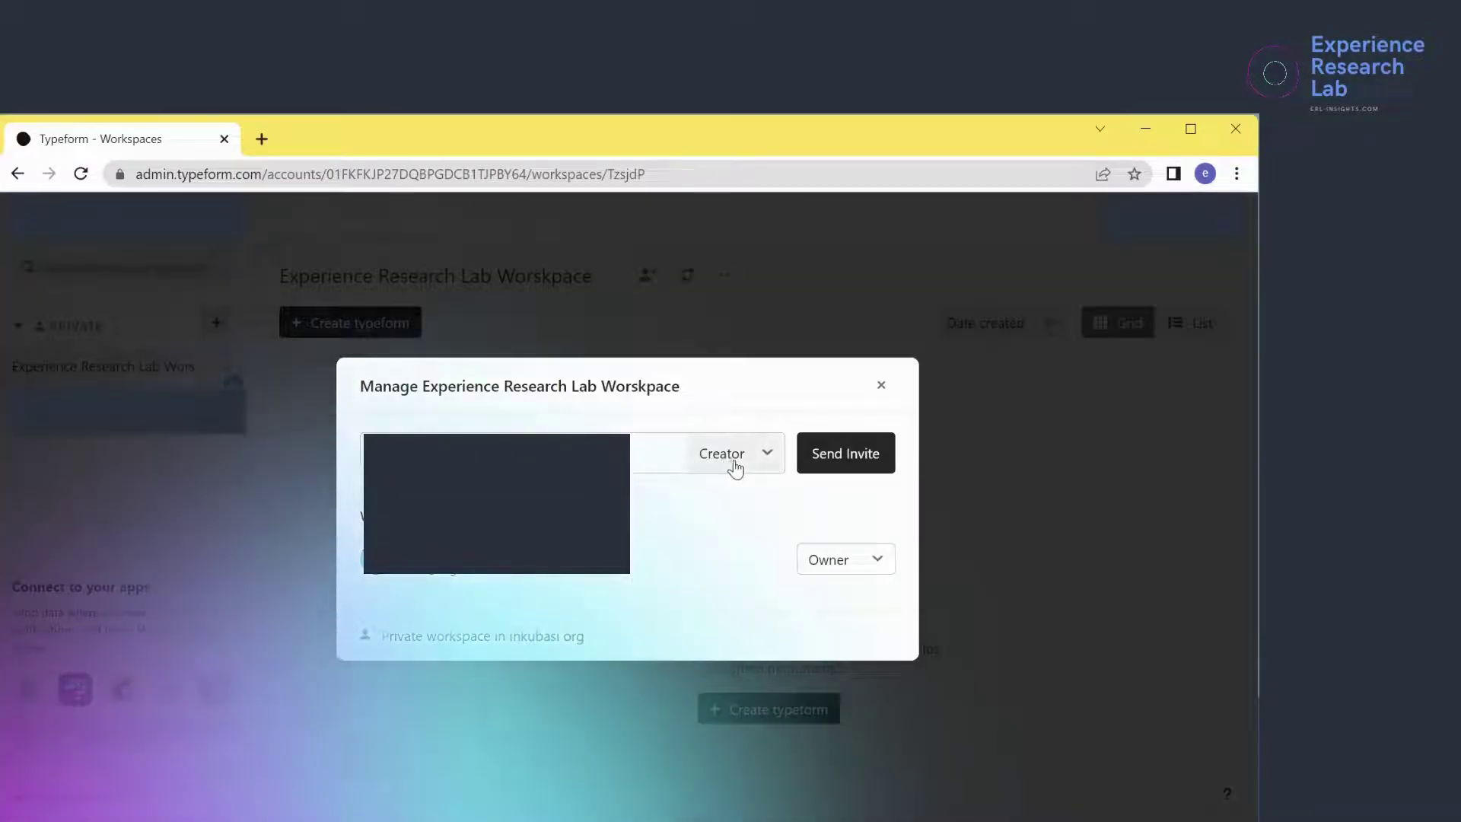
click(759, 467)
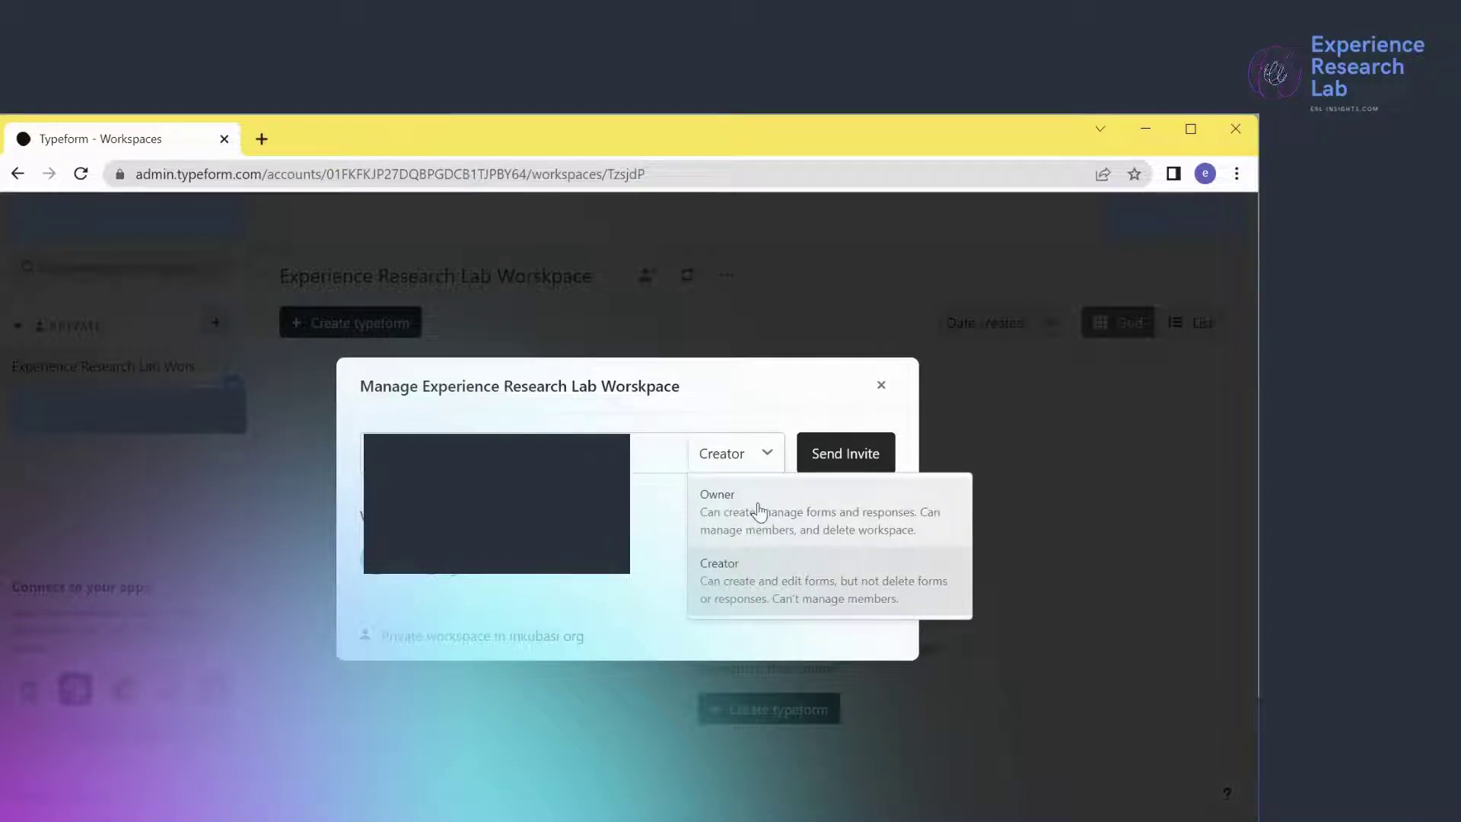
click(730, 581)
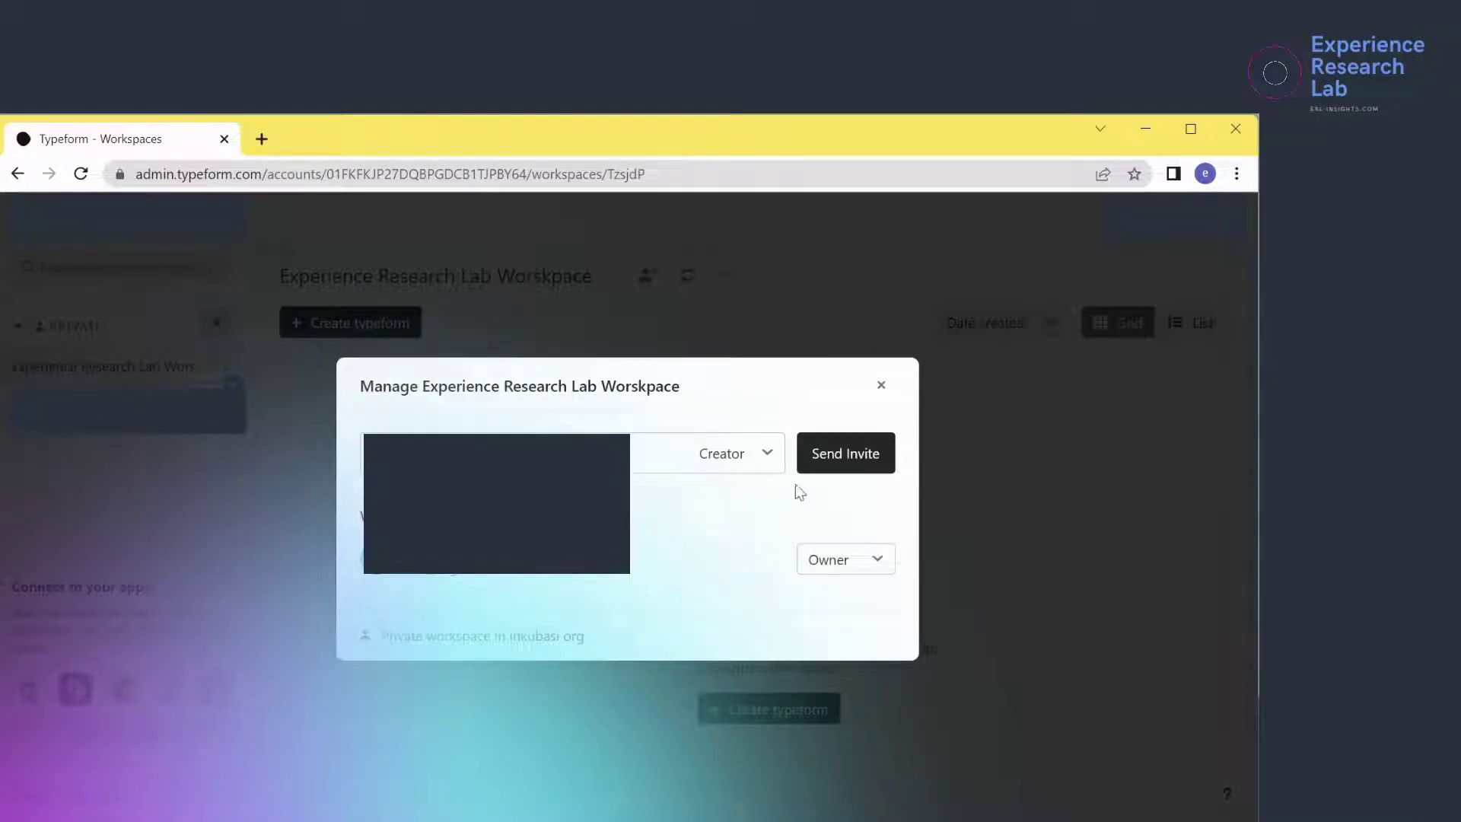
click(860, 457)
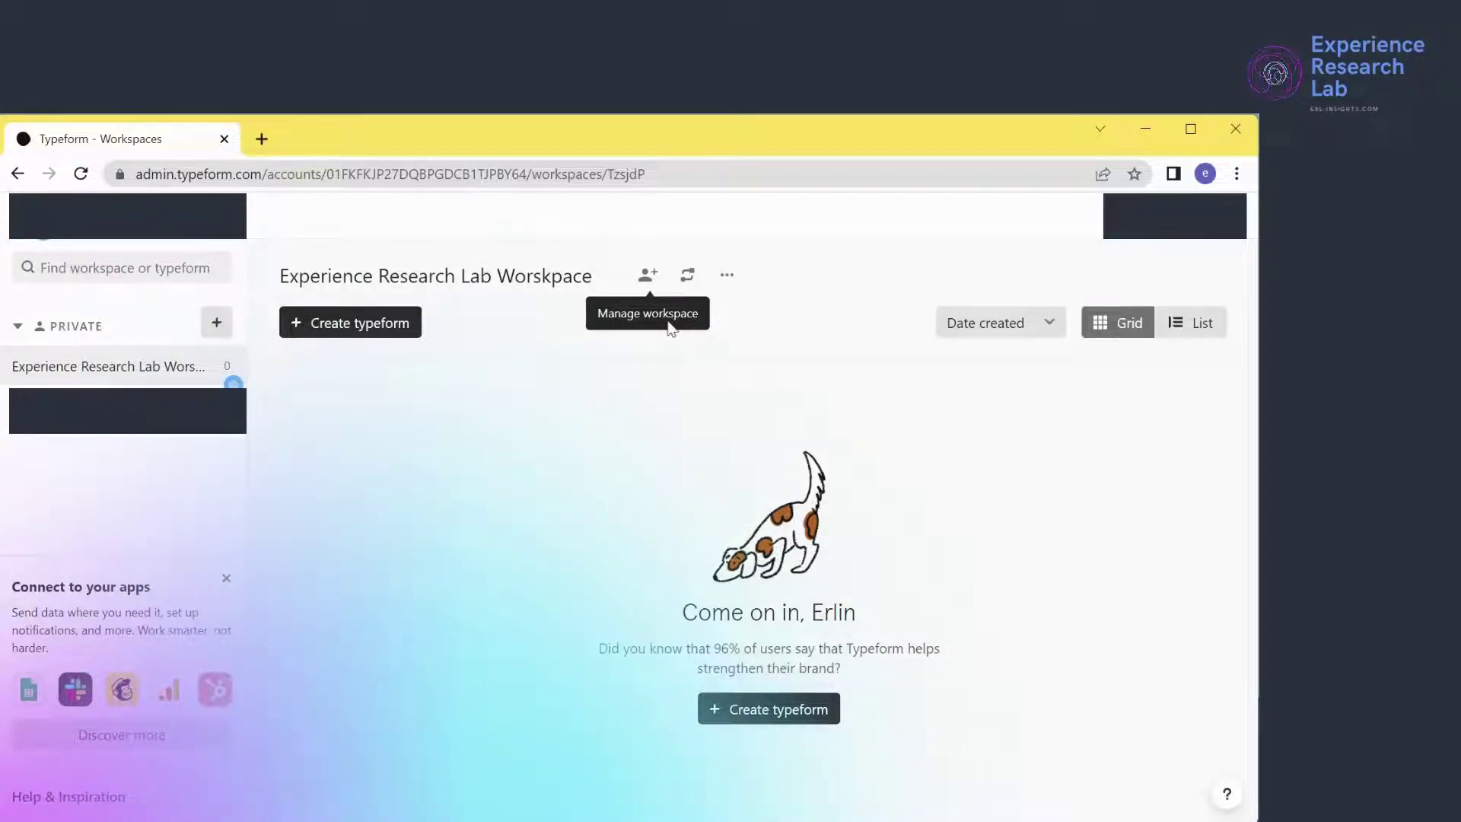
Examine the workspace's app connections, its rename, leave and delete actions, the sort orders and the list view option
click(682, 282)
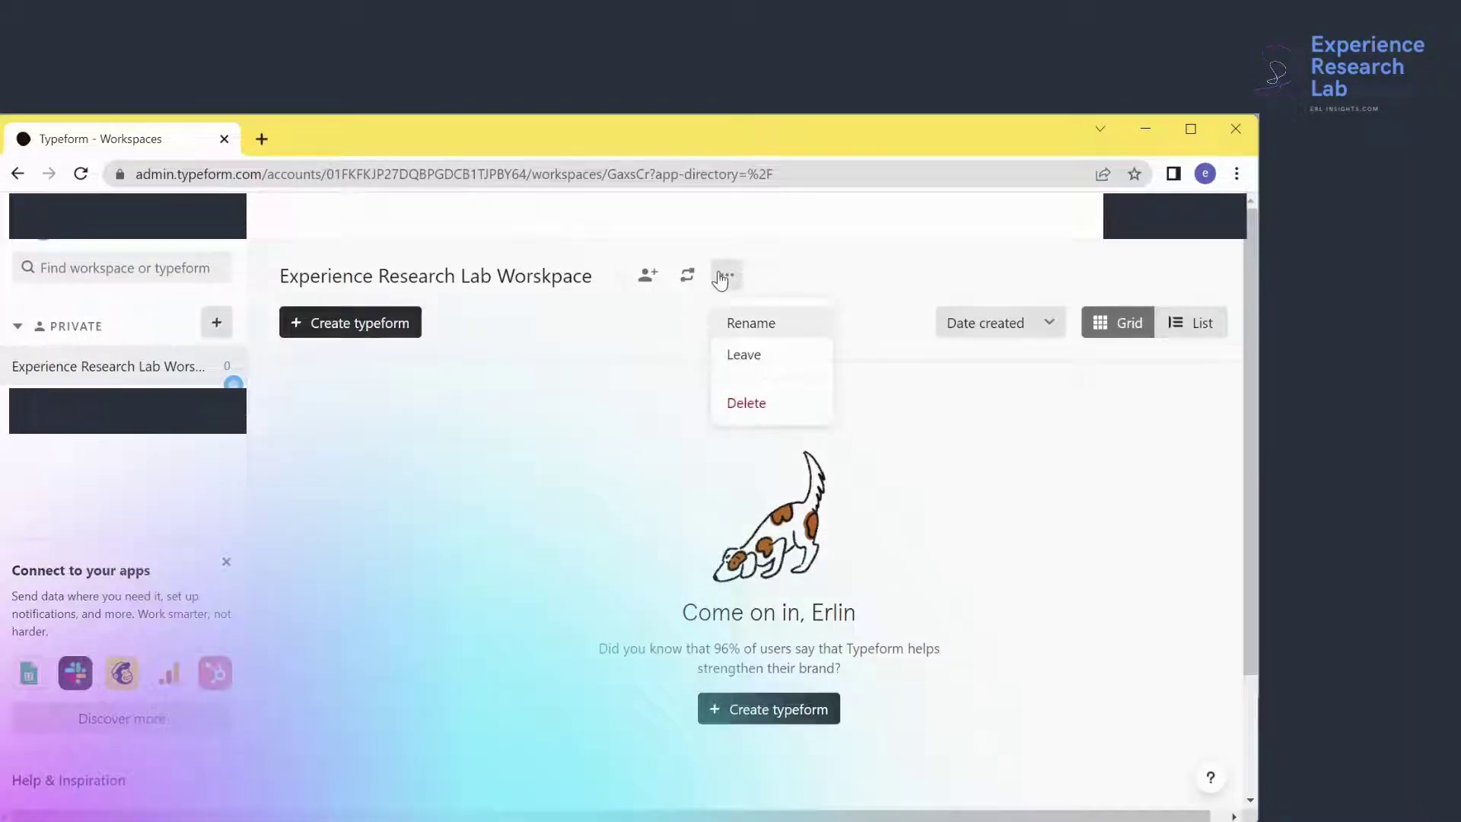
click(721, 280)
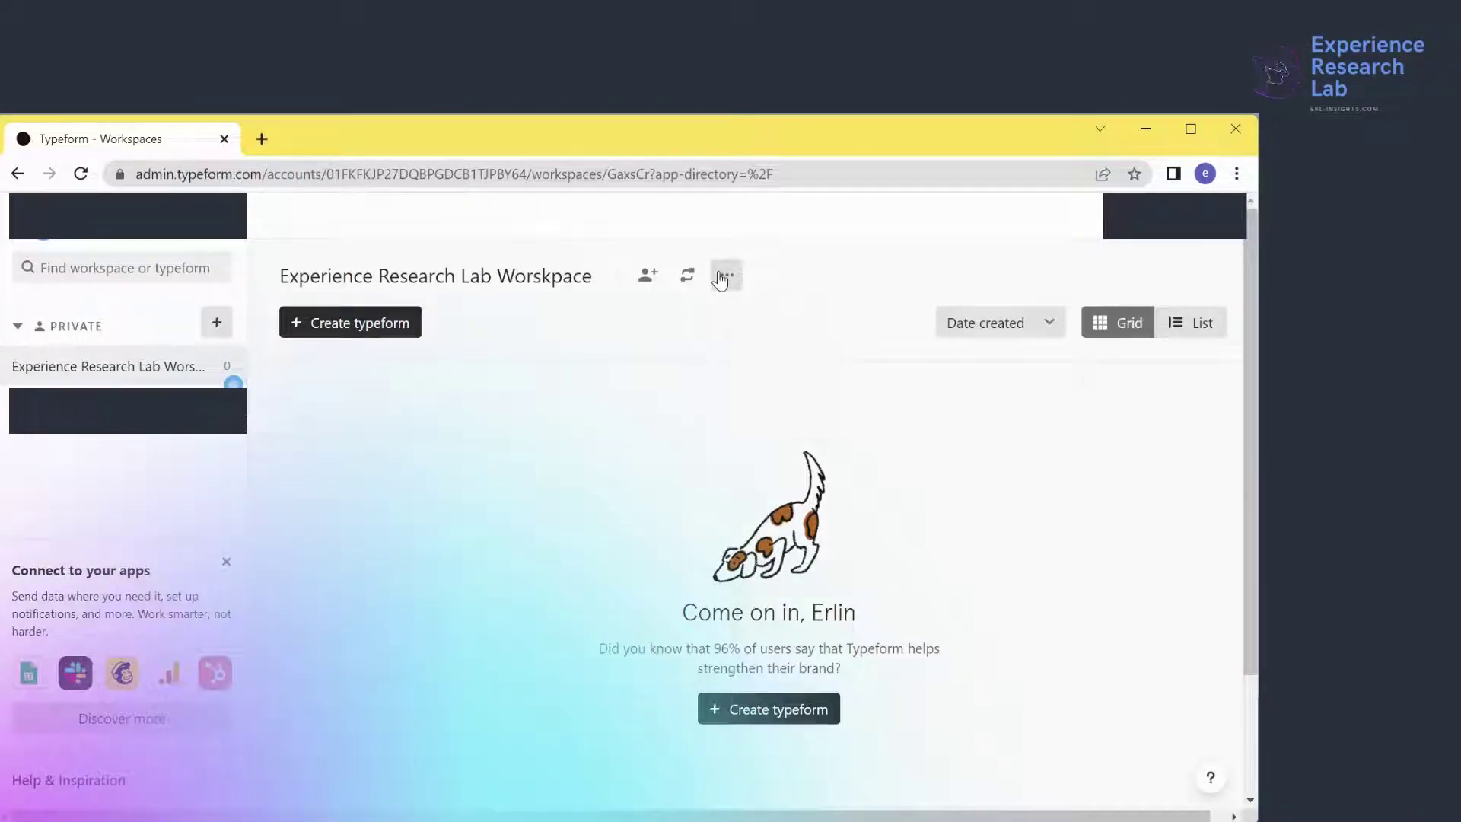
click(722, 278)
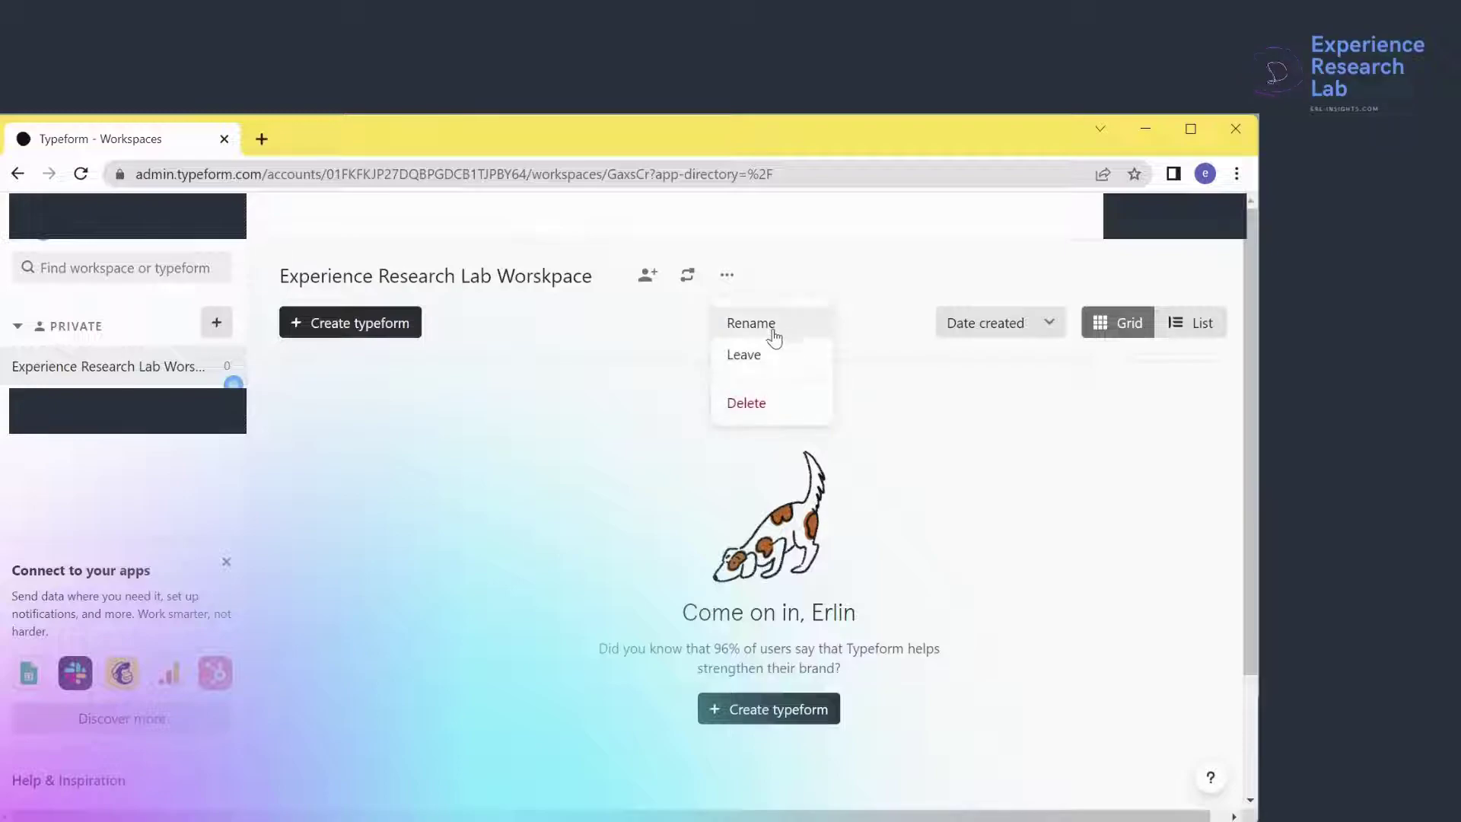
click(729, 282)
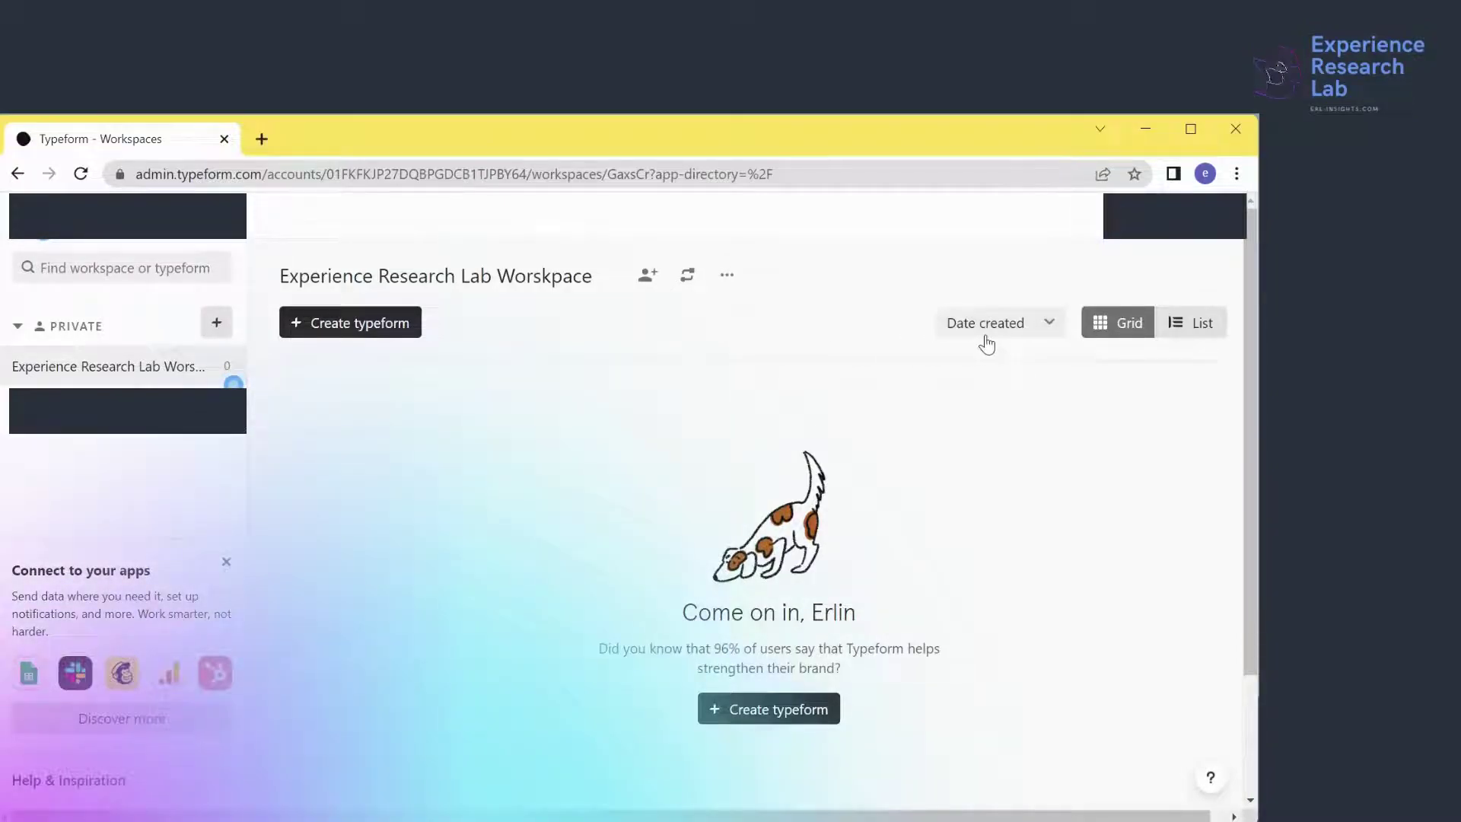
click(1043, 328)
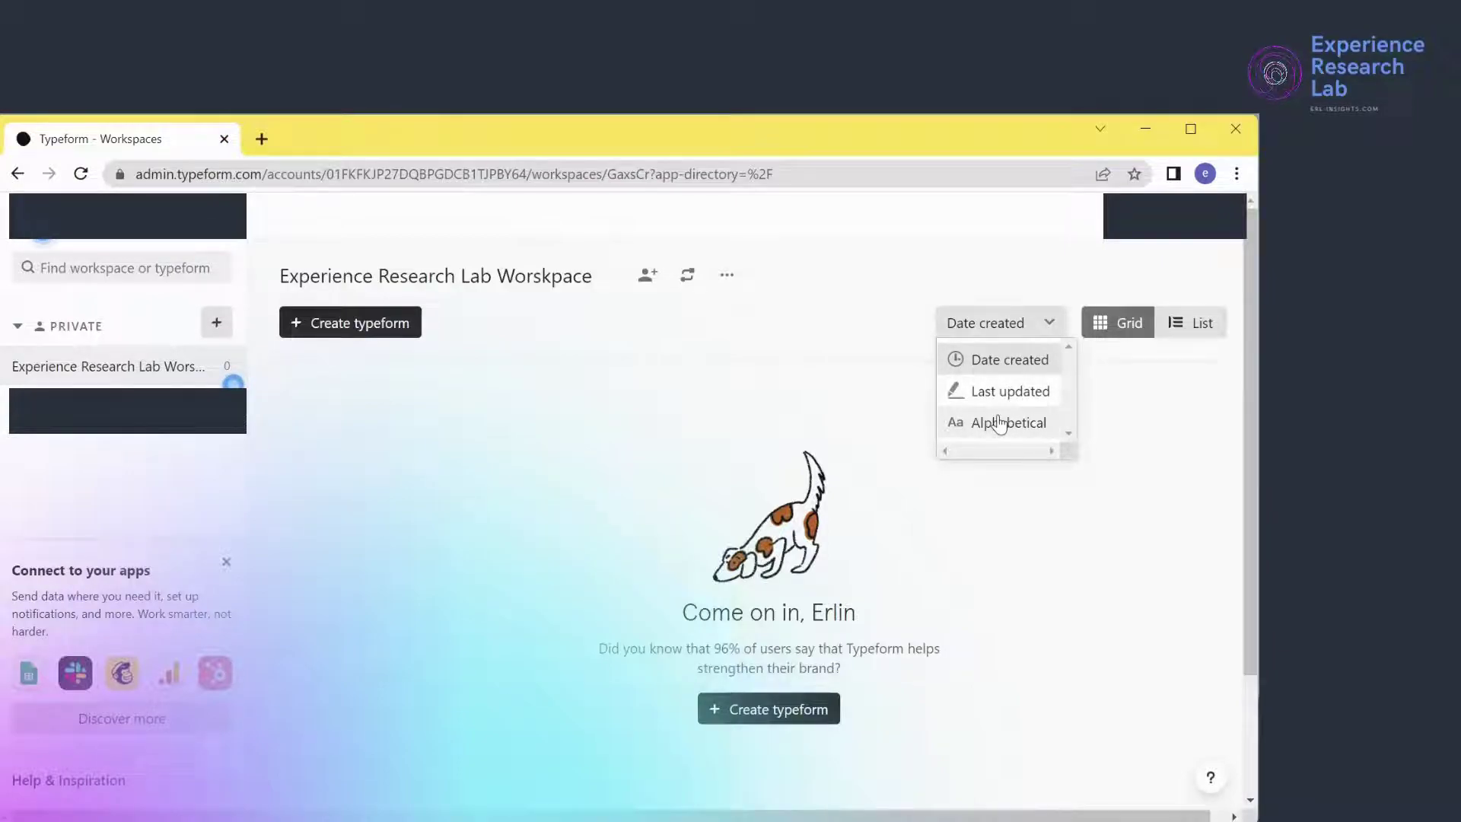
click(1206, 331)
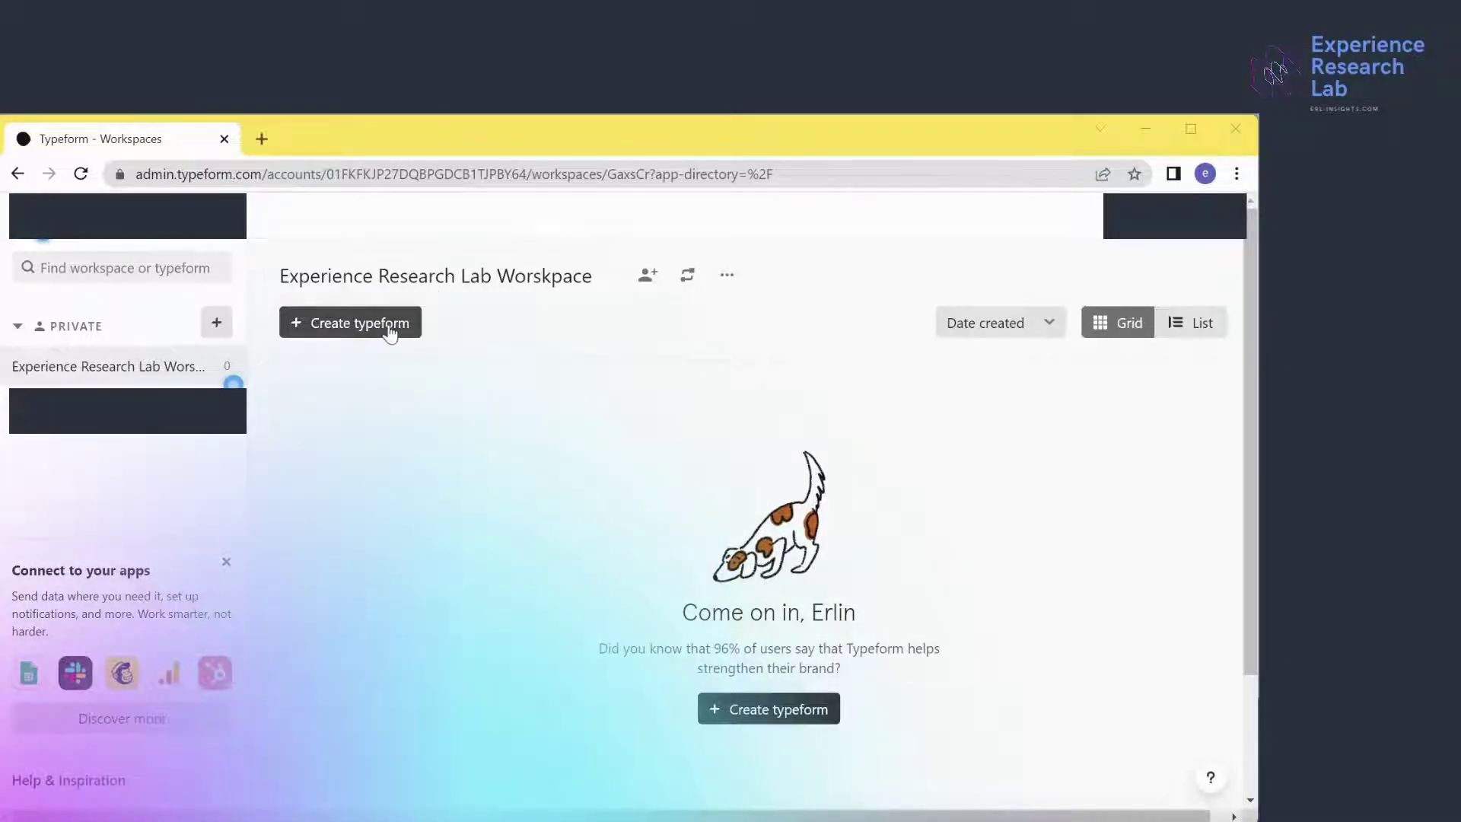
Create a new typeform from the Demographic Survey Questionnaire Template after previewing it
click(389, 326)
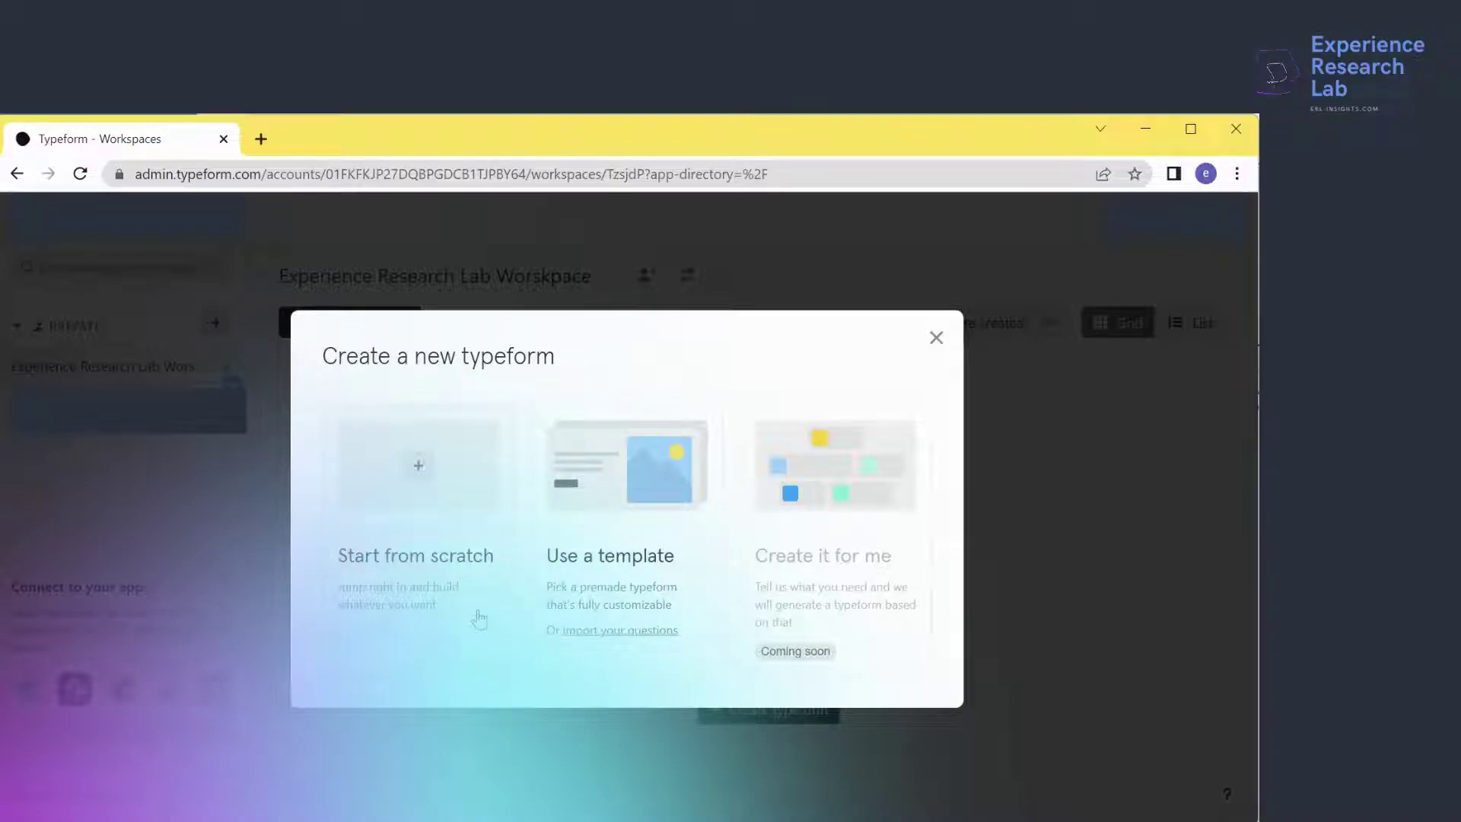
click(653, 562)
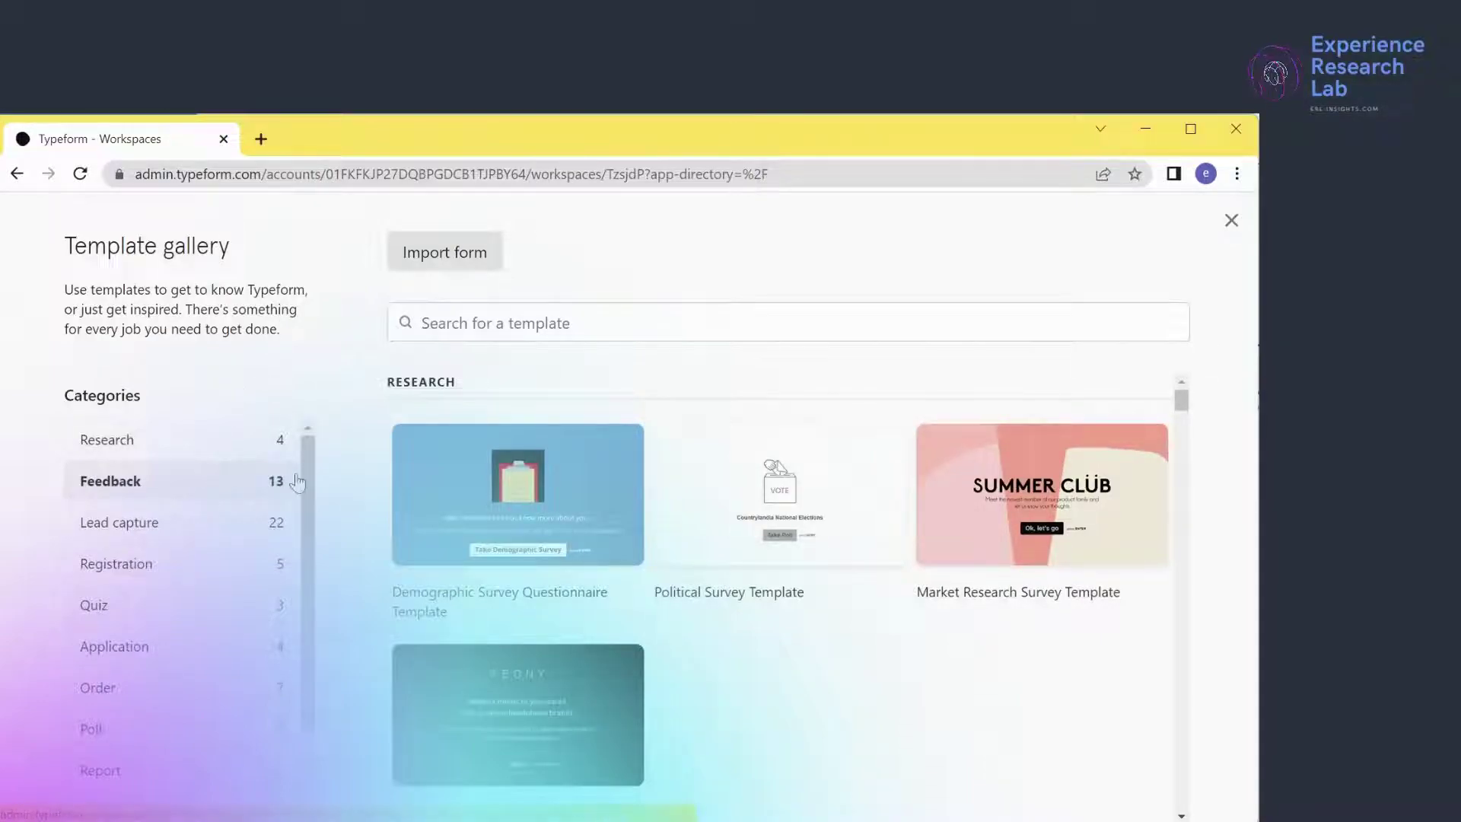
mouse_move(600, 480)
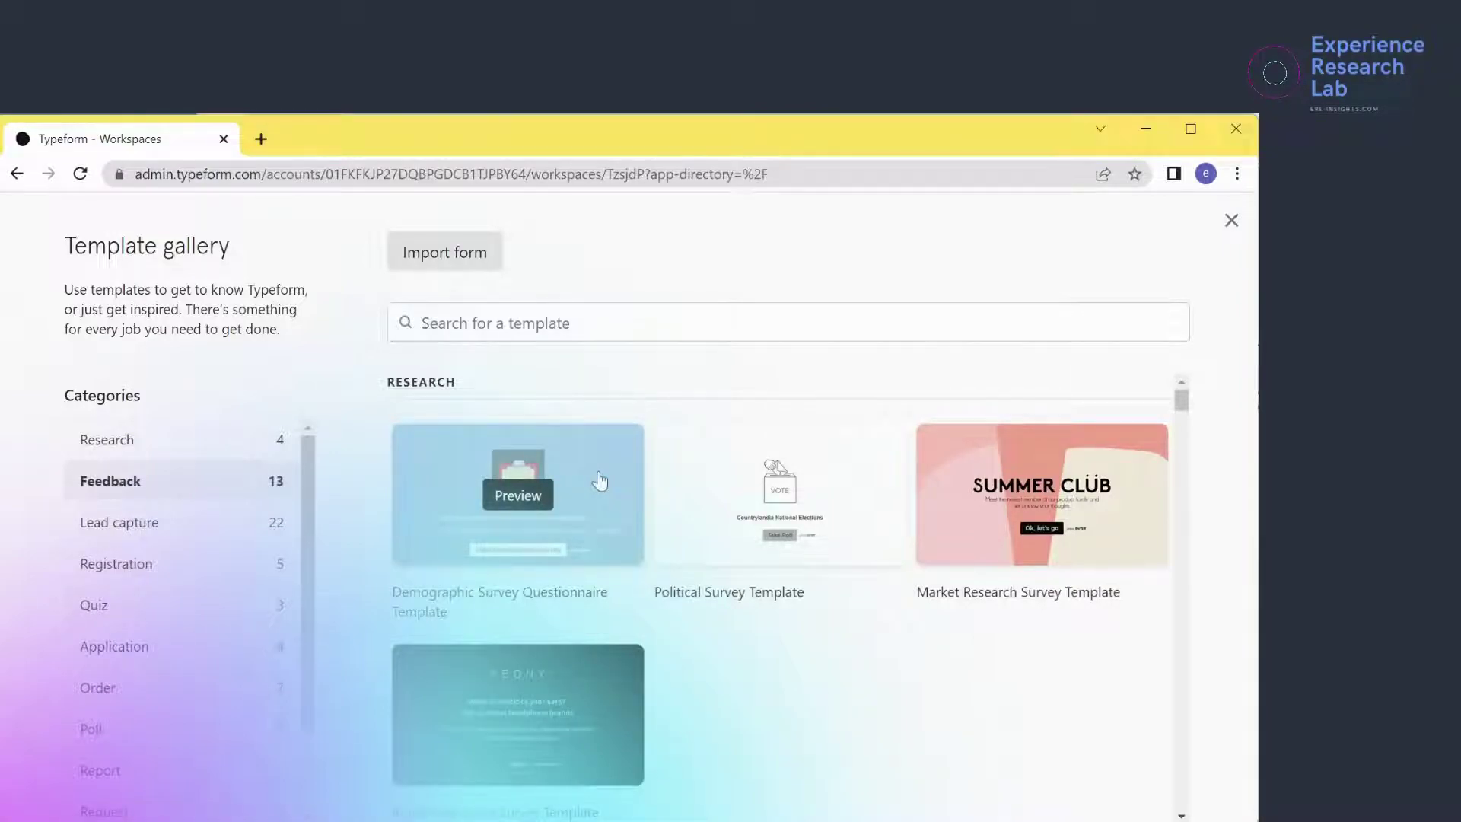
click(518, 495)
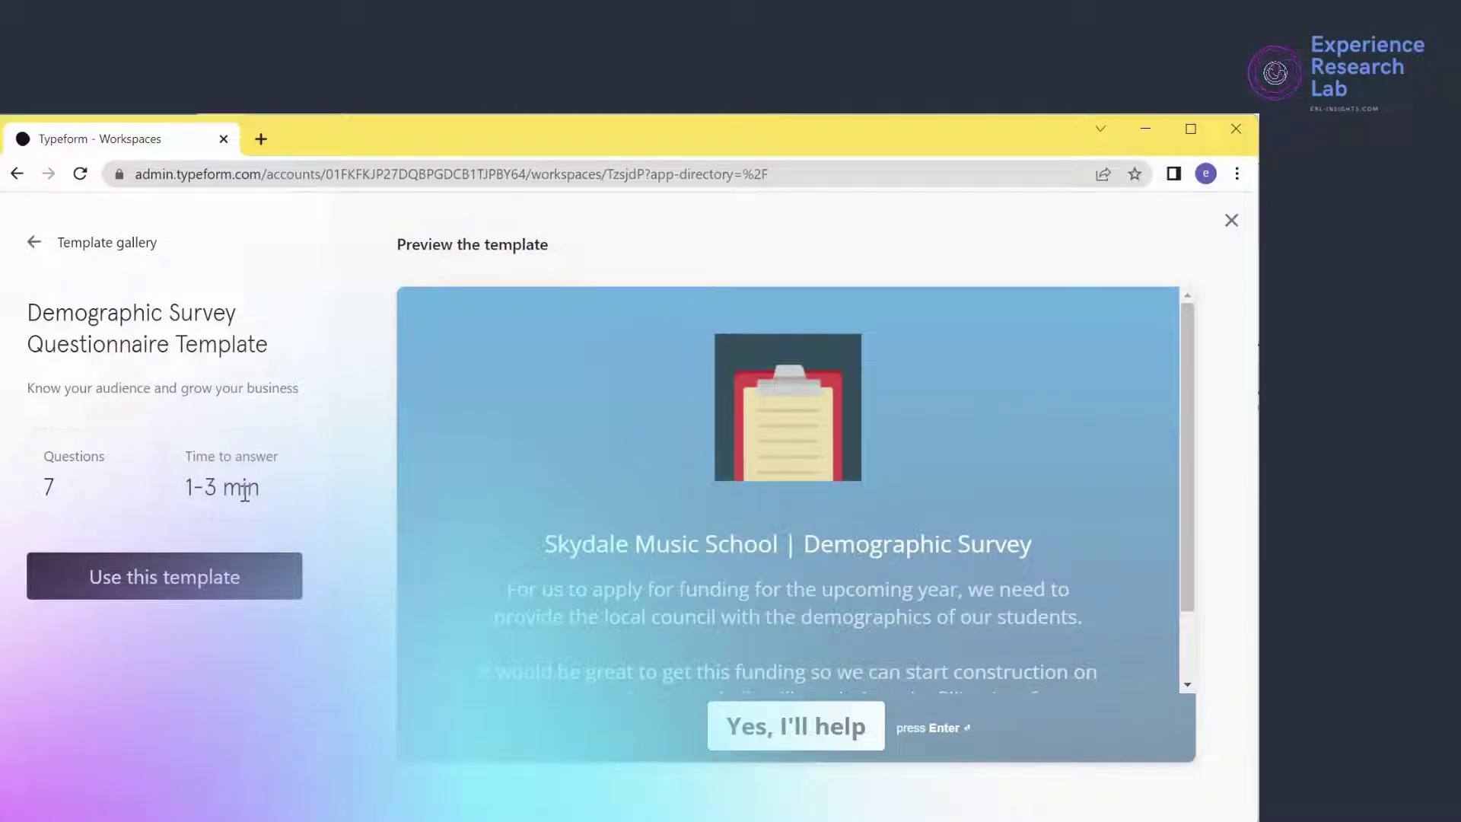
click(203, 580)
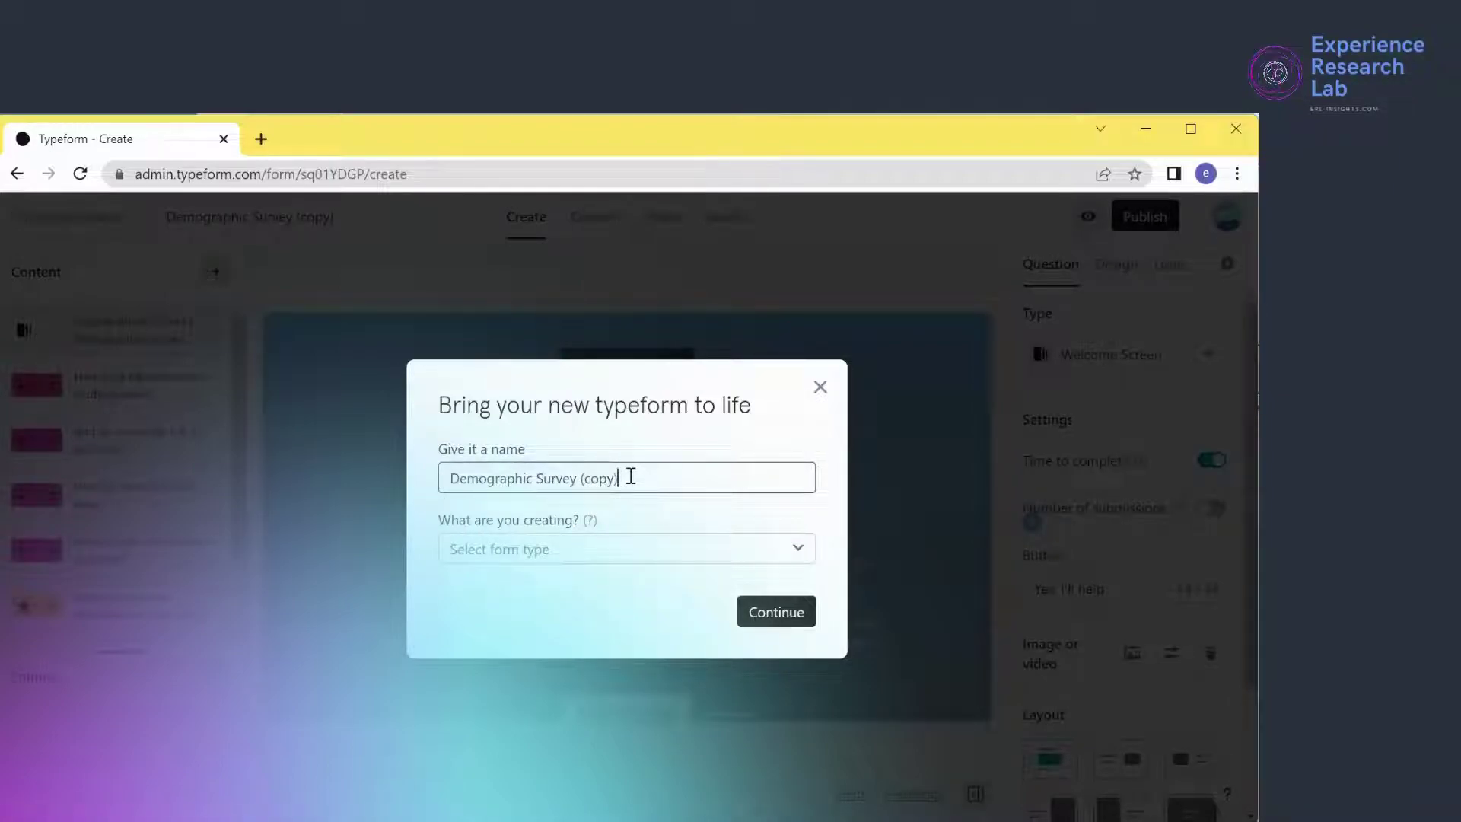
Name the new typeform "Experience Research Lab Survey", set its form type to Research survey and continue to the editor
drag(631, 477, 424, 497)
text(E)
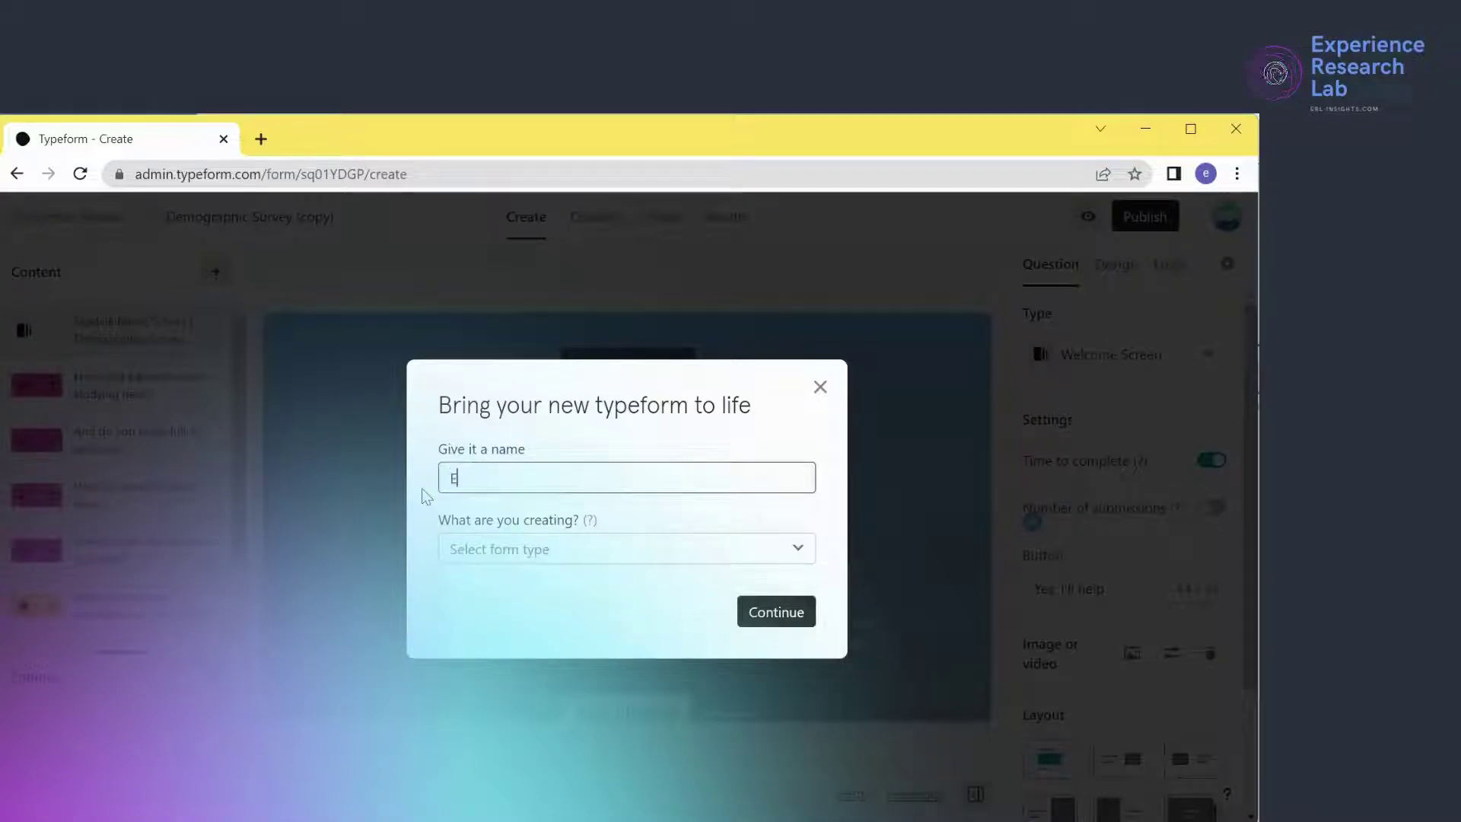
text(xperience Research )
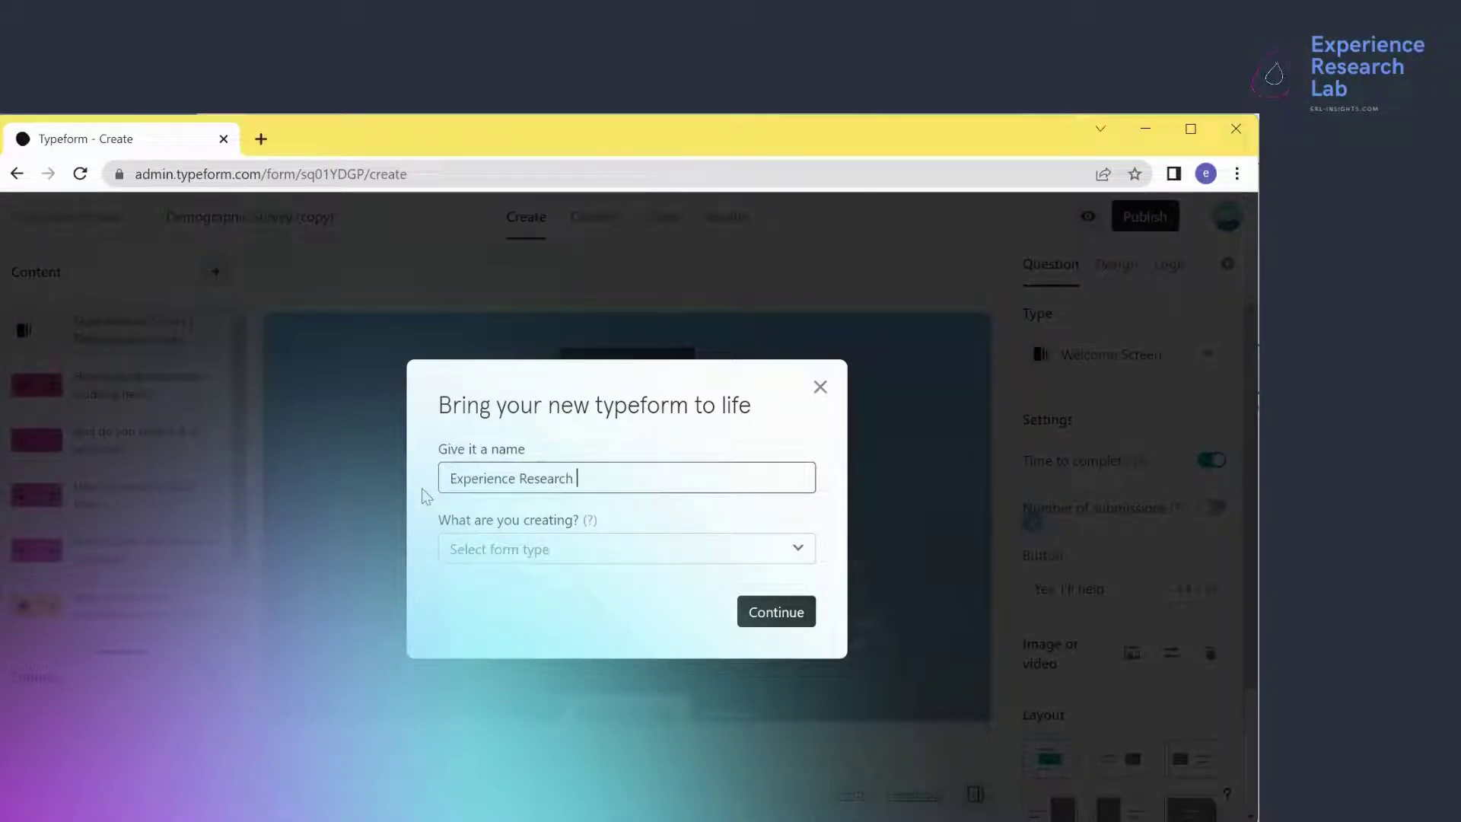
text(Lab Survey)
click(592, 557)
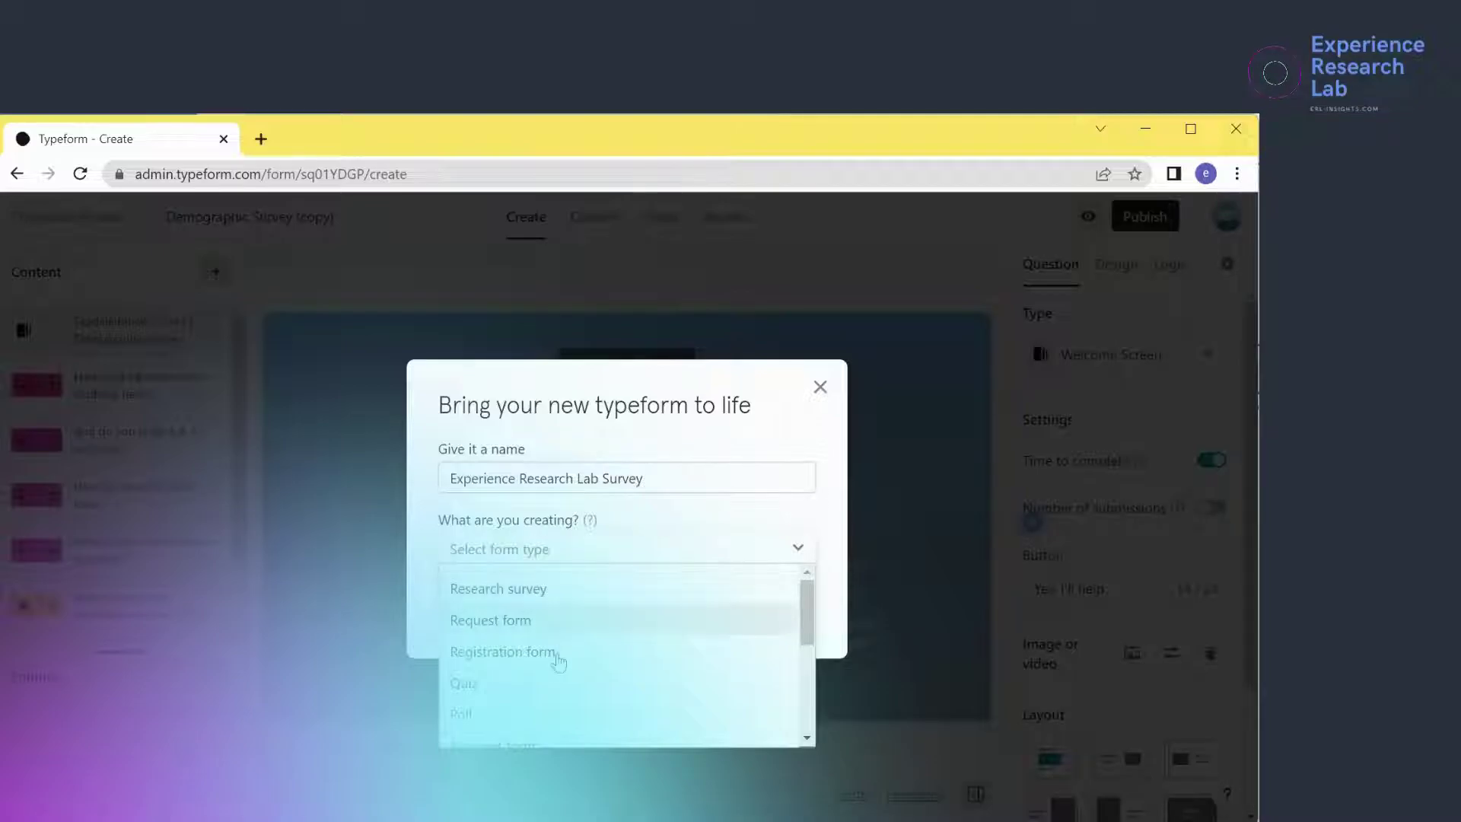
click(583, 597)
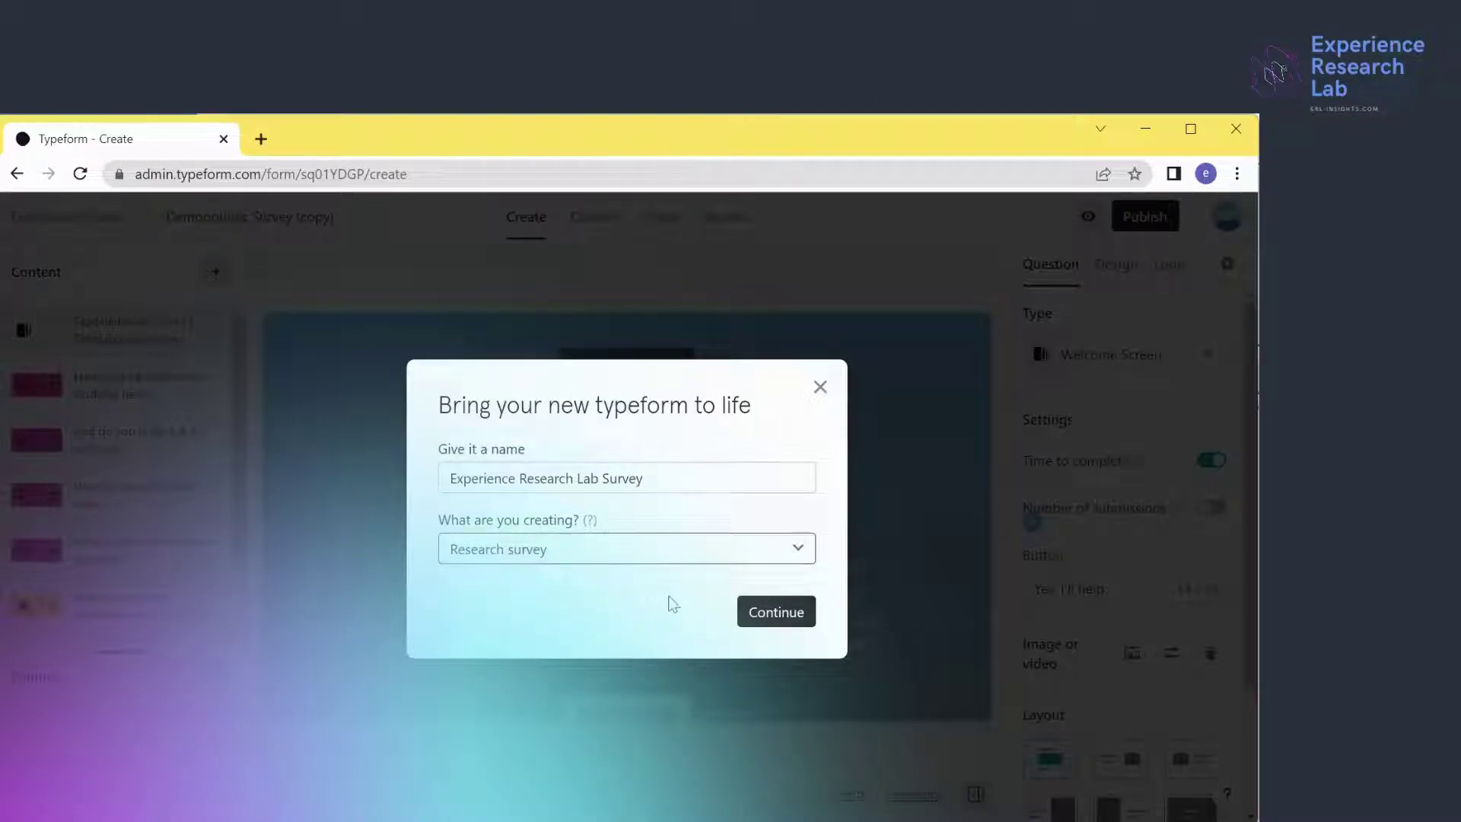
click(761, 611)
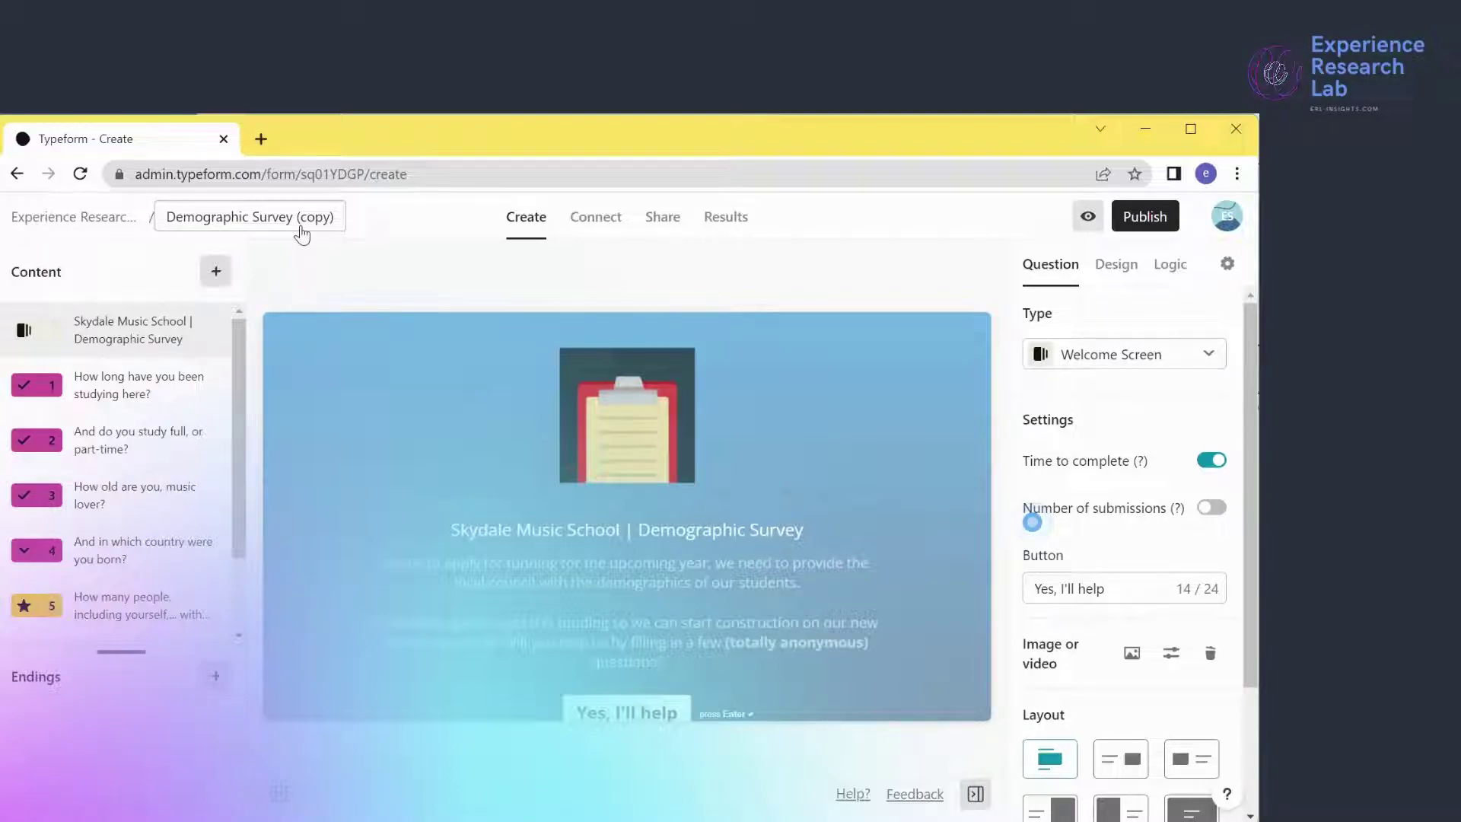
Rename the open form from its title to "Experience Research Lab Survey"
click(302, 226)
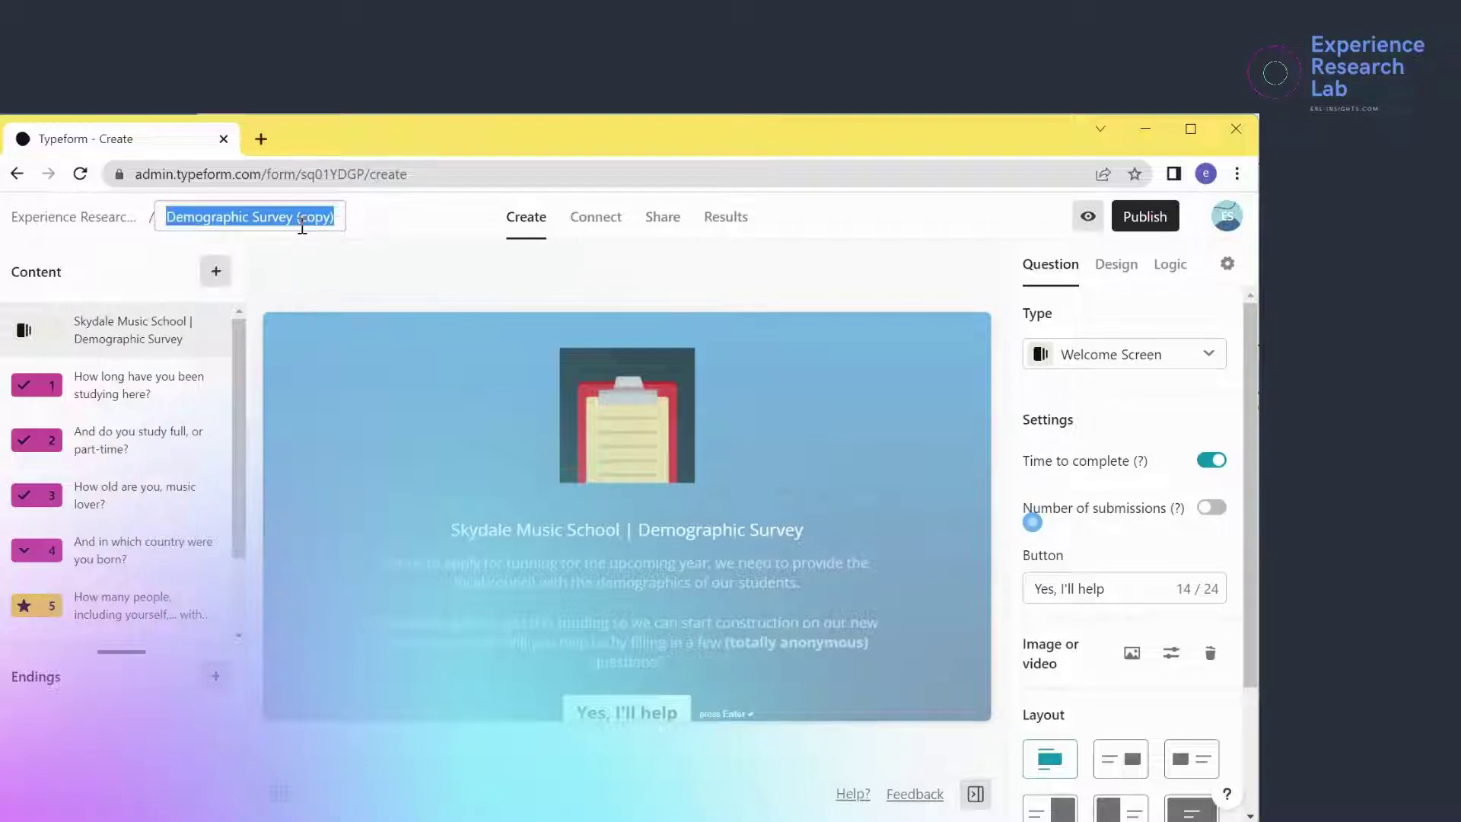
text(Expert)
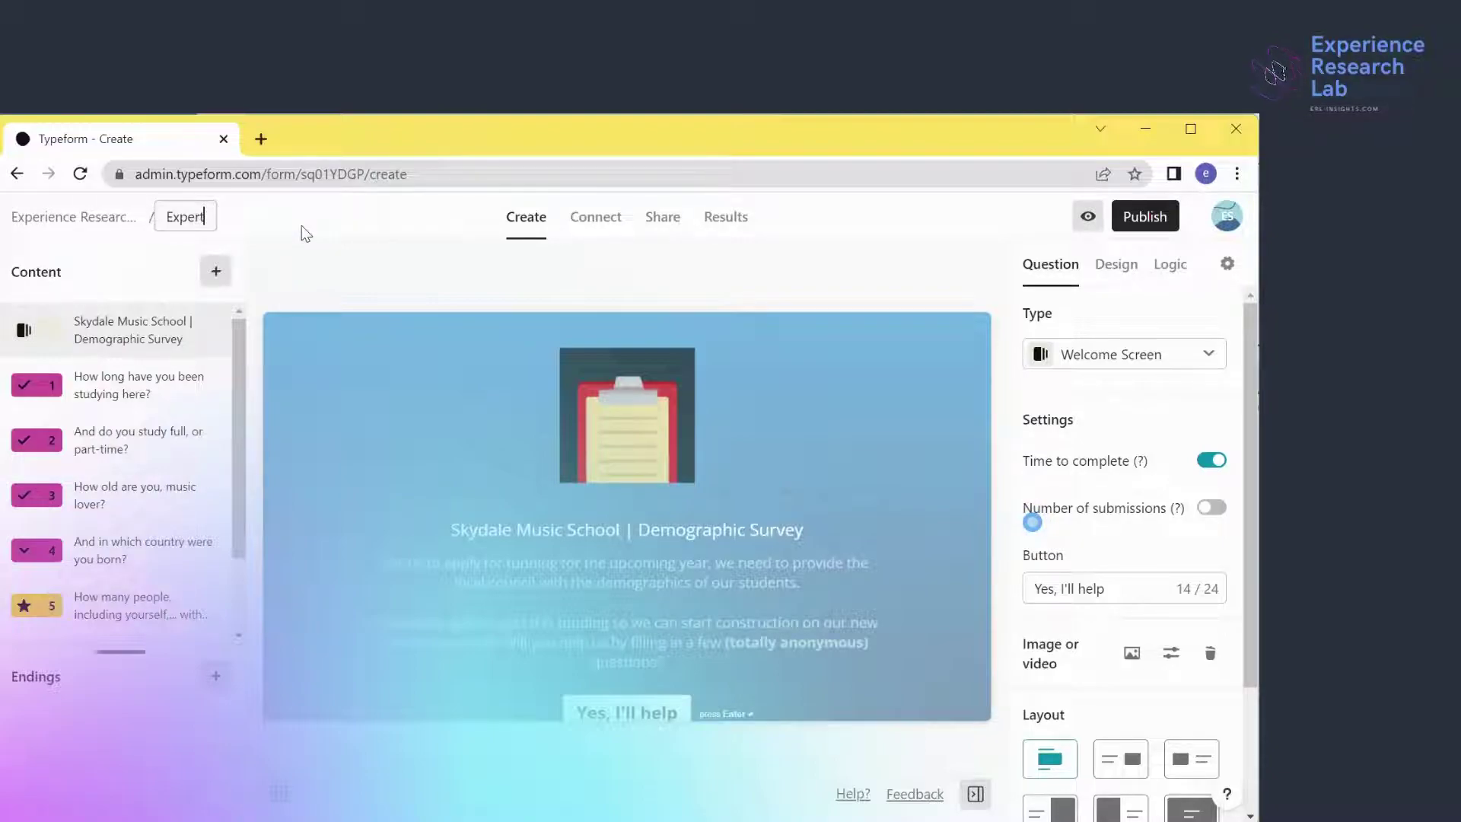
text(ience)
key(BackSpace)
key(BackSpace)
text(ce Research)
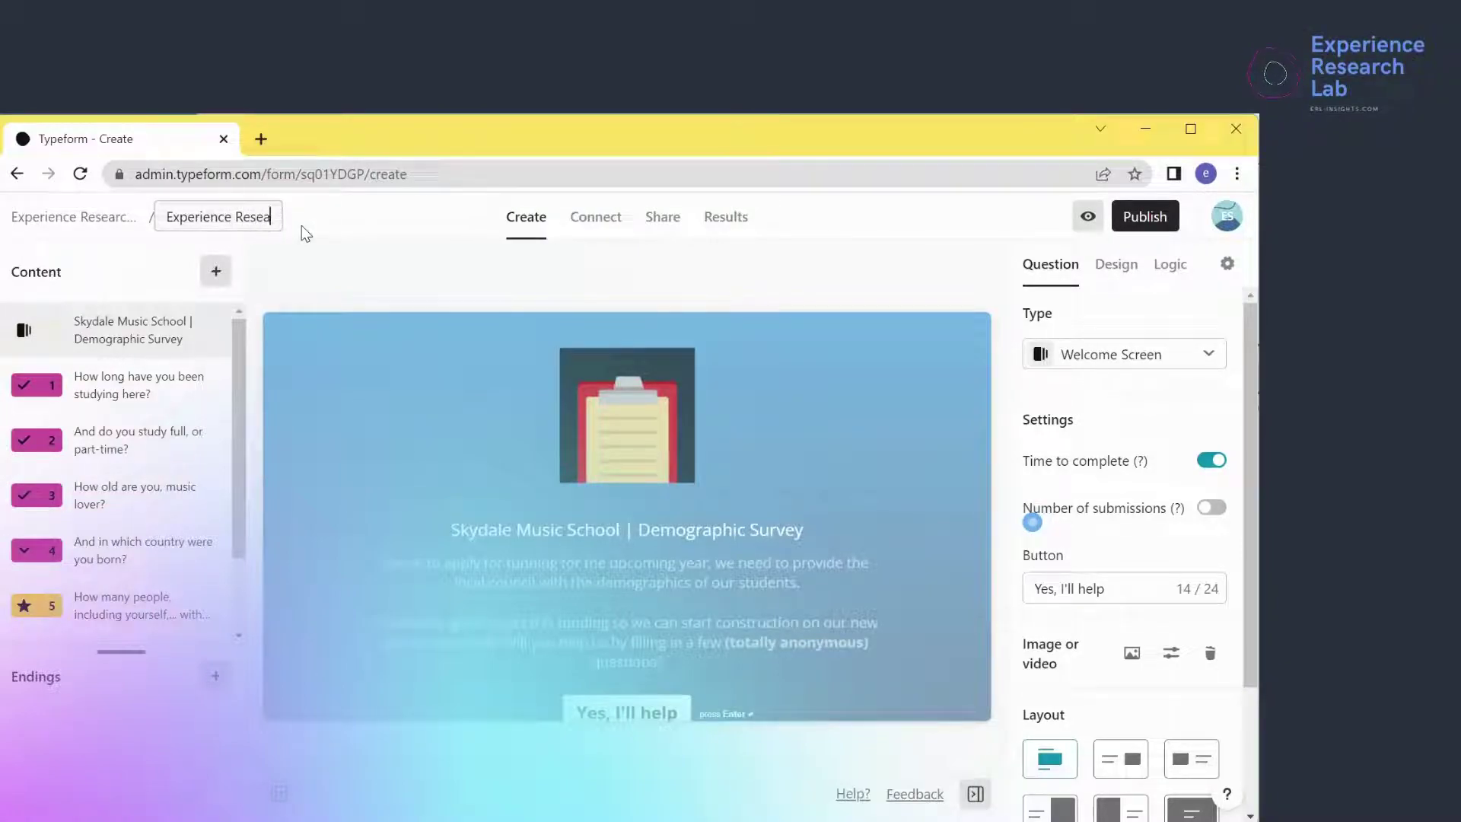
text( Lab Survey)
click(386, 432)
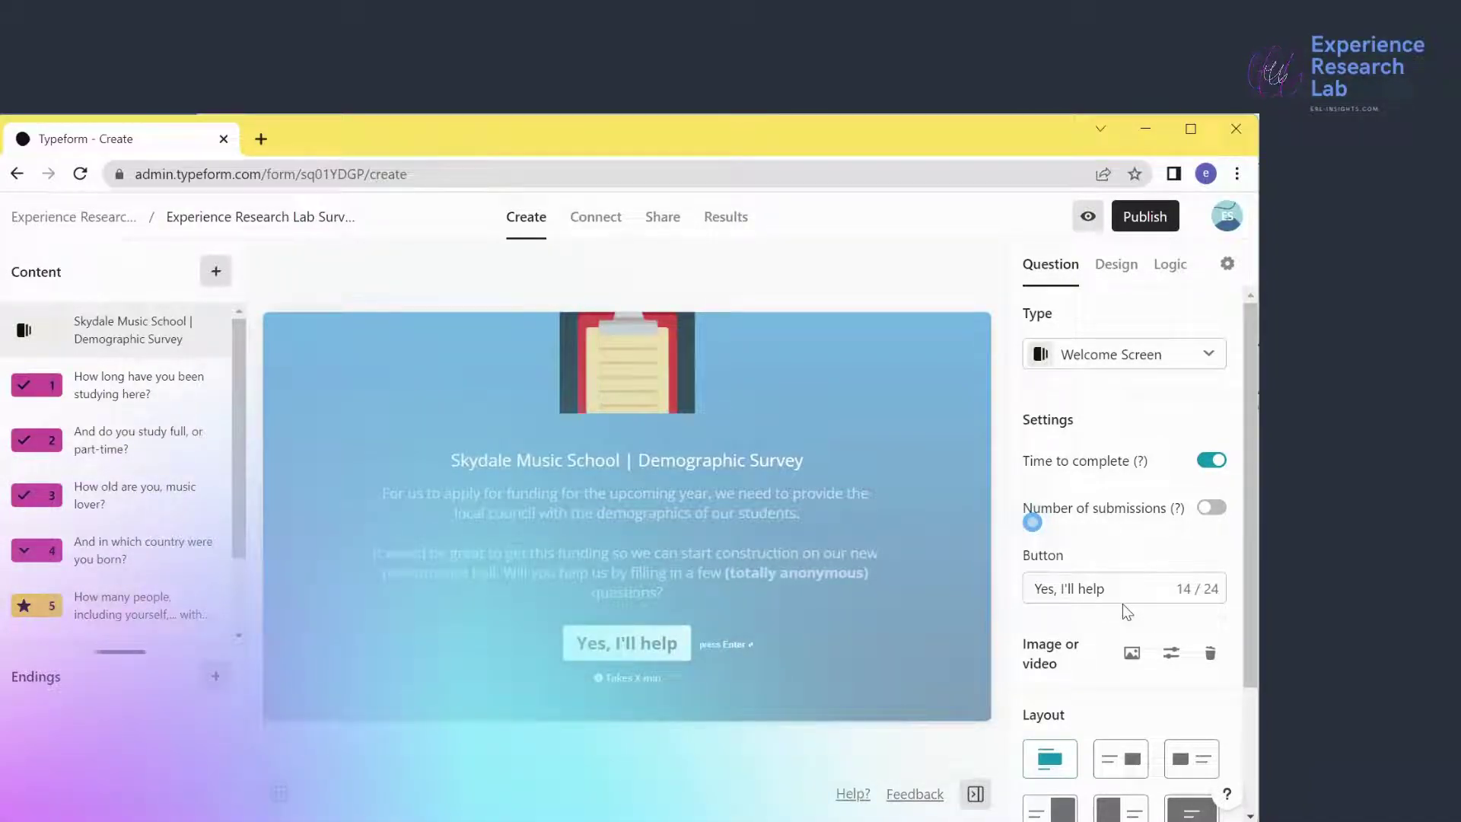
Change the welcome screen's button text to "Let's do it!"
click(1107, 590)
key(ctrl+a)
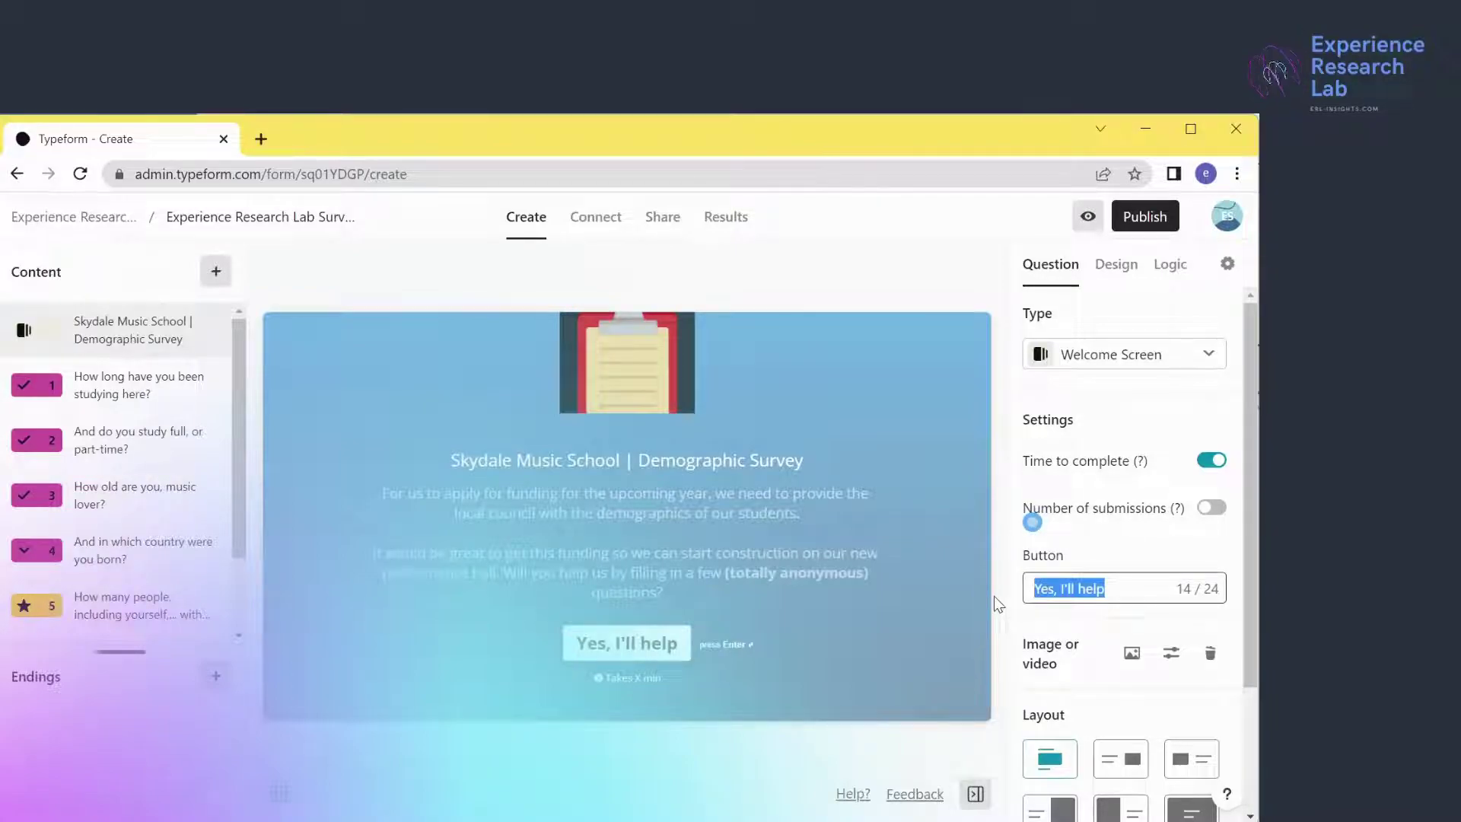
text(Let)
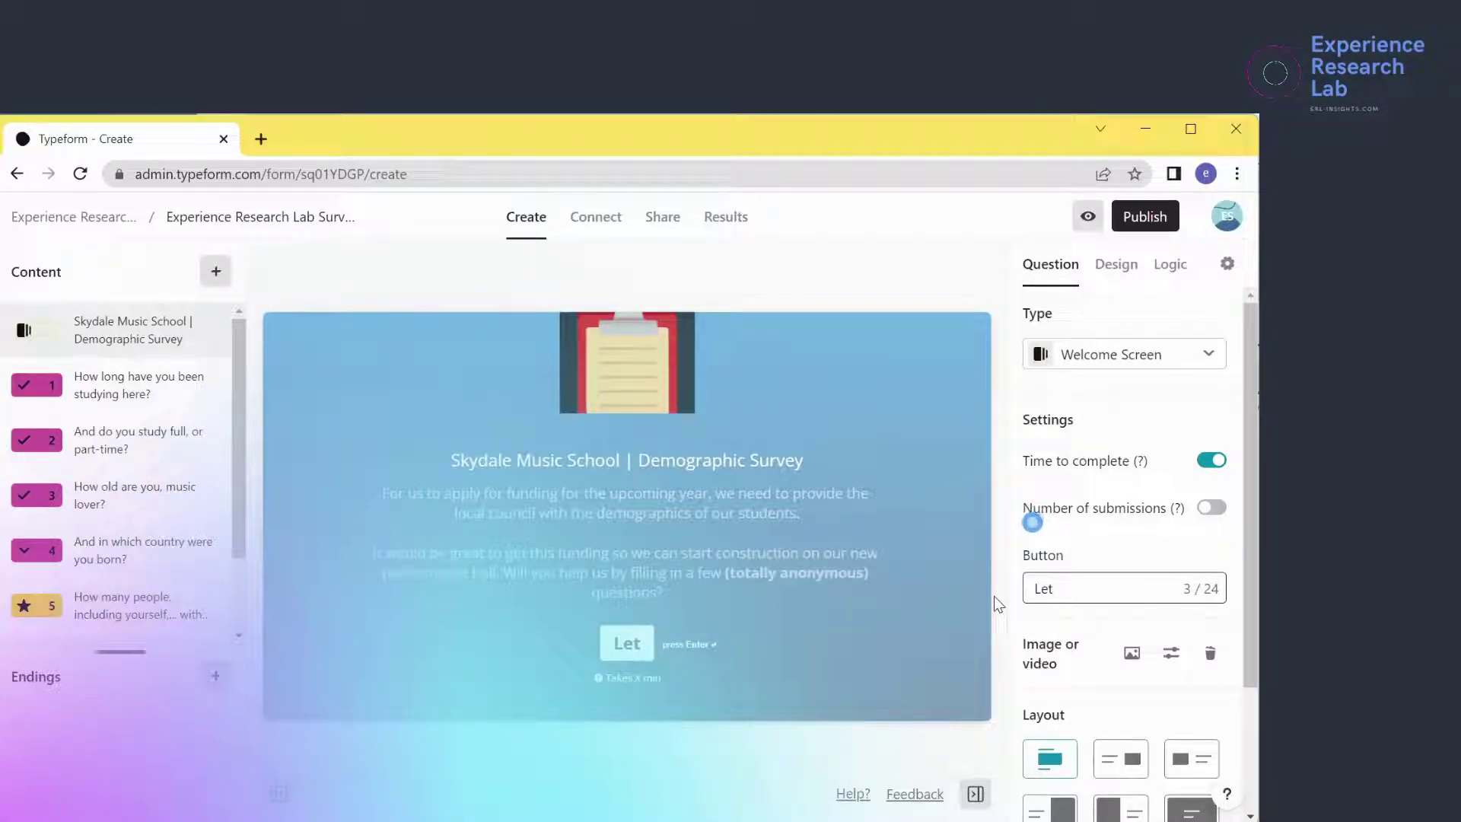
text('s do it!)
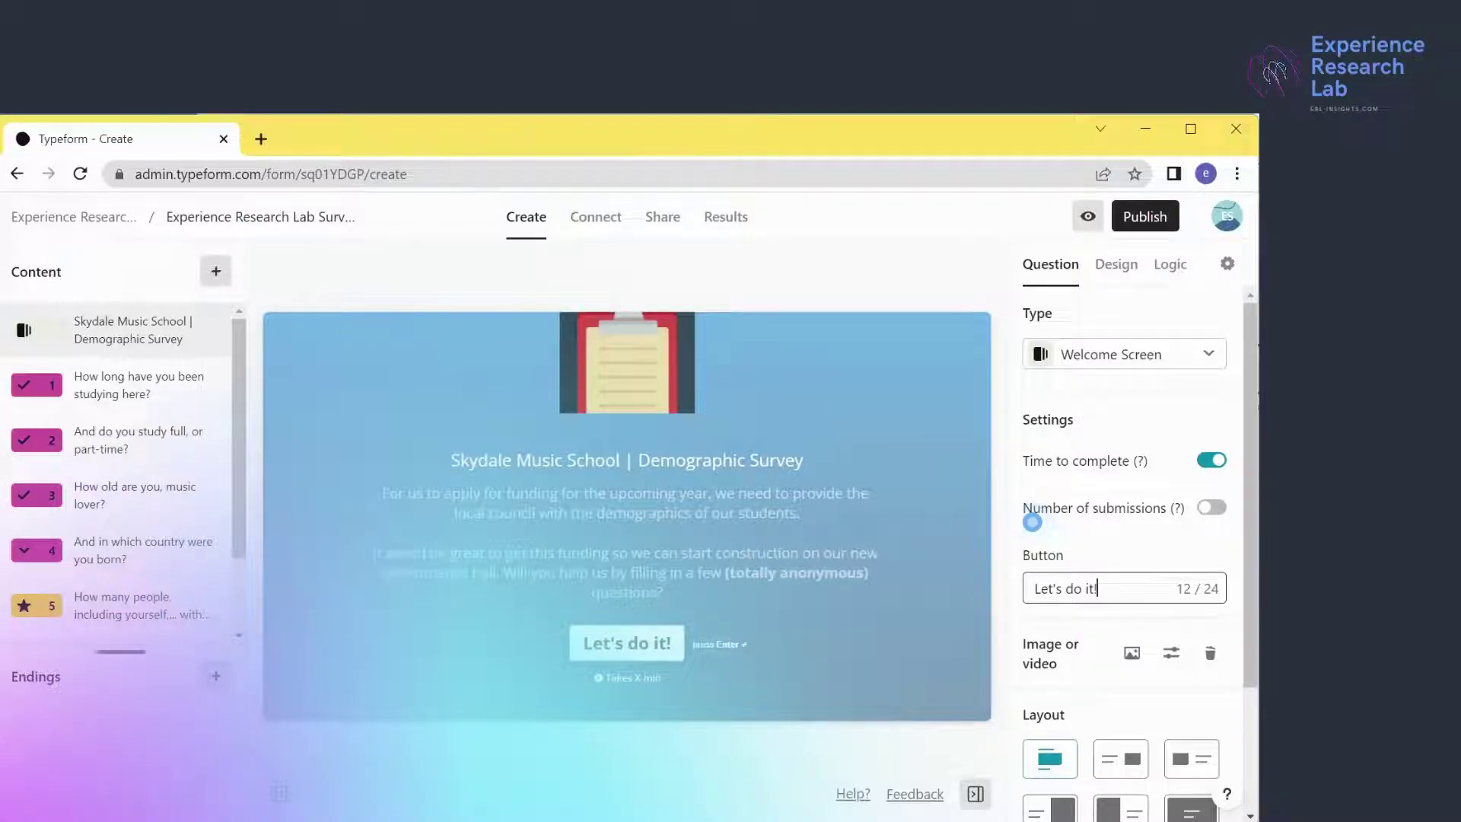
Examine the media gallery's upload, image, video, icon and personal gallery options for the welcome screen, along with the layout and alt text settings
click(1131, 654)
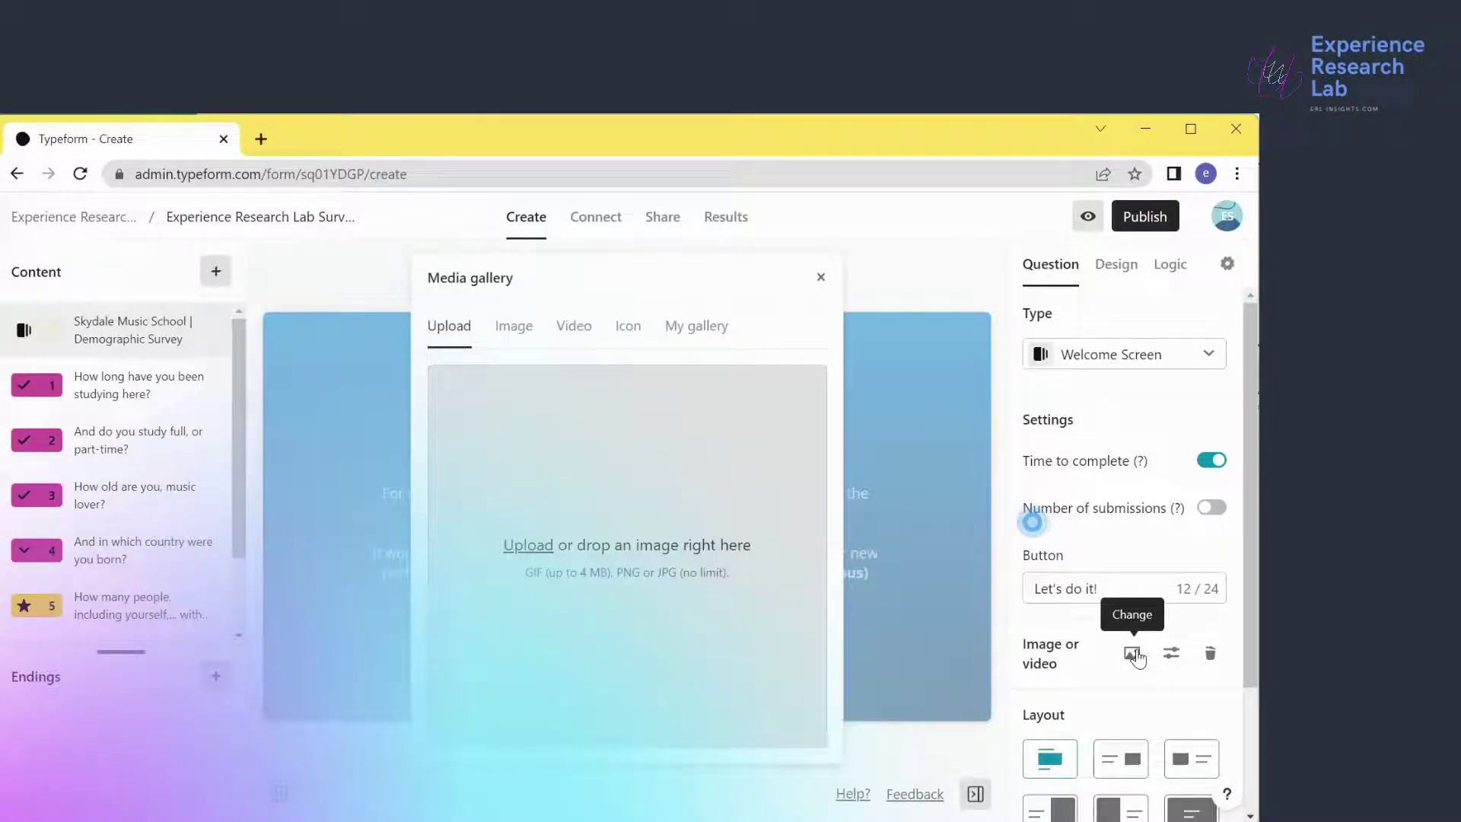
click(539, 551)
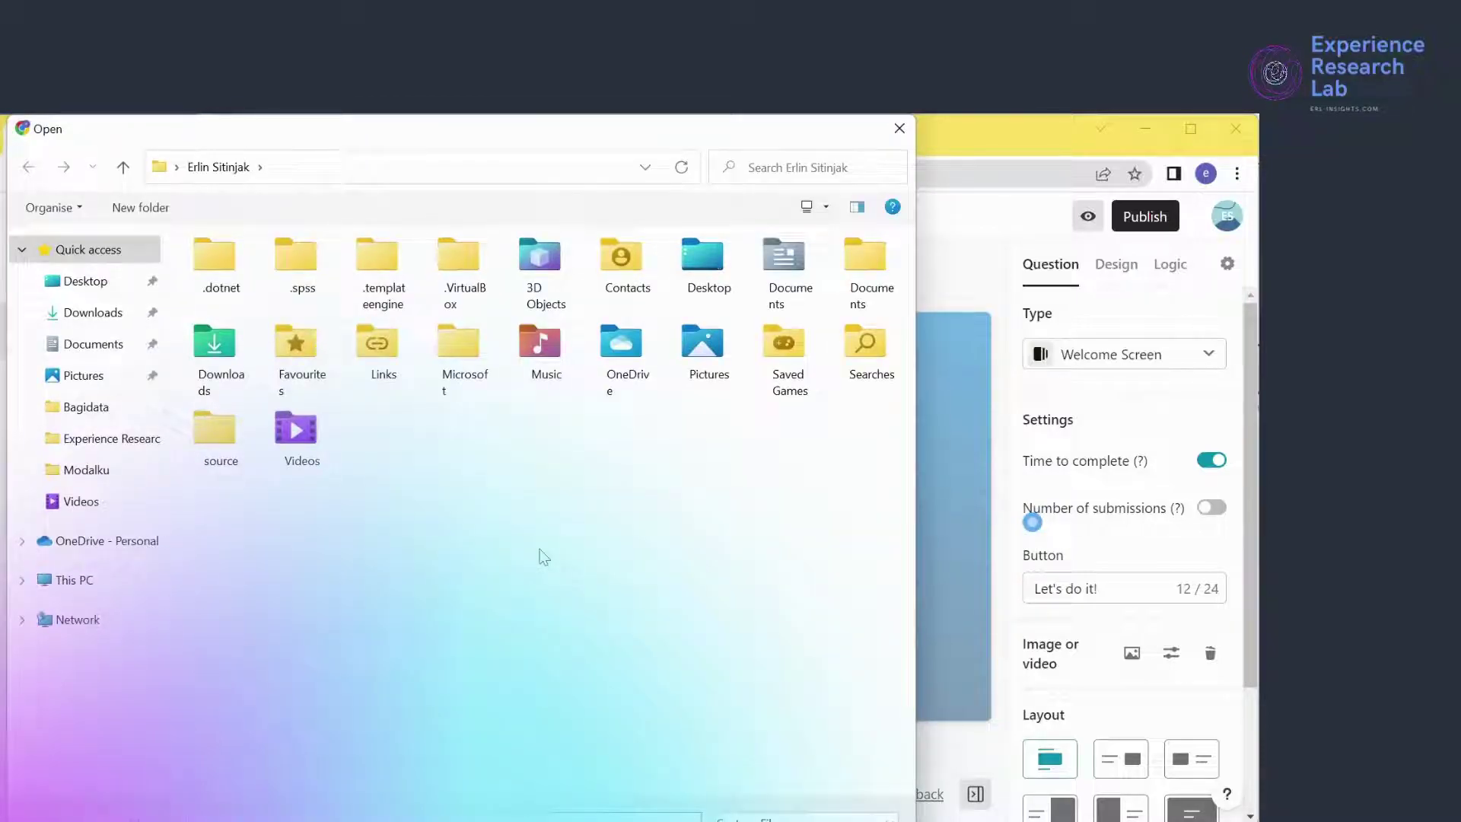
click(876, 819)
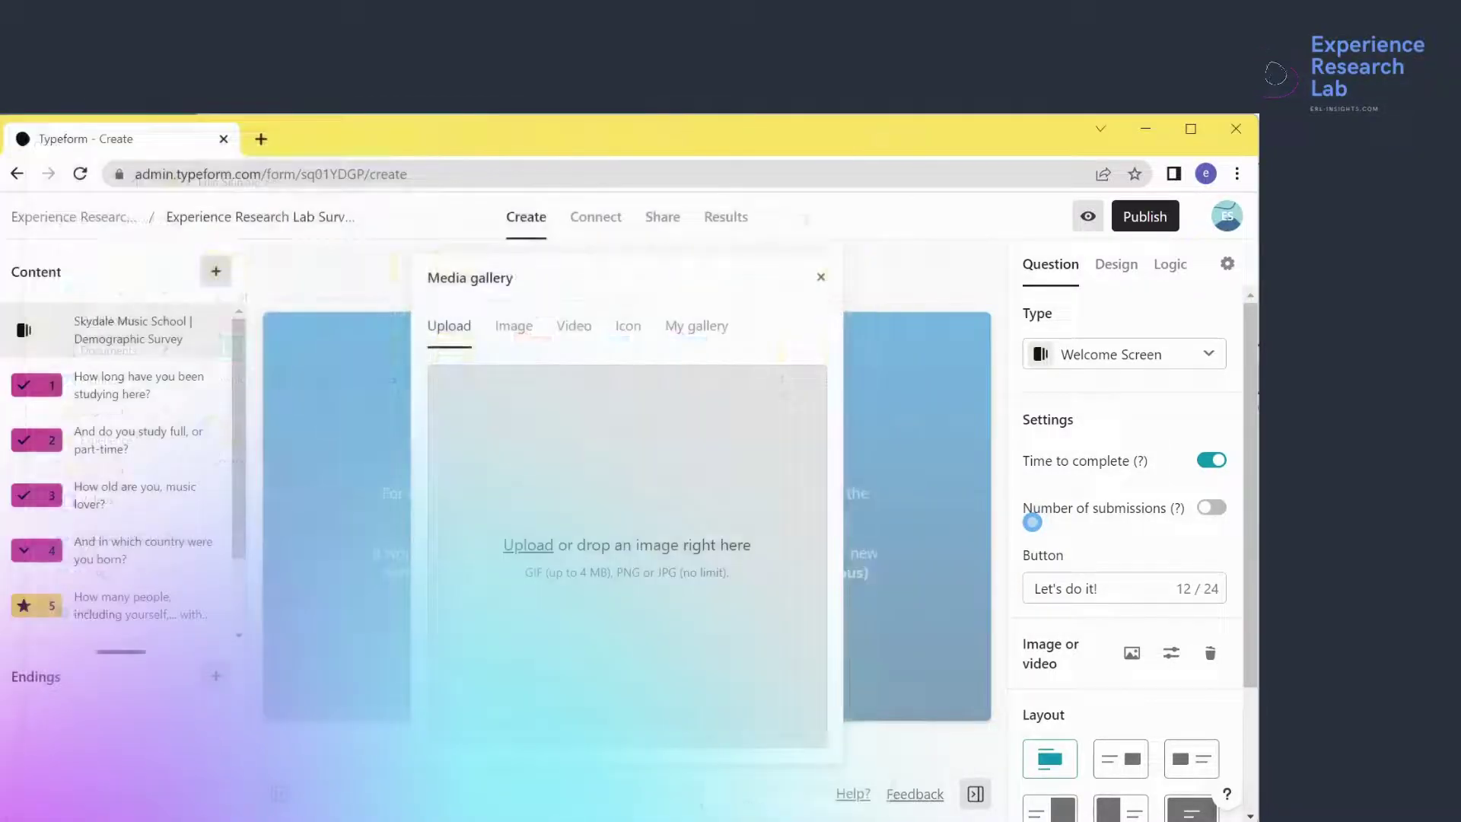
click(522, 333)
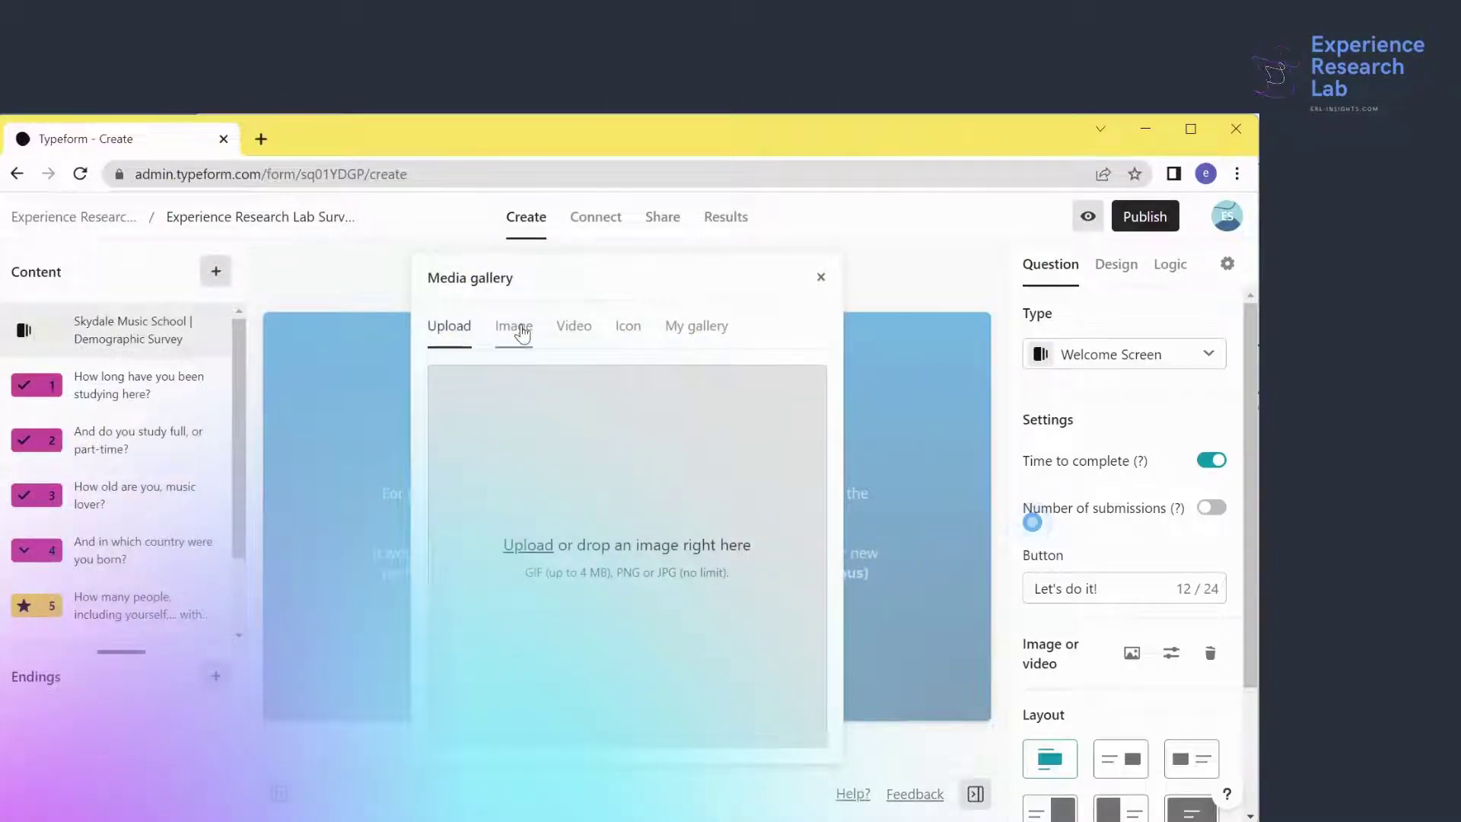
click(577, 331)
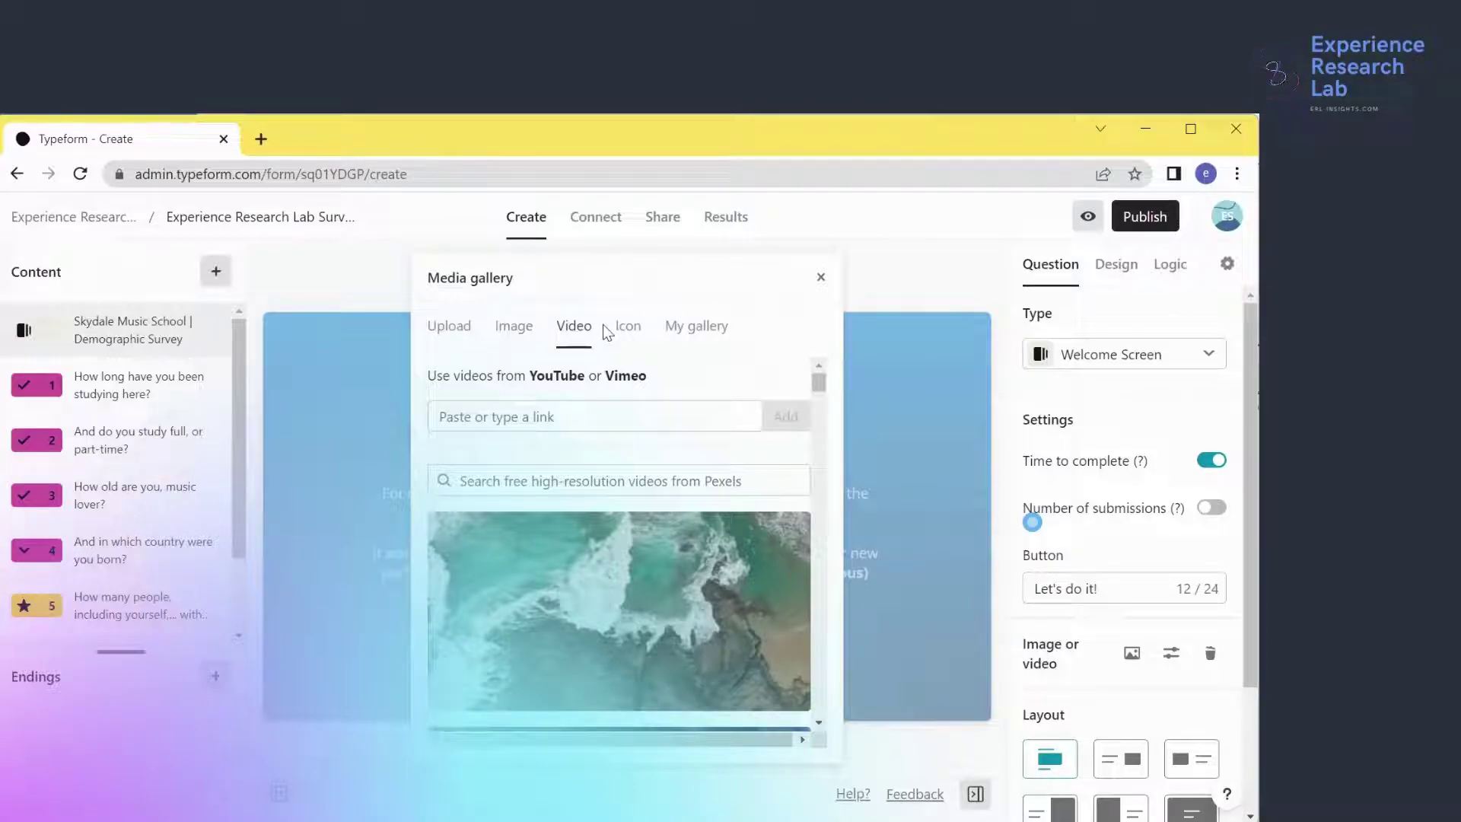
click(623, 328)
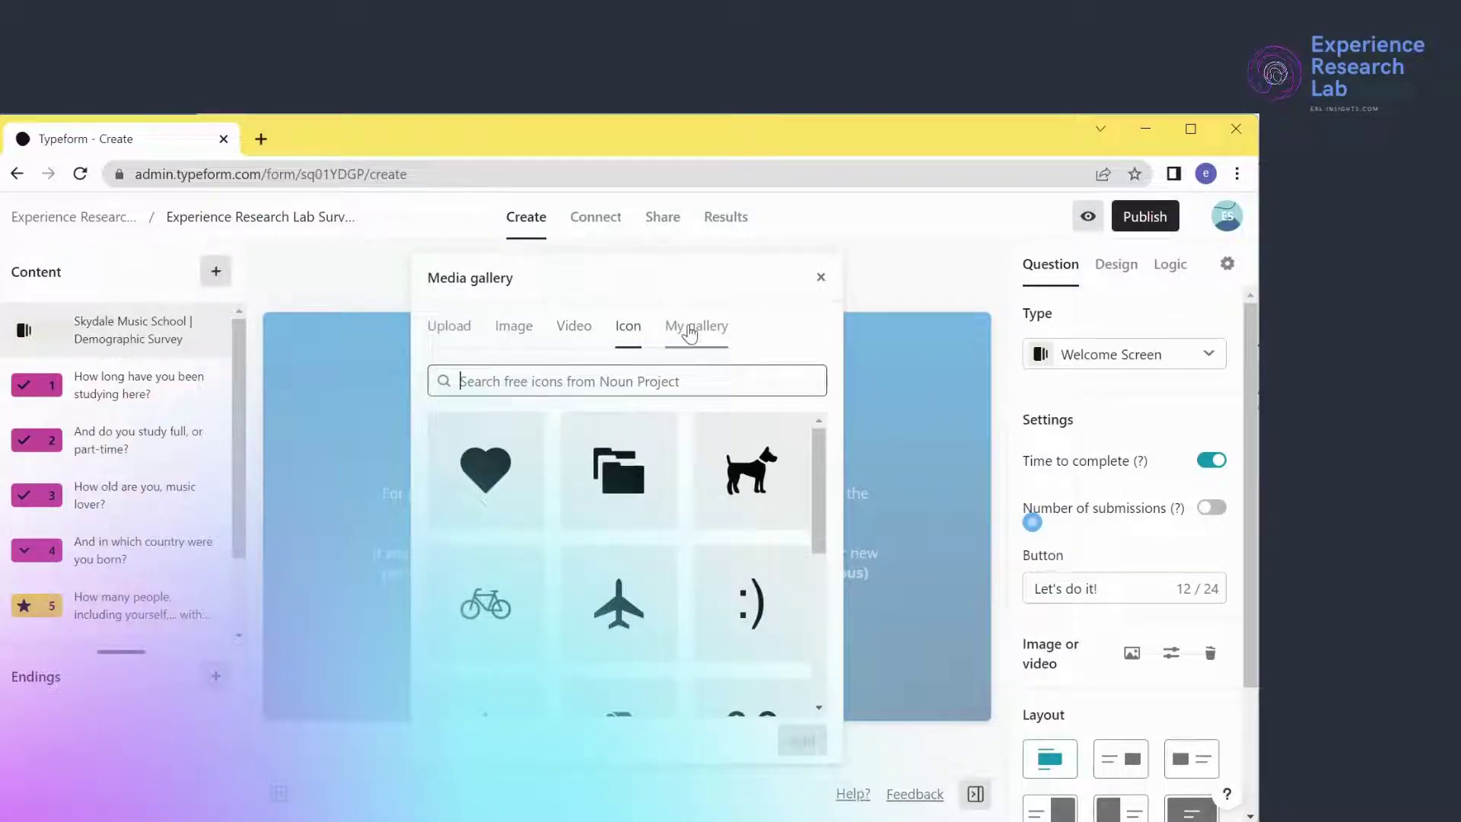
click(690, 334)
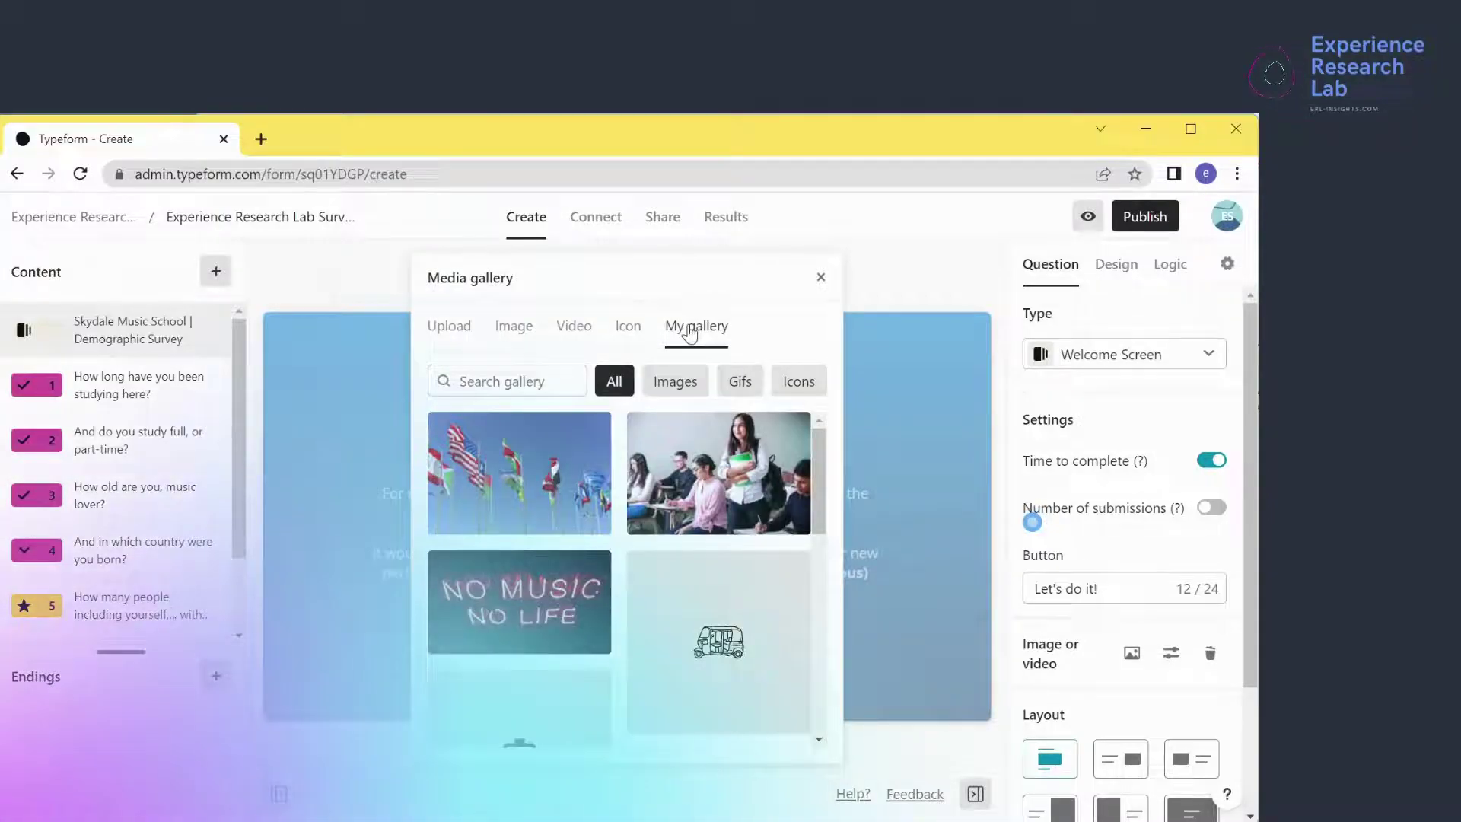
scroll(1135, 695, down, 2)
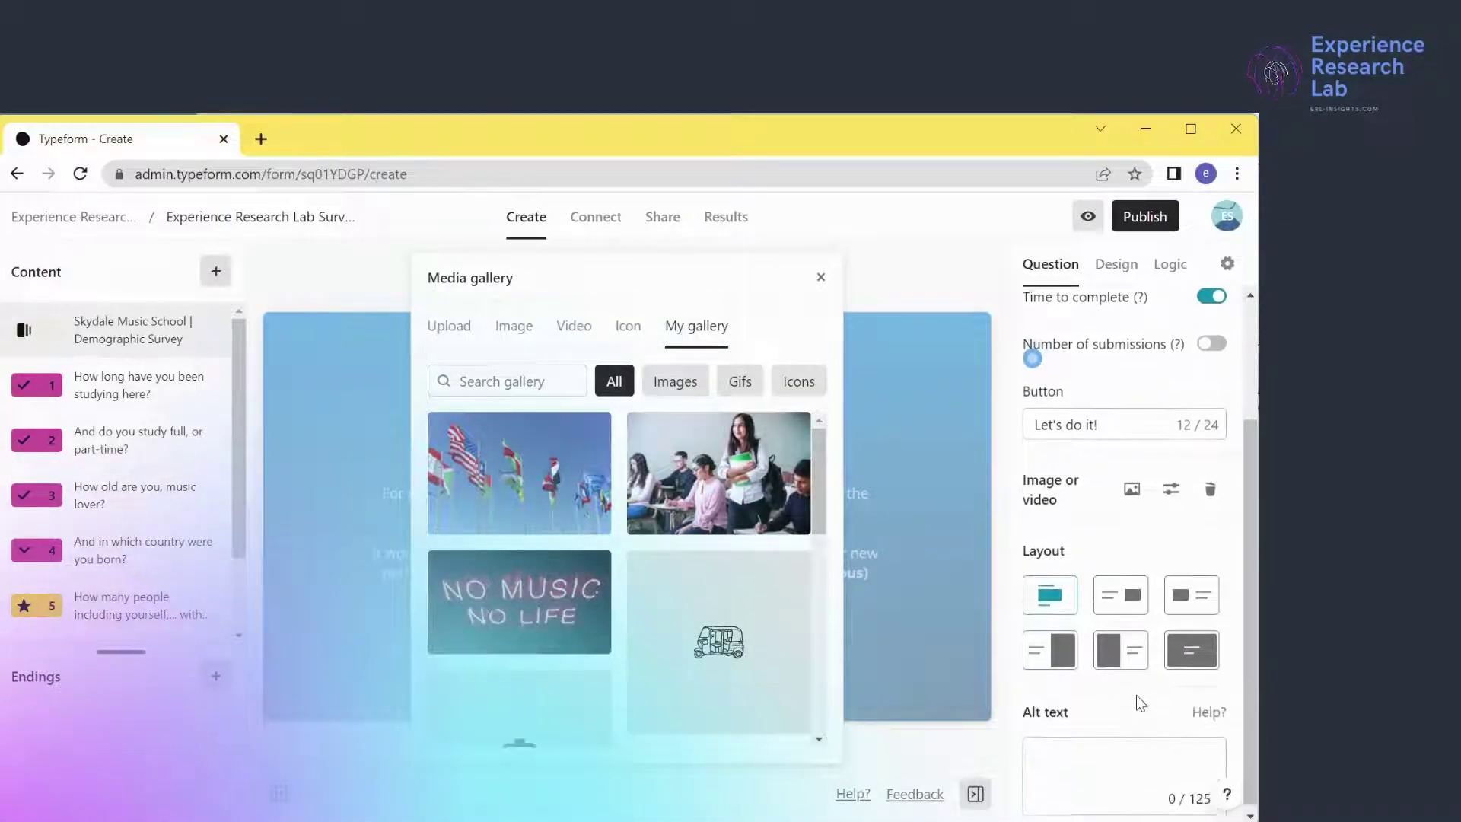
Try entering "Experience Research Lab" as the video link in the media gallery, and look at the icon choices before leaving the gallery
click(572, 329)
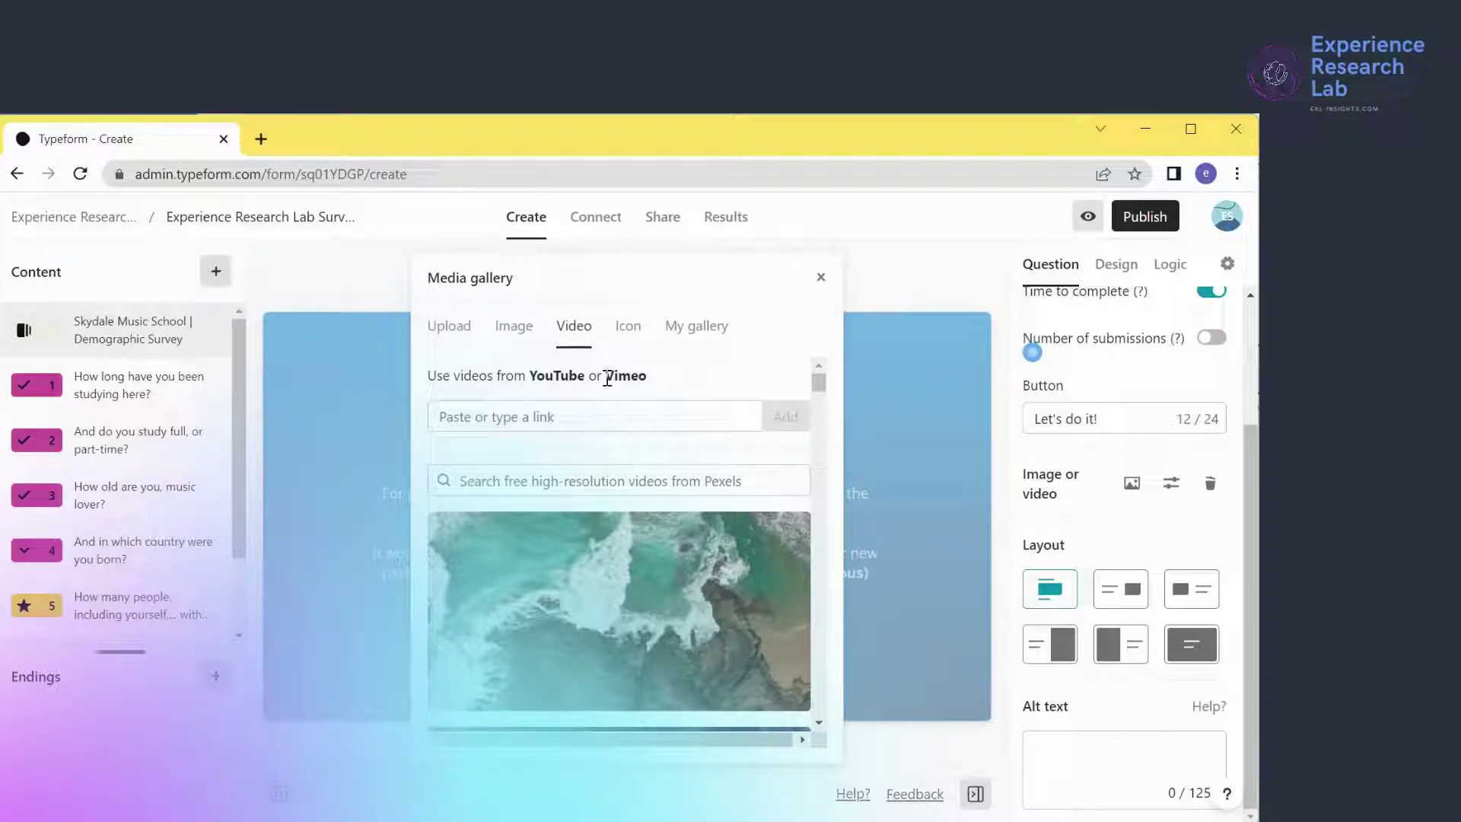
click(568, 415)
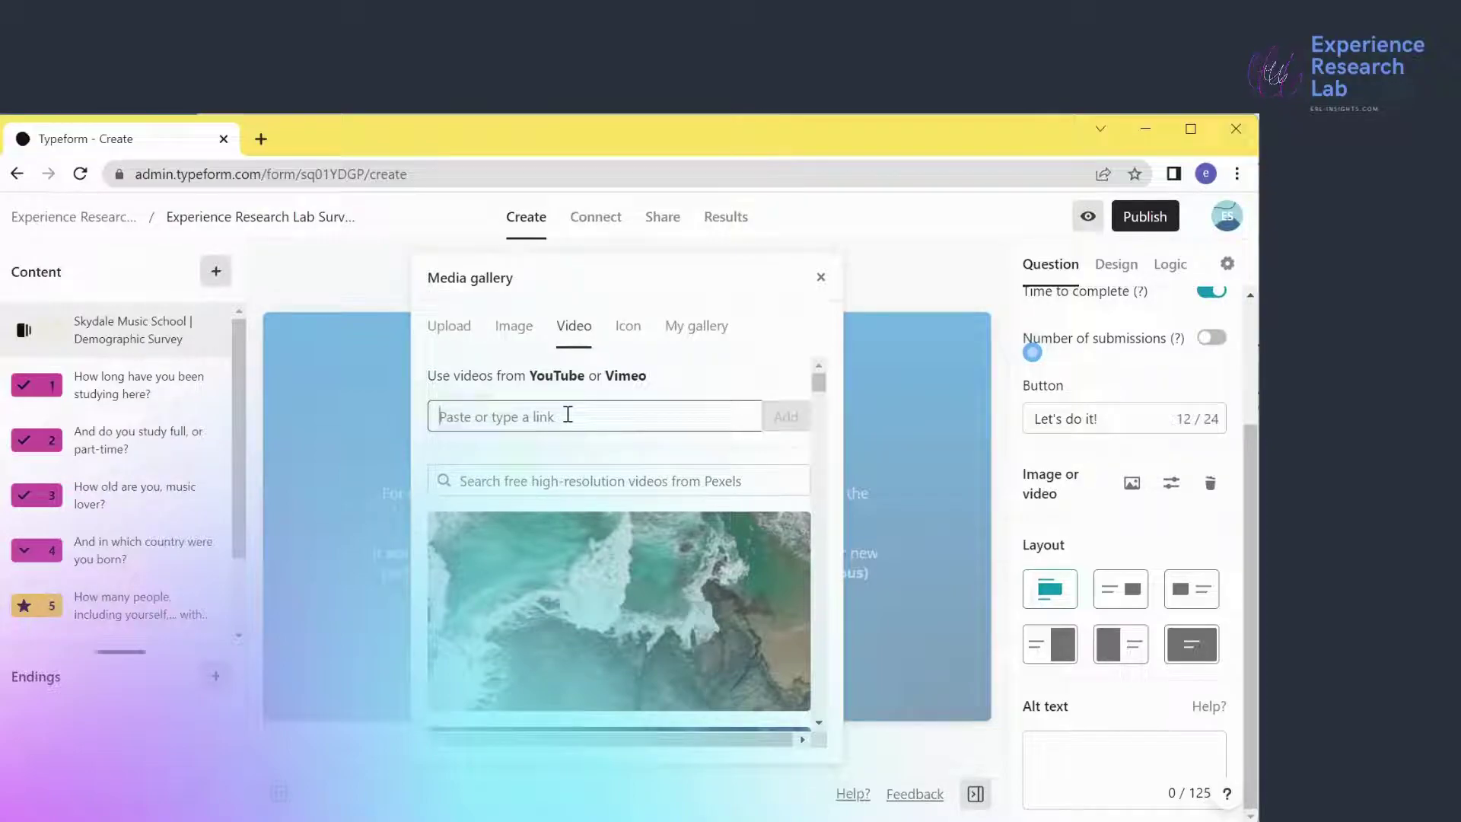
text(Expe)
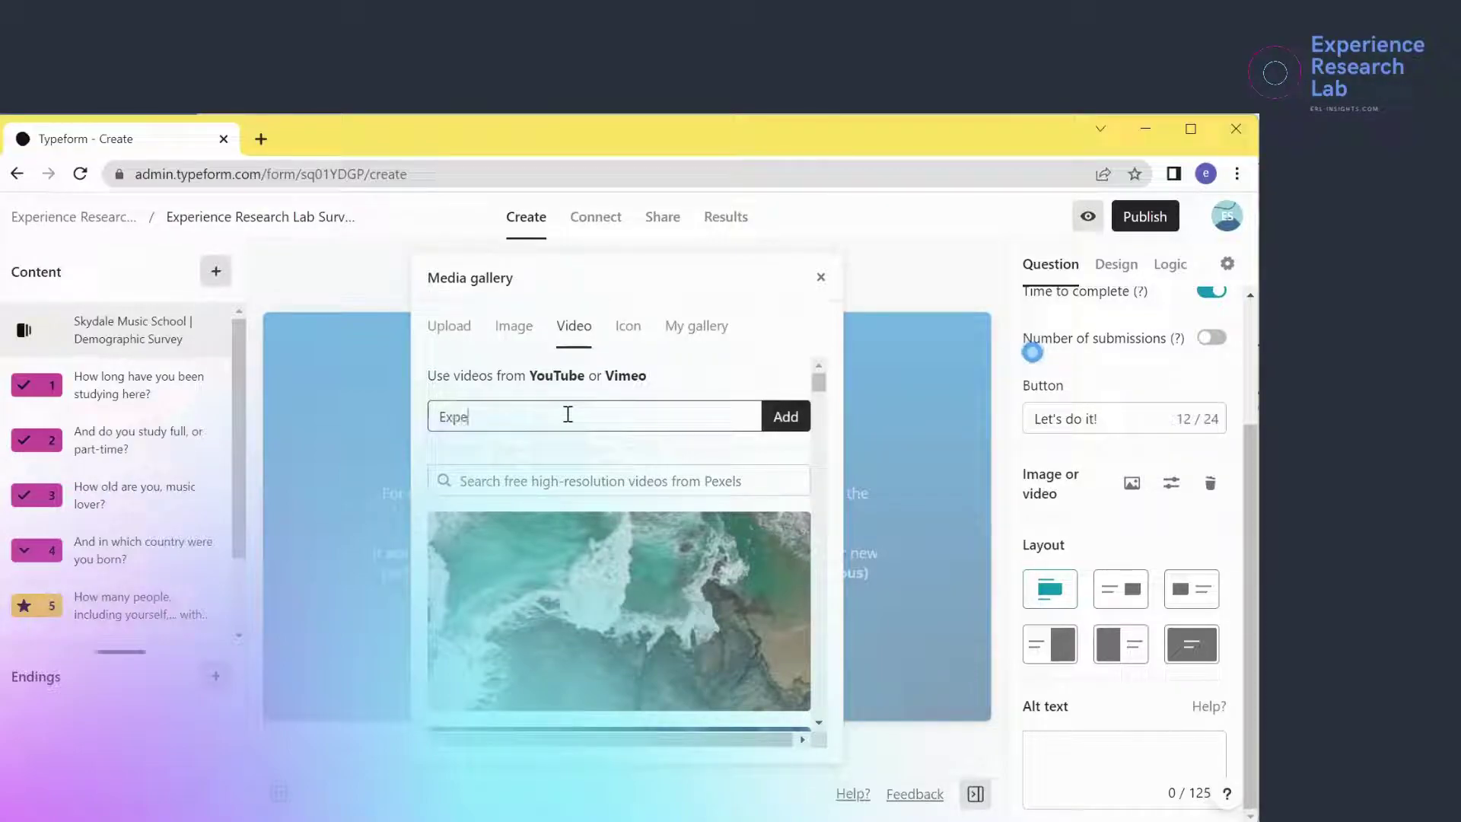
text(reence Research Lab)
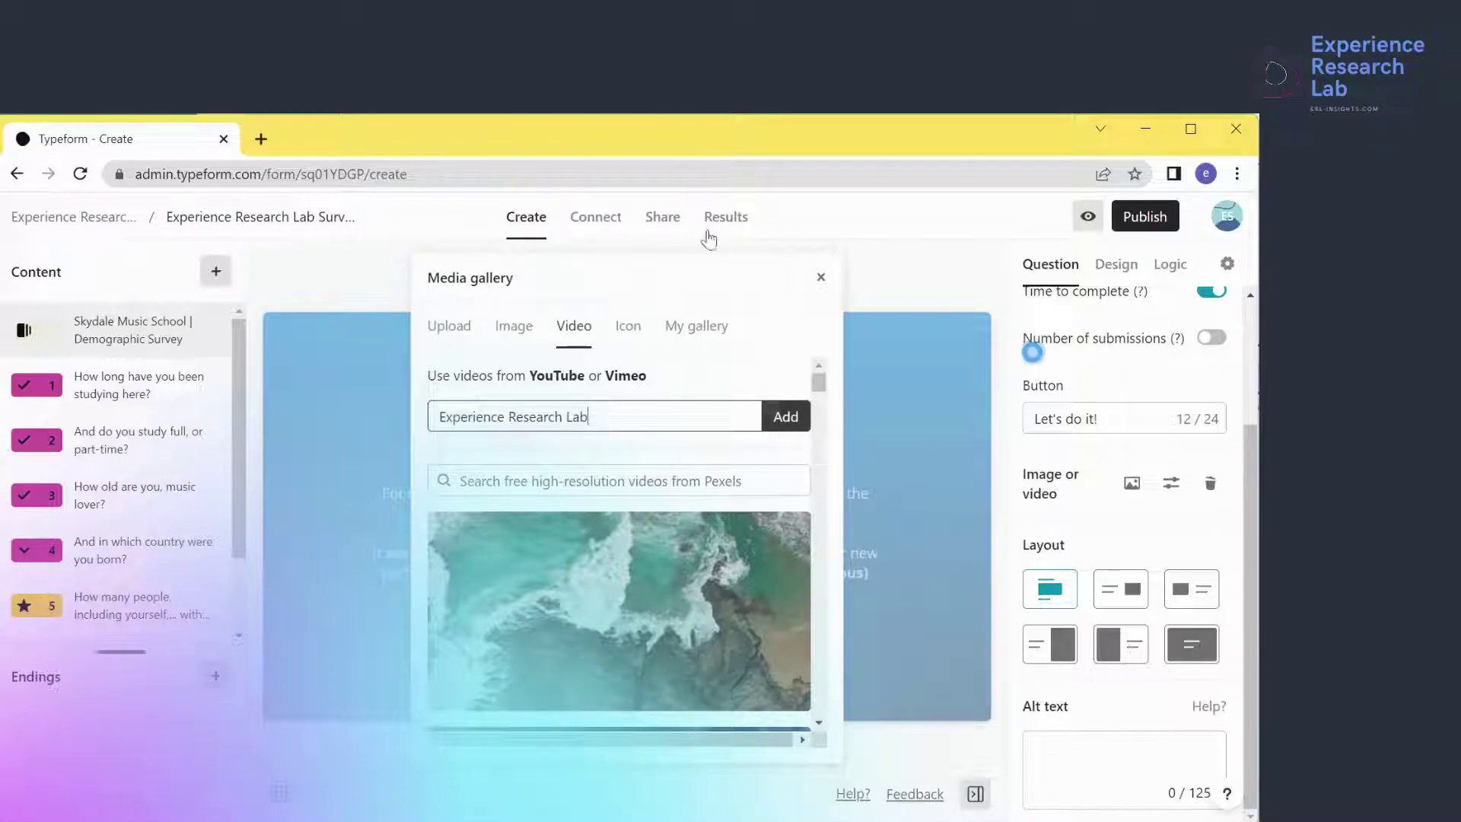
click(629, 329)
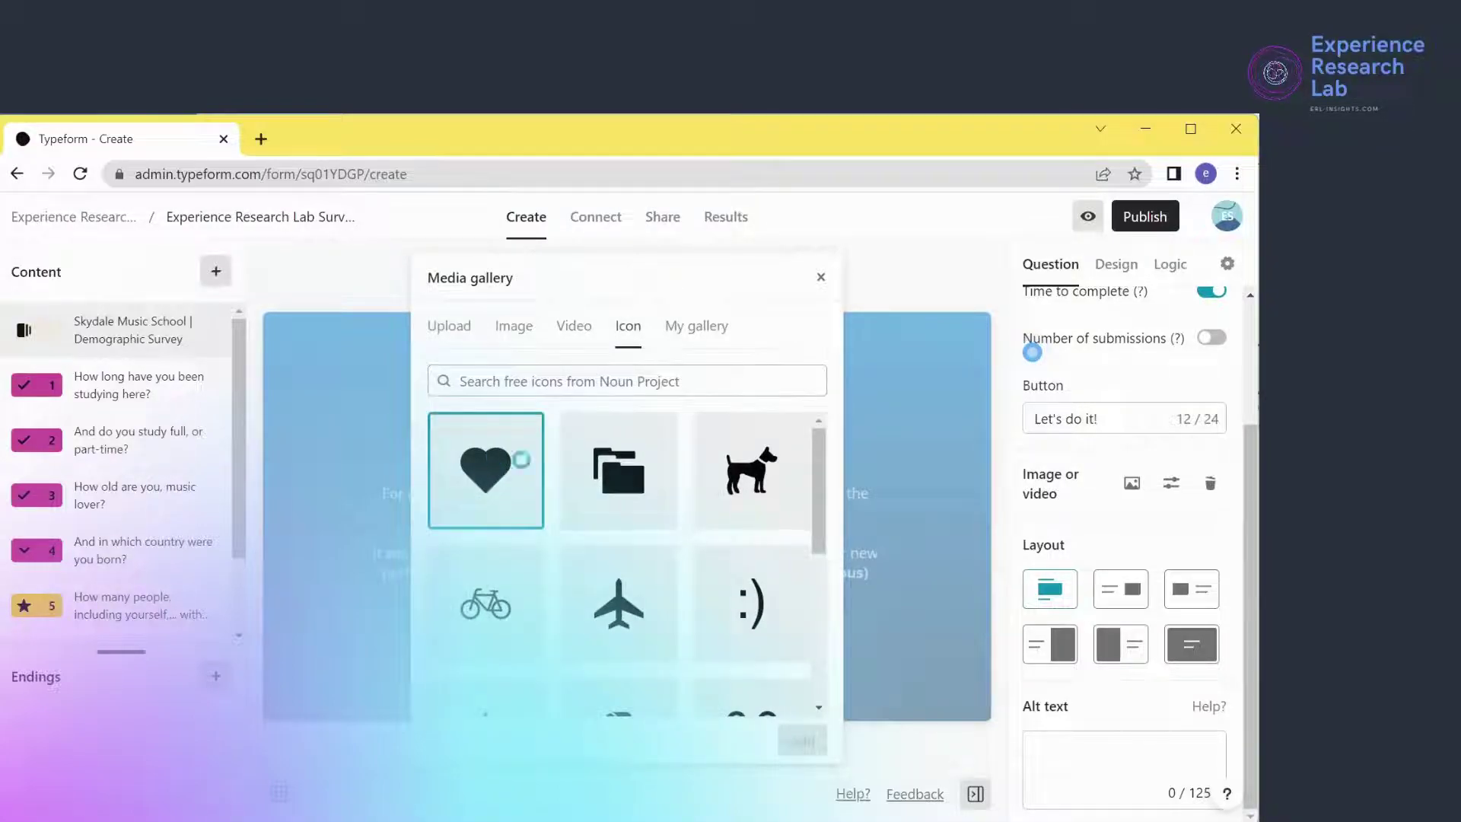
click(802, 746)
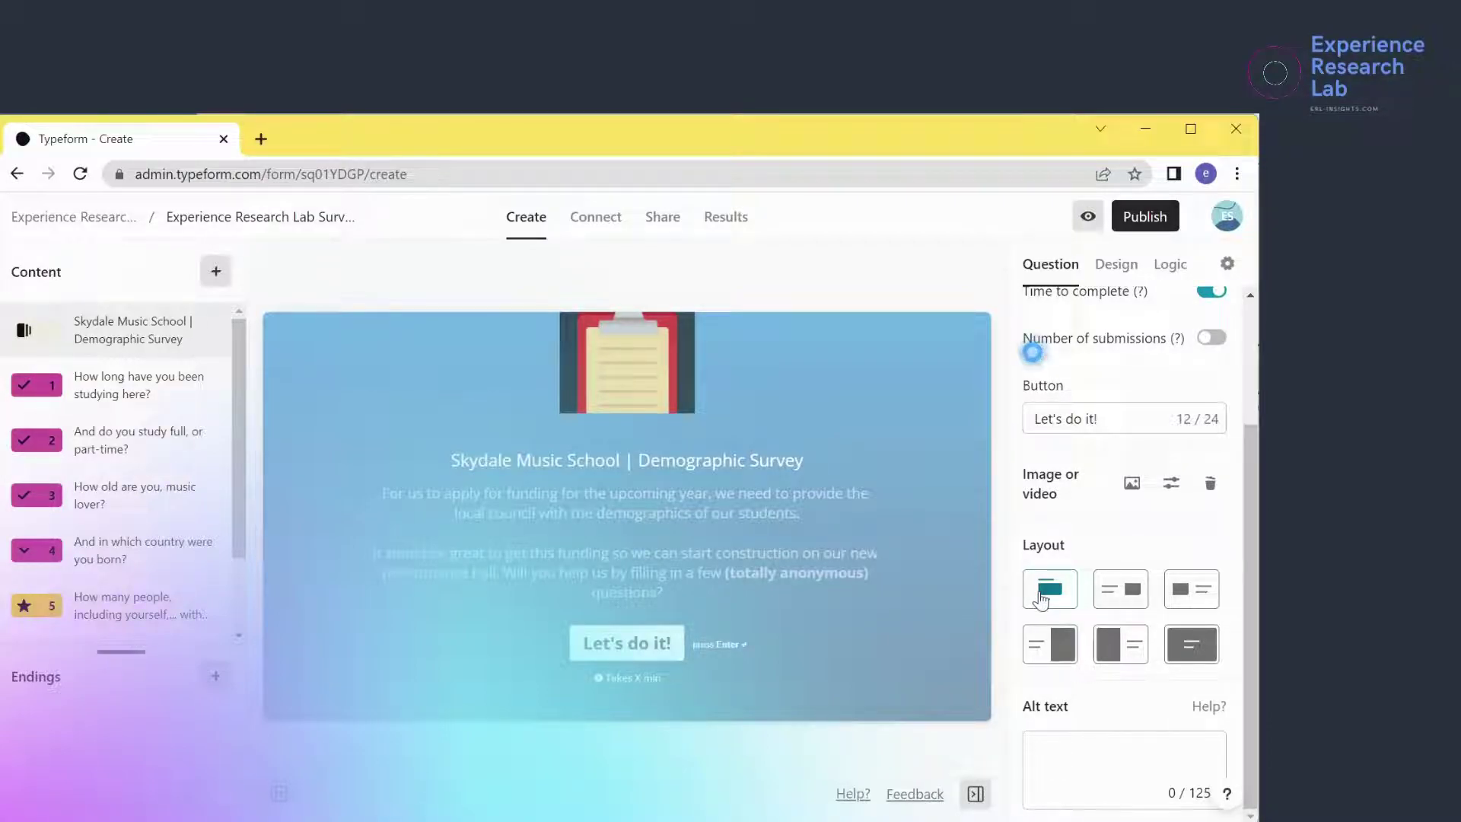
Try the alternative welcome screen layouts, including the split and full-background ones, and return to the centered layout with the image above the text
click(1117, 596)
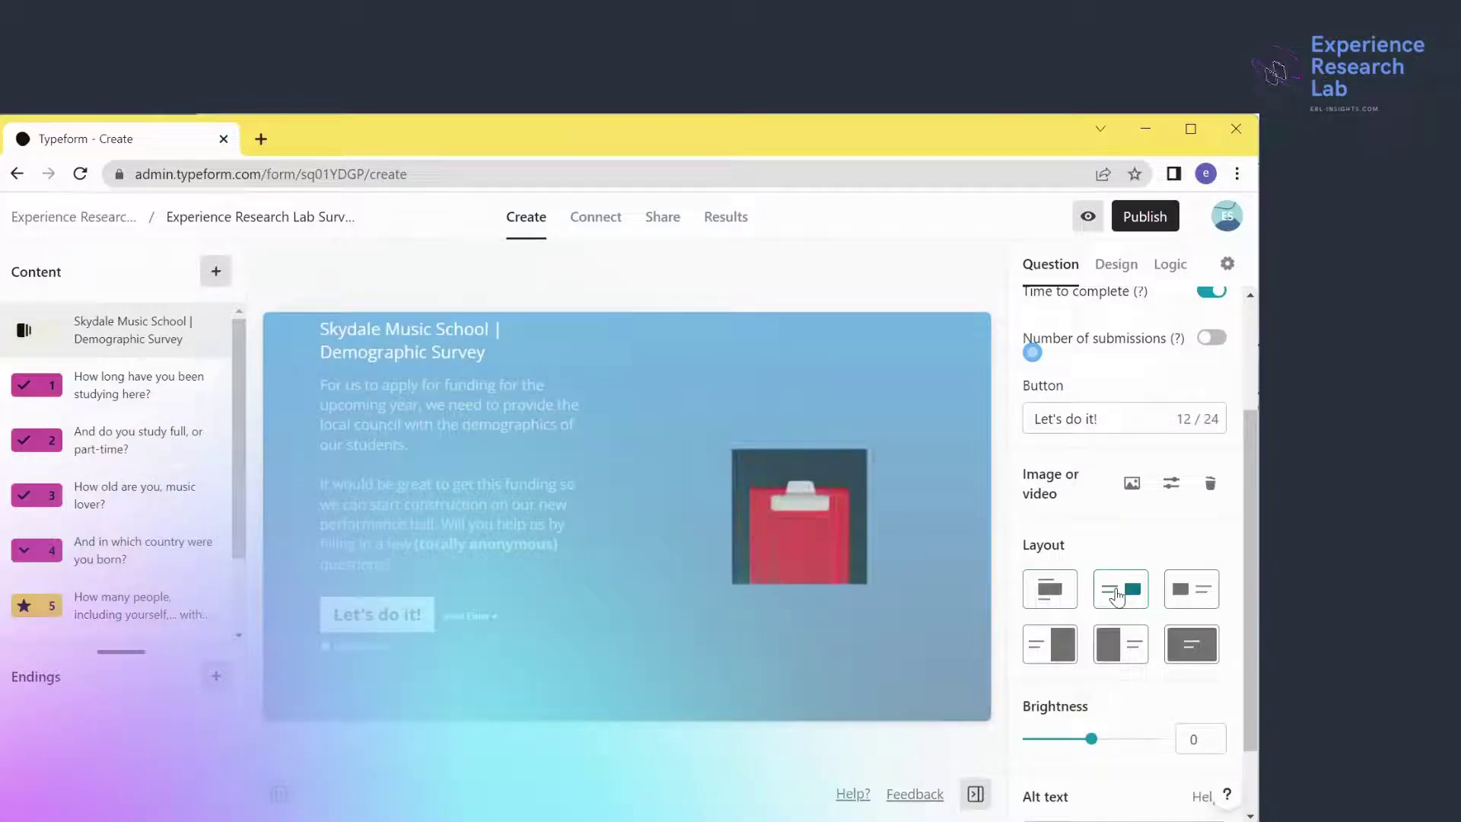
click(1191, 596)
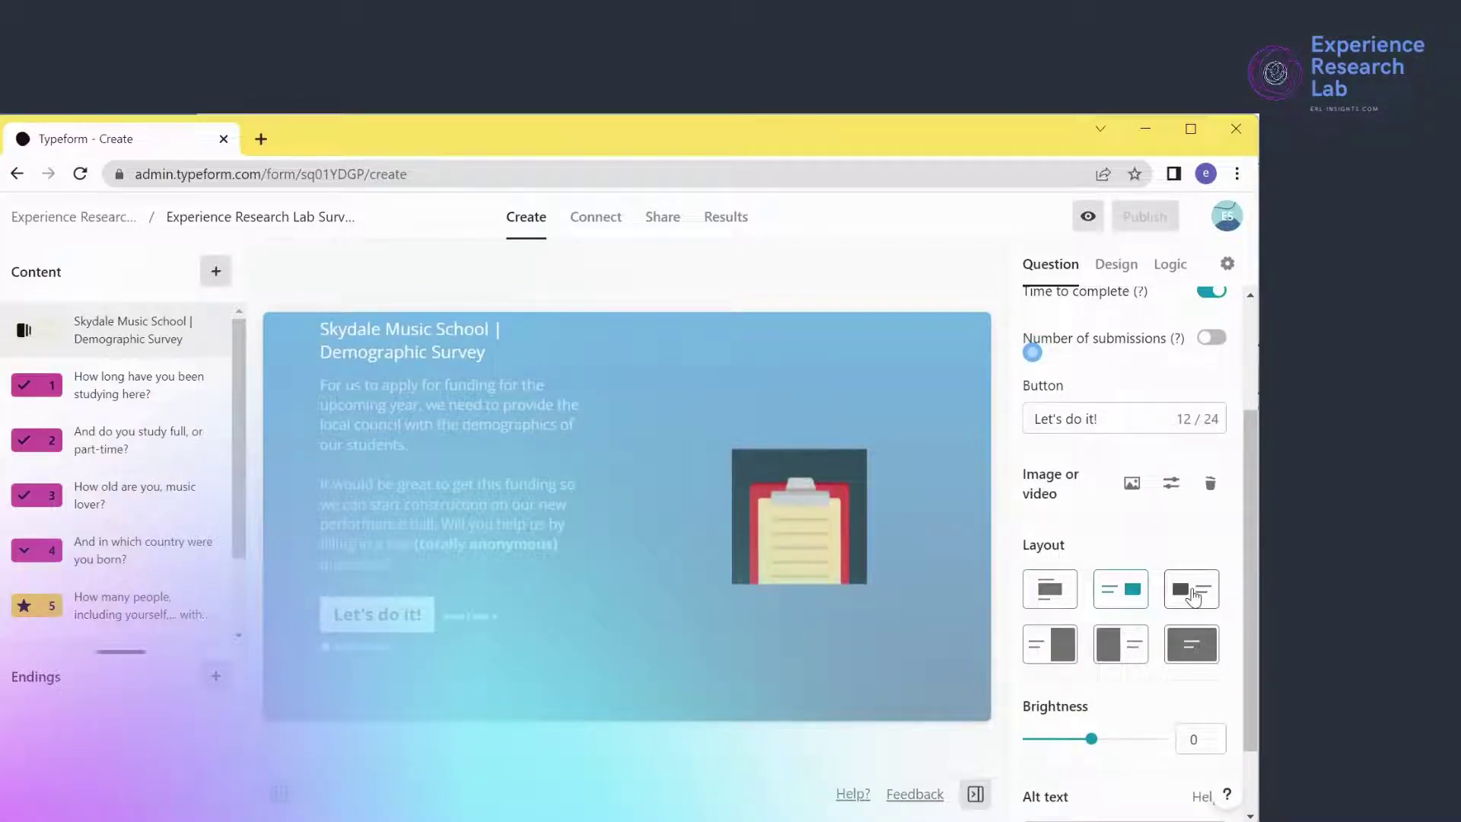
click(1069, 651)
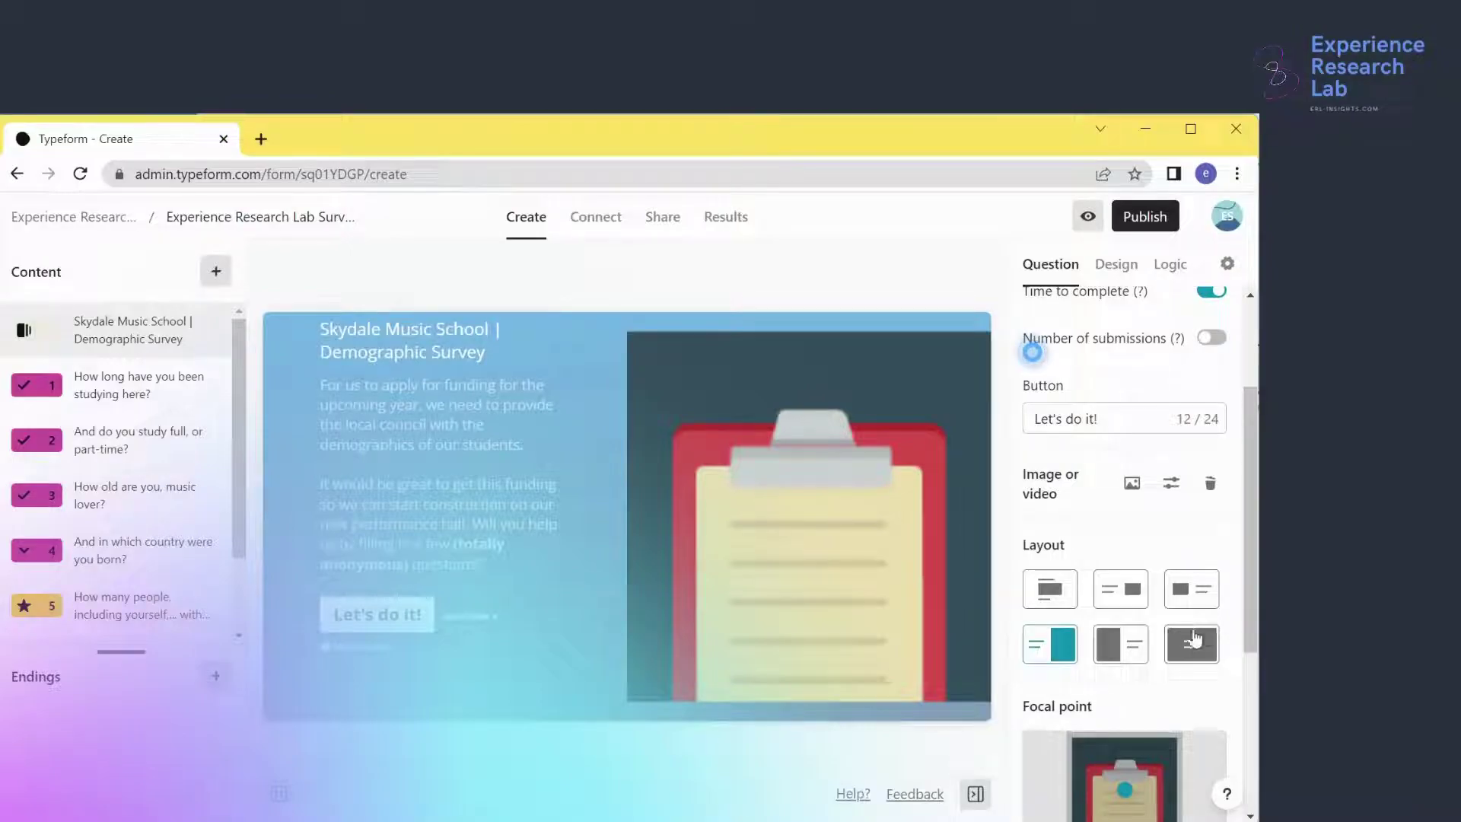
click(1101, 662)
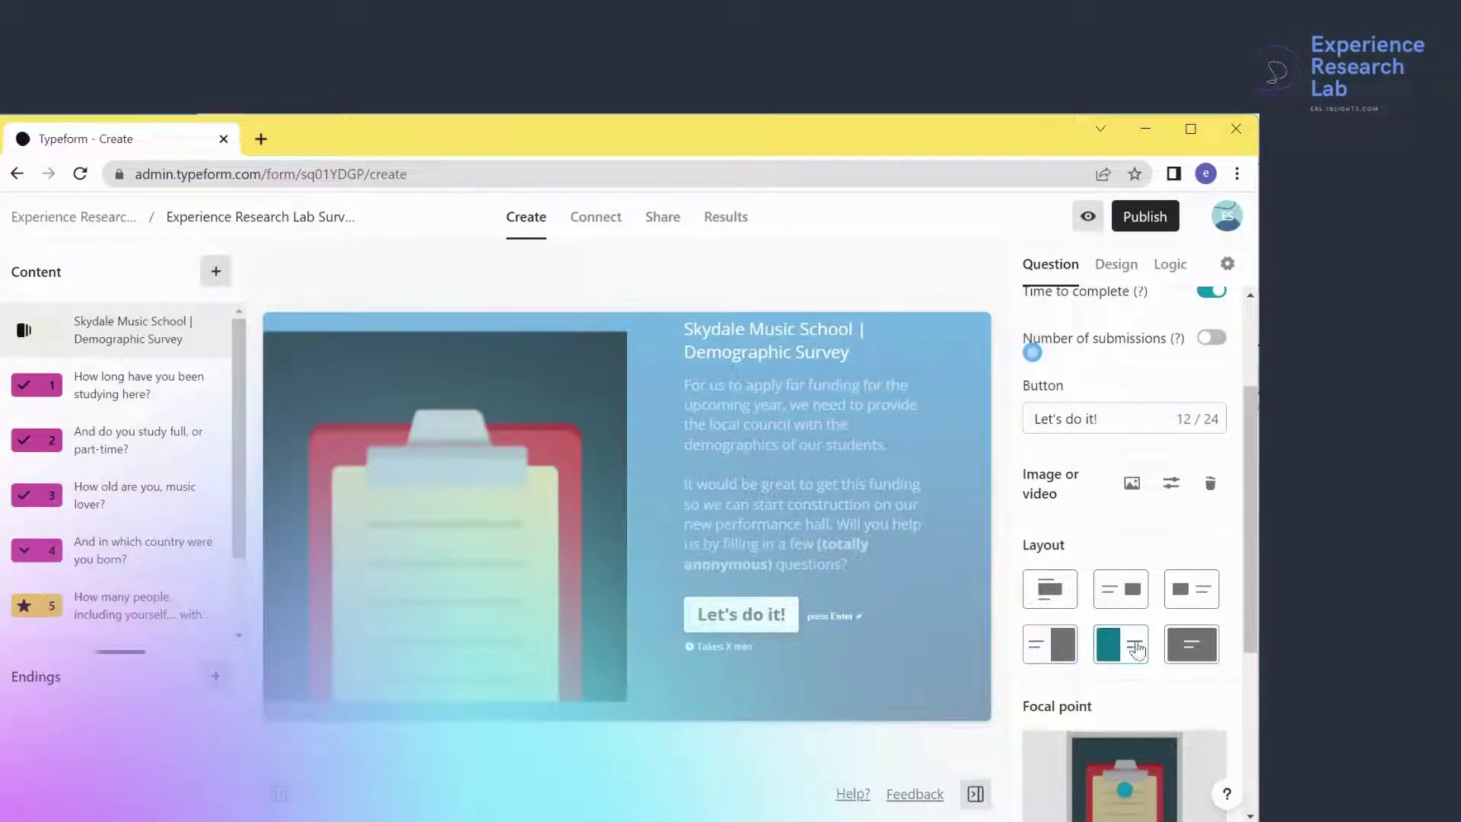
click(1192, 645)
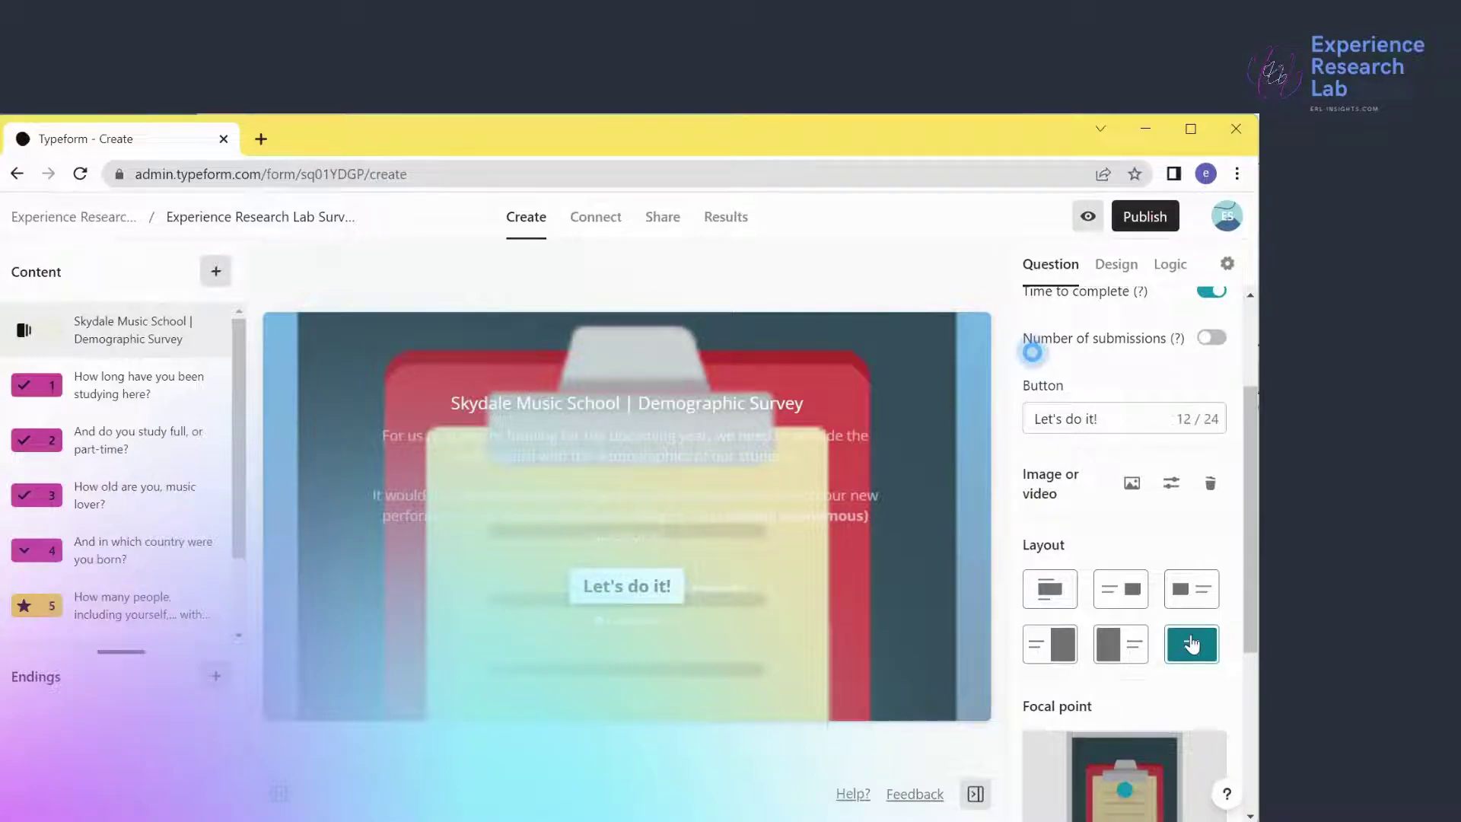
click(1063, 604)
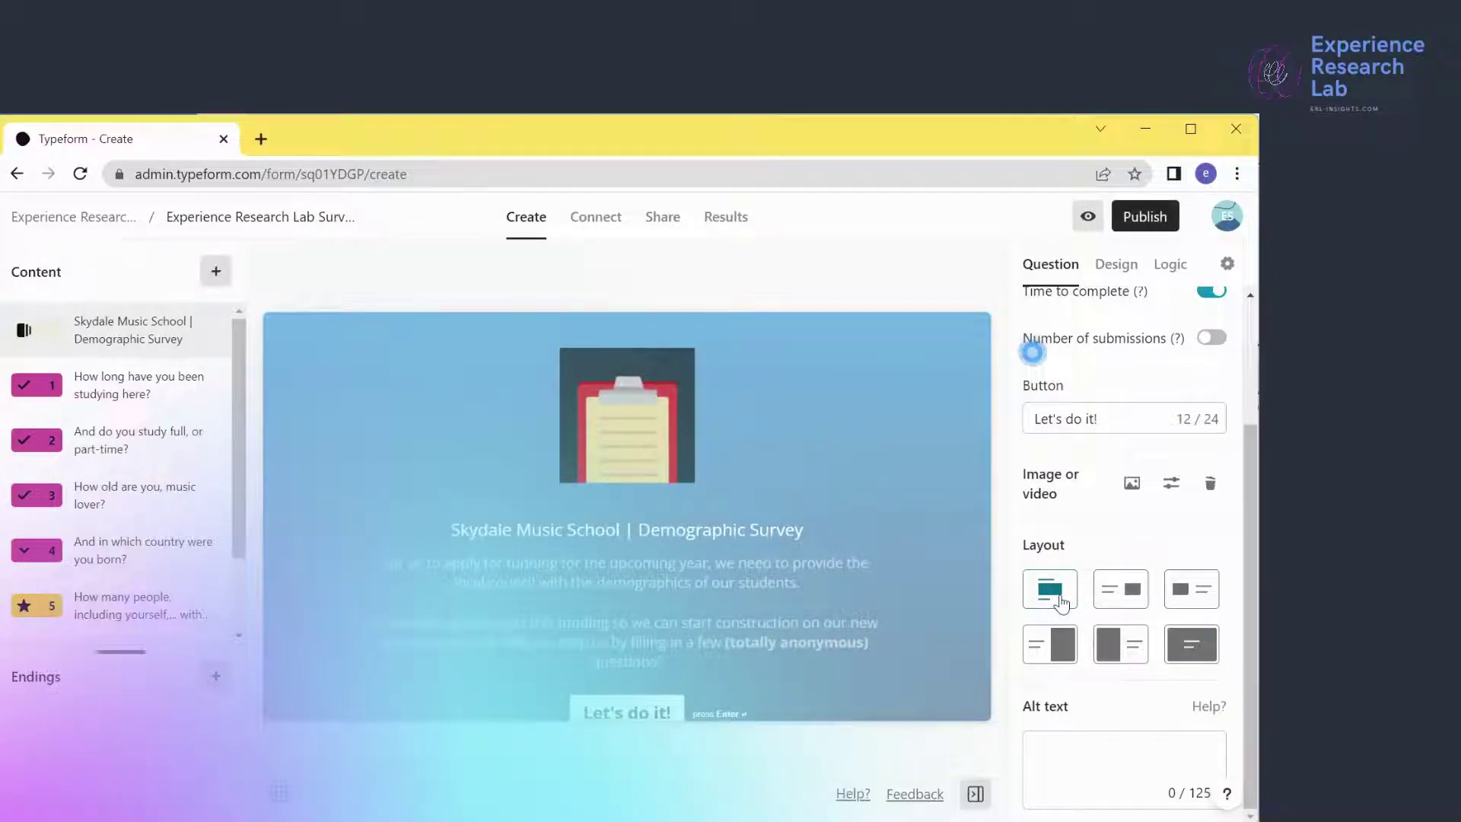
Replace the welcome screen image with the sheet music photo found by searching the free image library for "music"
click(1130, 495)
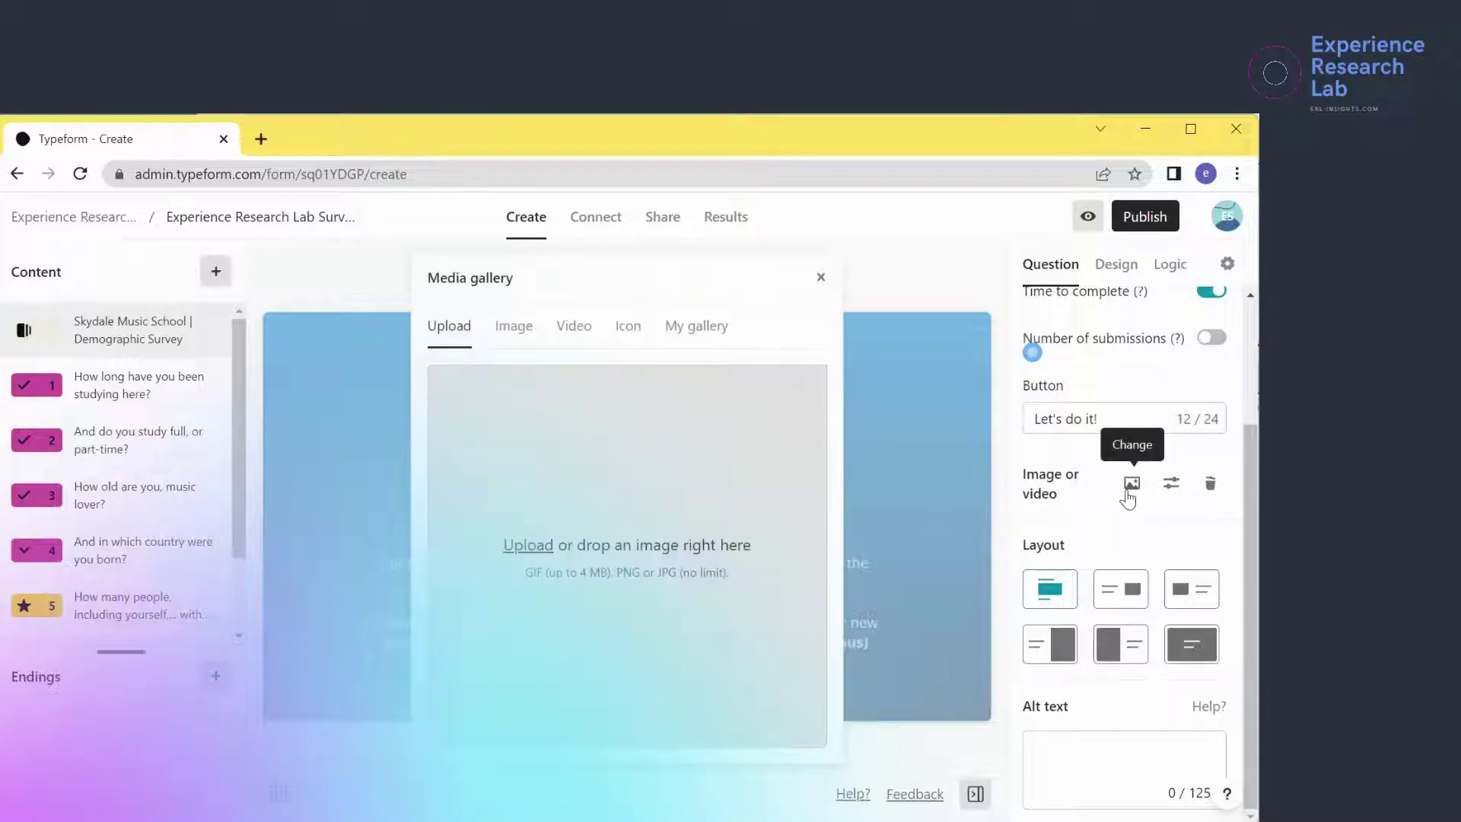
click(515, 326)
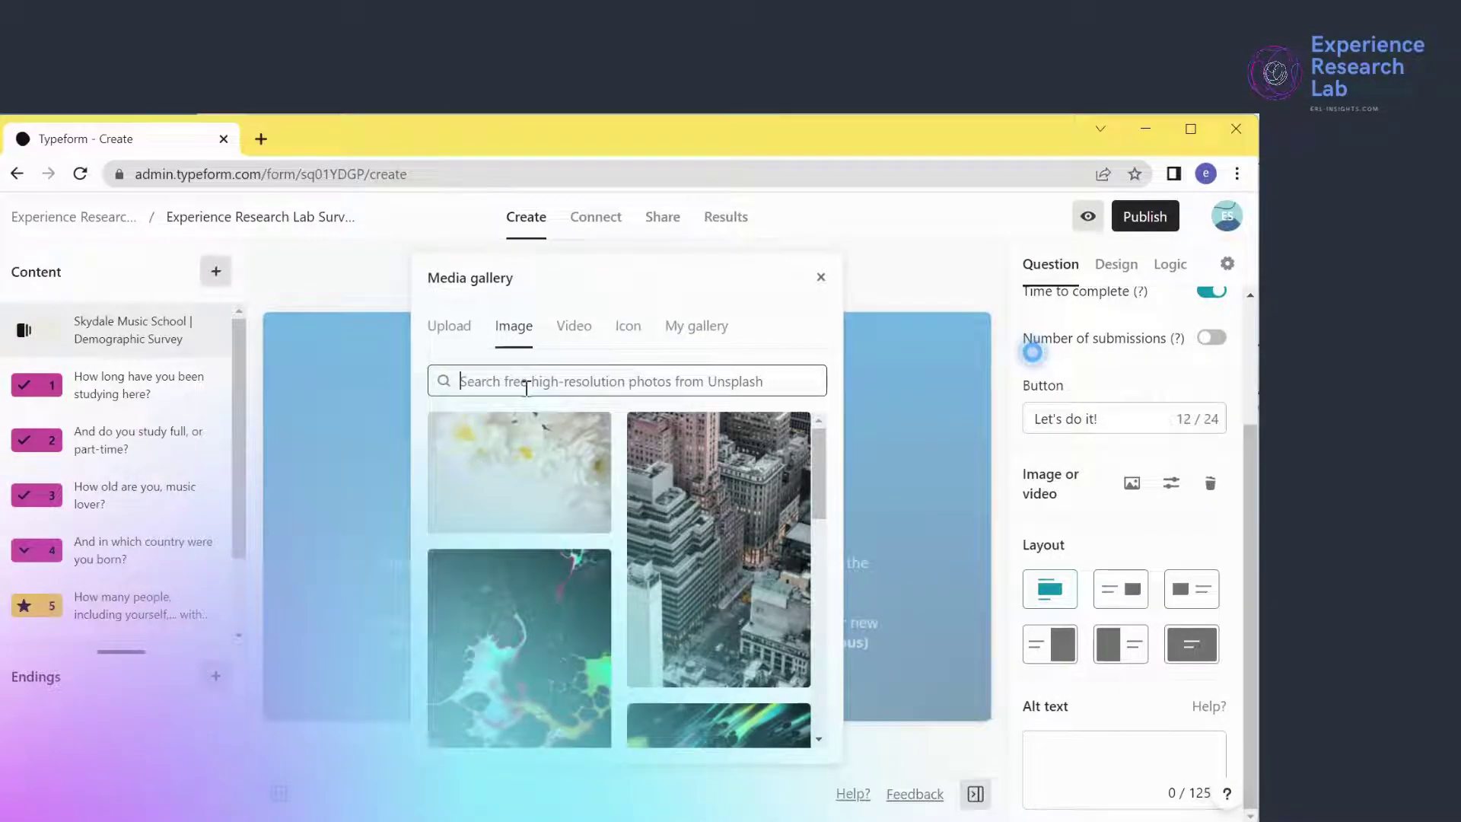
text(music)
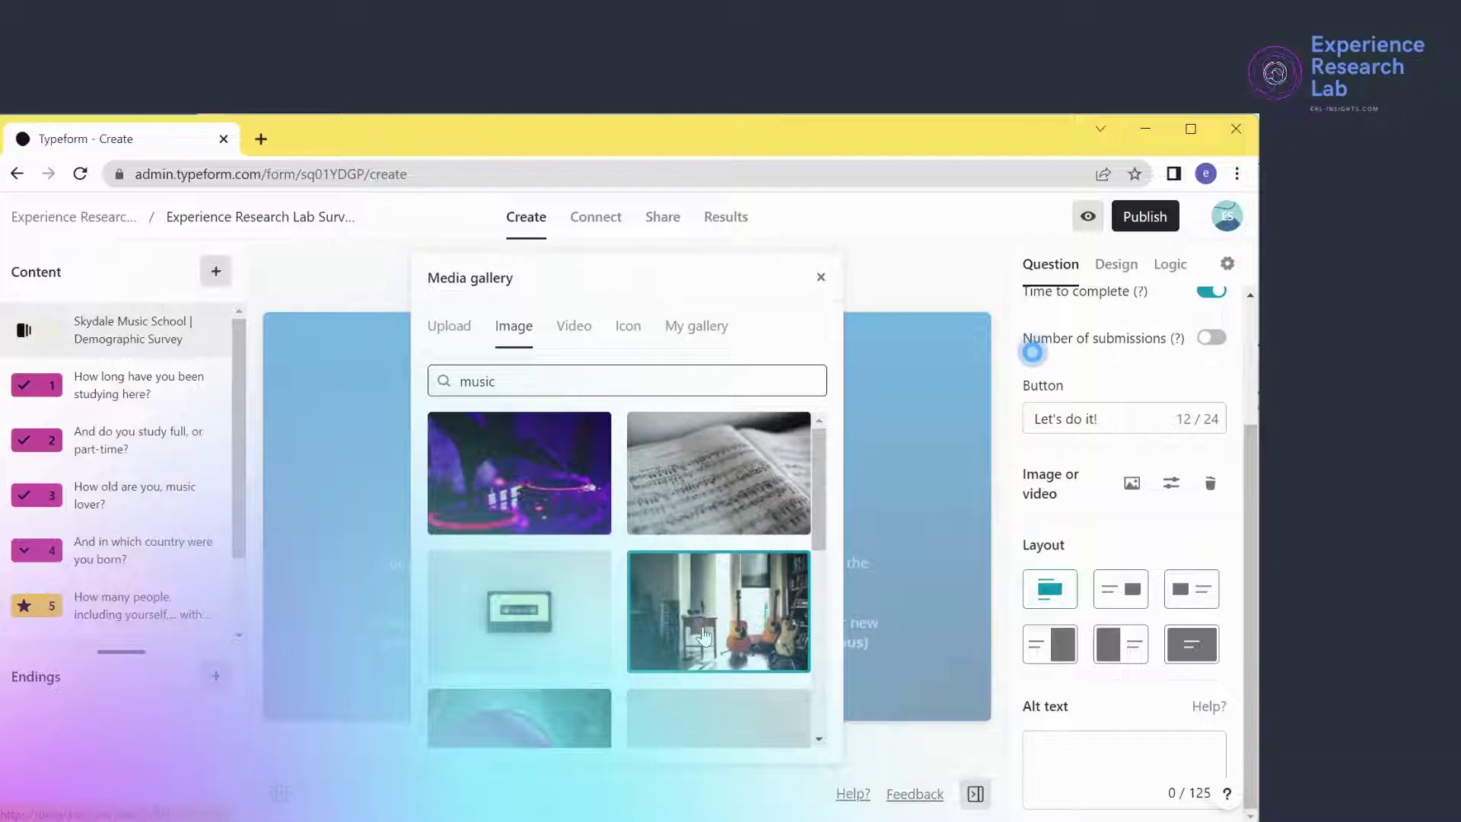
click(695, 526)
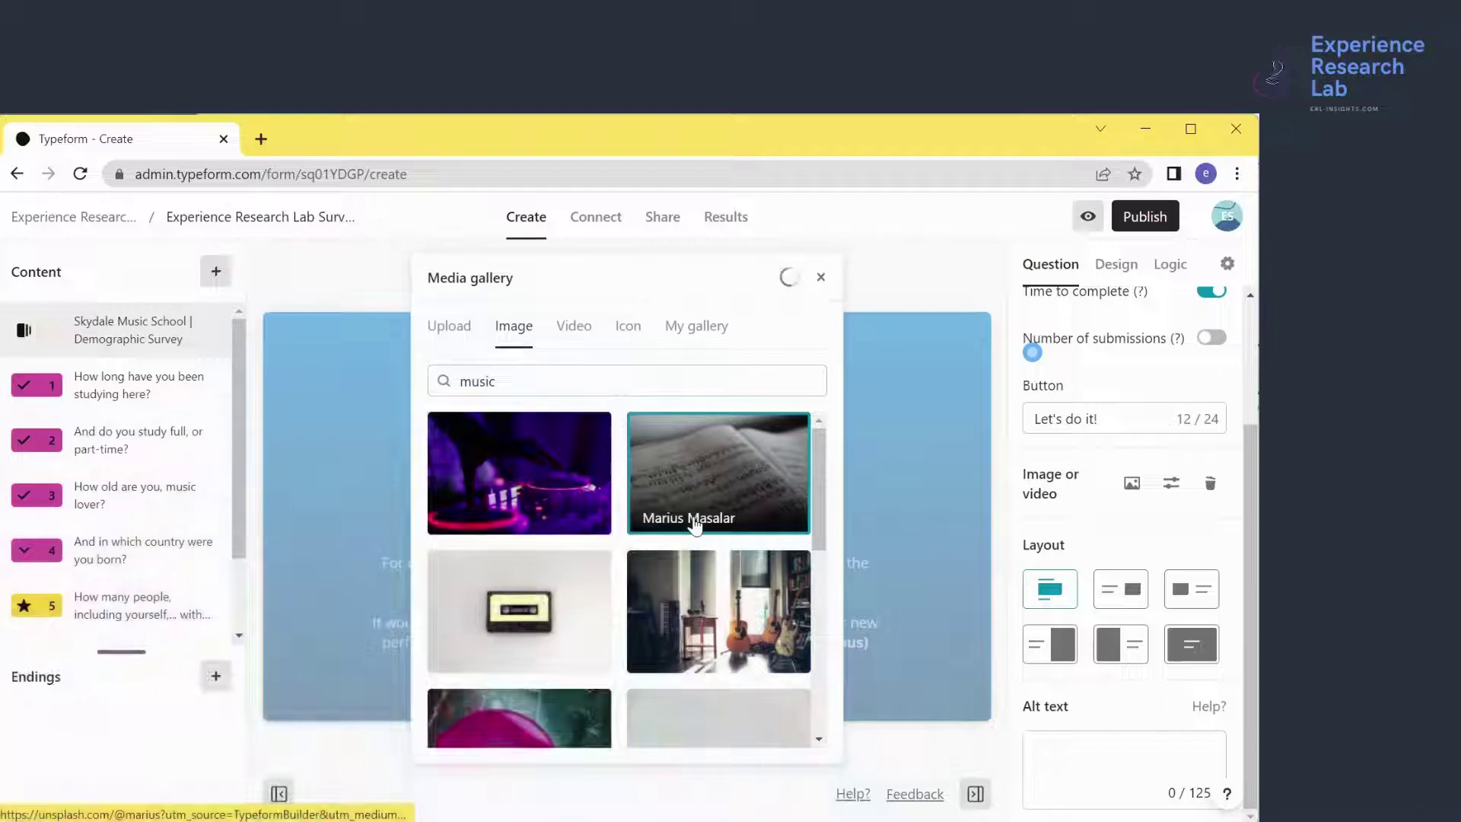
click(819, 278)
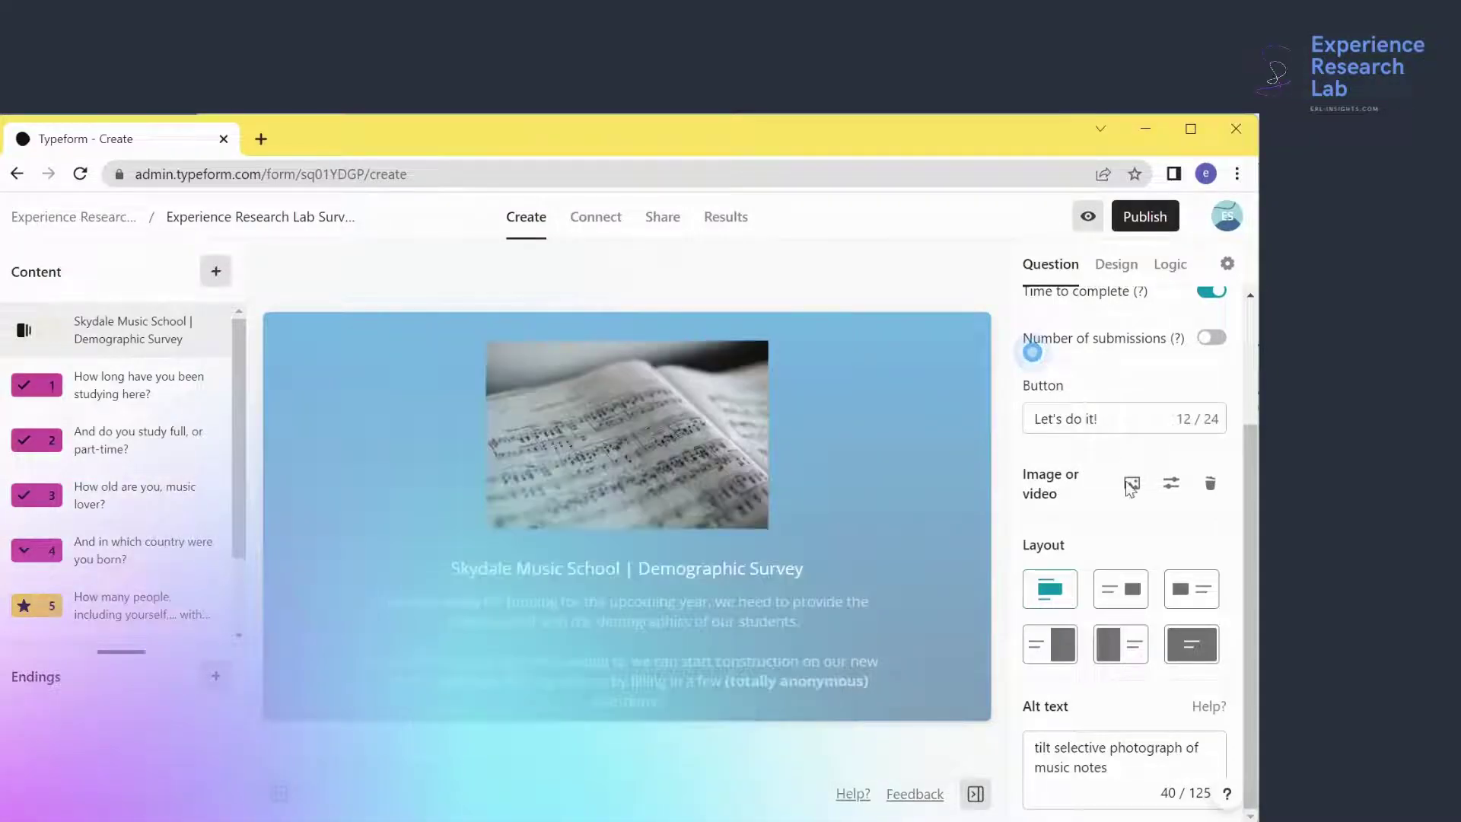
Apply the Duotone filter to the welcome screen's sheet music image and save the edit
click(1163, 493)
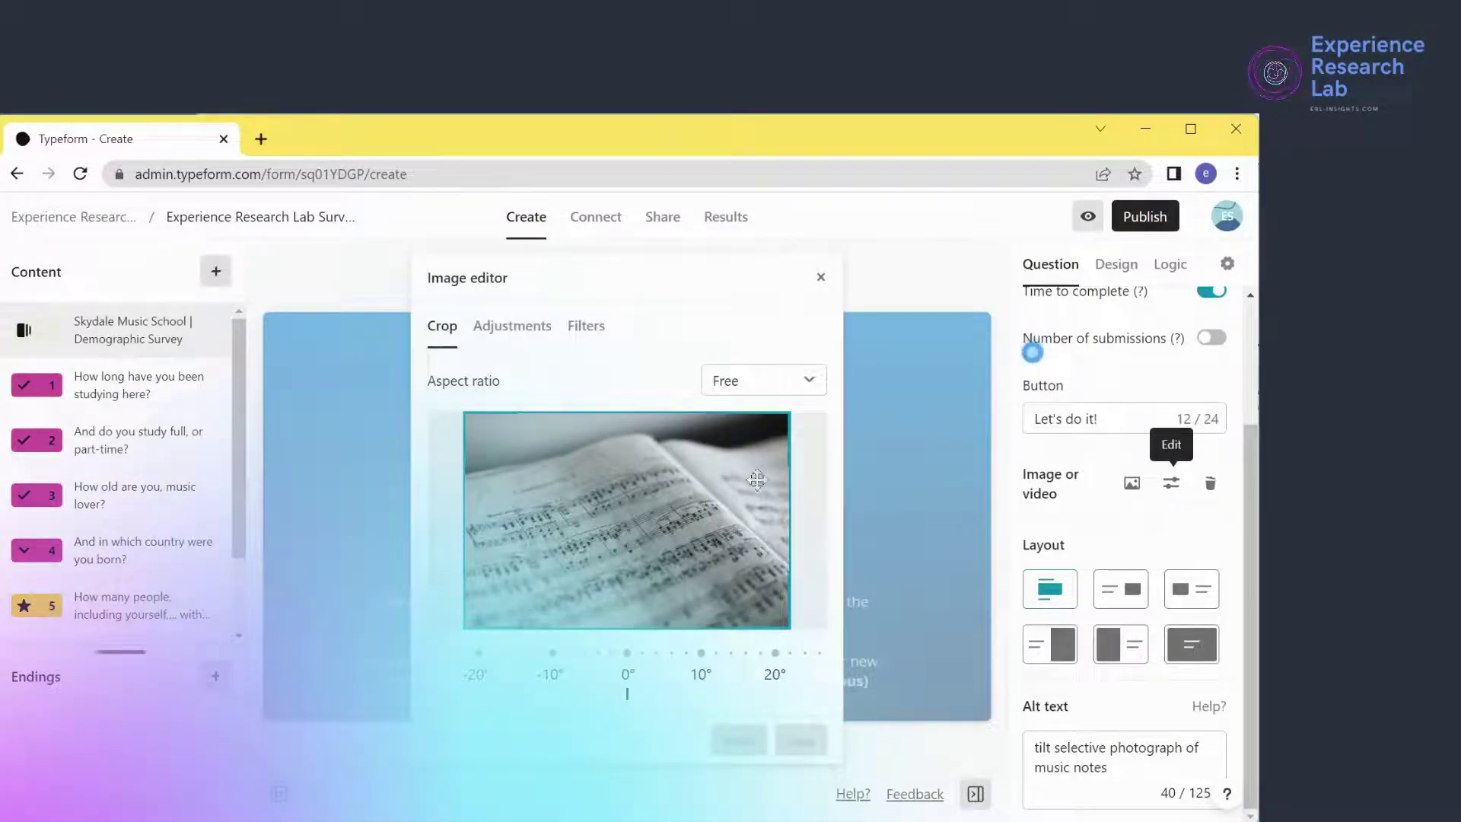
click(516, 336)
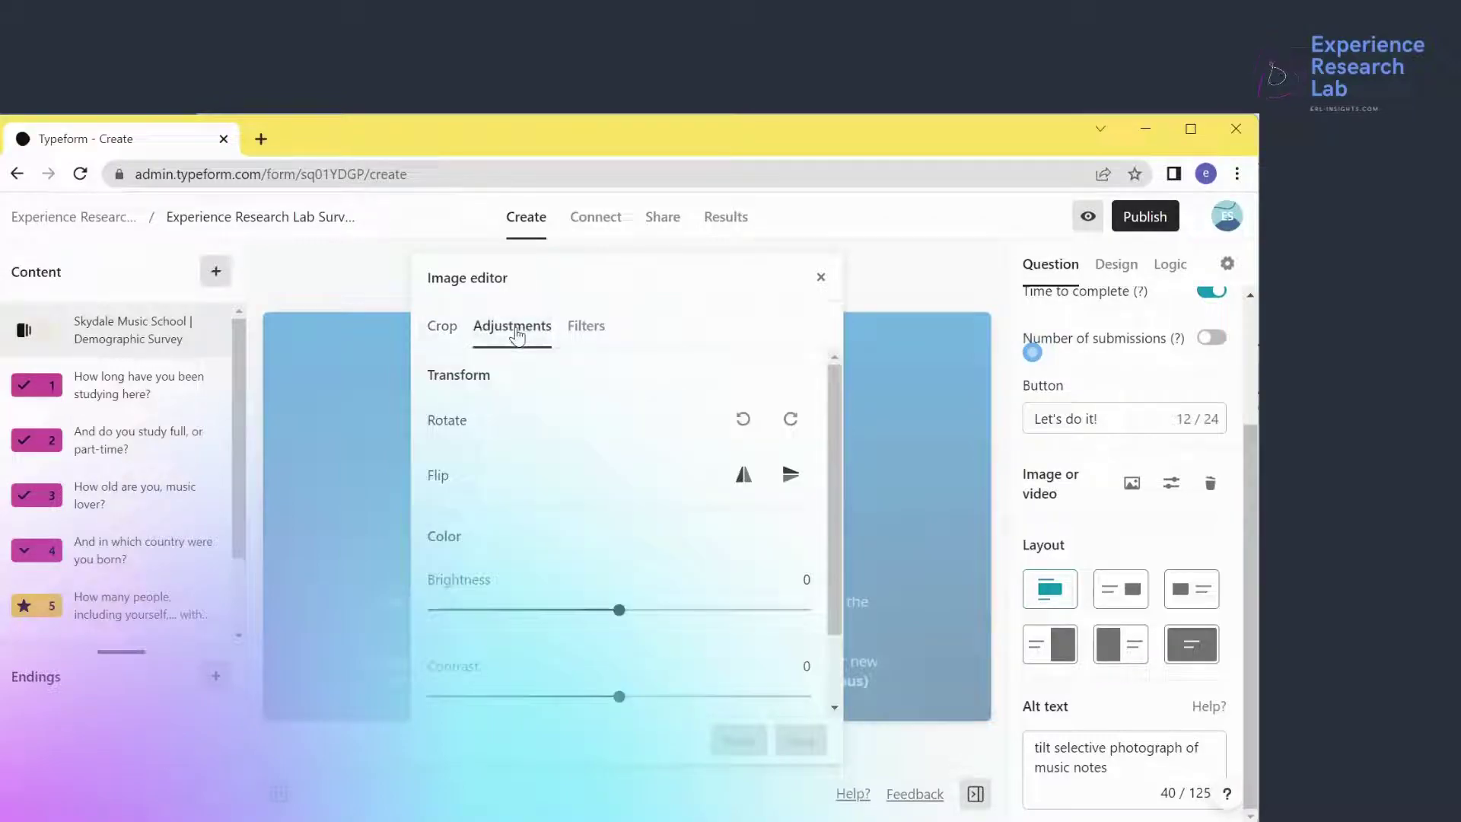
click(576, 335)
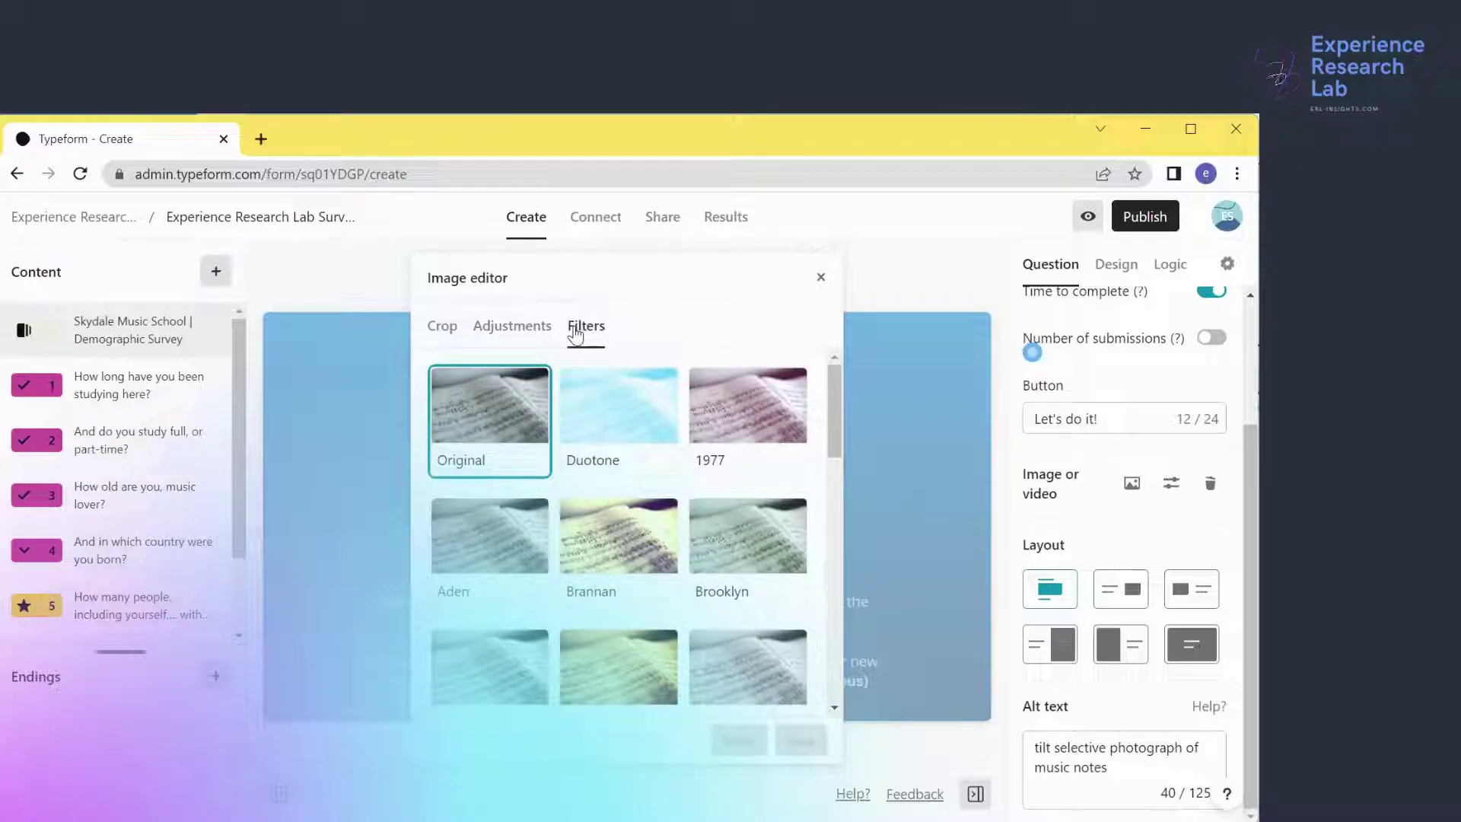
click(636, 379)
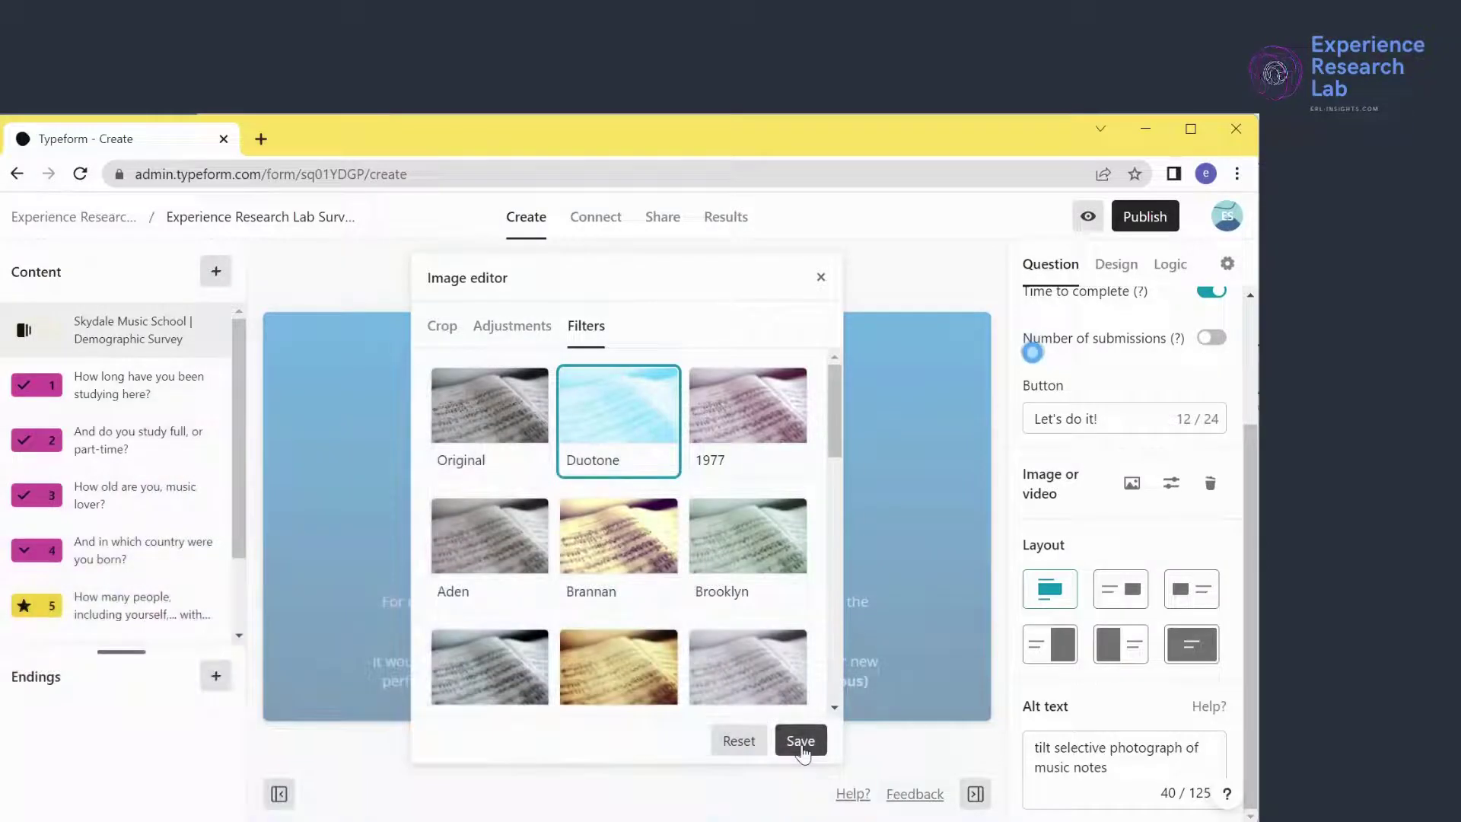
click(800, 740)
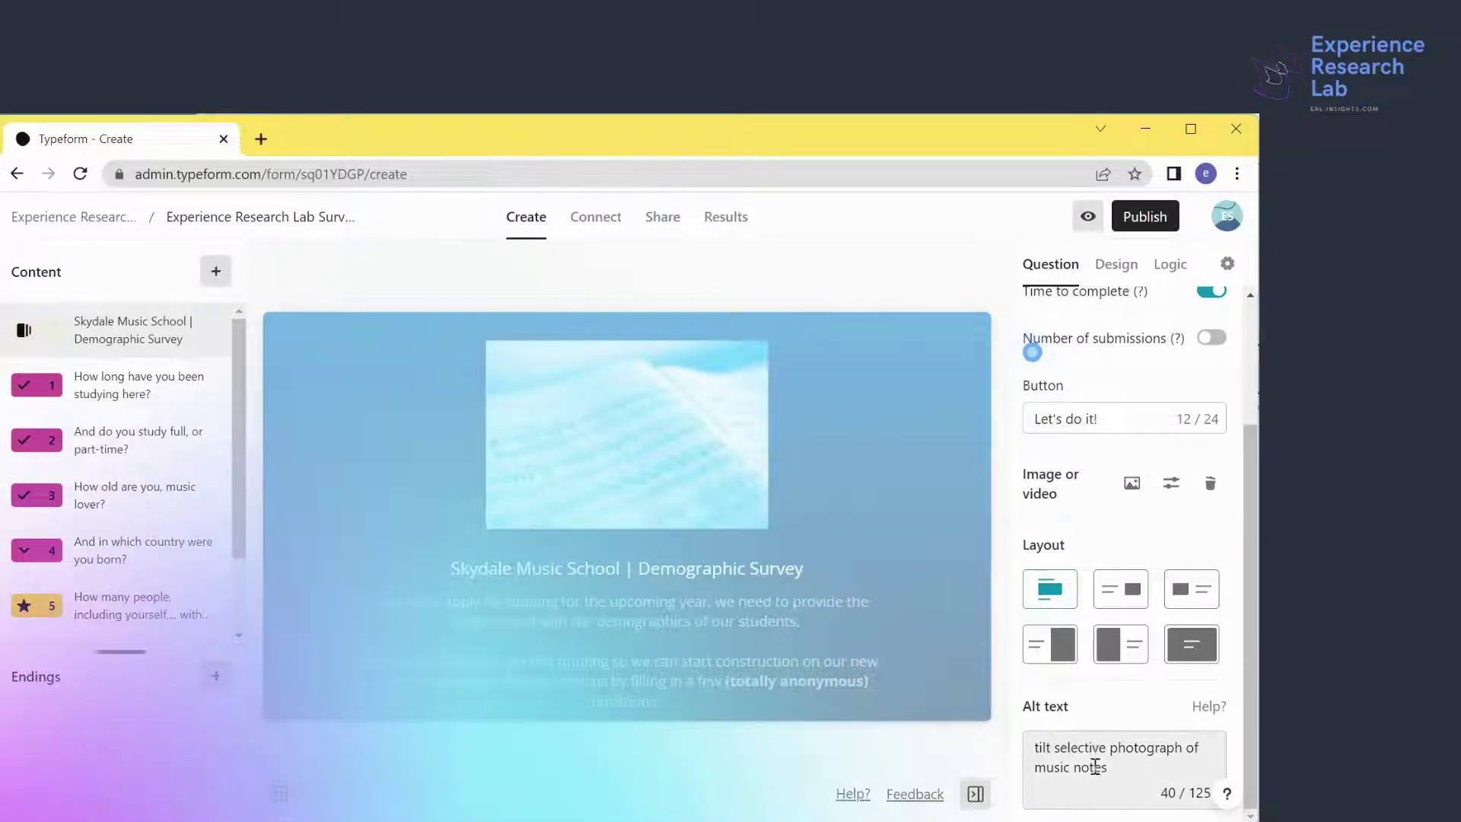
Check the image's alt text and publish the form with its customized welcome screen
click(1095, 762)
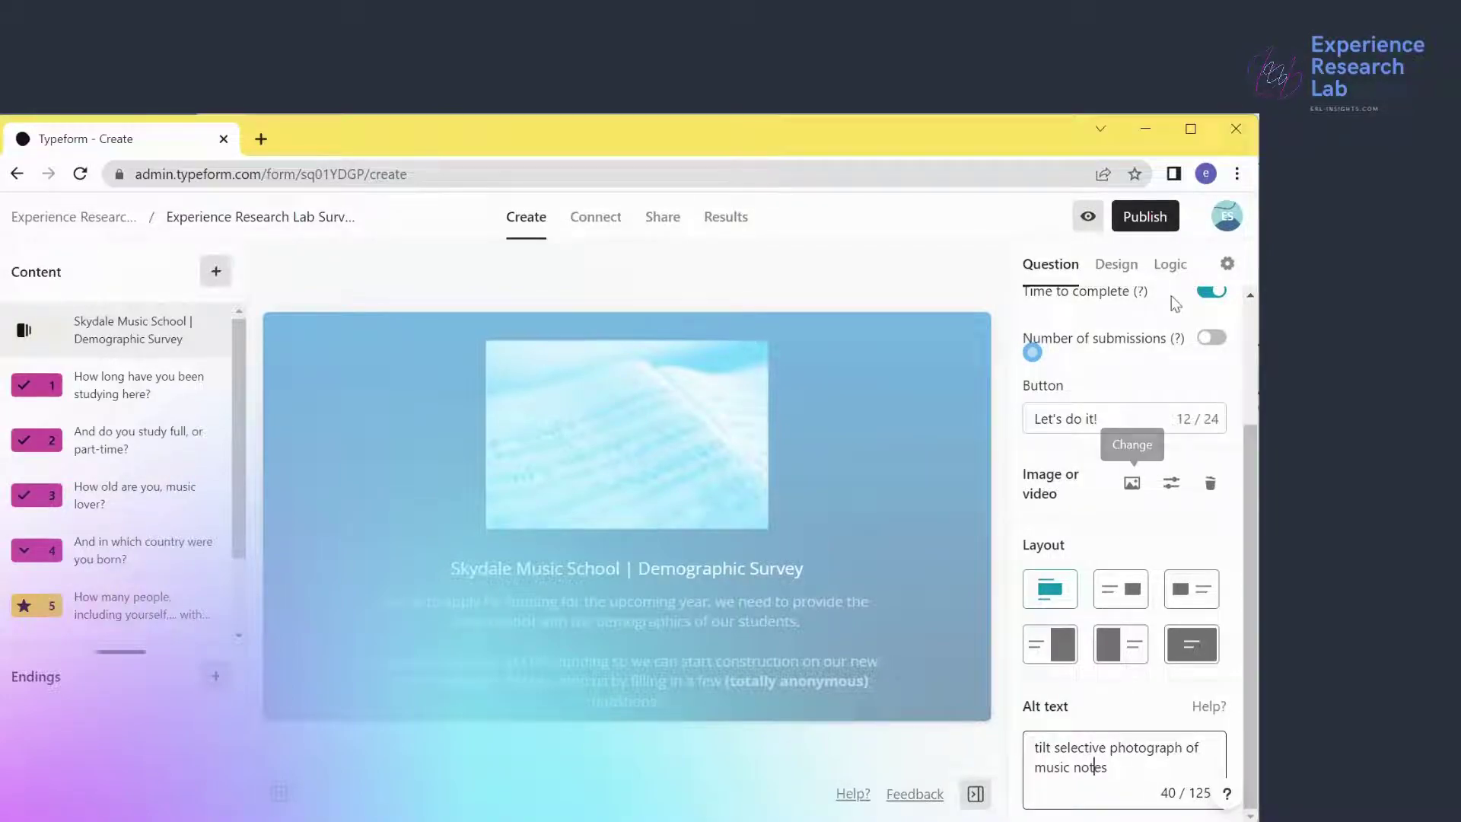
click(1145, 218)
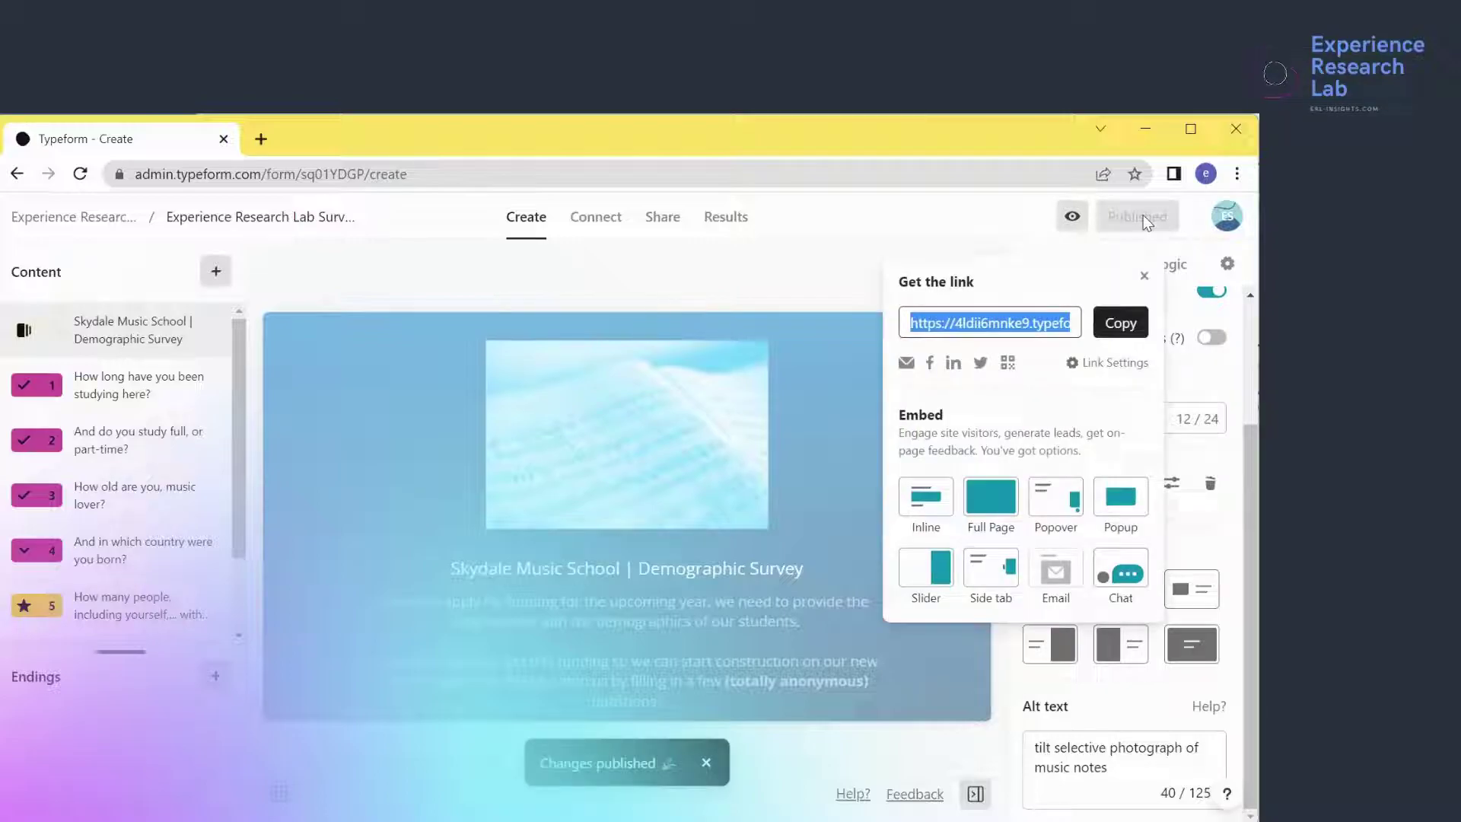
Copy the published form's link, open it in a new browser tab, and return to the form editor with the sharing window closed
click(1118, 324)
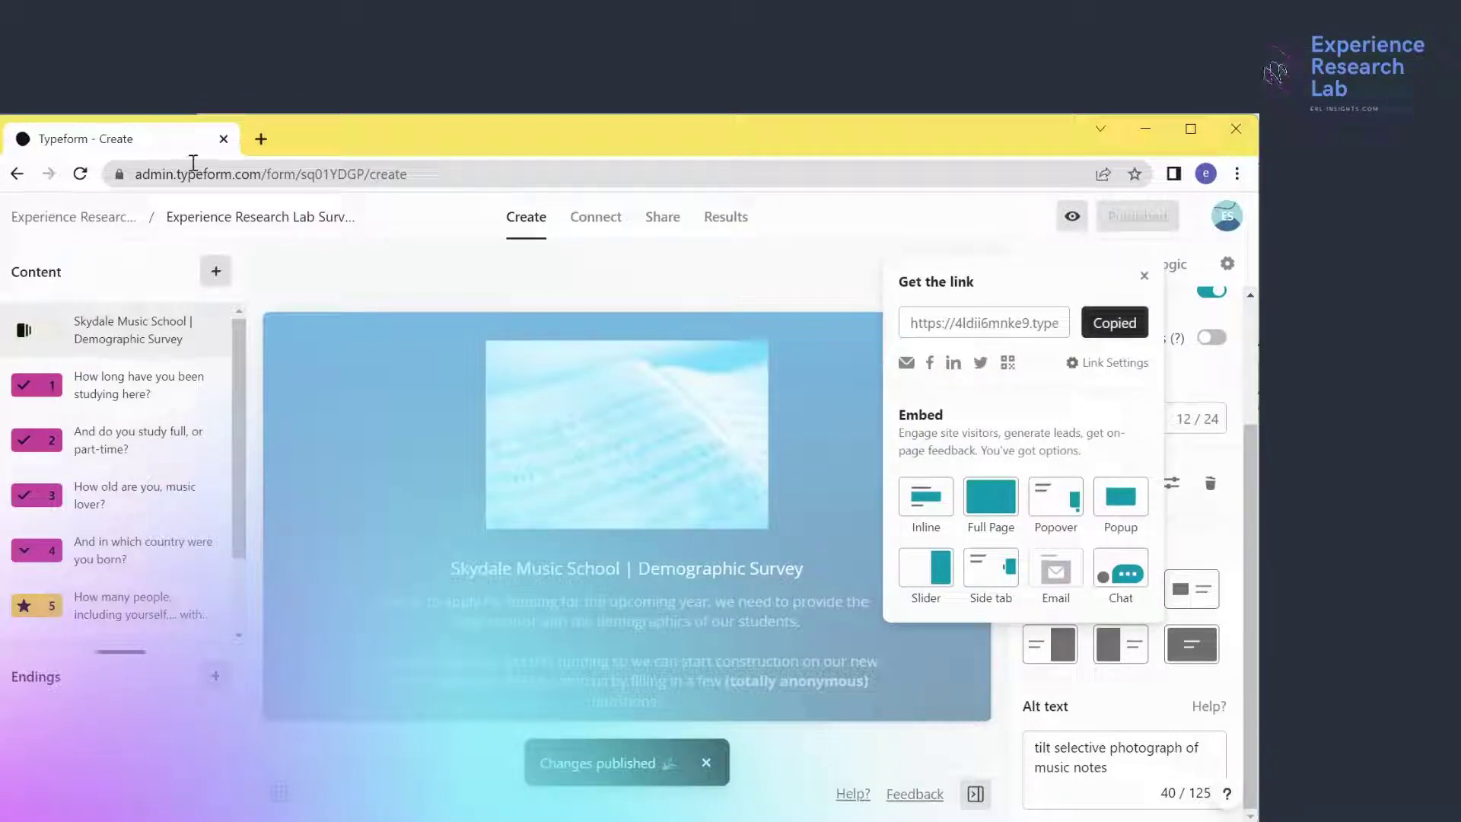
click(261, 138)
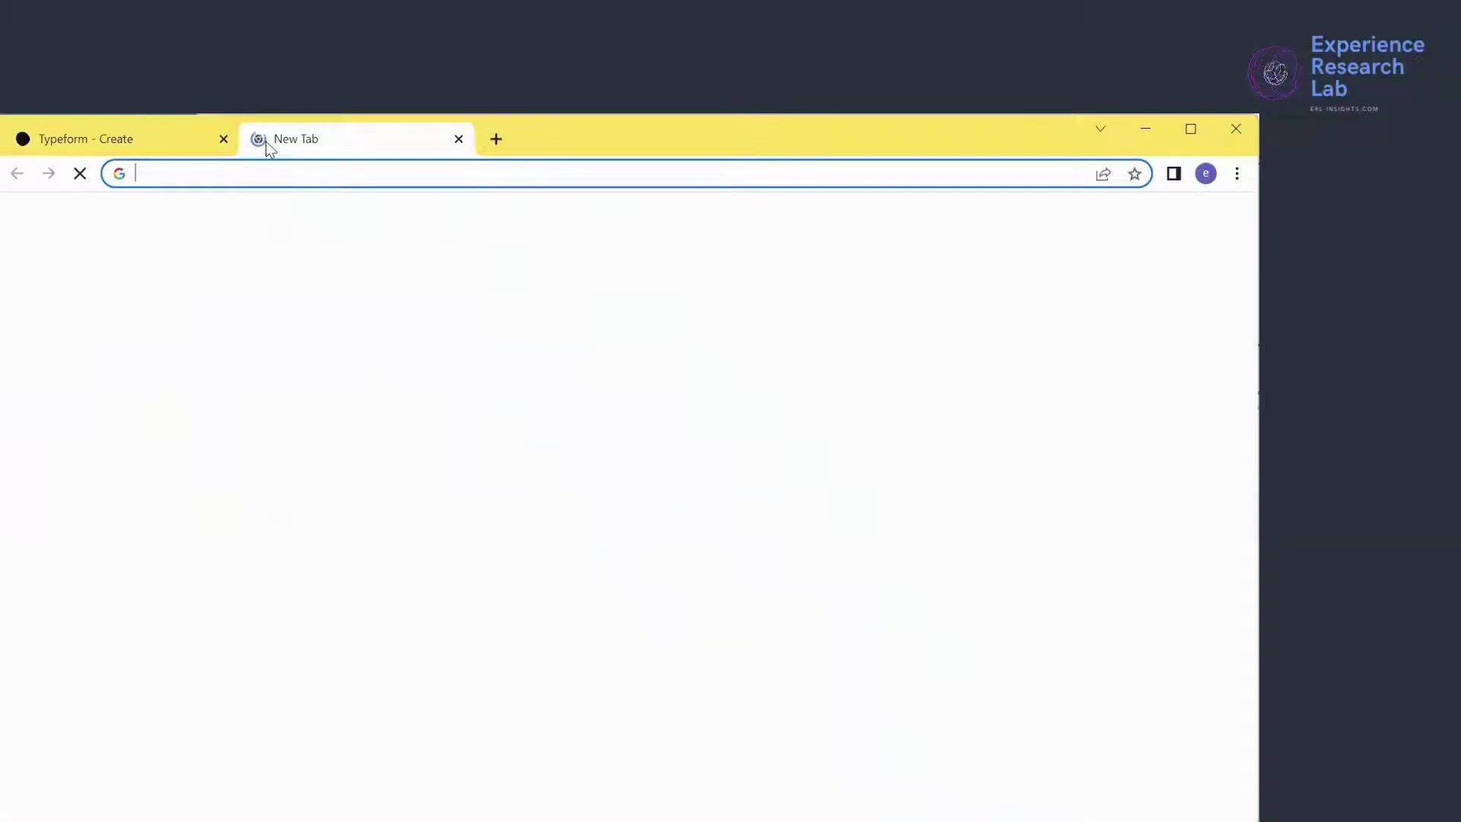
key(ctrl+v)
key(Return)
click(126, 137)
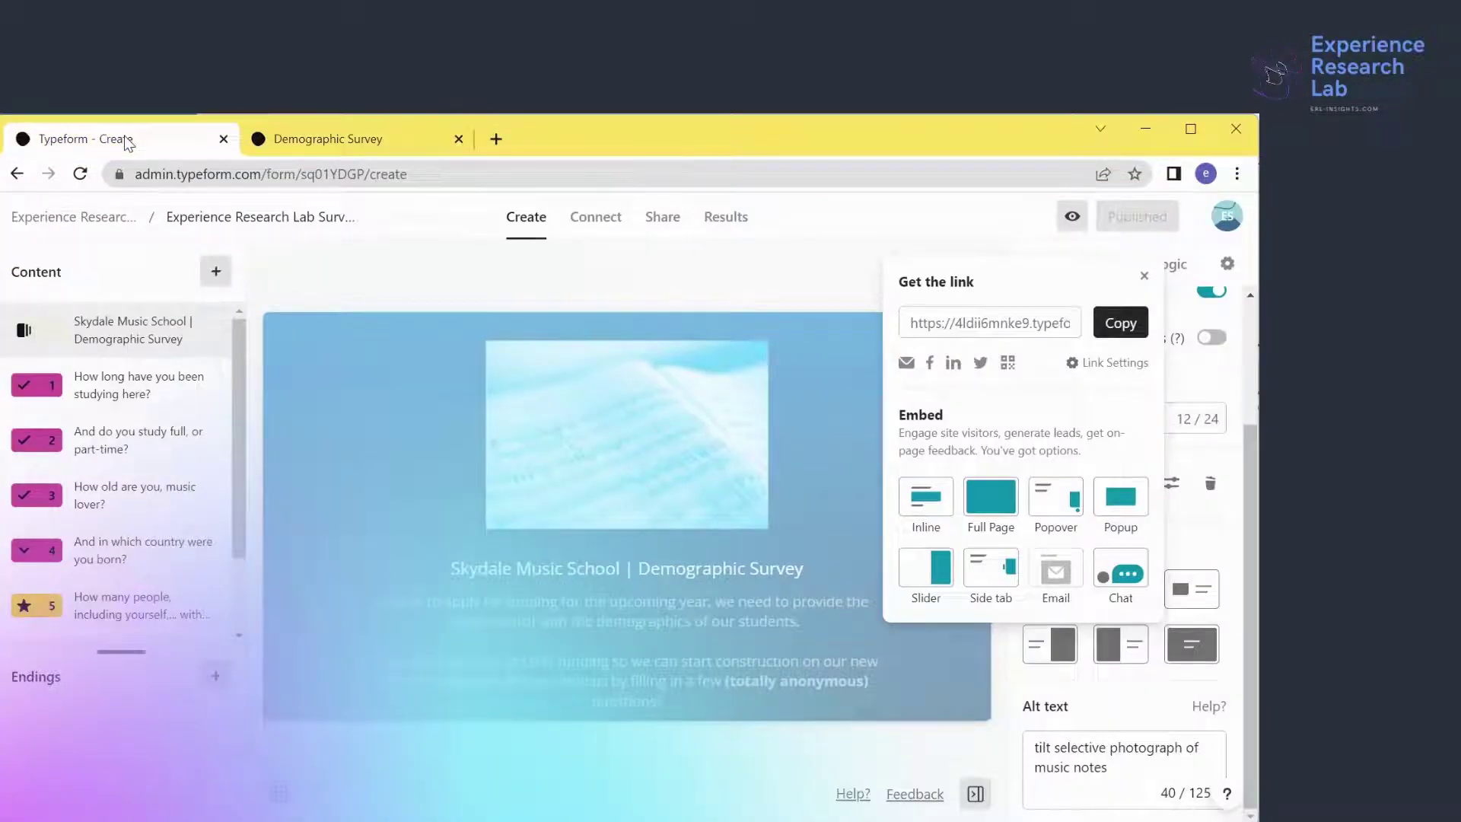
click(1143, 279)
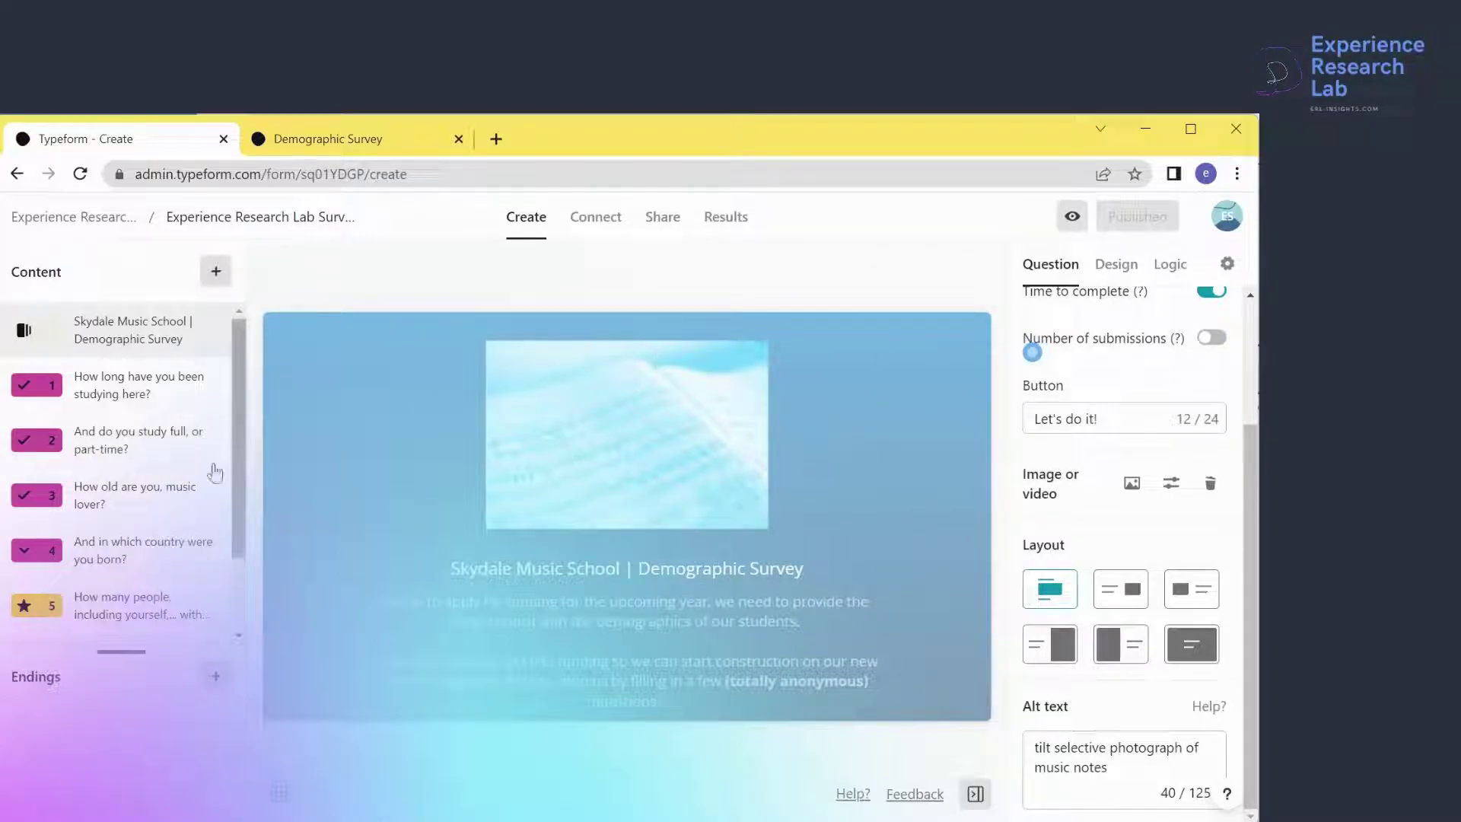
Delete the "2-3 years" choice from the "How long have you been studying here?" question
click(149, 400)
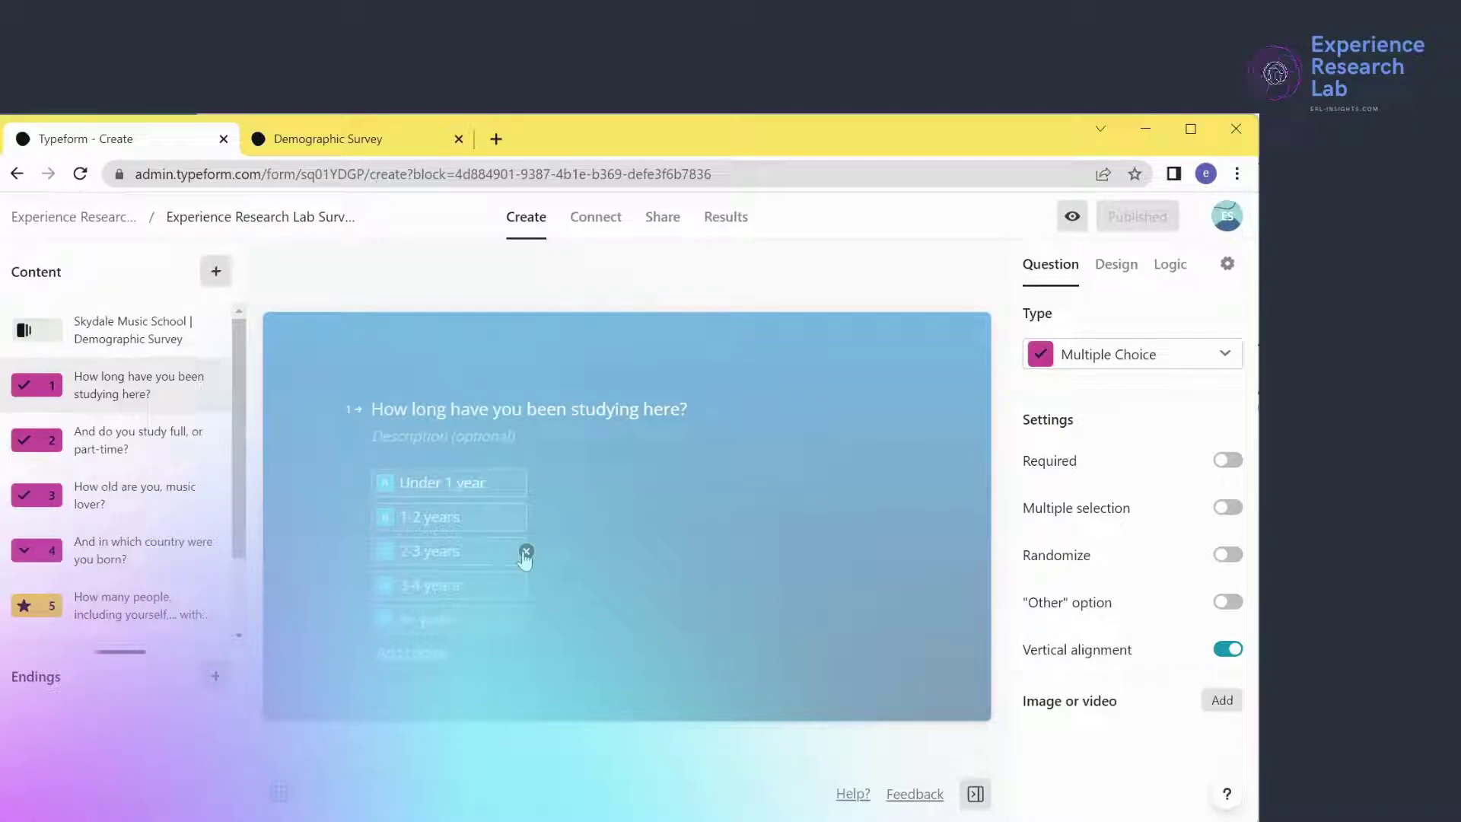
click(526, 552)
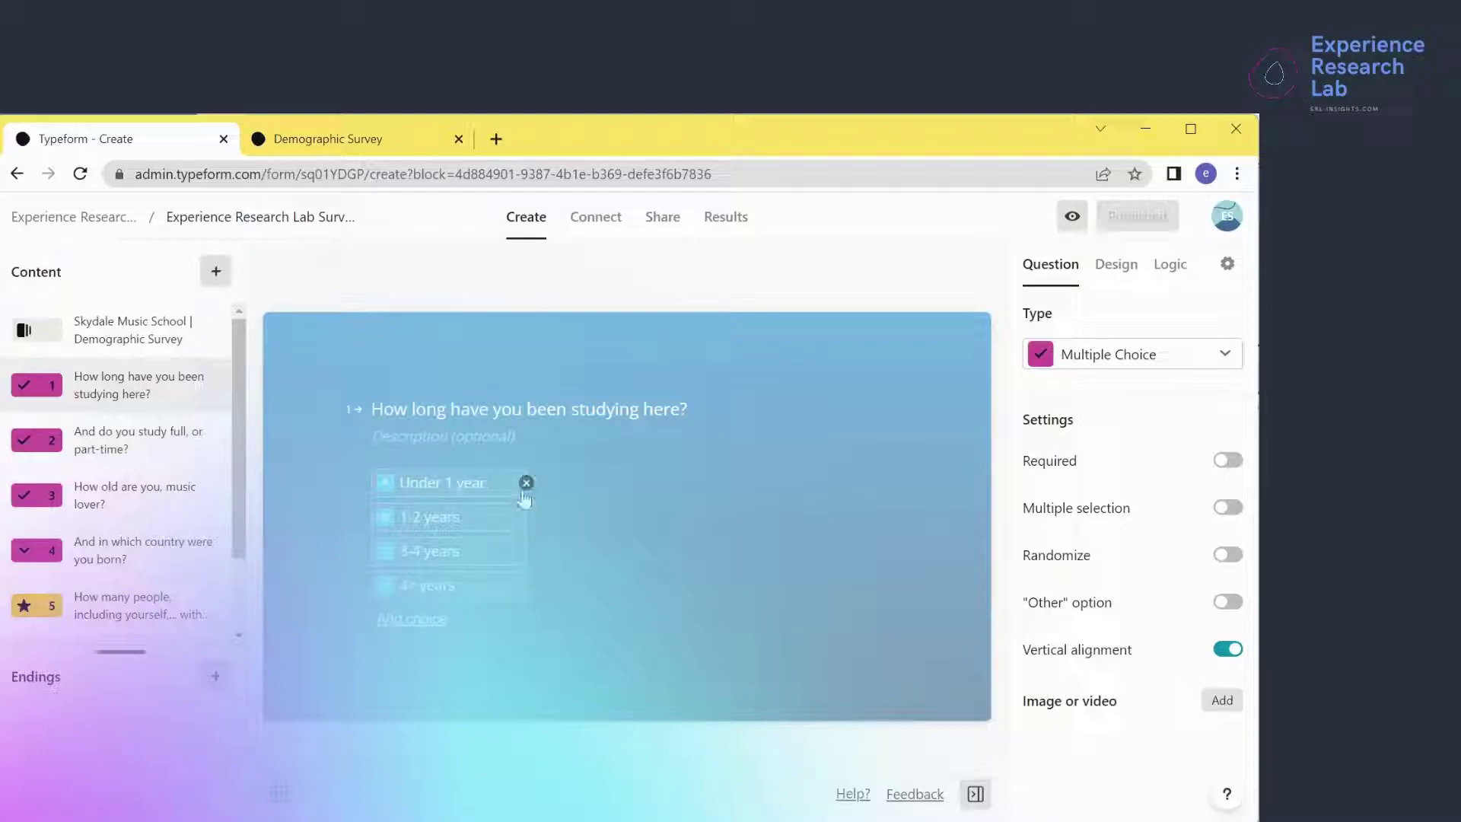
mouse_move(525, 561)
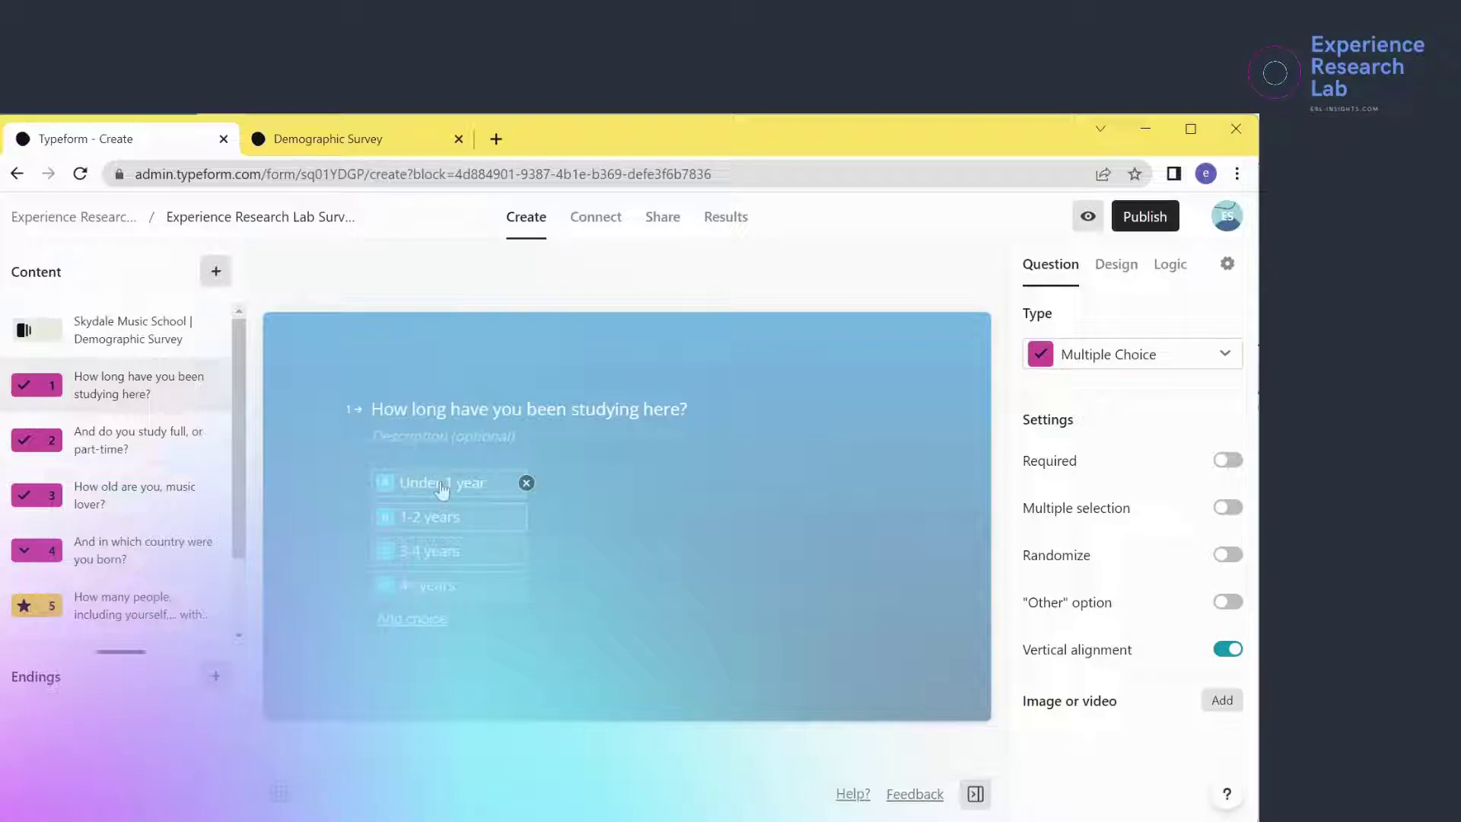
Rename the "4+ years" choice to "above 4 years" and make the length-of-study question required
click(428, 595)
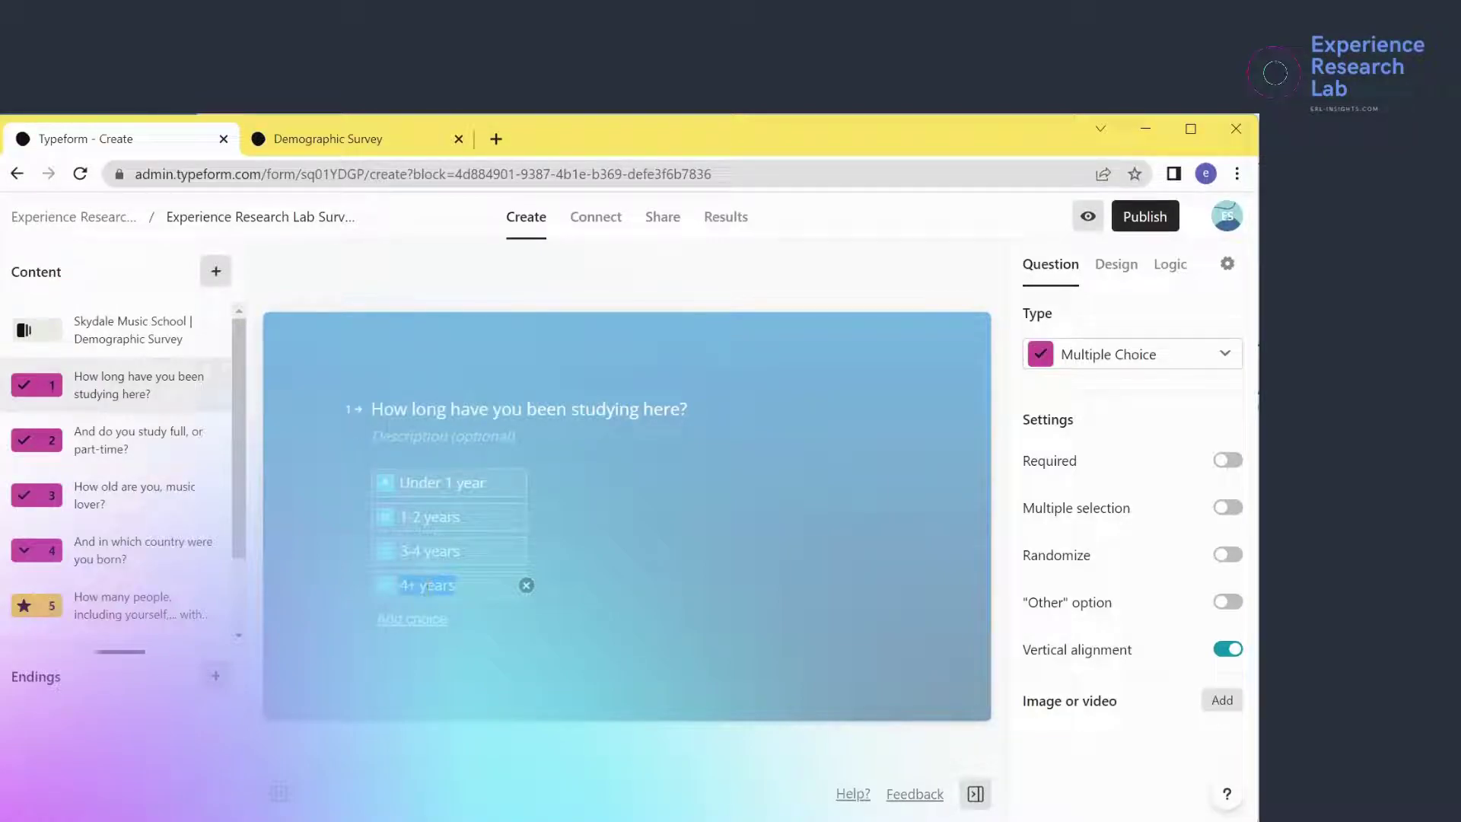
text(above)
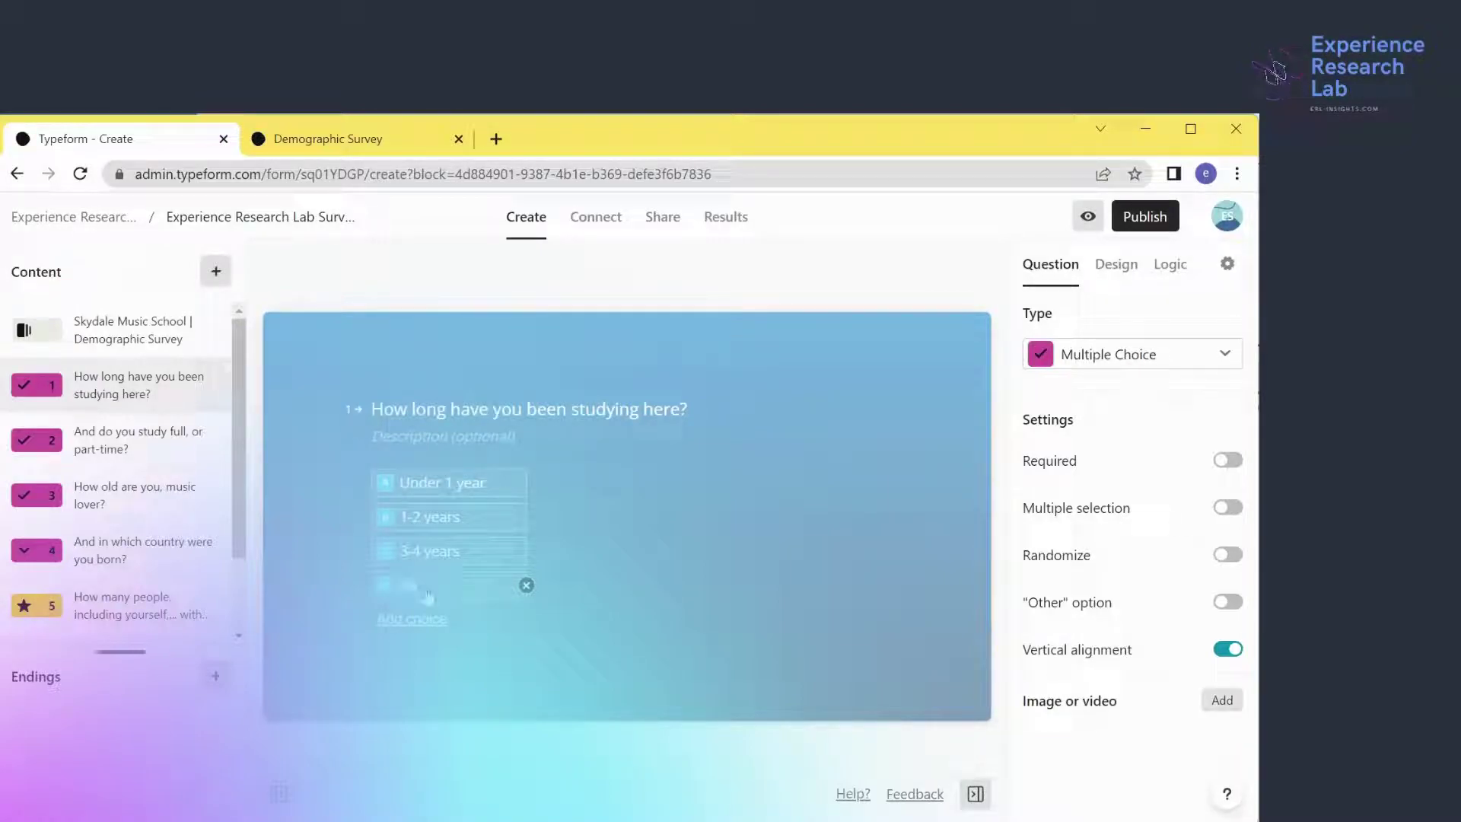
text( 4 years)
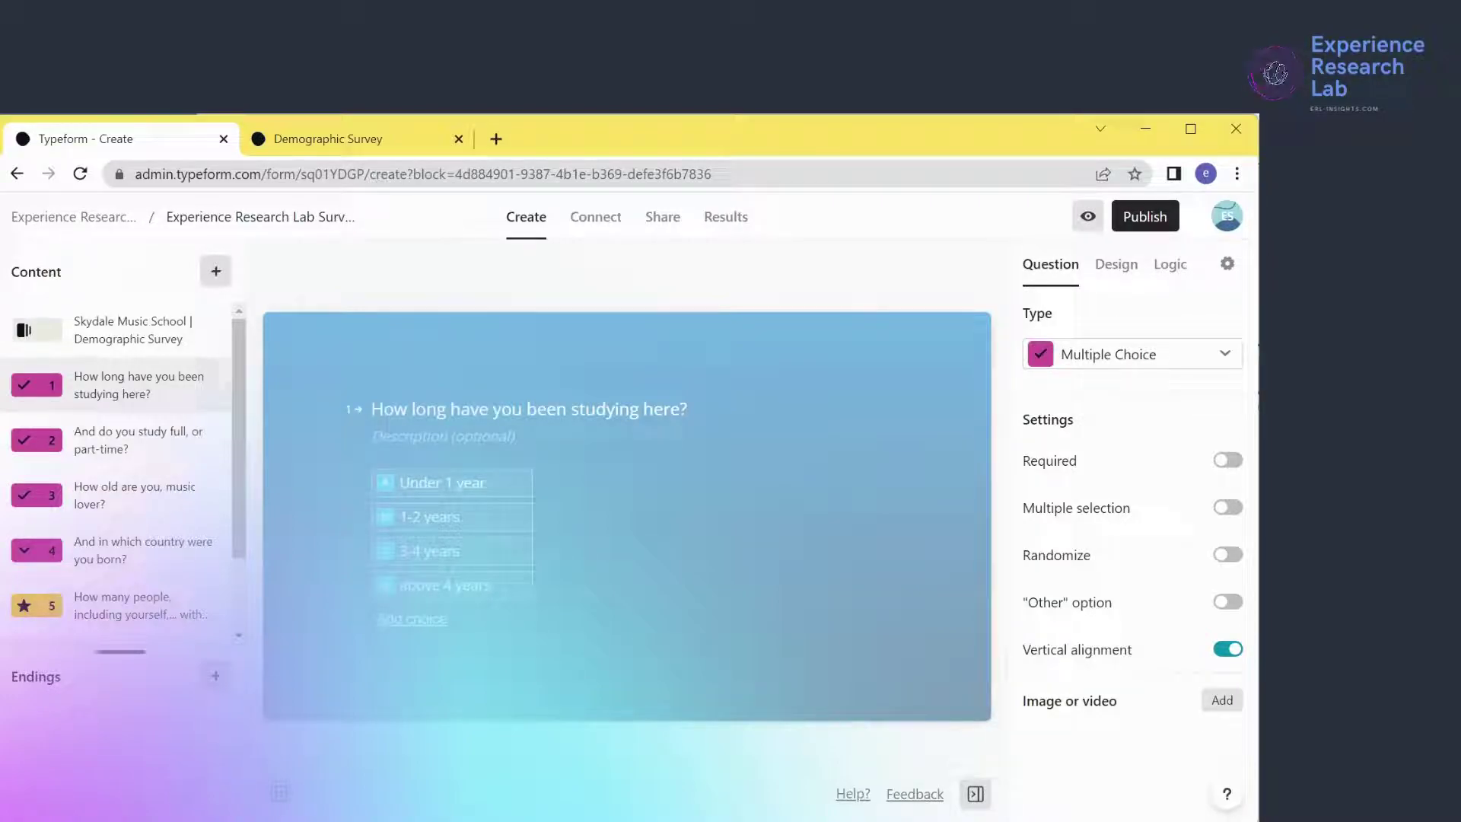
click(1228, 461)
Make the full-time or part-time study question required and randomize its choices
click(136, 449)
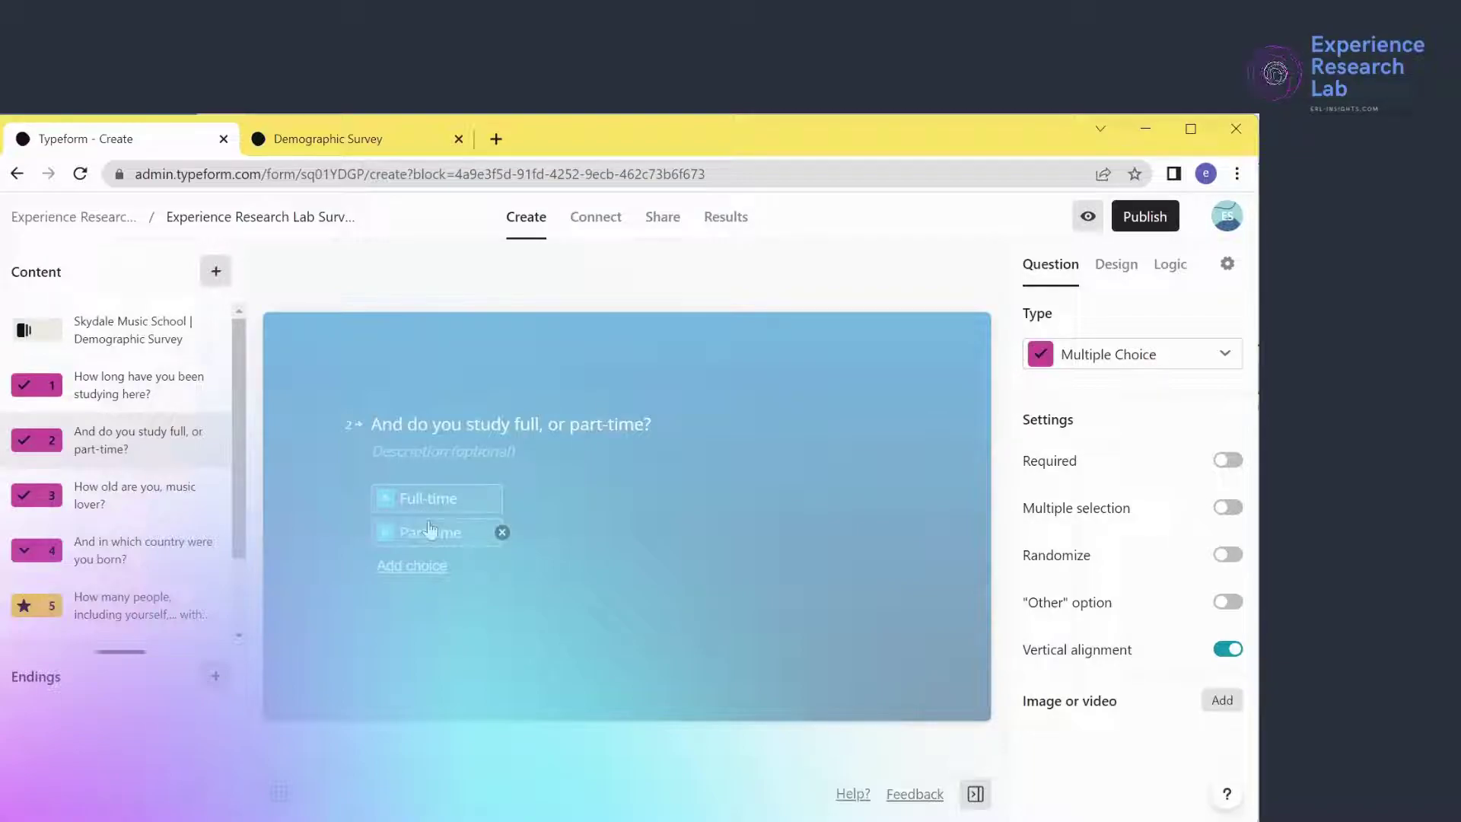
click(1228, 461)
click(1223, 555)
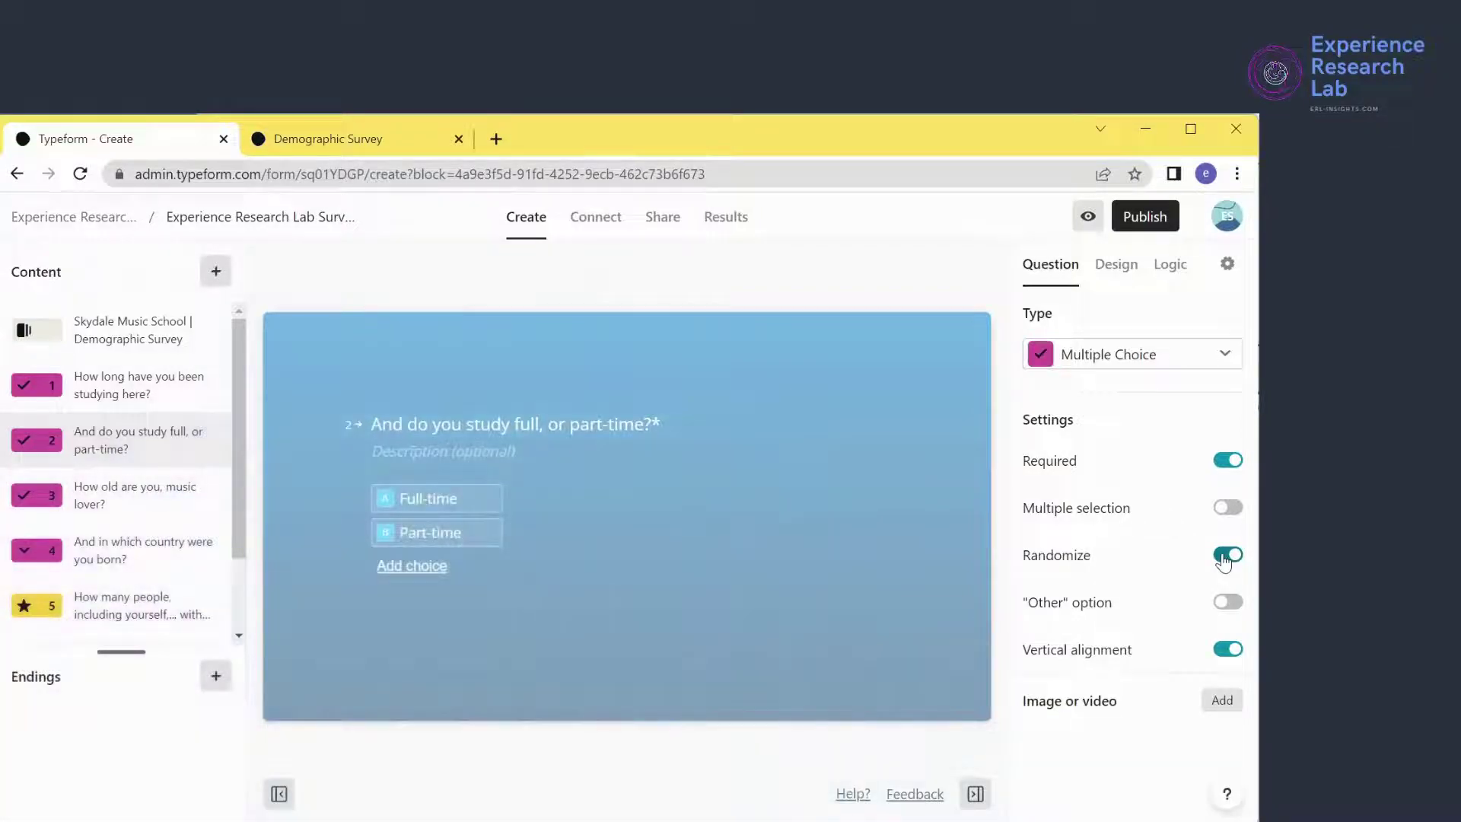
In the age question, merge the 16 to 17 and 18 to 24 choices into "16 to 24" and delete "I prefer not to answer"
scroll(545, 433, down, 2)
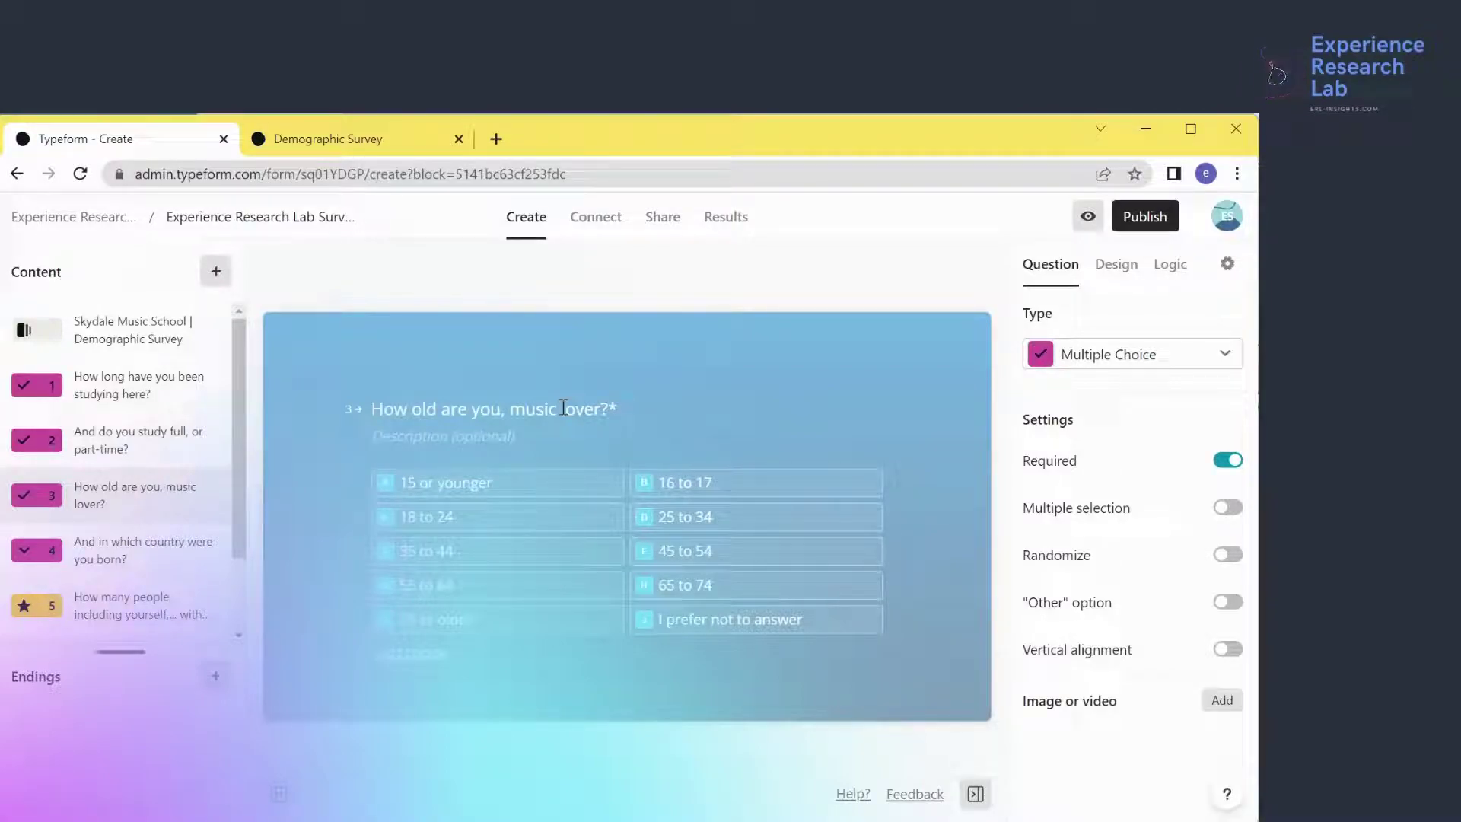
mouse_move(545, 499)
click(882, 484)
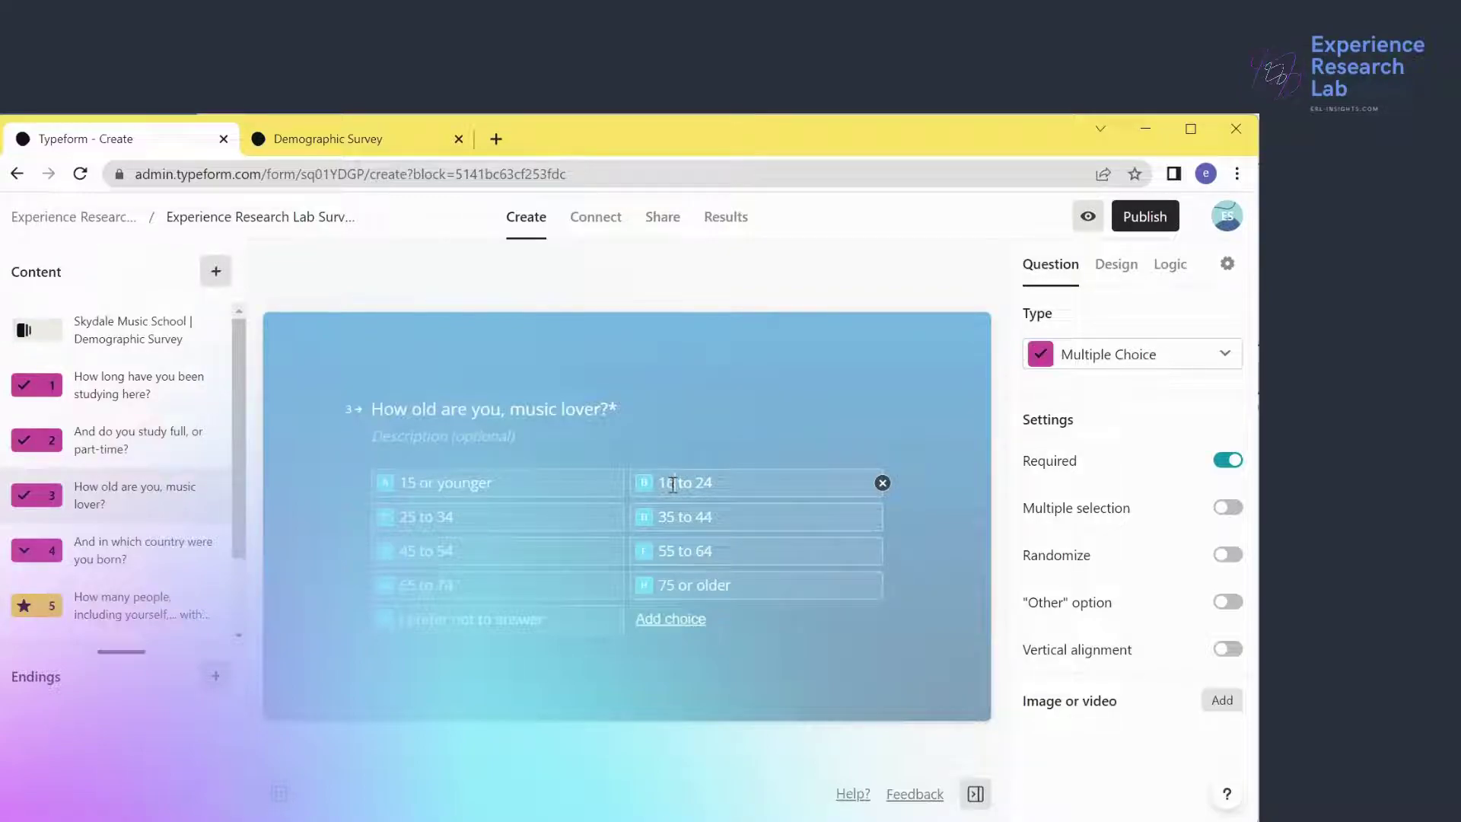
text(6)
click(624, 619)
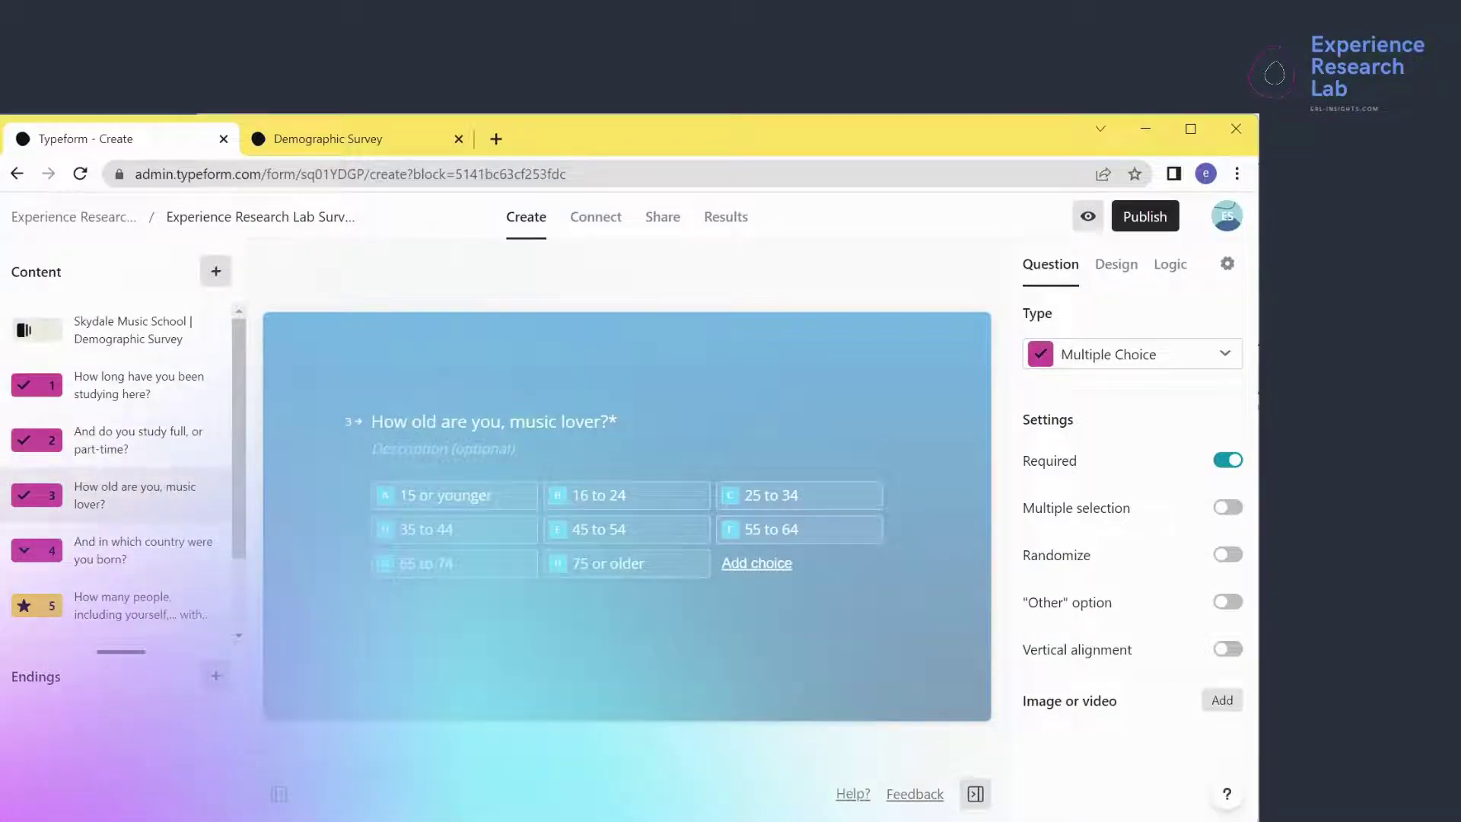
In the country-of-birth dropdown, move Afghanistan below Albania, save the choices, and turn on alphabetical order
click(137, 567)
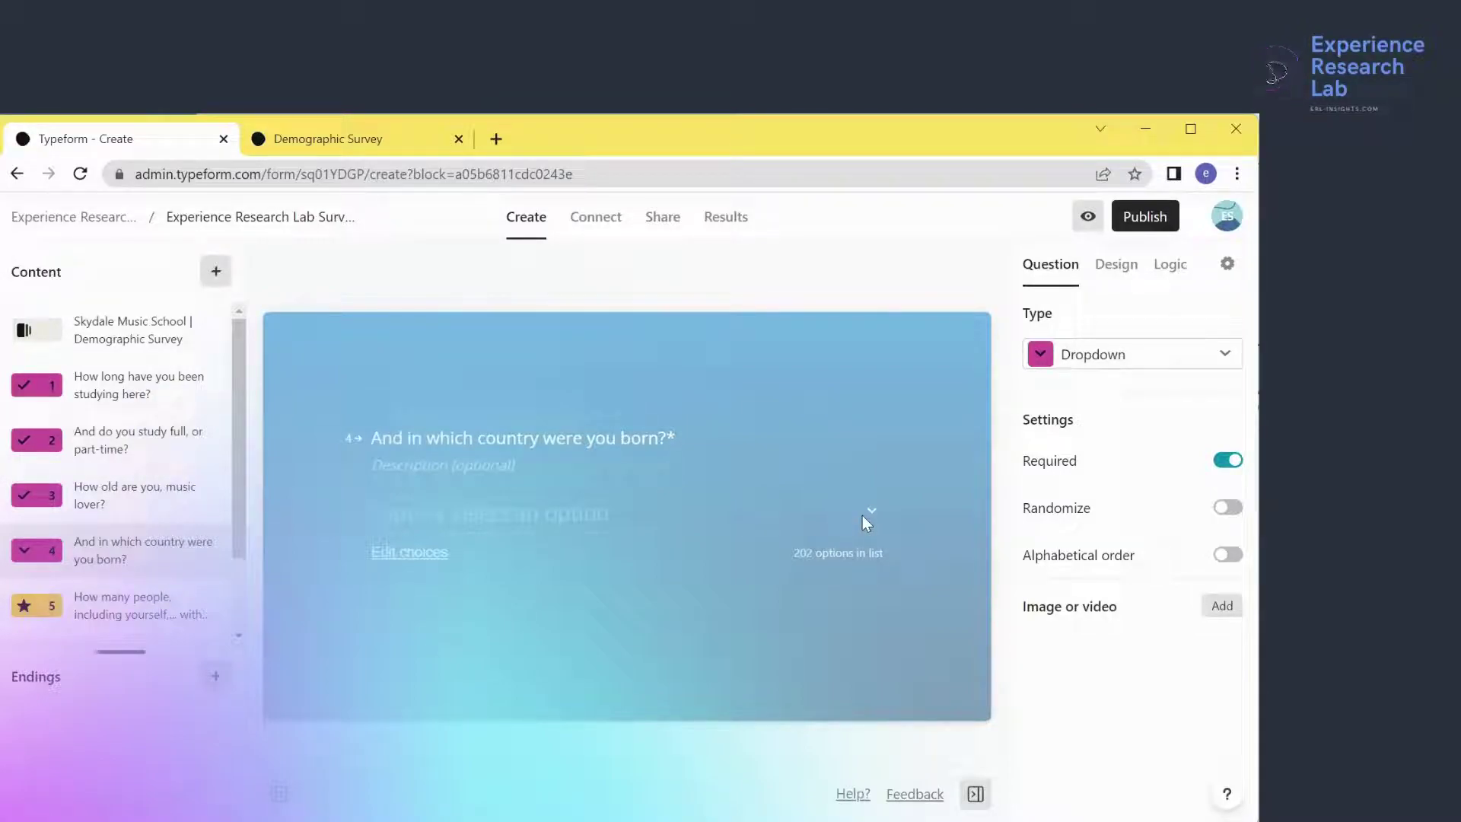
click(427, 564)
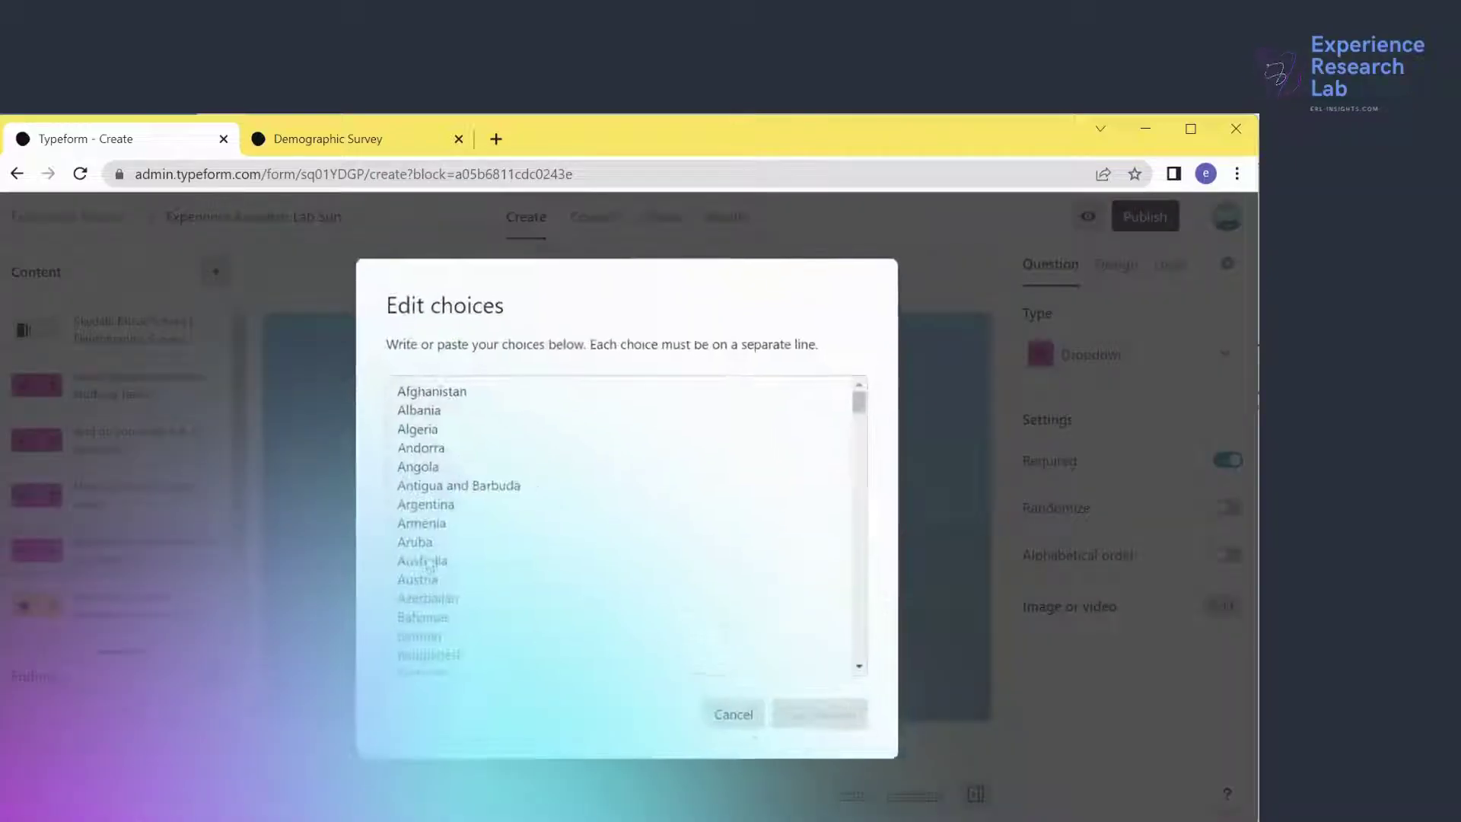
drag(476, 390, 358, 384)
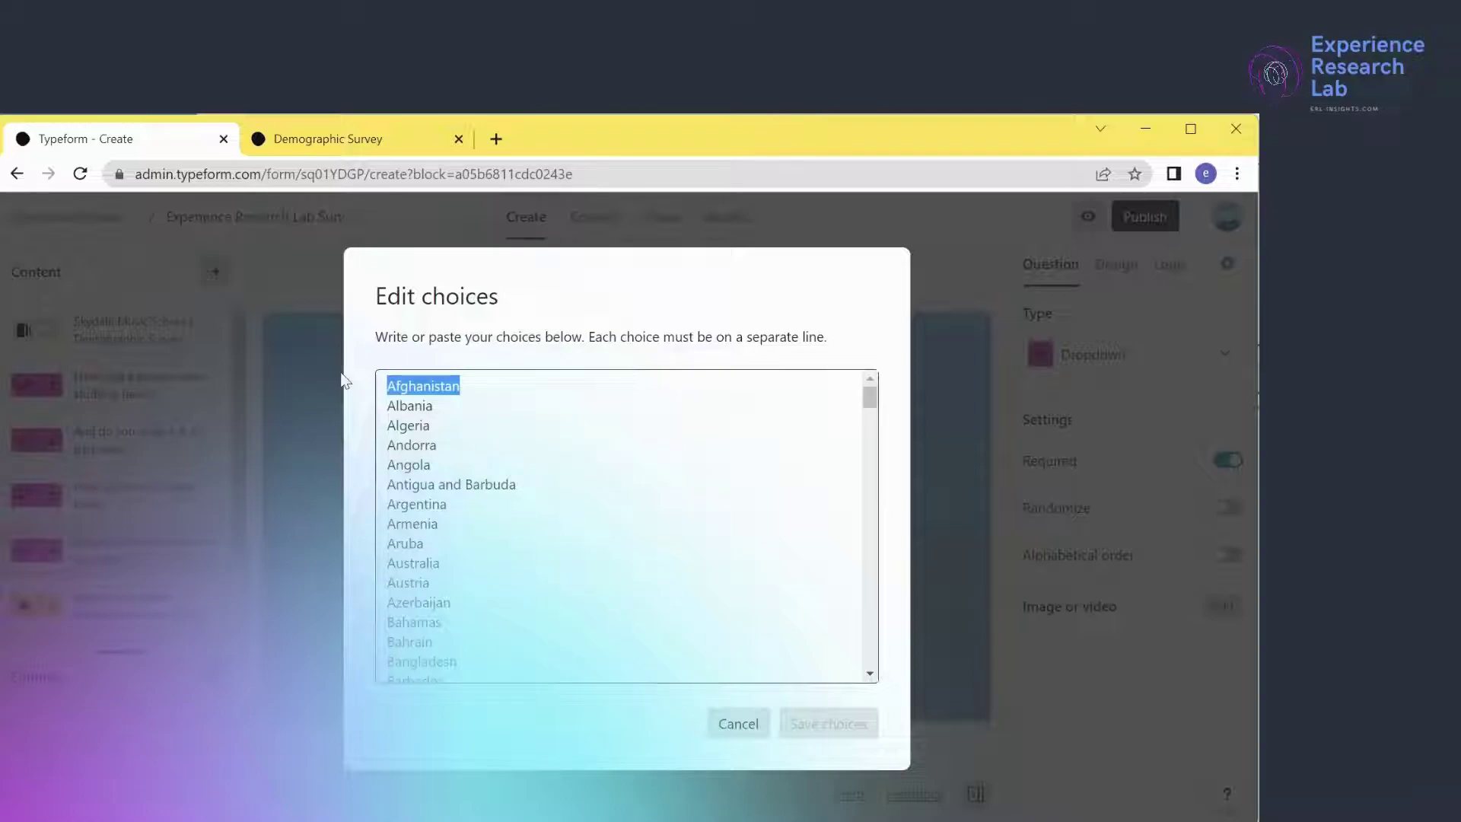
key(BackSpace)
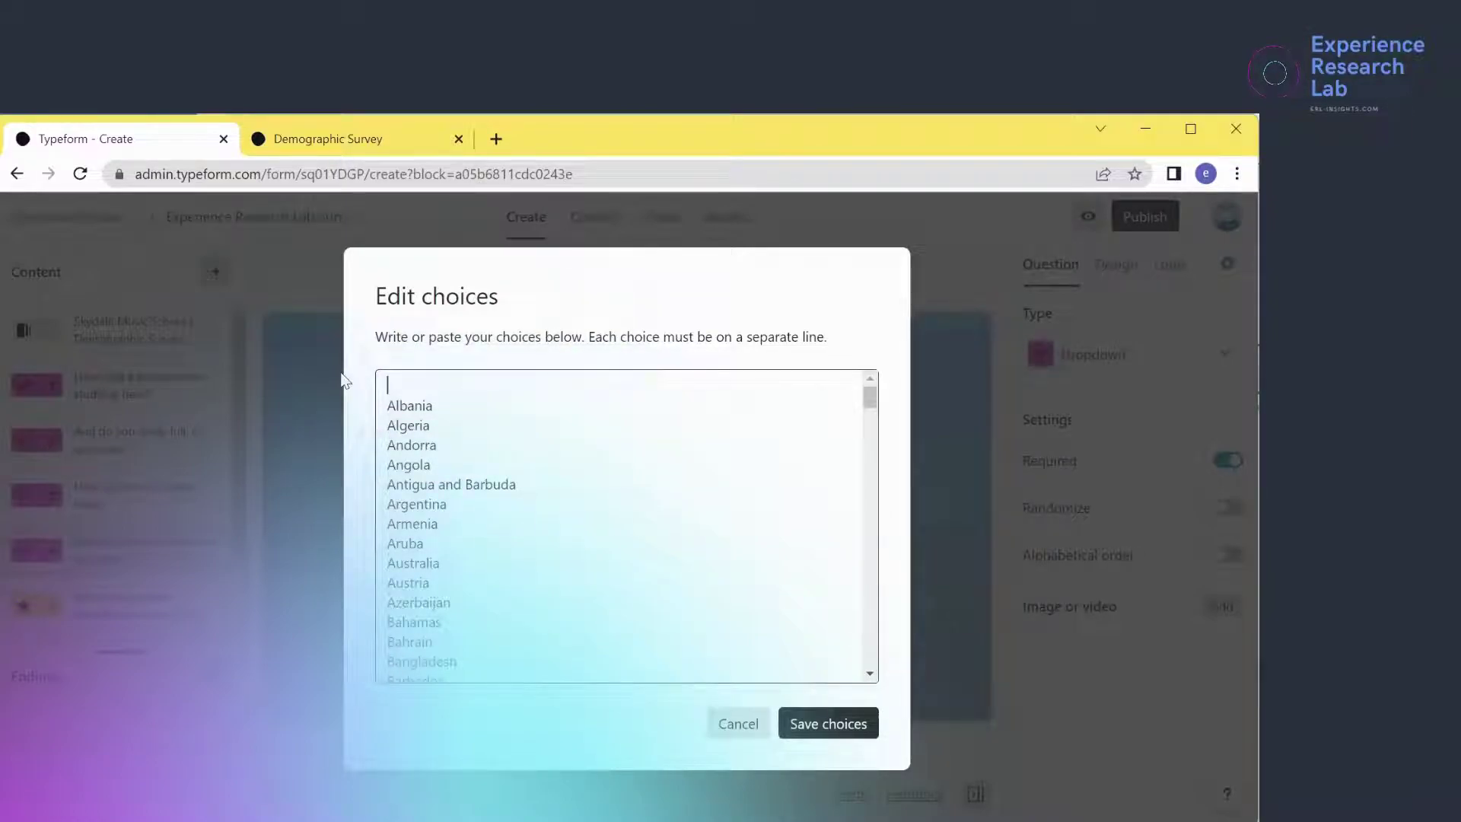
click(439, 405)
key(Return)
text(A)
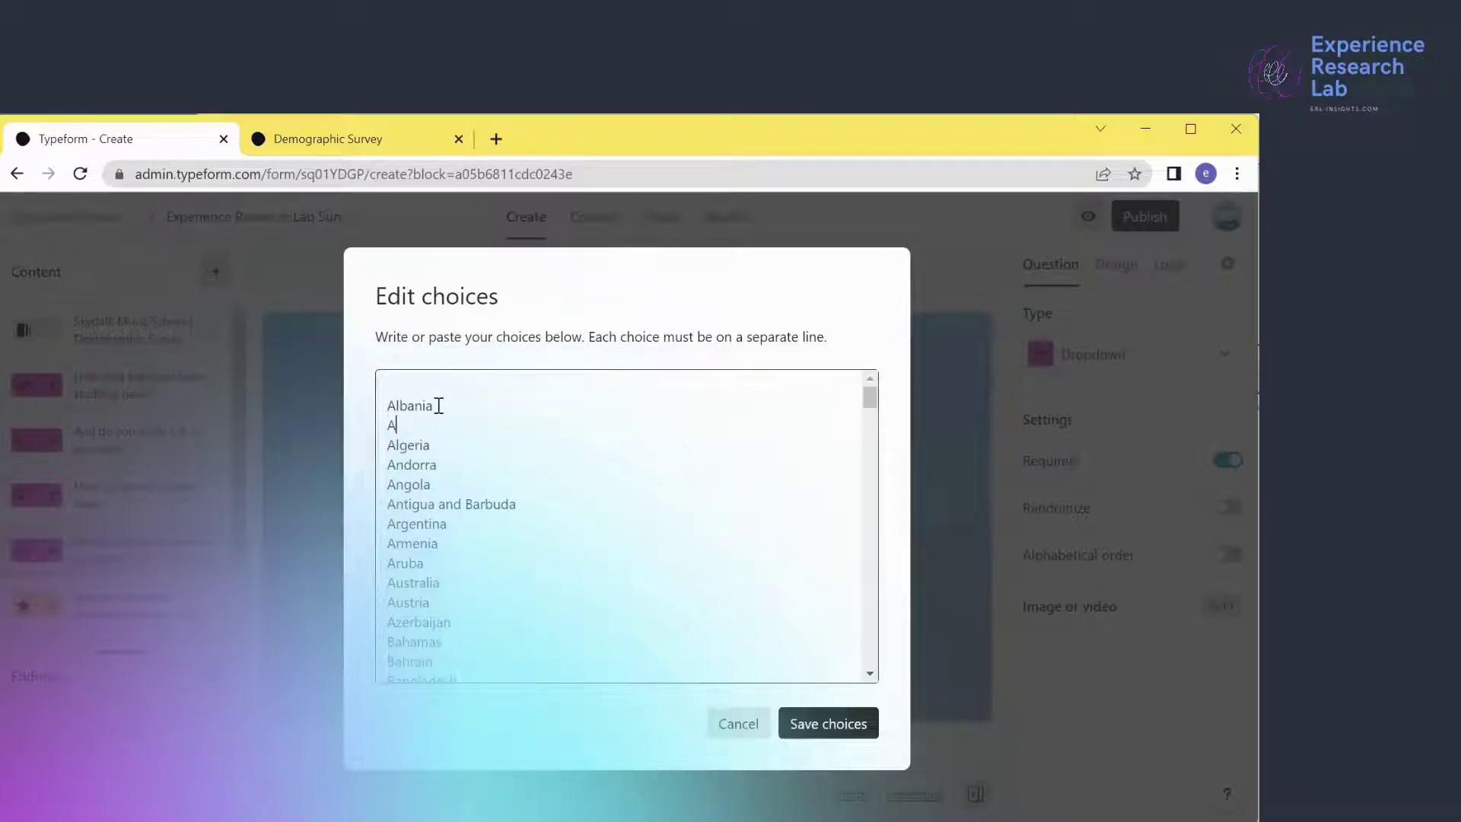
text(fghanistan)
click(848, 723)
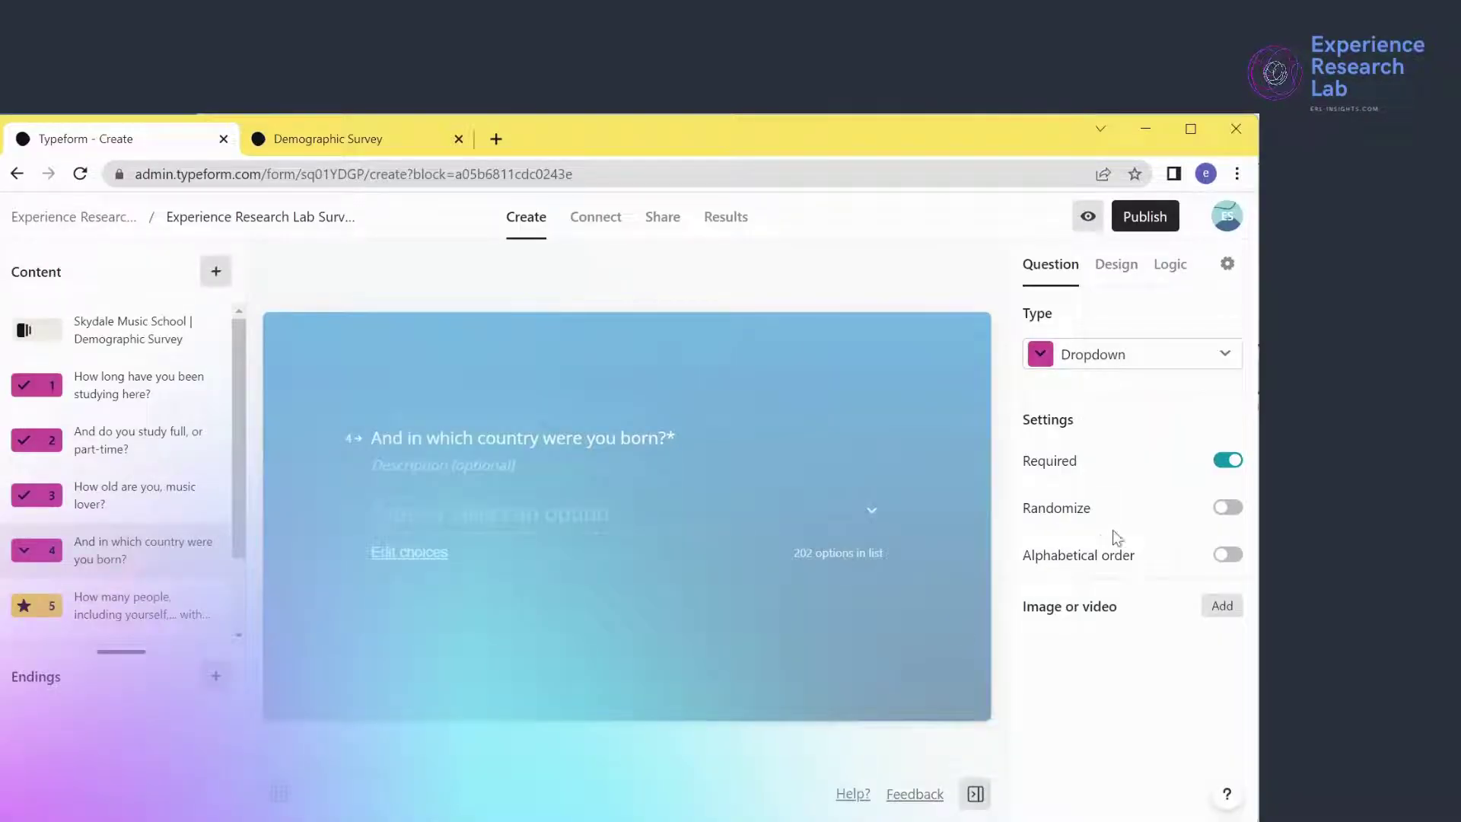
click(1225, 555)
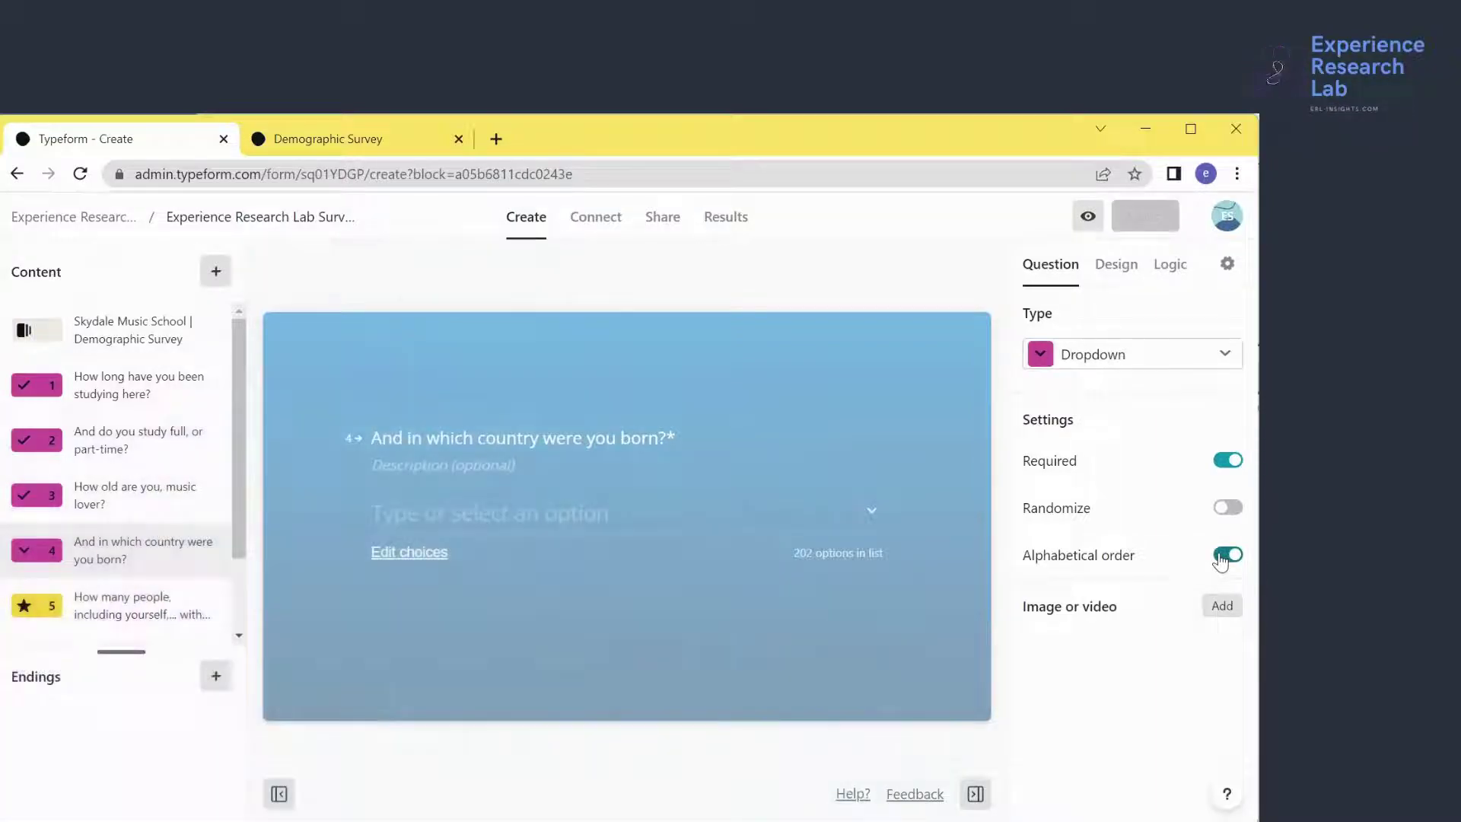
Try different scale lengths for the household-size rating question, including 3 and 5, ending with 10
click(137, 605)
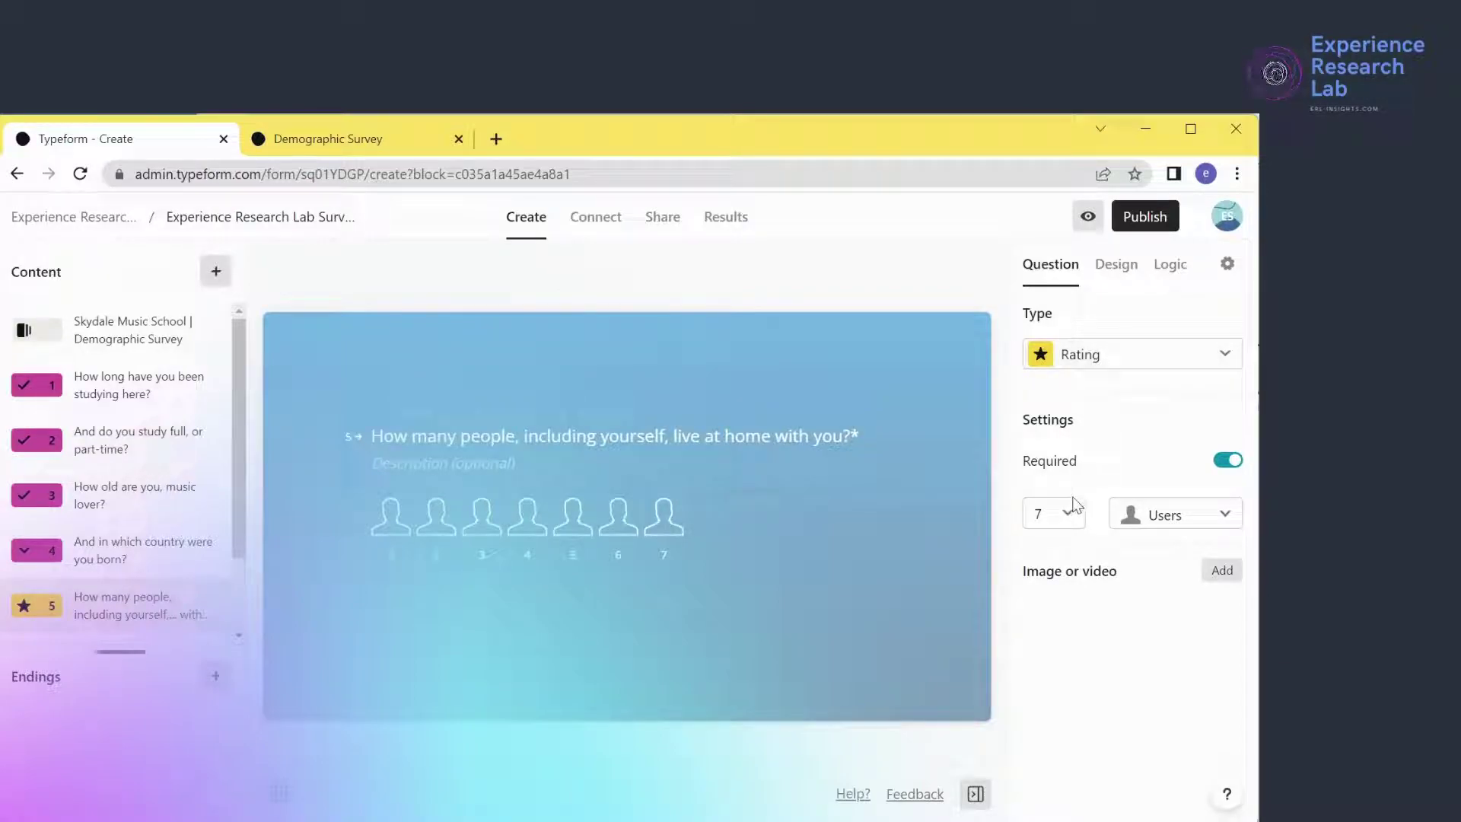
click(1069, 521)
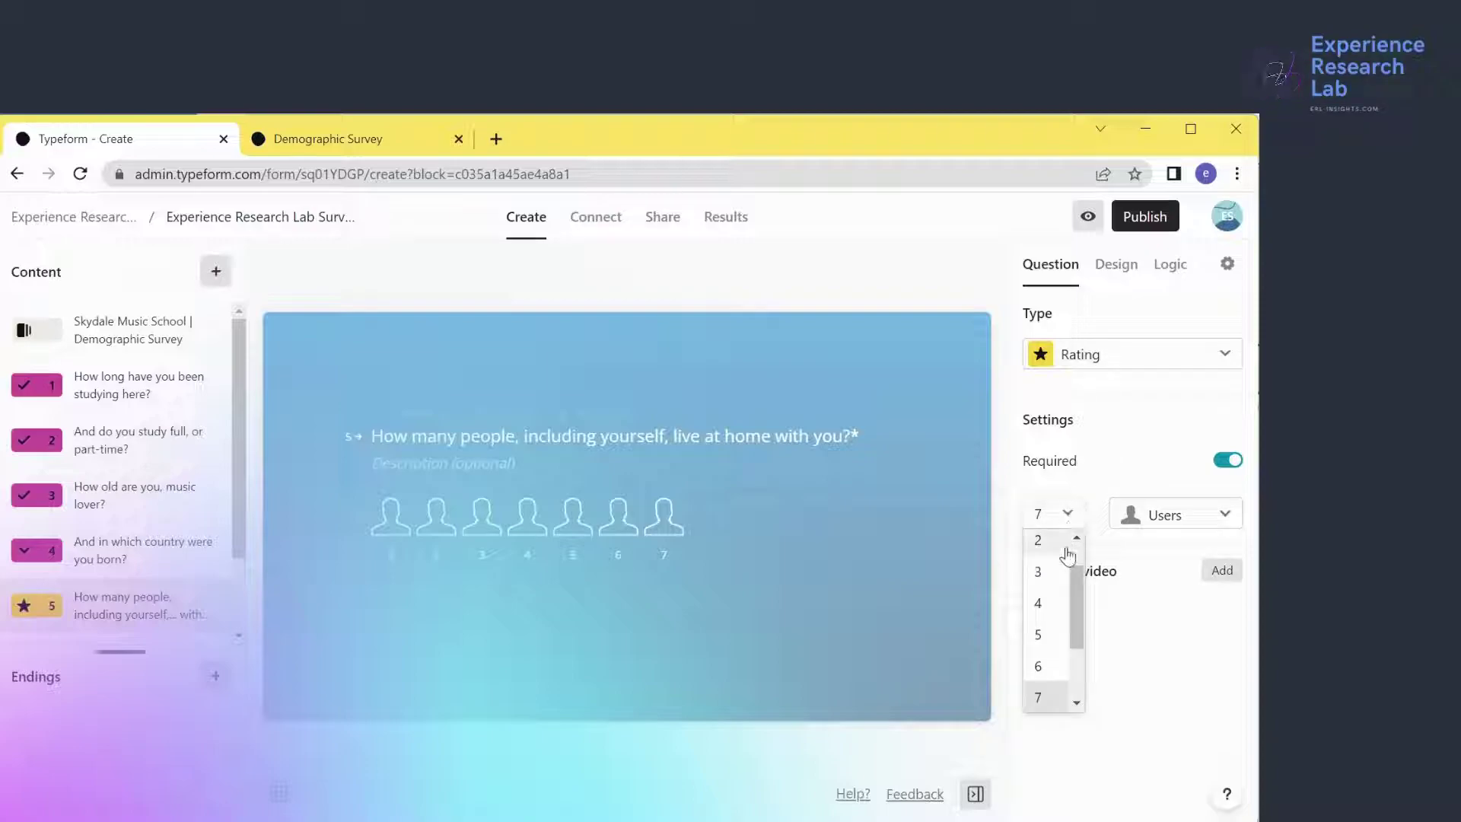
click(1054, 547)
click(1064, 523)
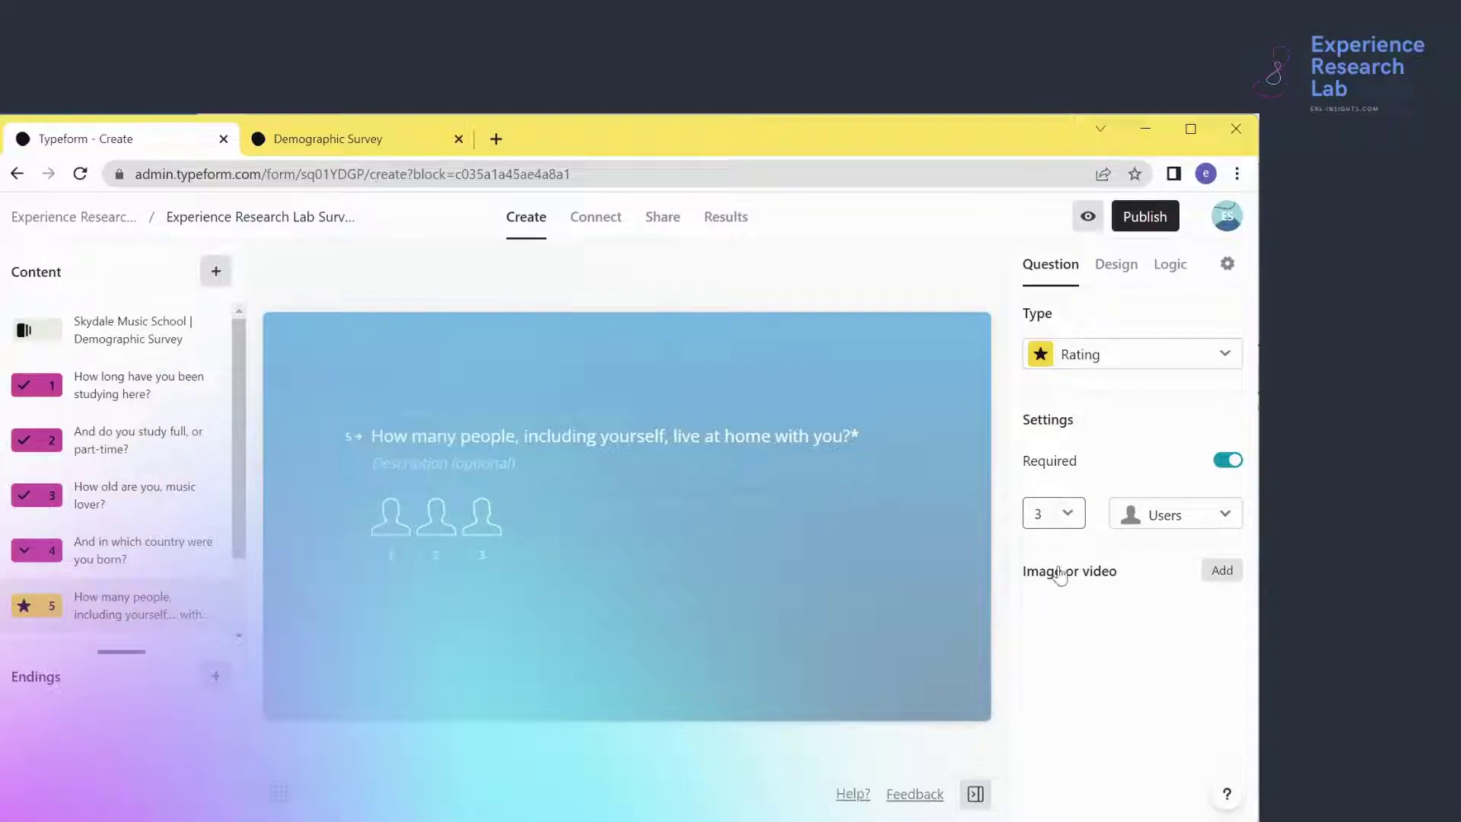
click(1050, 681)
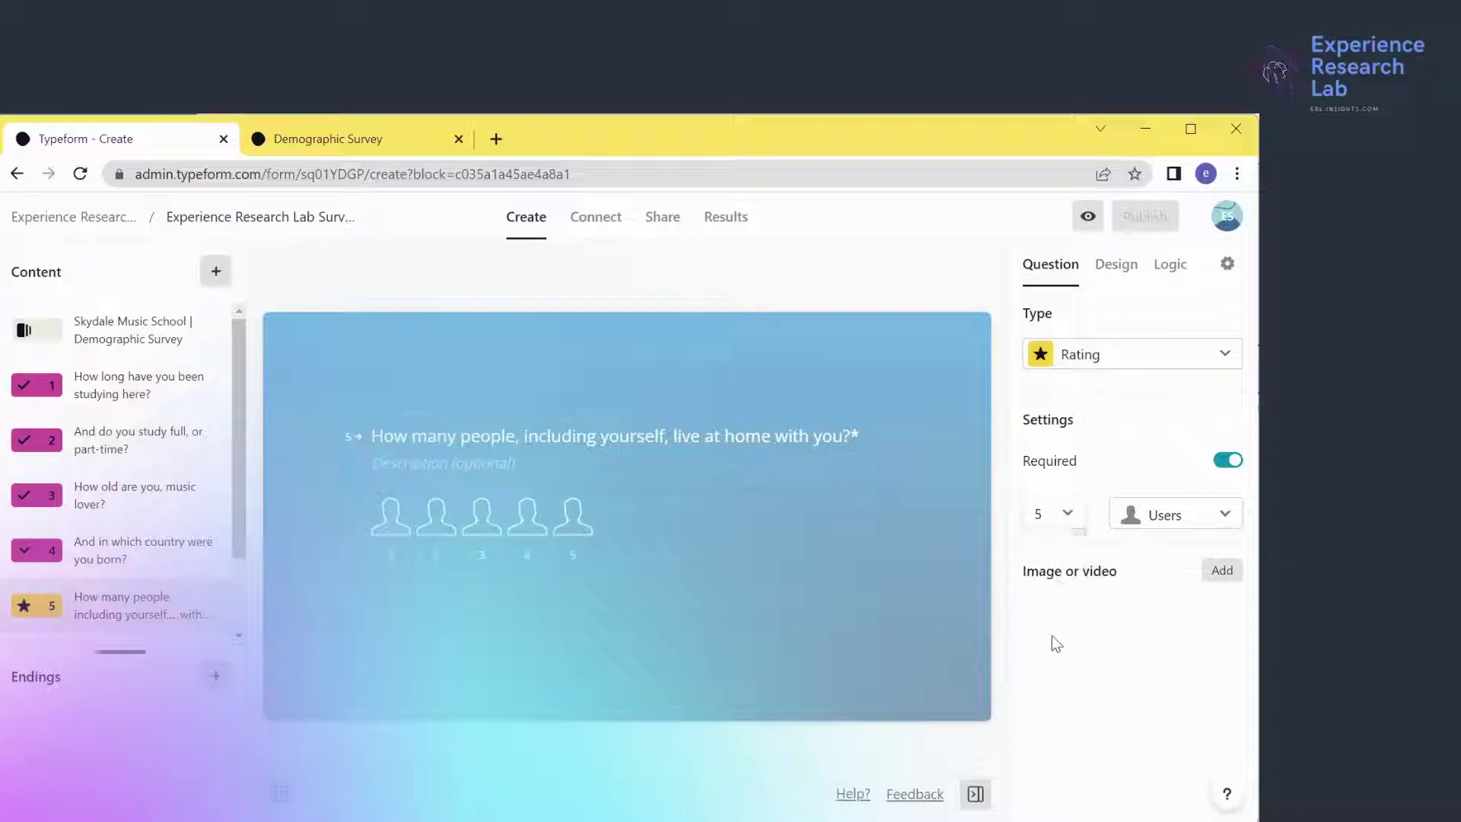
click(1060, 513)
scroll(1052, 674, down, 3)
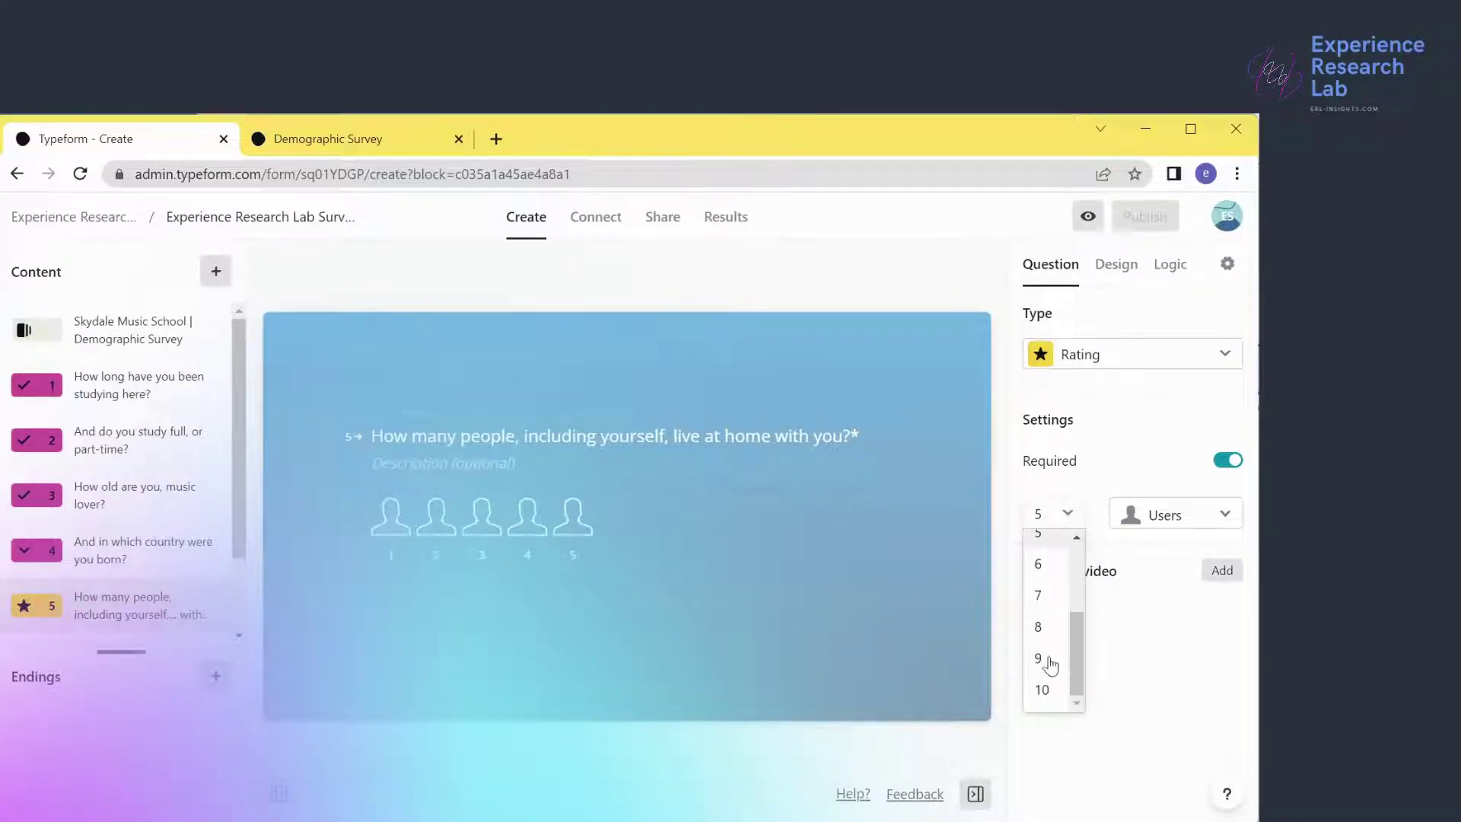
click(1048, 653)
click(1052, 513)
scroll(1044, 670, down, 3)
click(1044, 691)
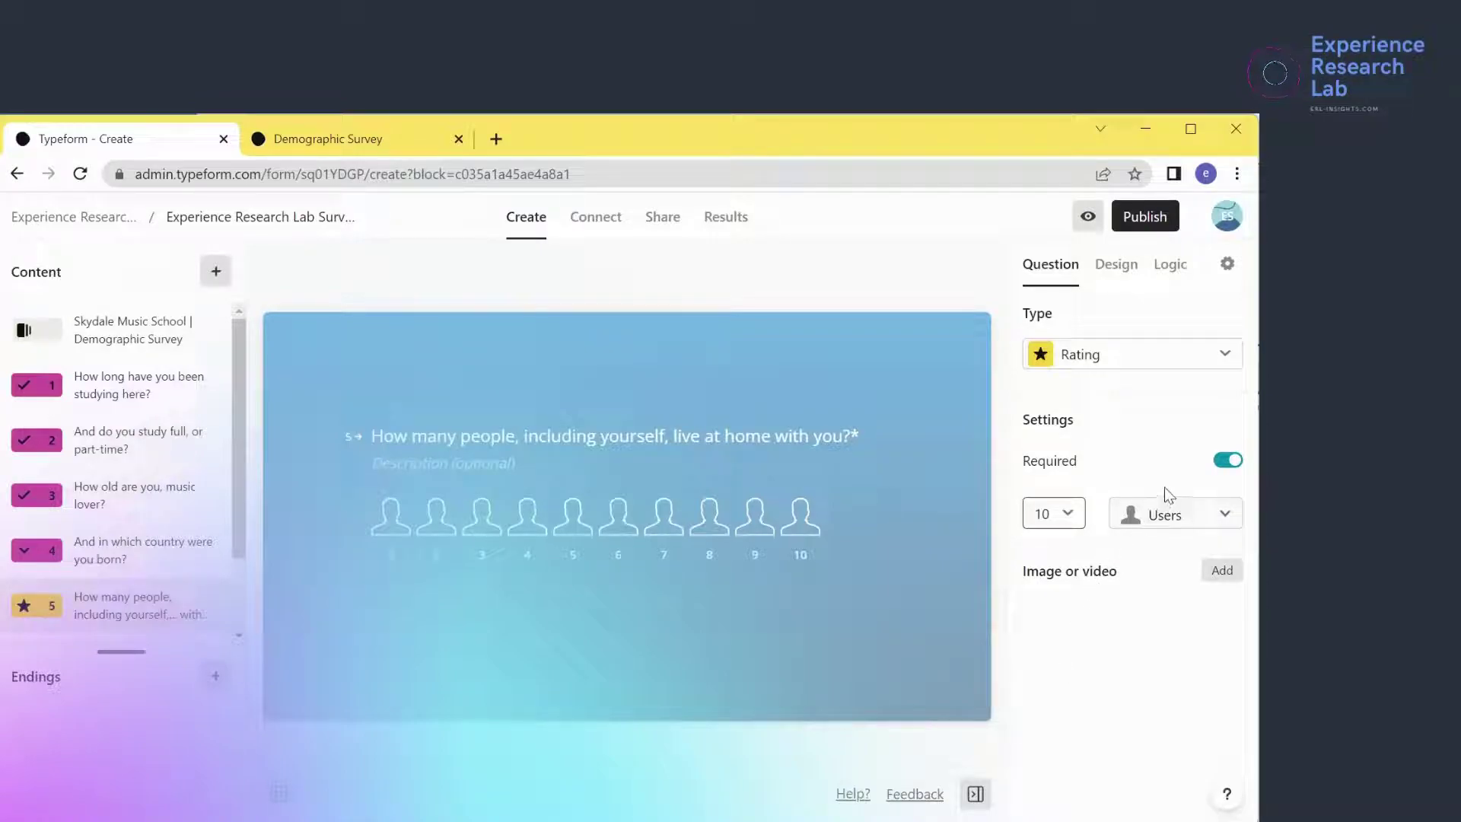
Try the Stars and Hearts shapes for the household-size rating scale
click(1174, 520)
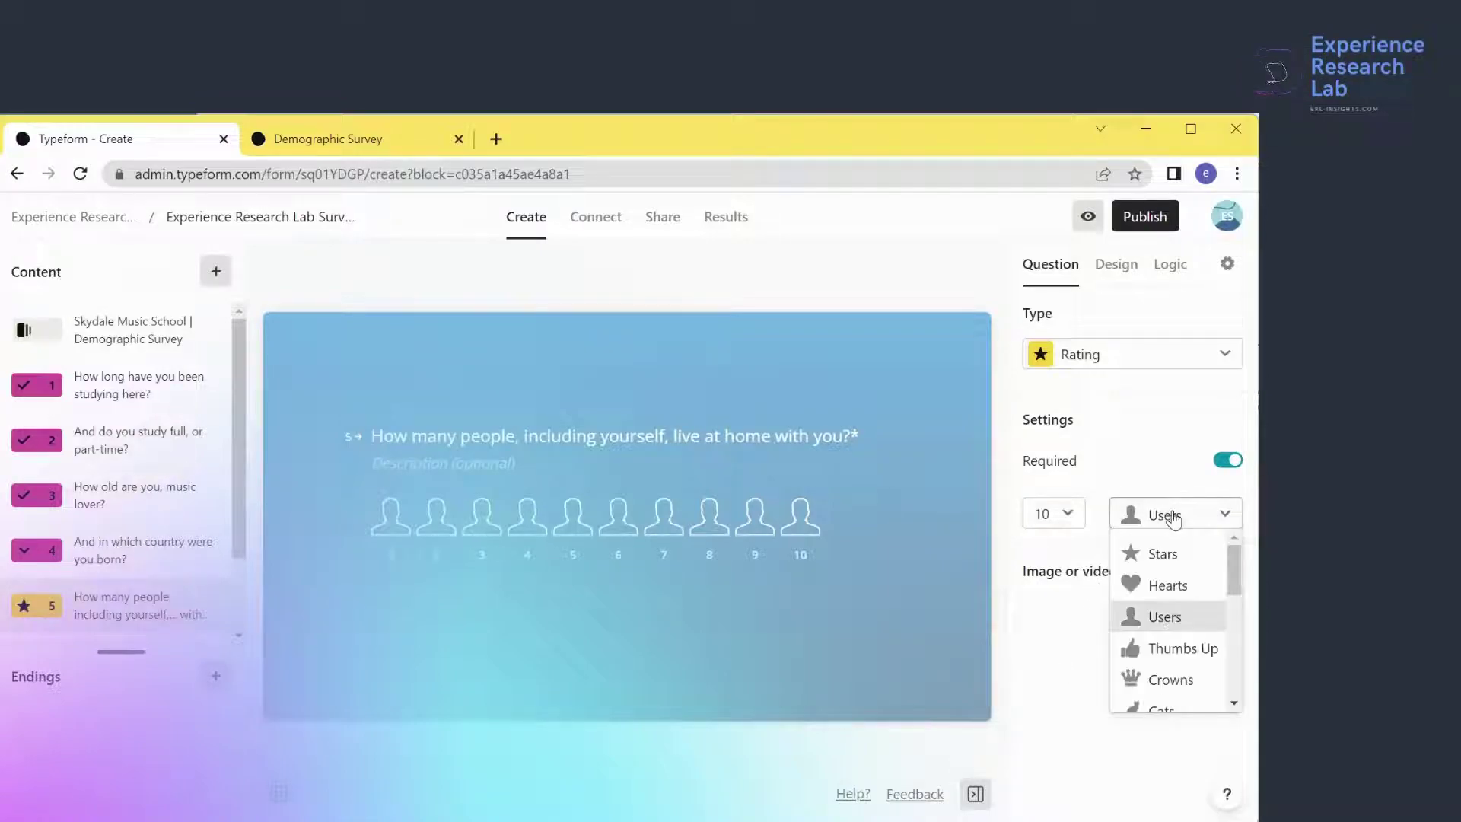
click(1179, 563)
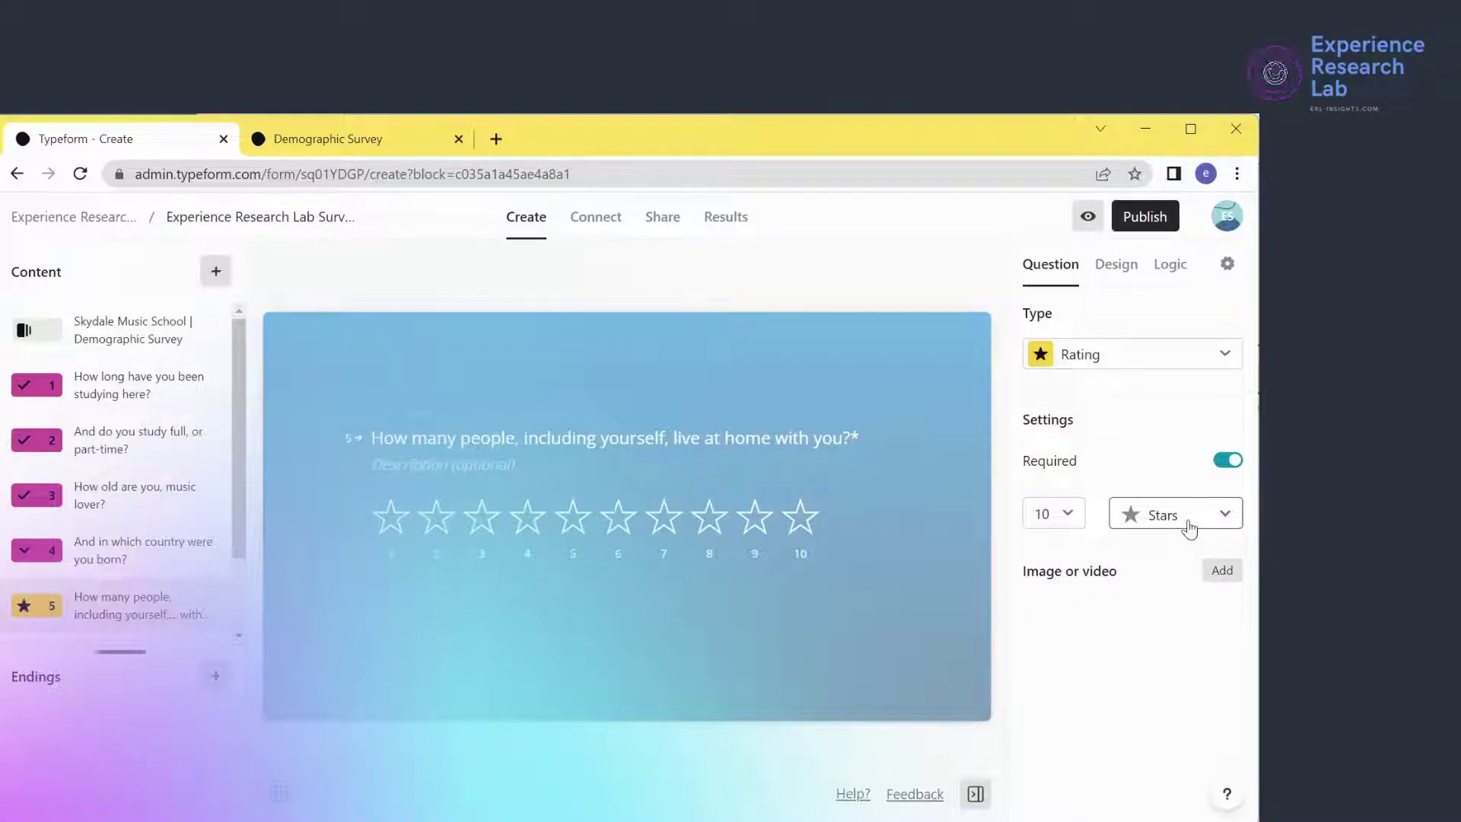
click(1187, 522)
click(1182, 602)
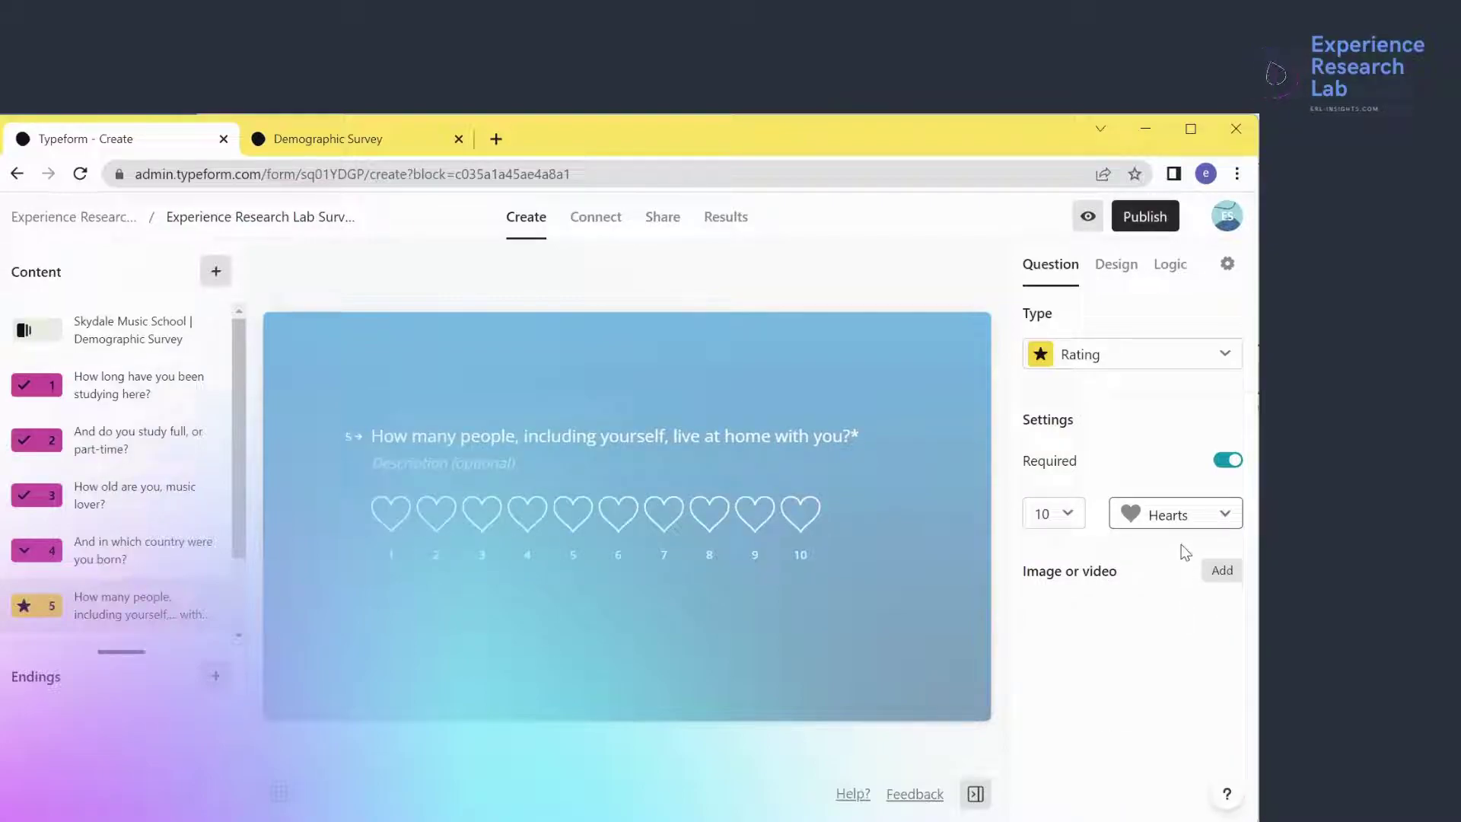
Set the household-size rating shape to Thumbs Up and its scale length to 7
click(1190, 524)
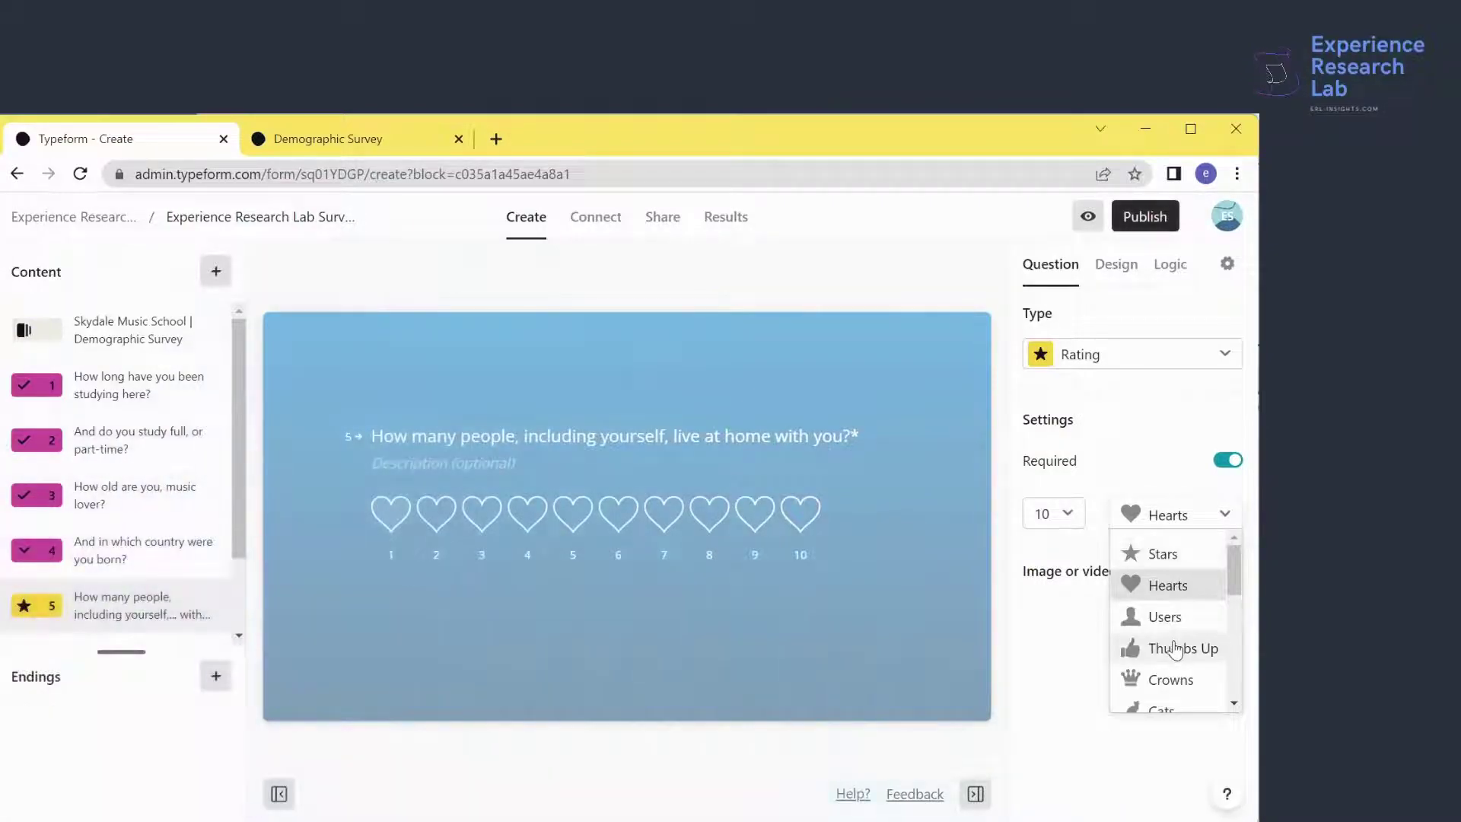
click(1180, 647)
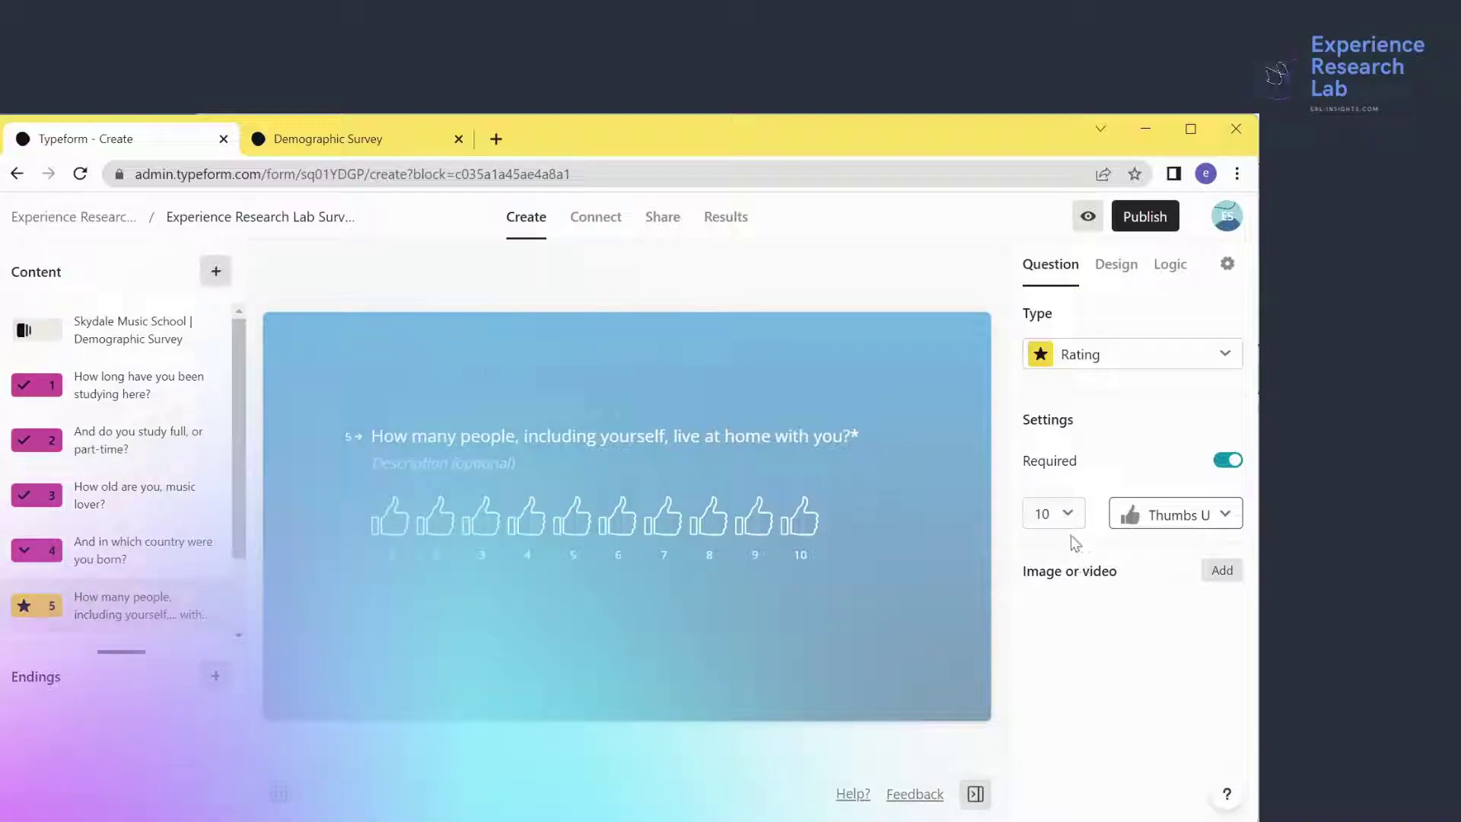
click(1065, 517)
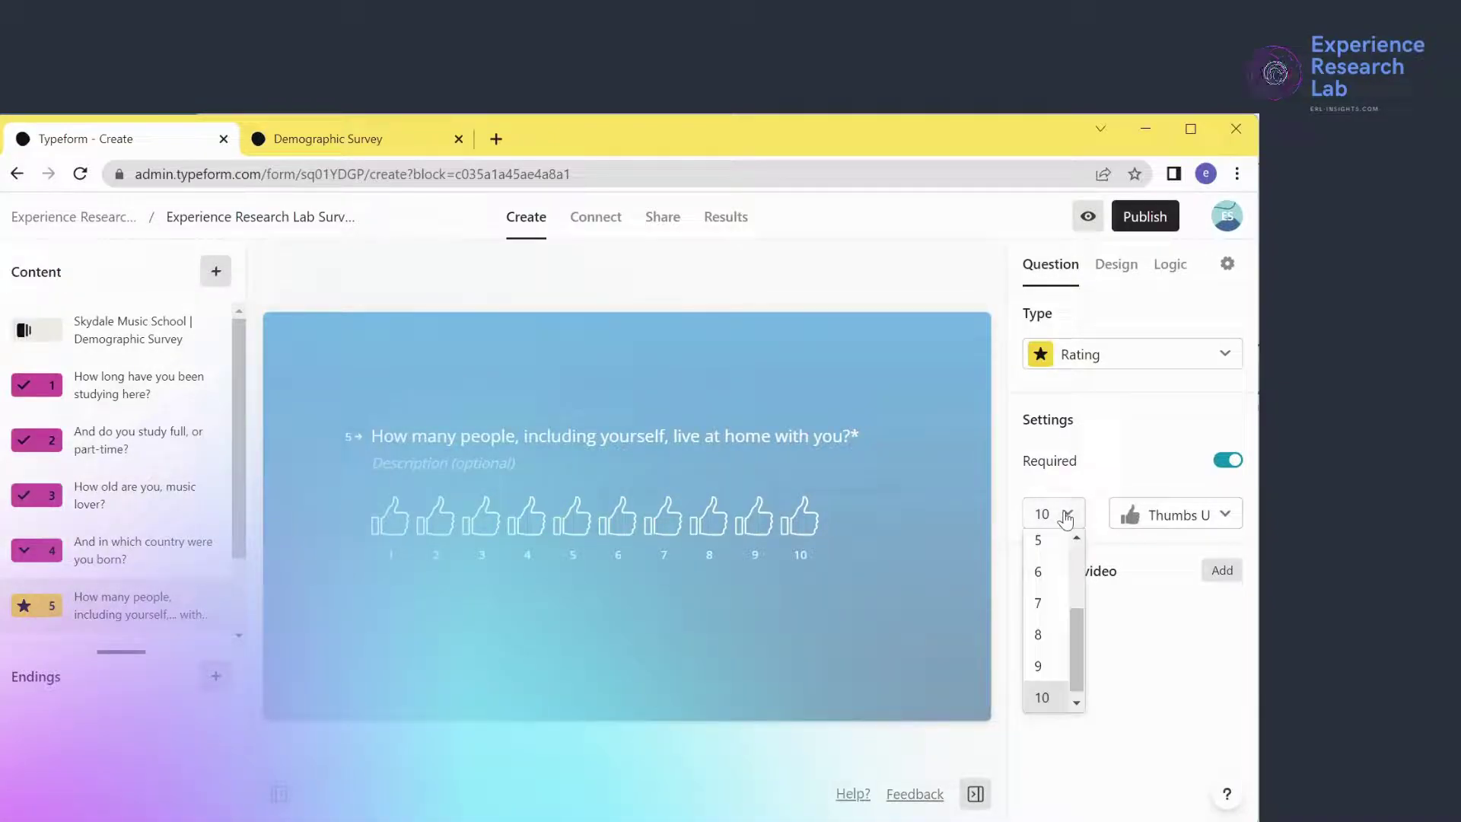
click(1061, 602)
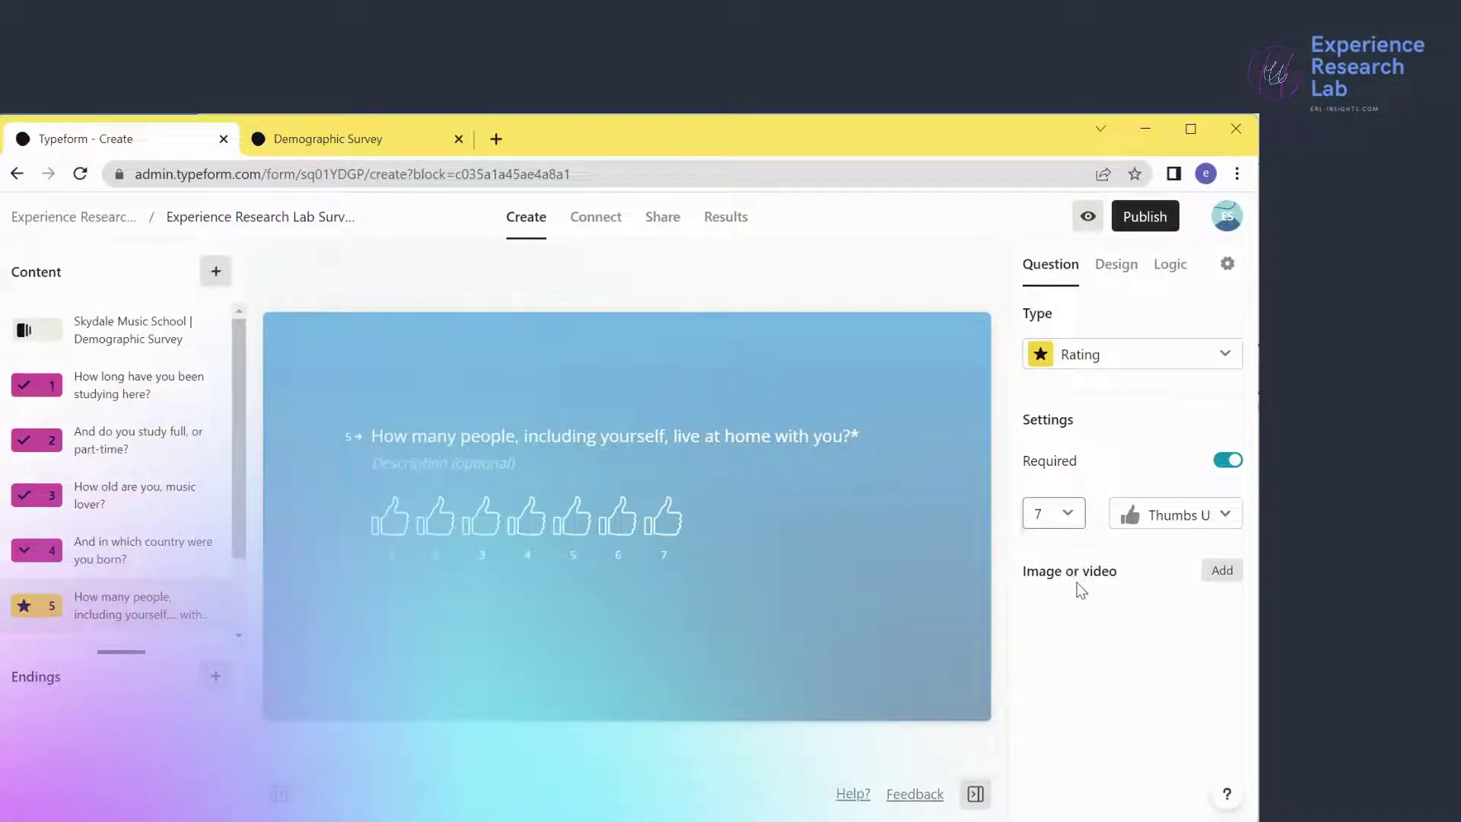
Change the household-size question's rating shape to Users
click(1163, 519)
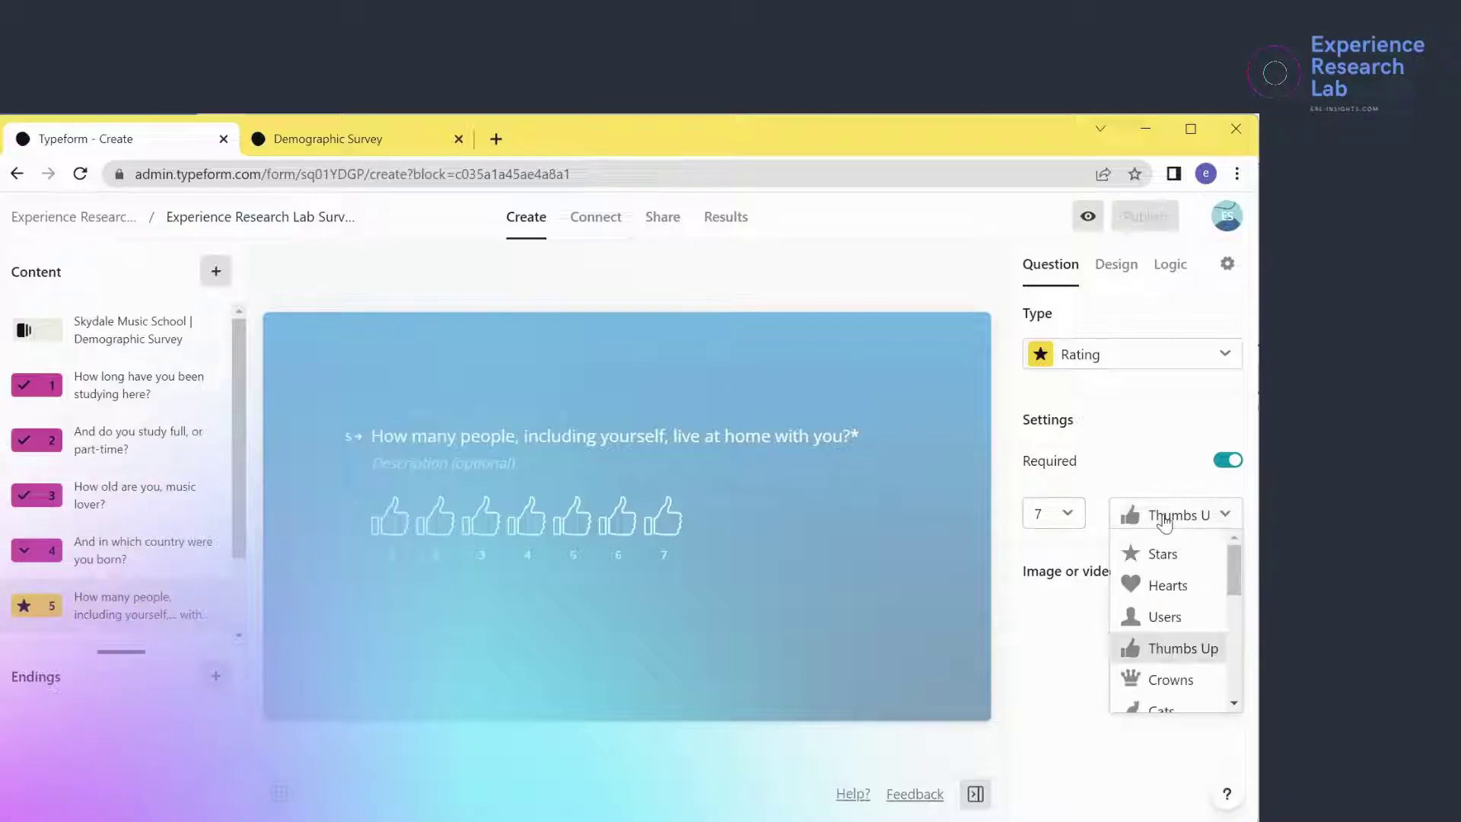
click(1164, 617)
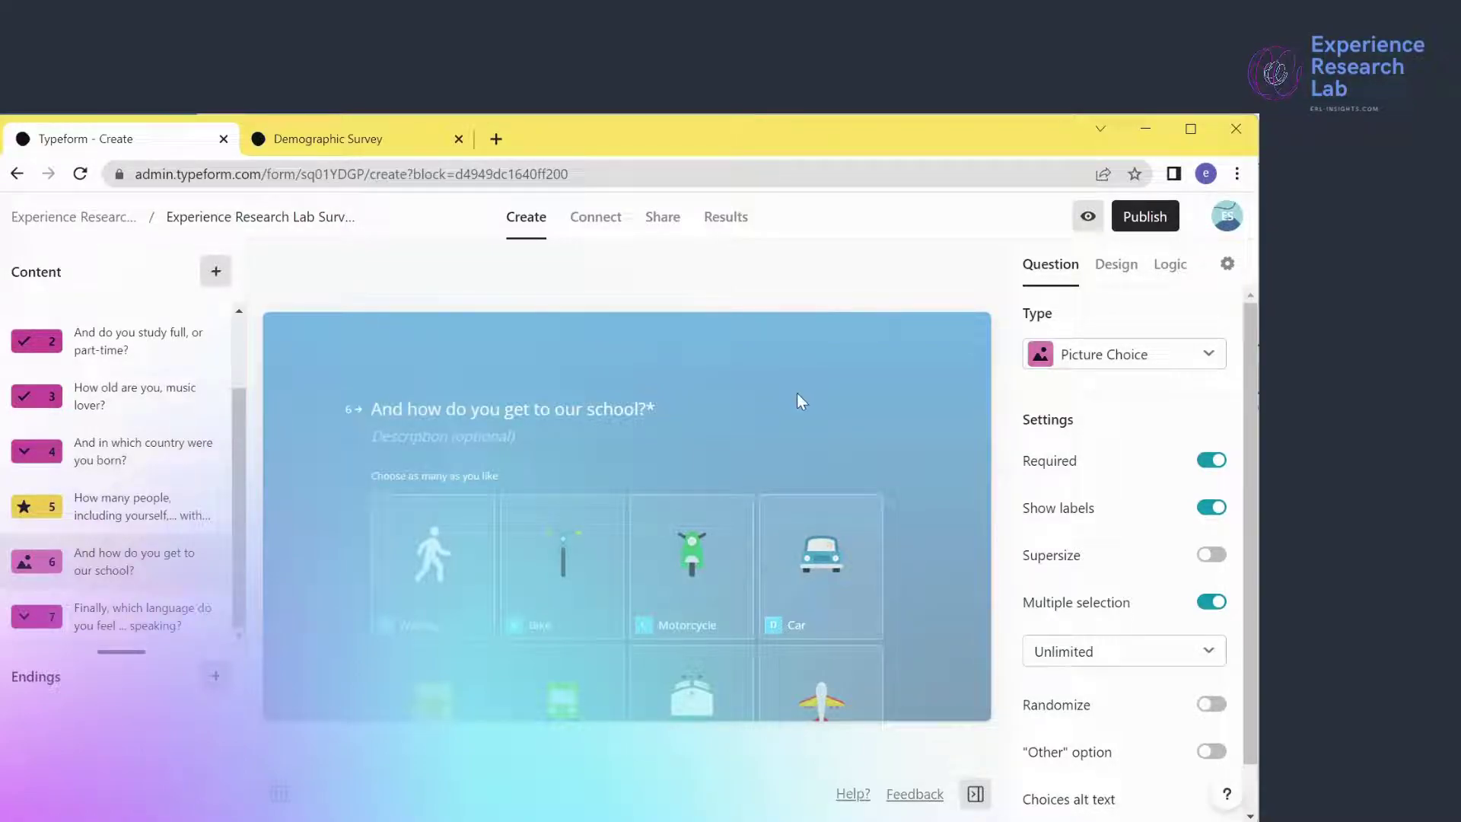
Add the description "Please select three means of transport that most frequently use." to the school-transport picture choice question
scroll(797, 393, down, 2)
mouse_move(797, 403)
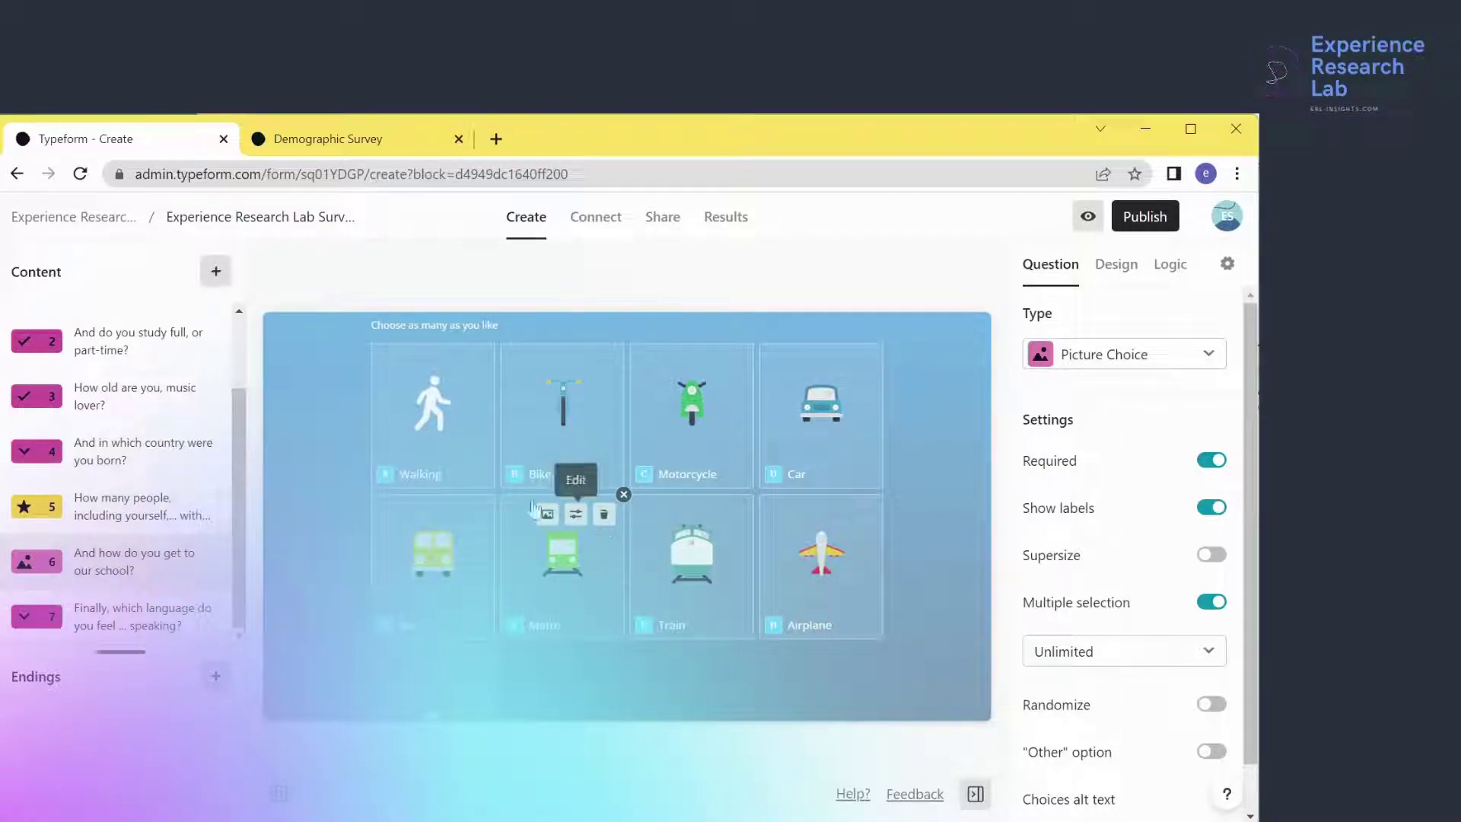
scroll(460, 400, up, 1)
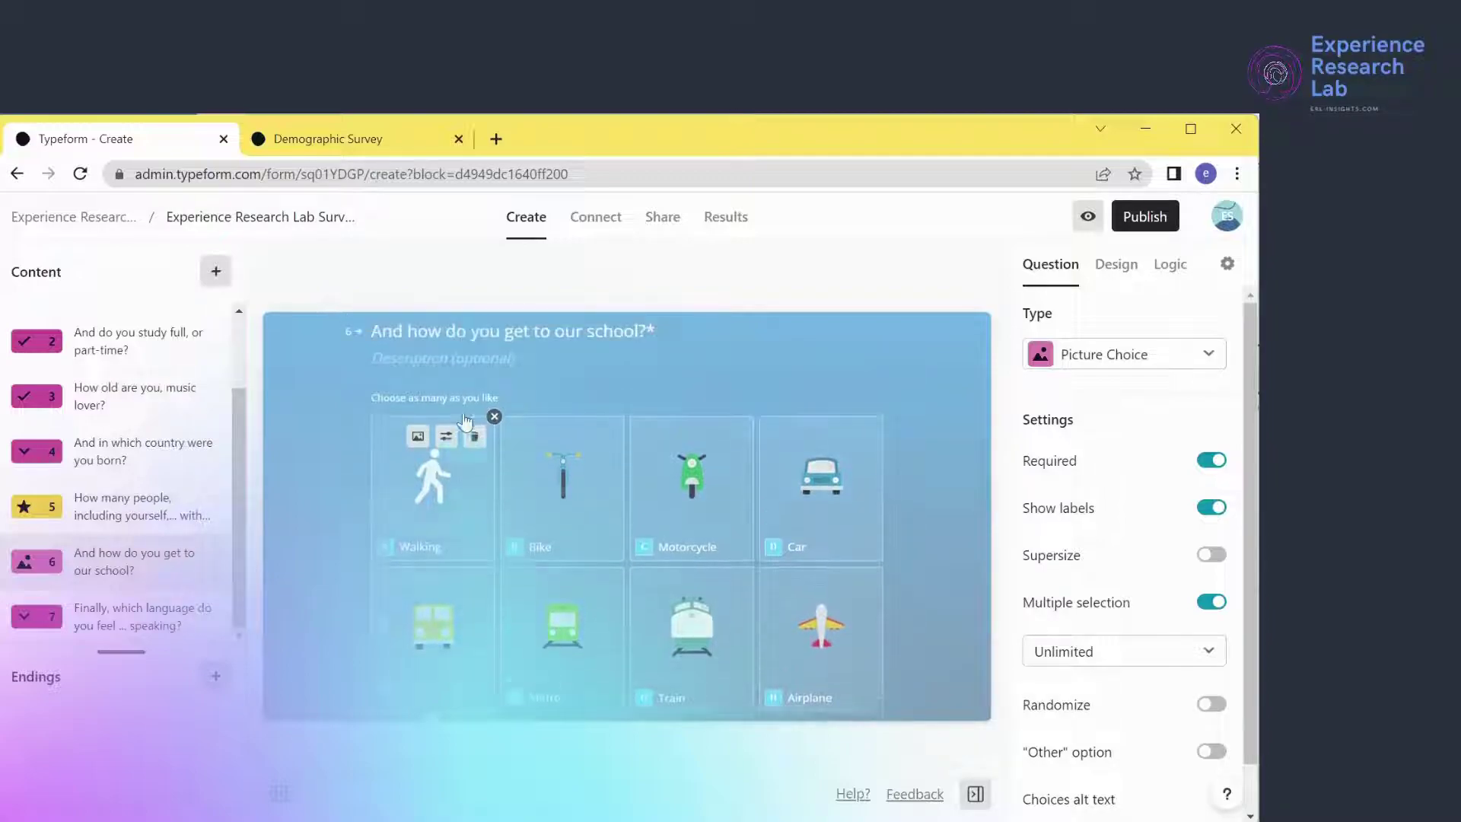
scroll(466, 421, up, 1)
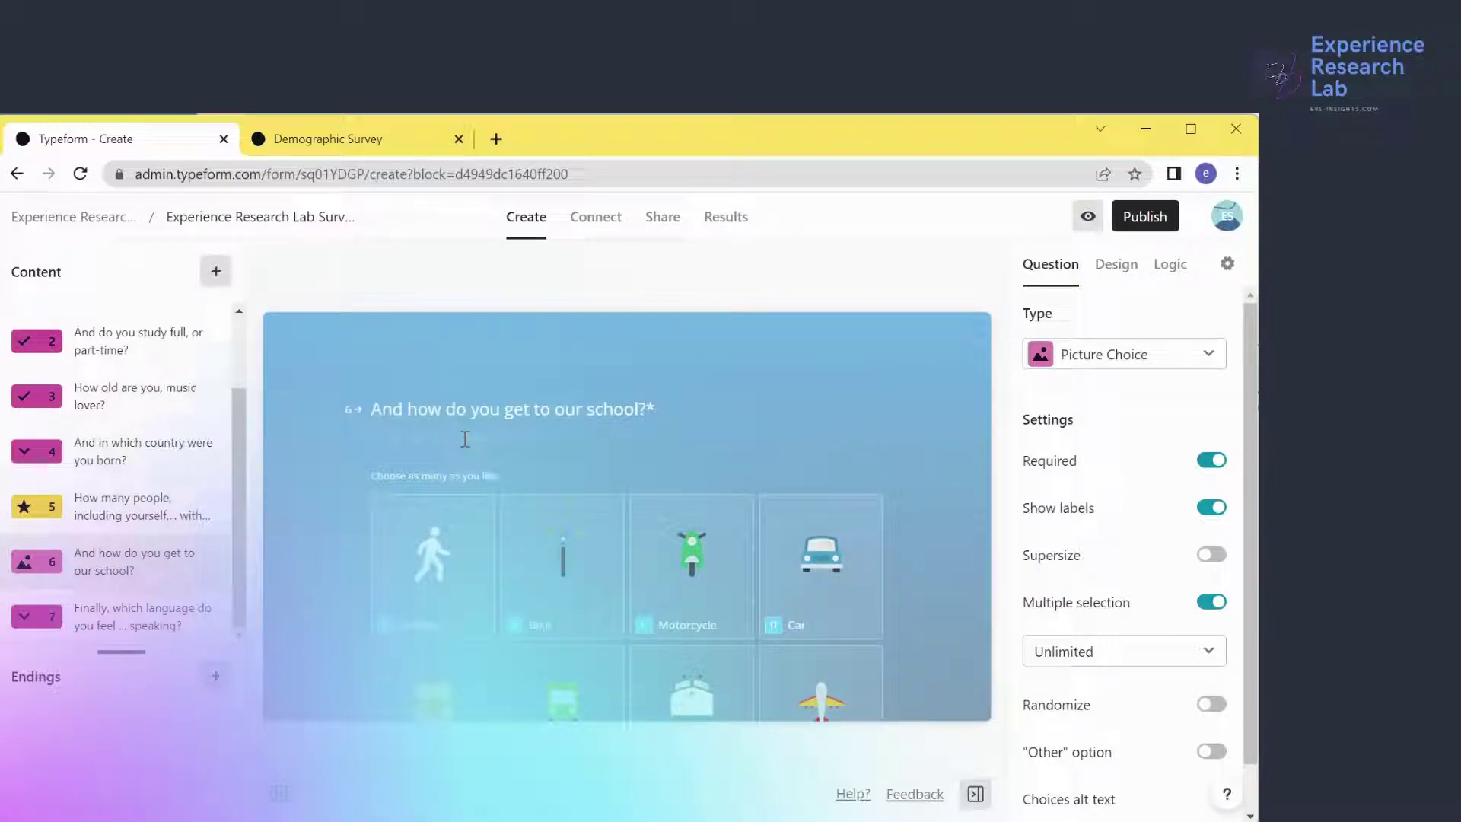
text(Please select)
text( three means of)
text( transport that)
text( most)
text( freuqen)
key(BackSpace)
key(BackSpace)
key(BackSpace)
key(BackSpace)
key(BackSpace)
text(quently)
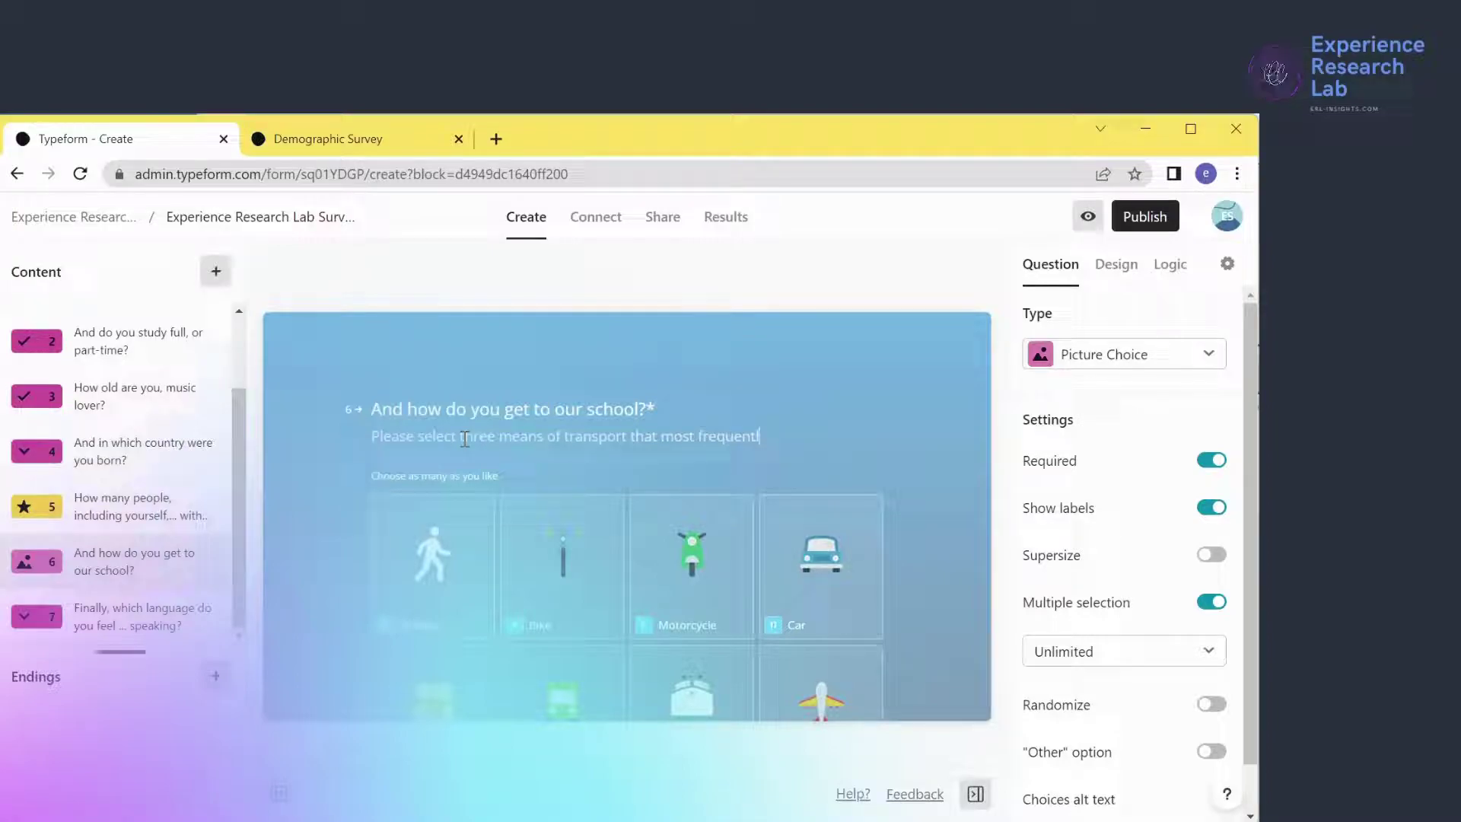
text( use.)
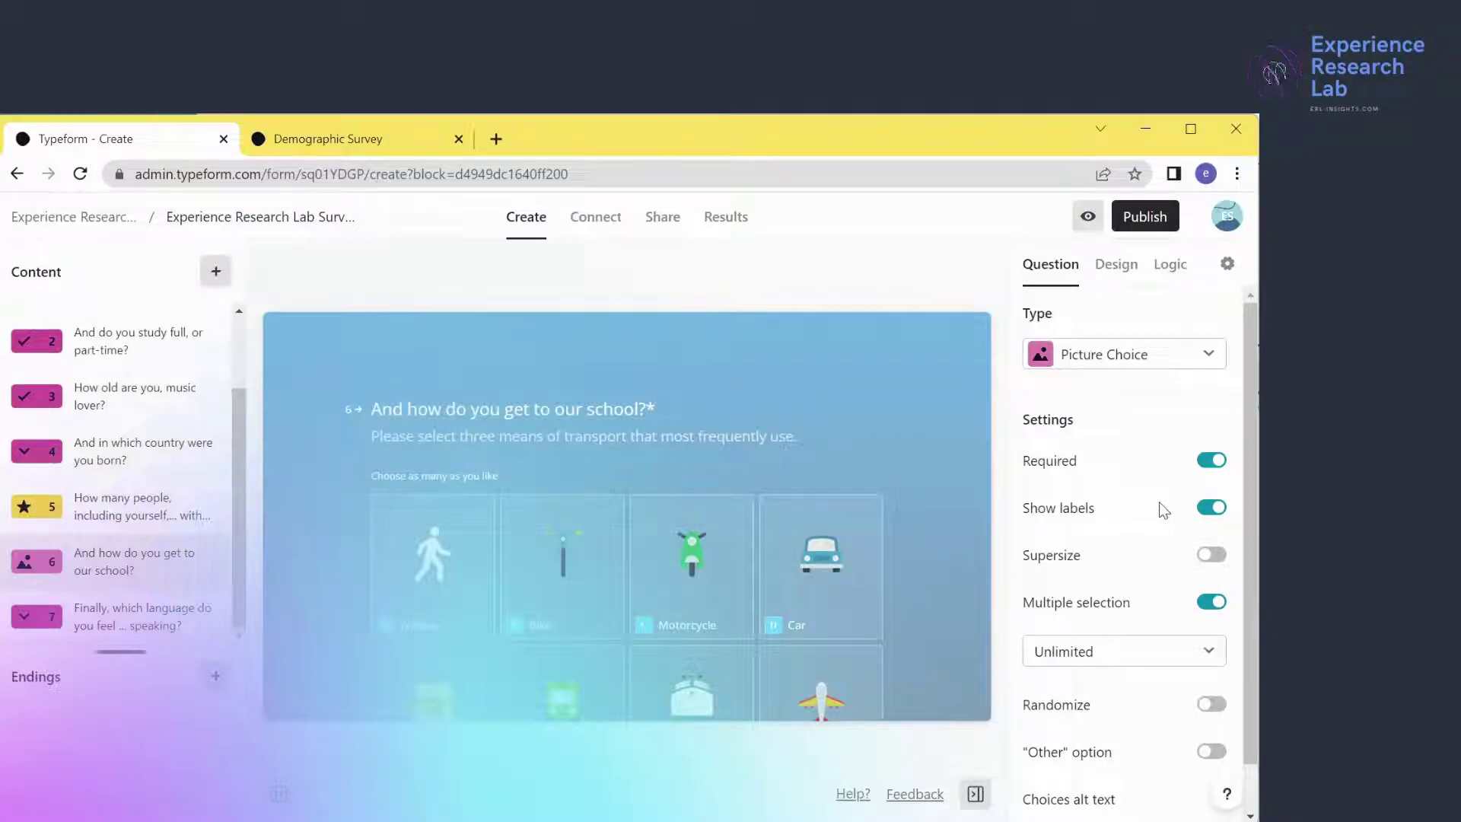
Try the Supersize layout on the school-transport question, and set its multiple selection to an exact number of 3
click(1210, 555)
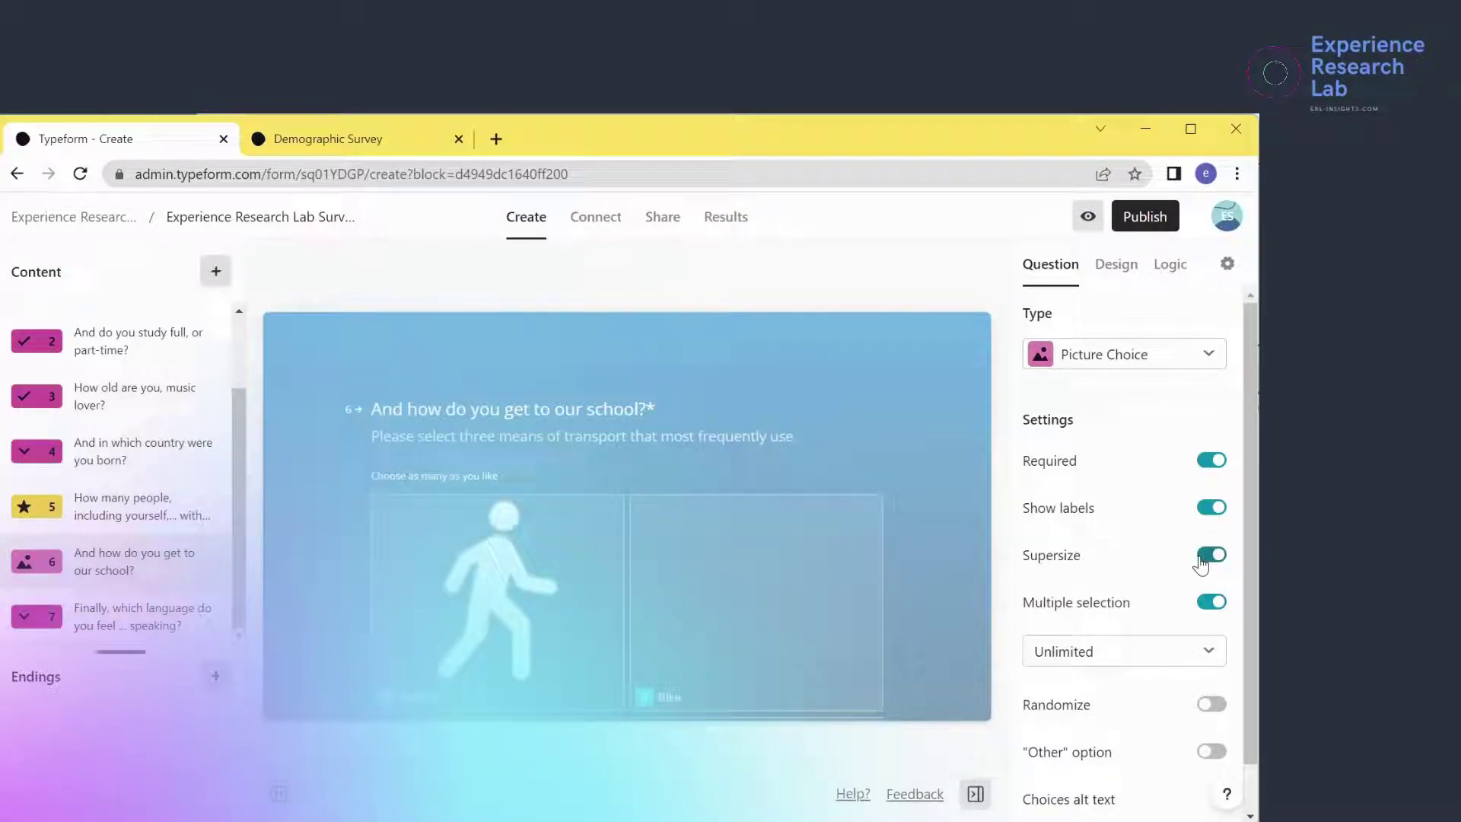
click(1201, 562)
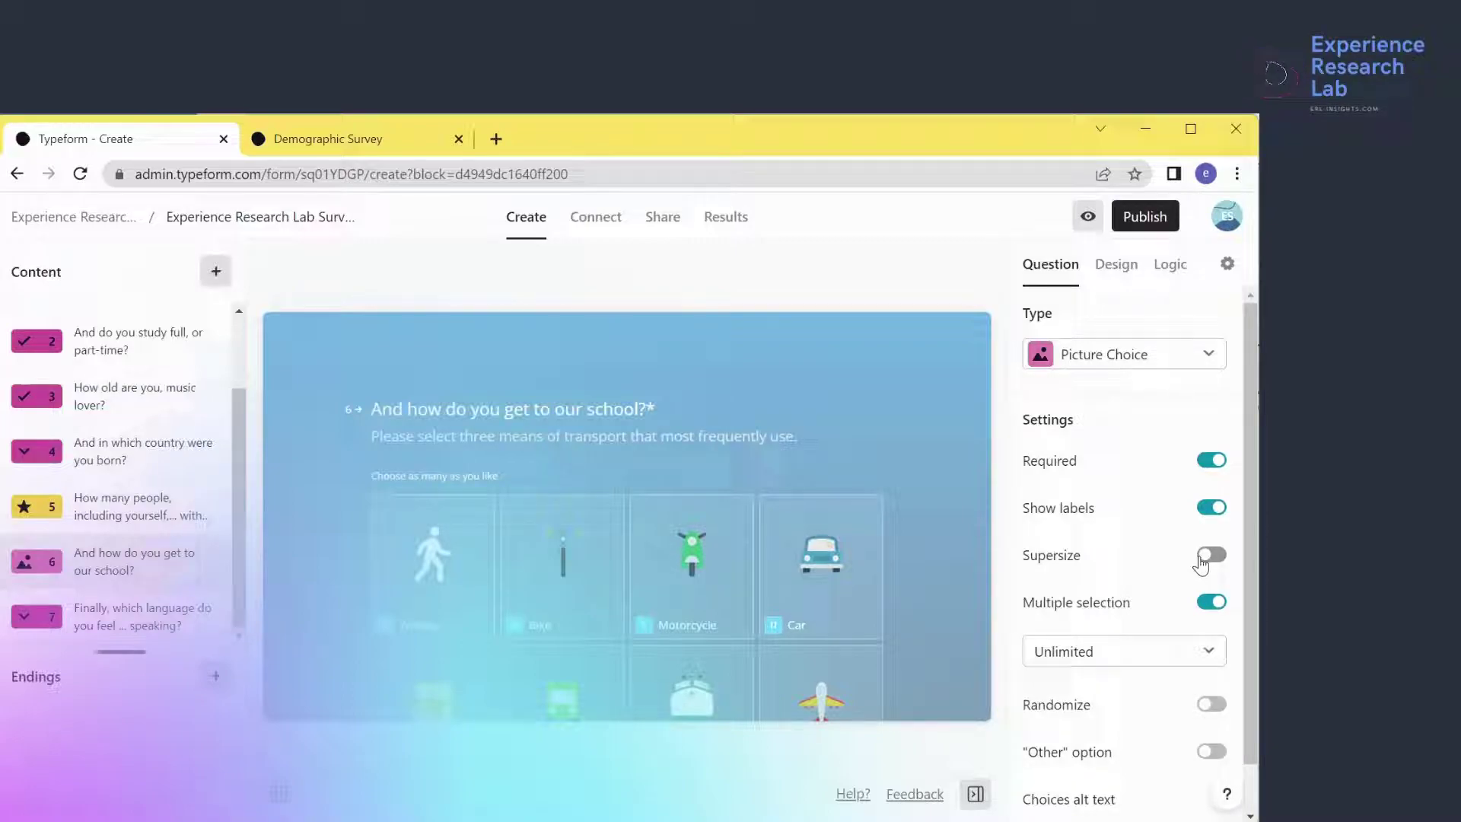
click(1186, 649)
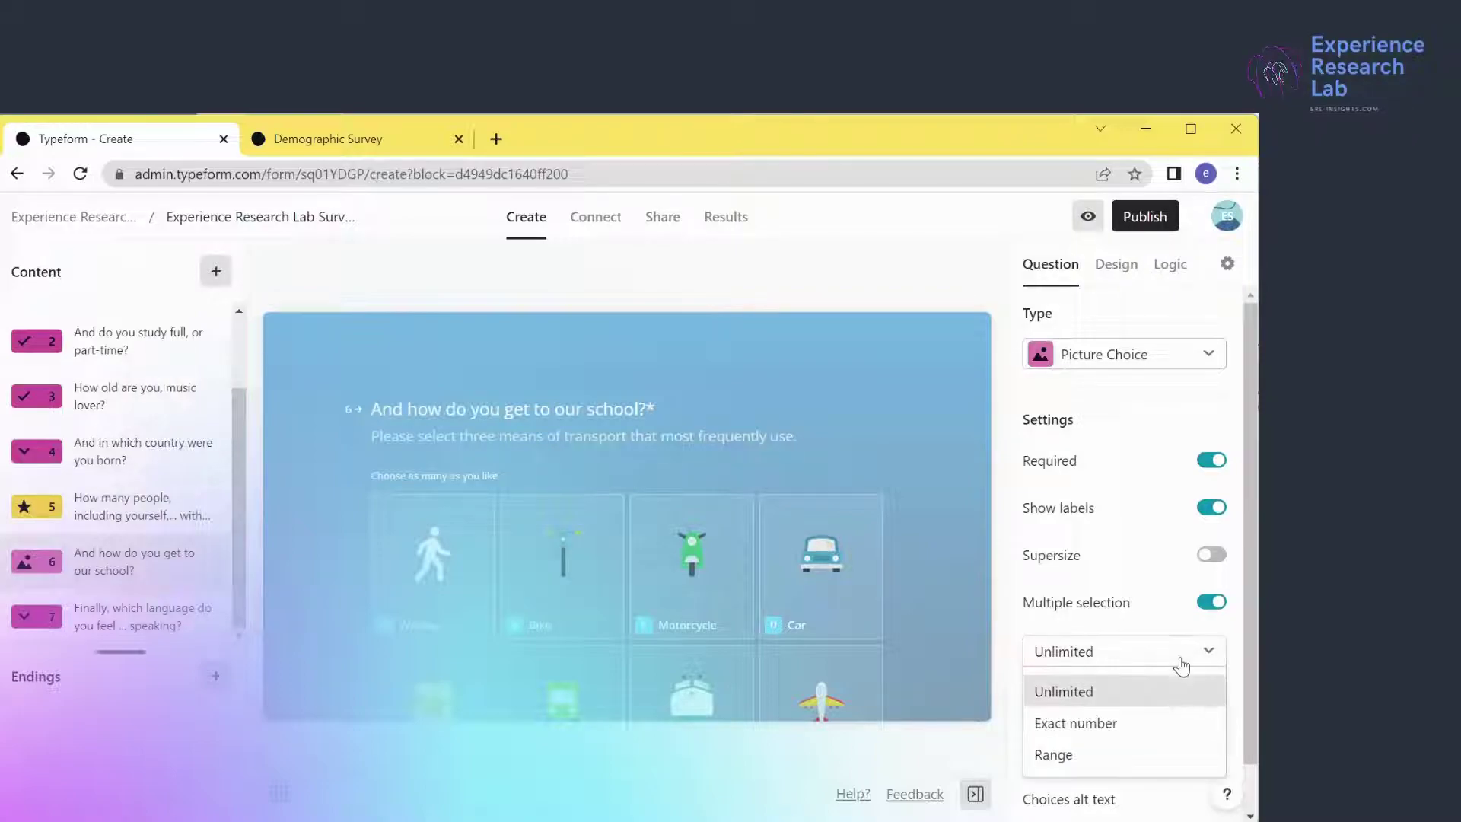
click(1130, 725)
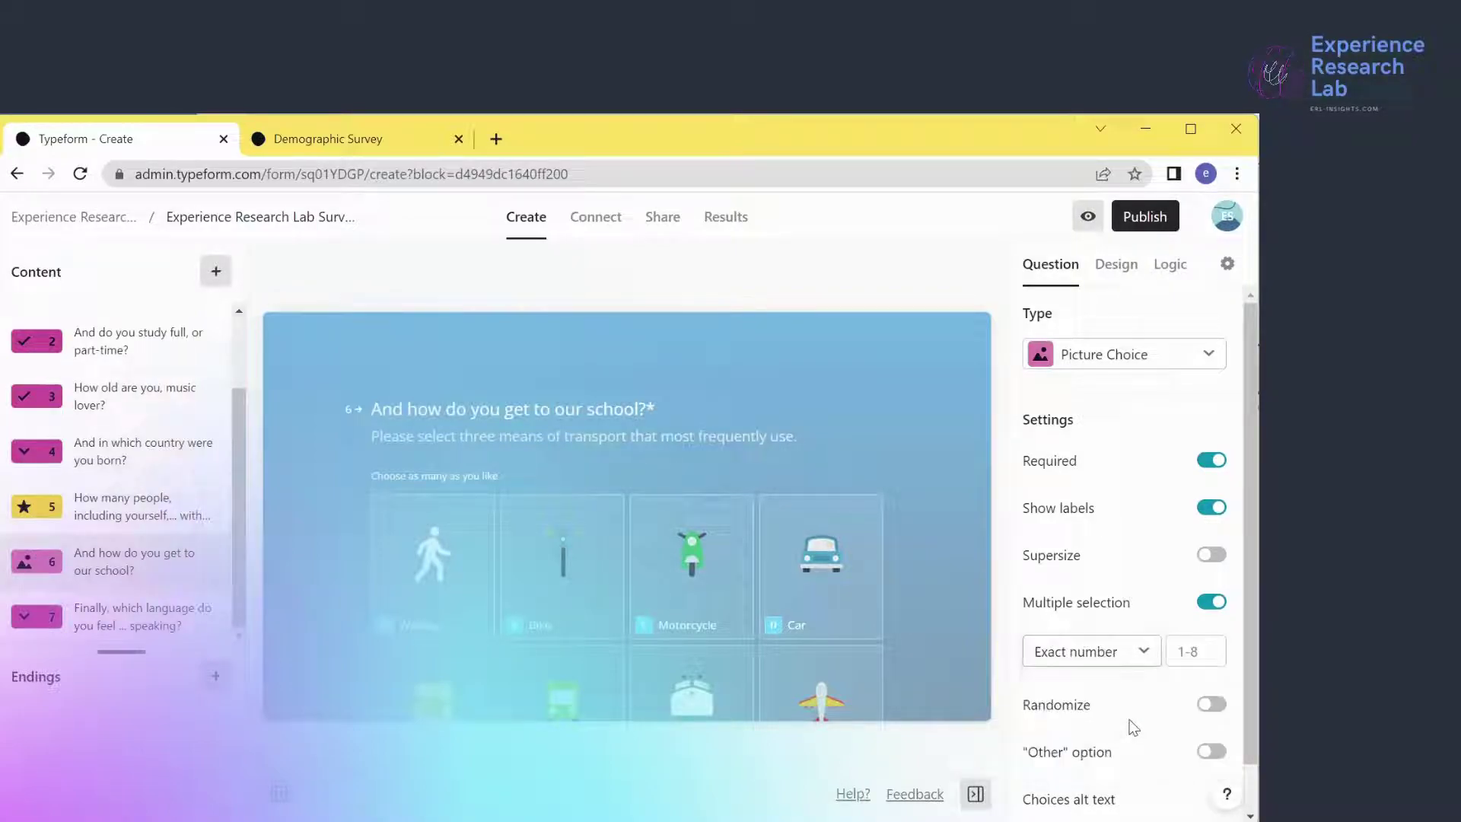
click(1186, 653)
text(3)
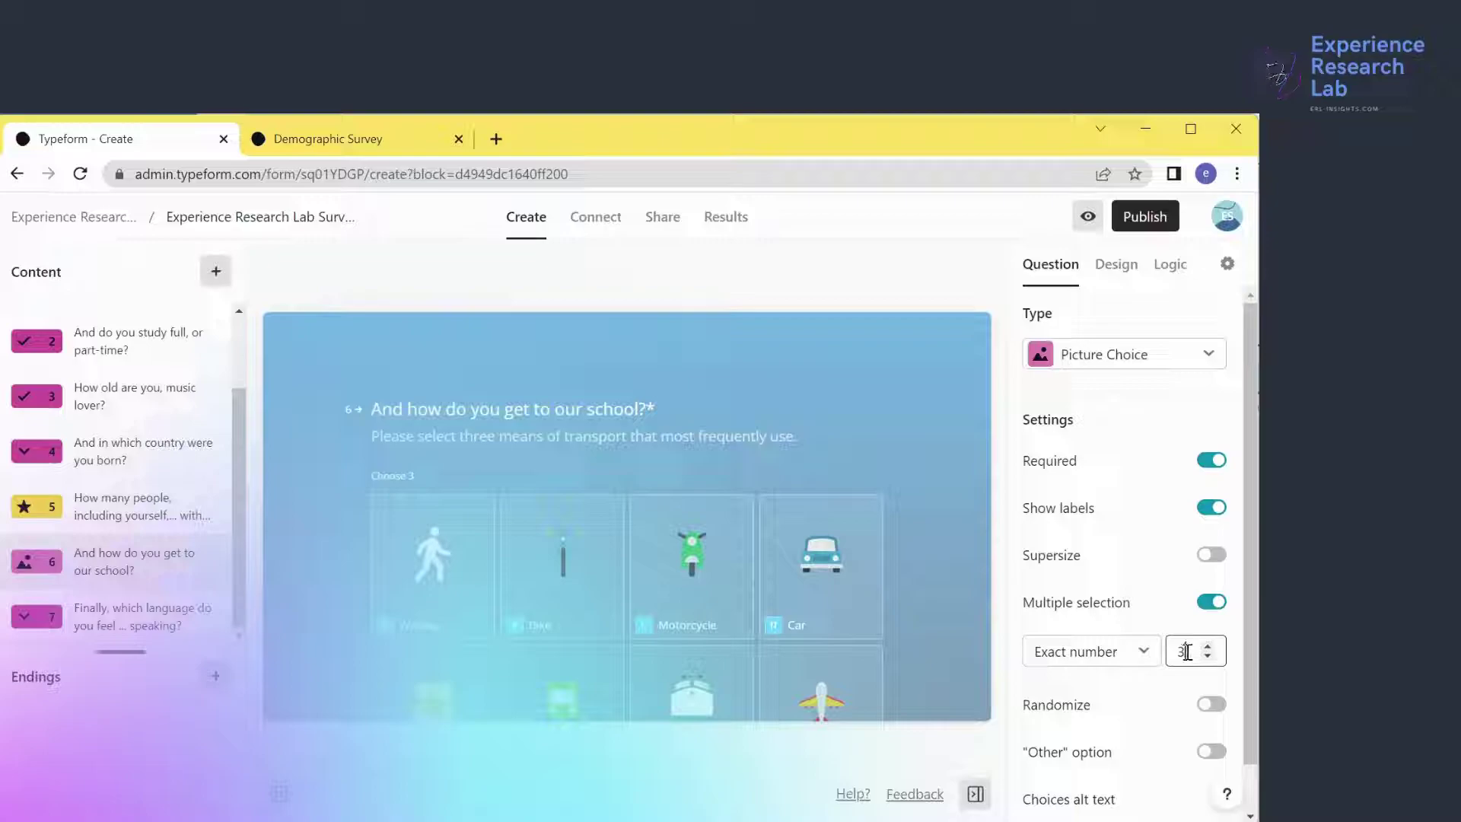
Turn on Randomize and the "Other" option for the school-transport question
click(1216, 707)
click(1215, 753)
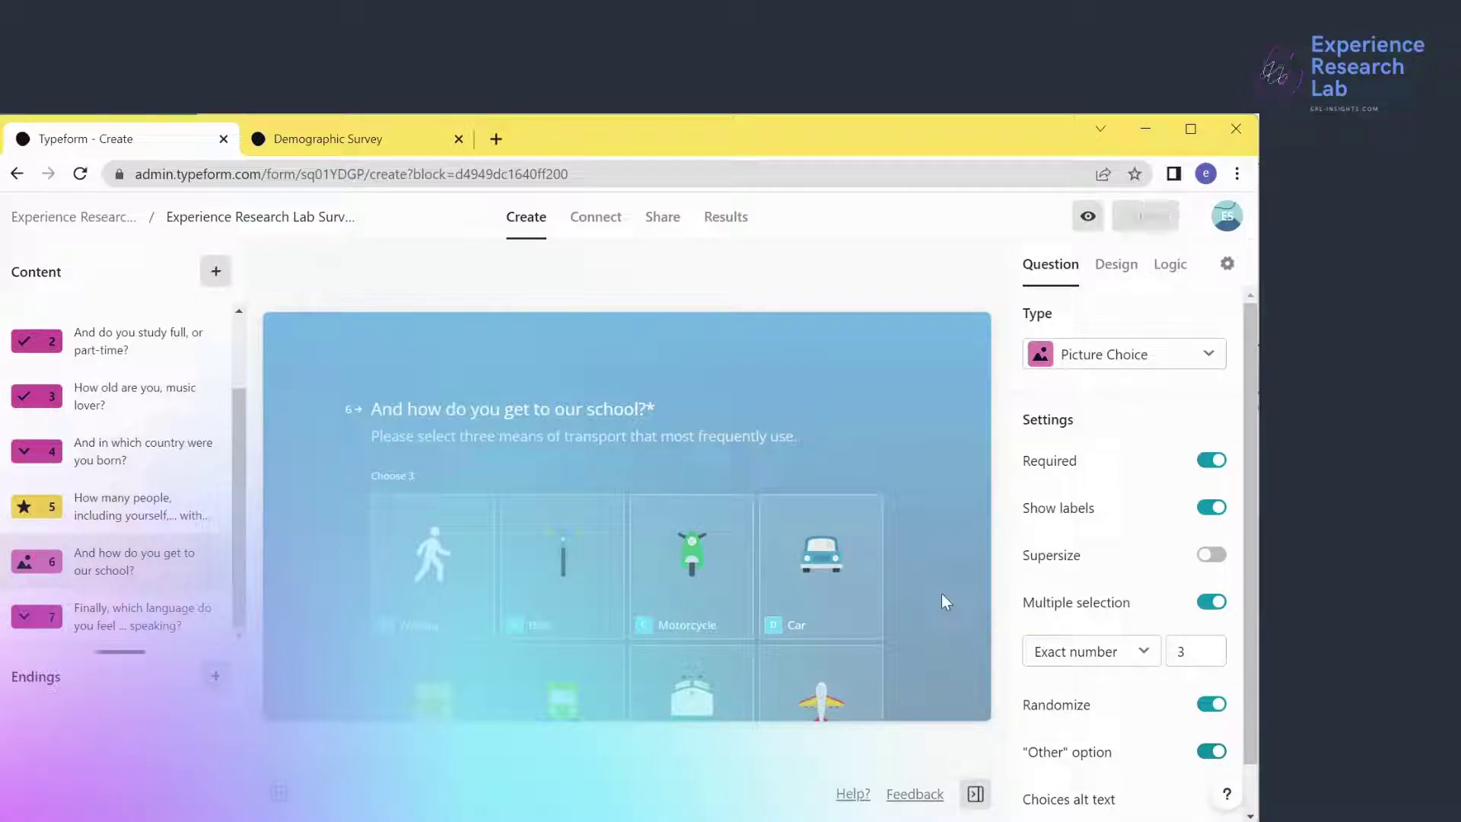
mouse_move(794, 615)
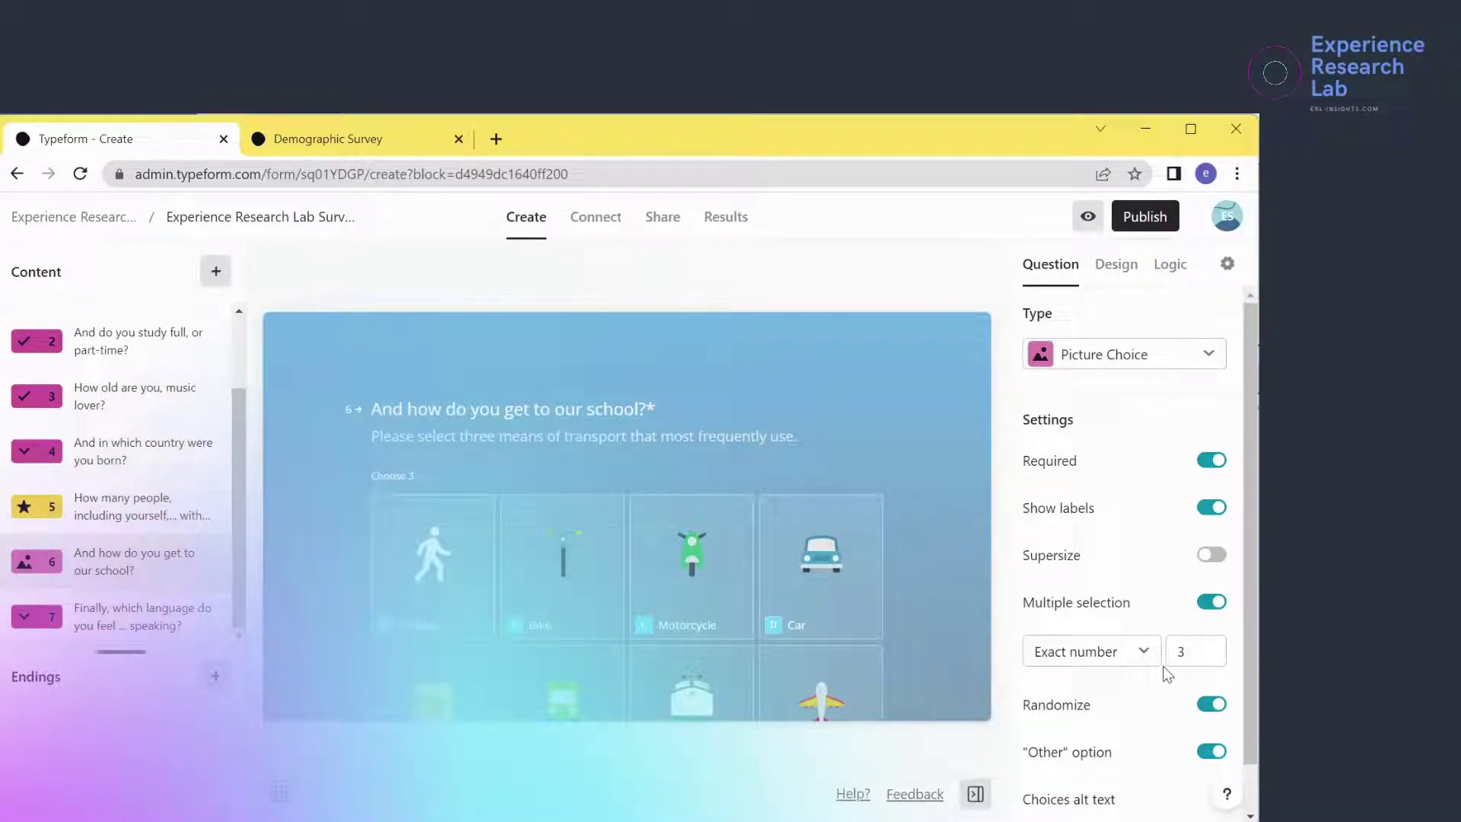
Enter alt text for the first four transport choices: "walking", "bike", "motorcycle" and "car"
scroll(1168, 673, down, 1)
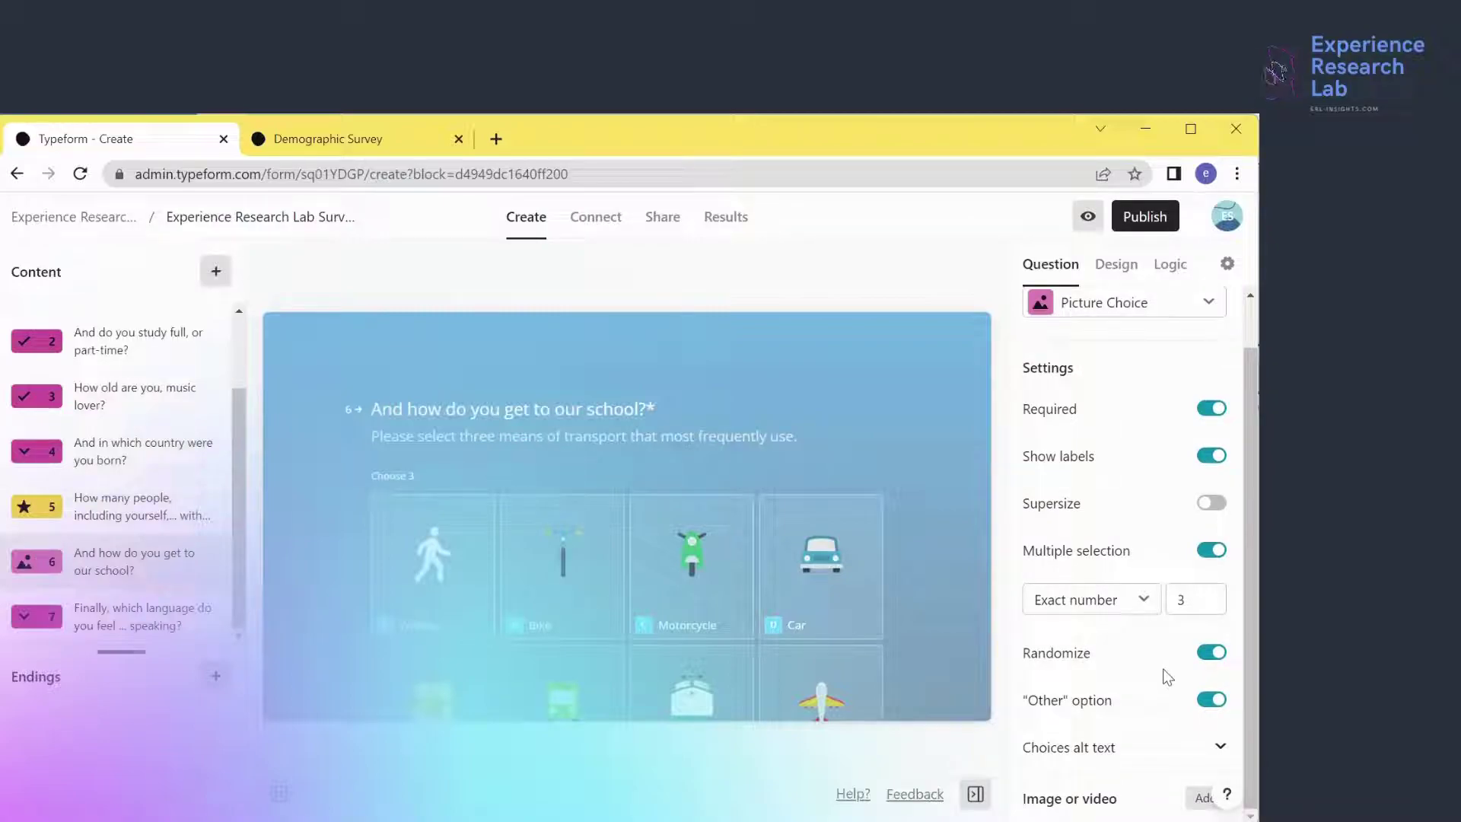
click(1184, 751)
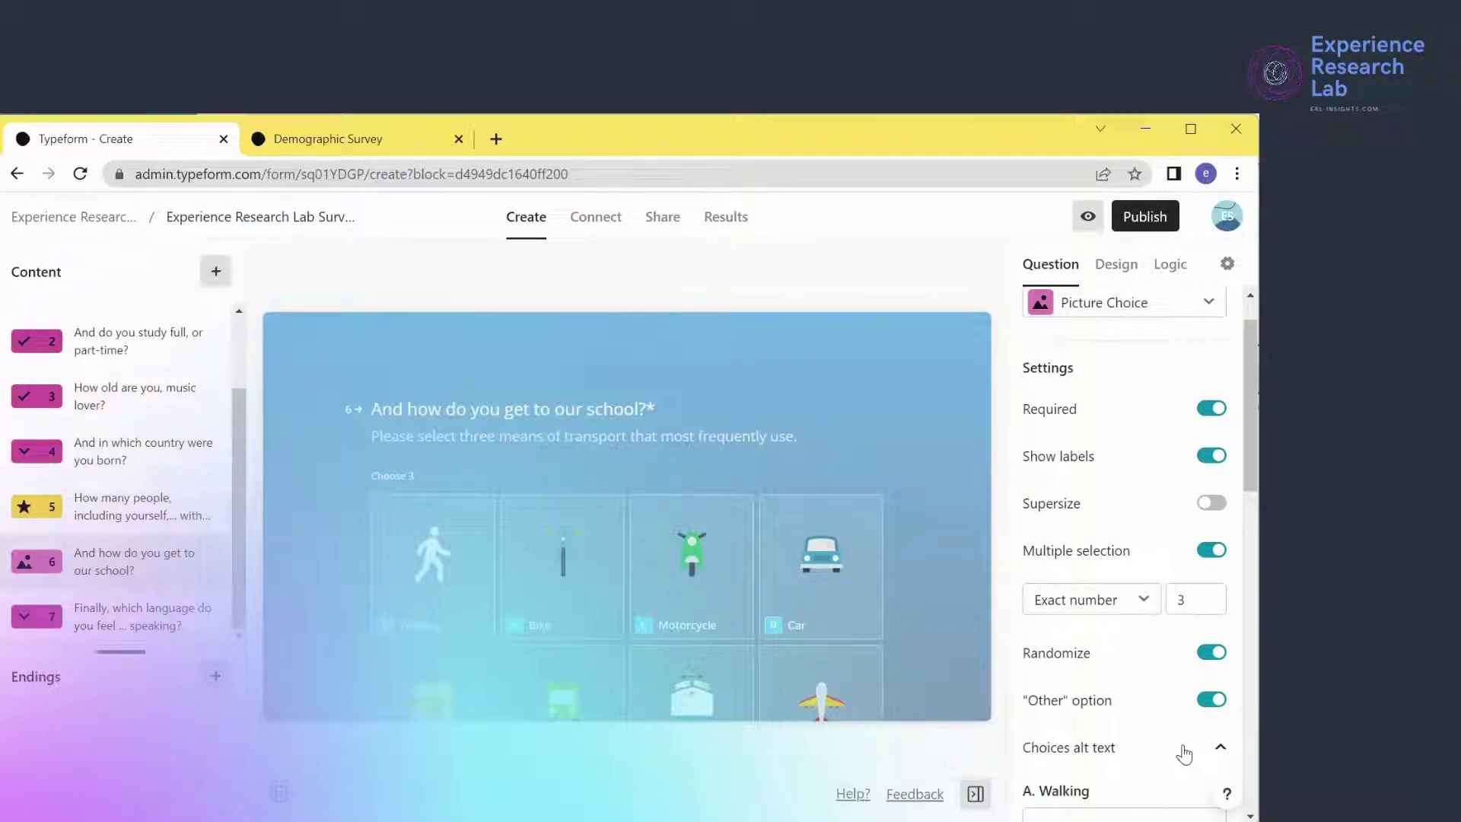
scroll(1184, 754, down, 6)
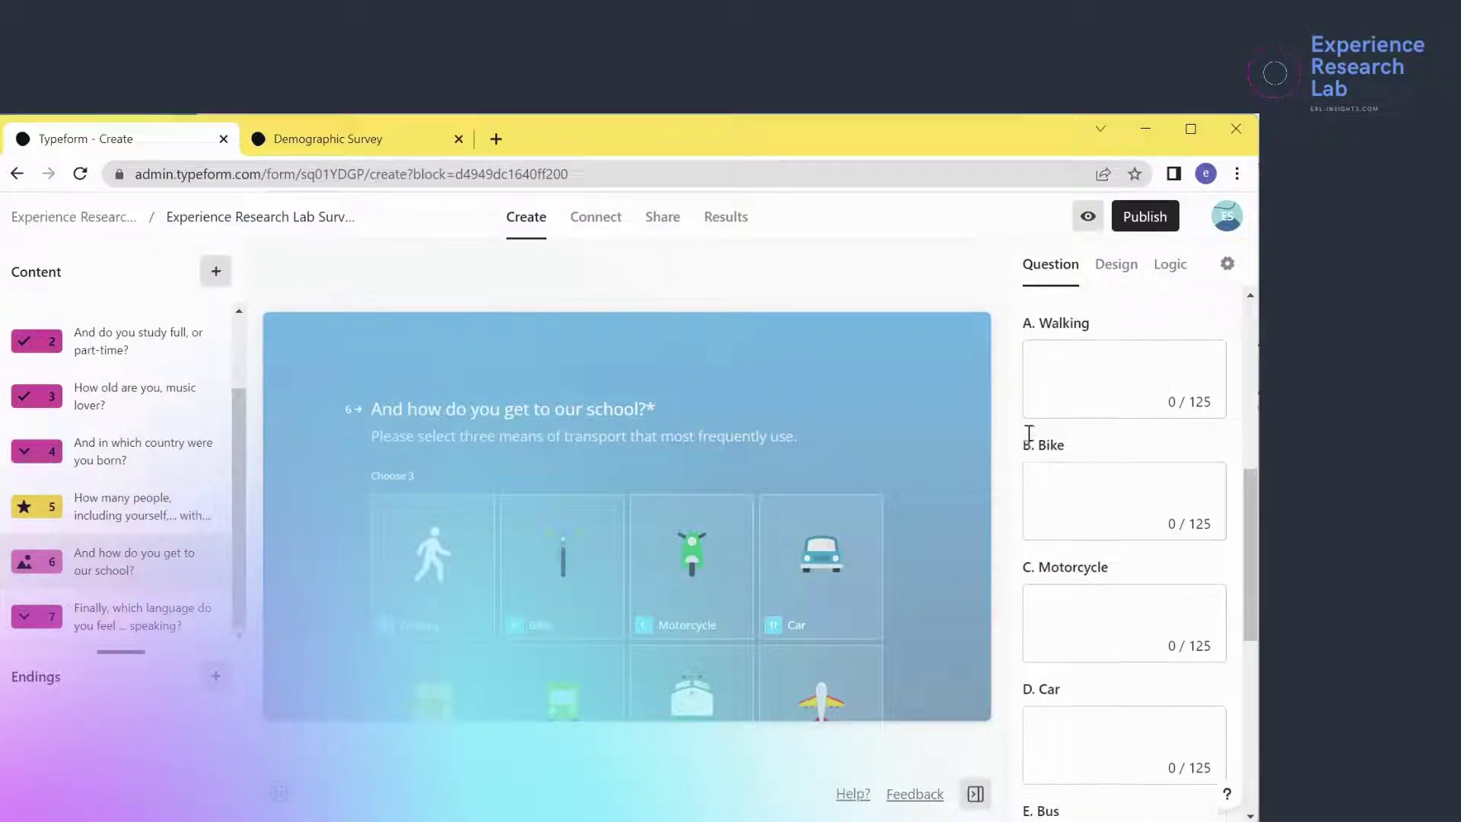
scroll(1029, 434, up, 5)
click(1082, 638)
text(walking)
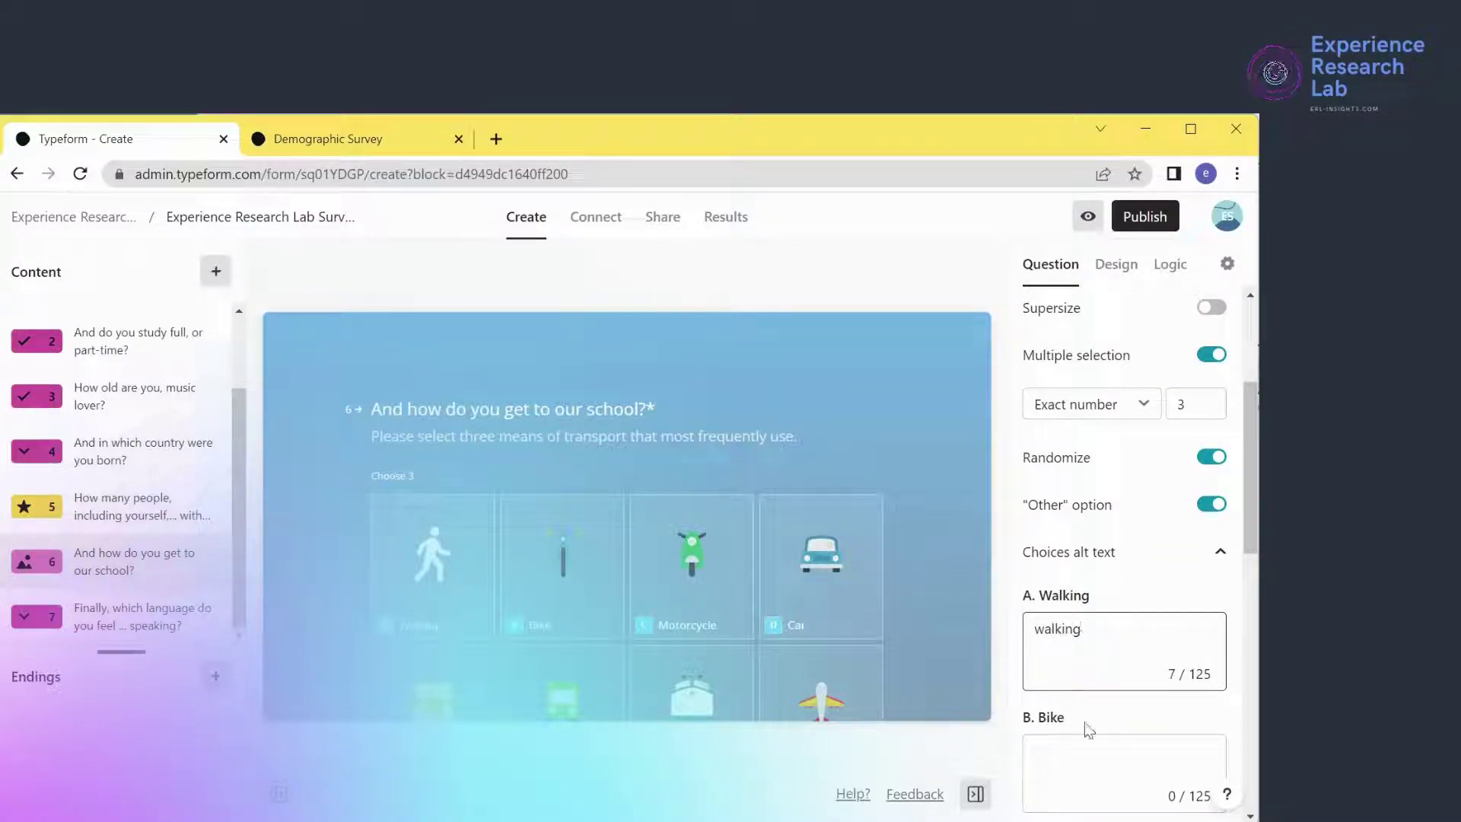
click(1084, 755)
text(bike)
scroll(1098, 736, down, 2)
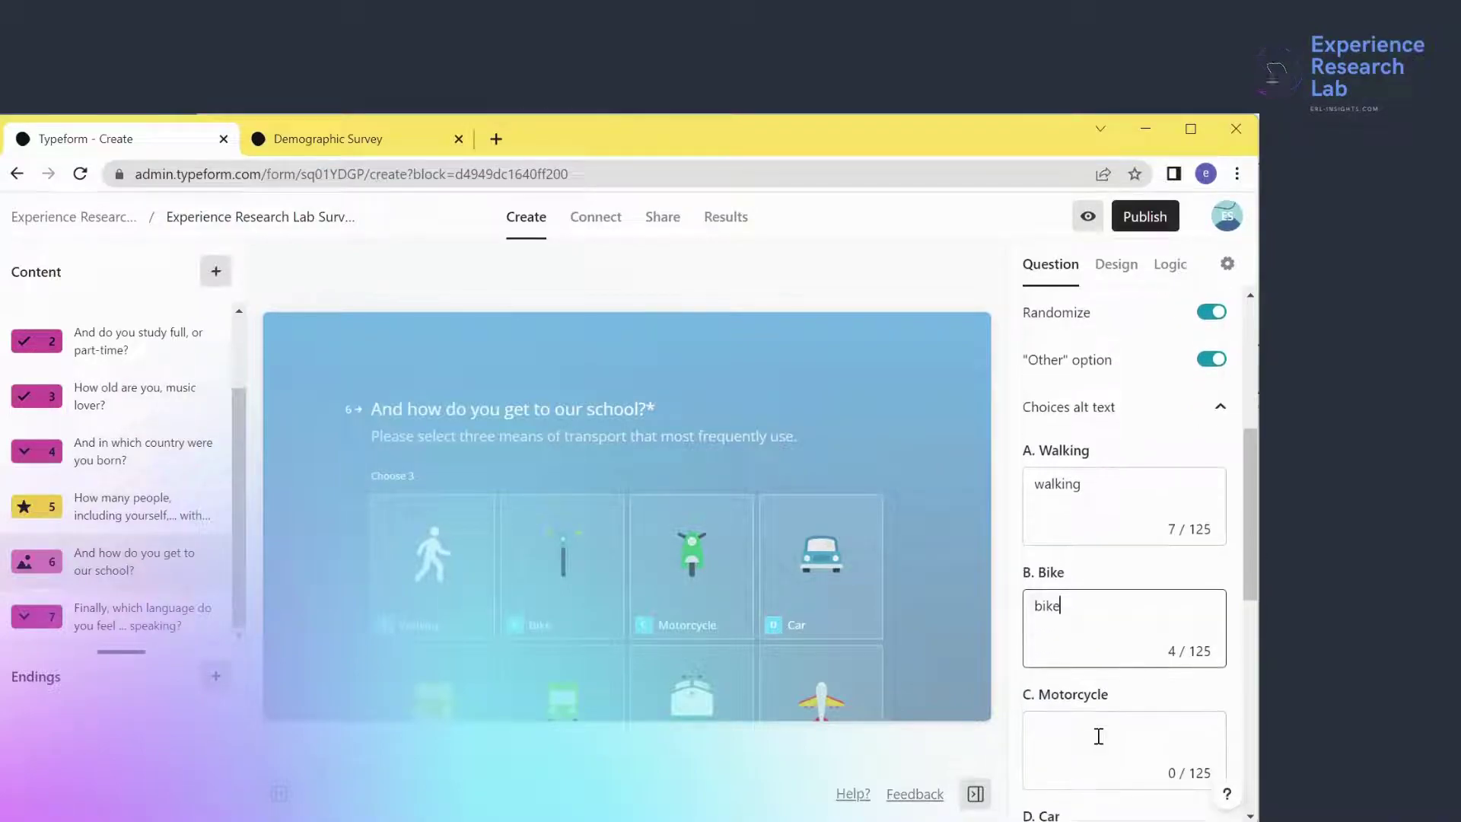
click(1078, 719)
text(motorcycle)
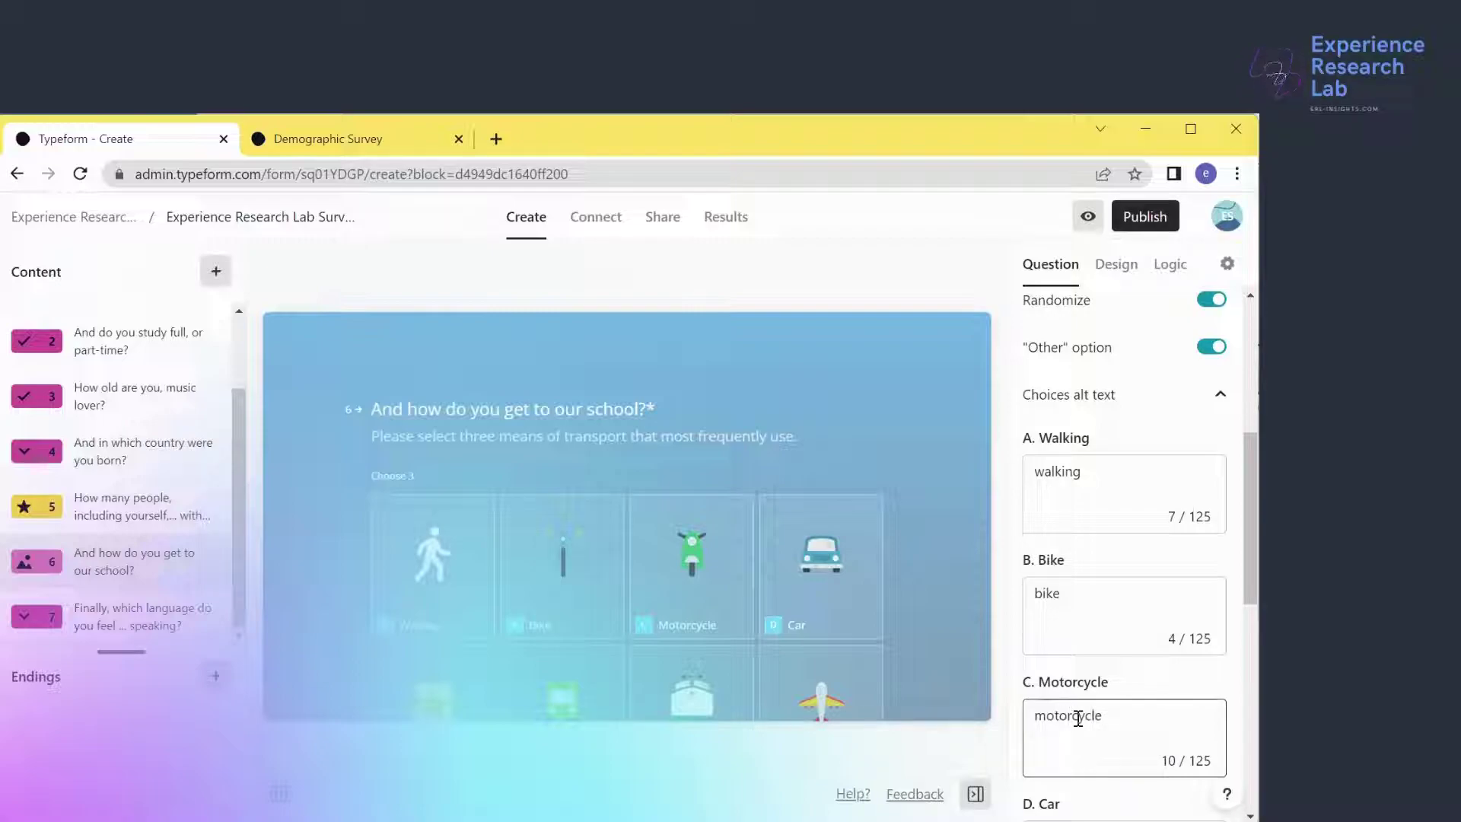
scroll(1079, 719, down, 3)
text(car)
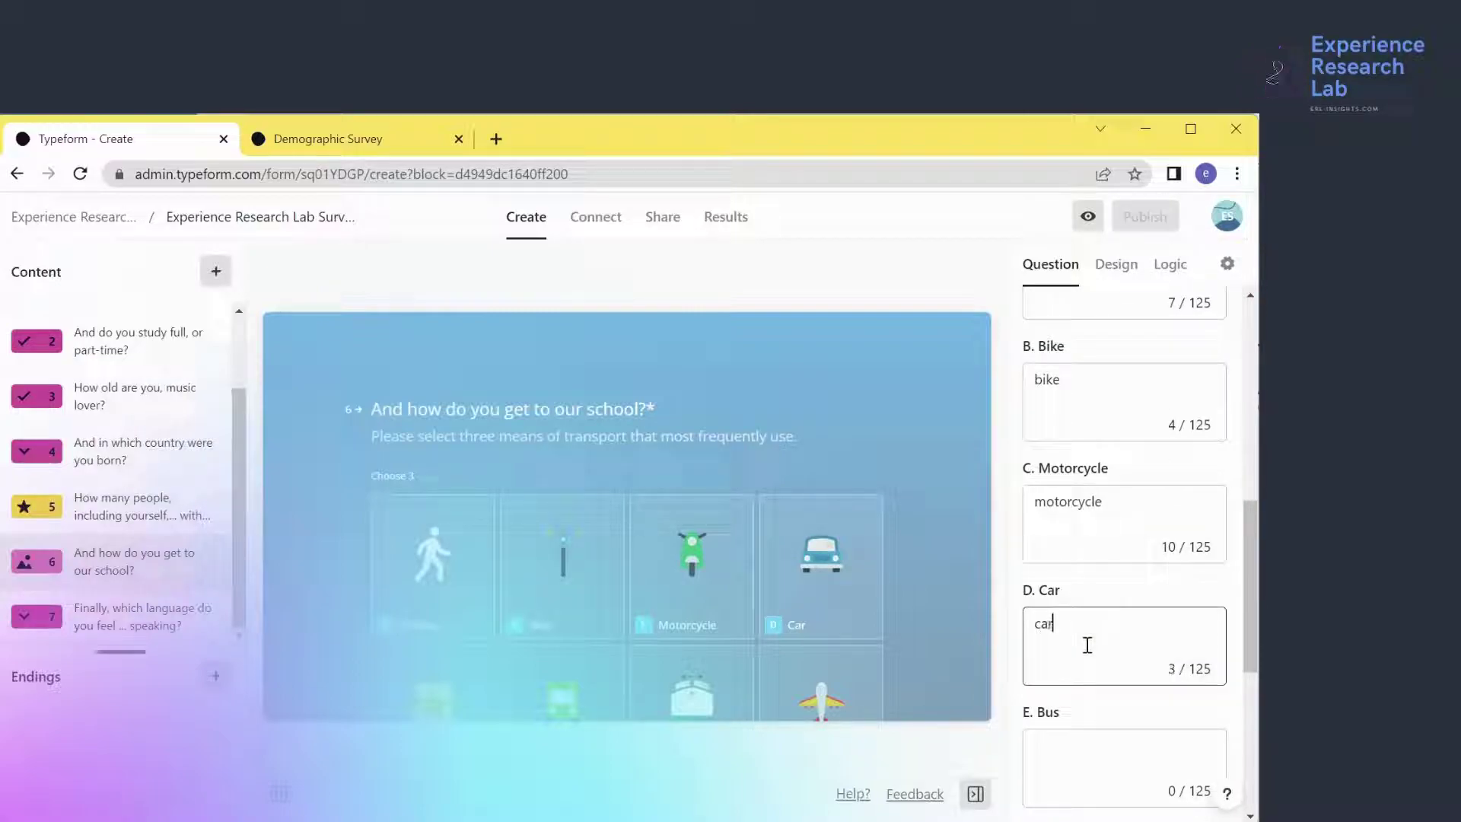
Enter alt text for the remaining transport choices: "bus", "metro", "train" and "airplane"
click(1079, 748)
text(bus)
scroll(1080, 748, down, 3)
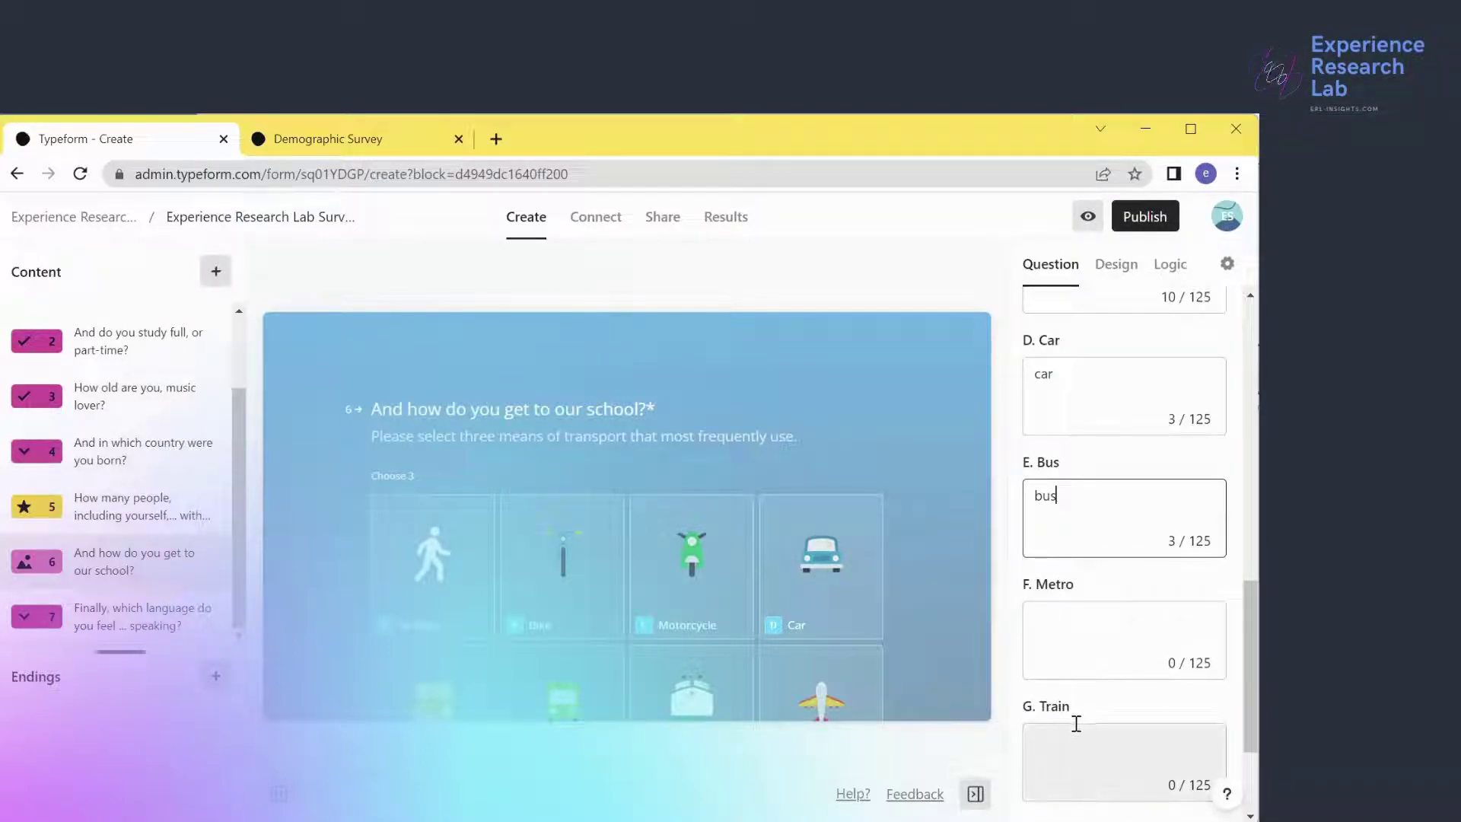
click(1076, 664)
scroll(1075, 627, down, 1)
text(metro)
click(1108, 751)
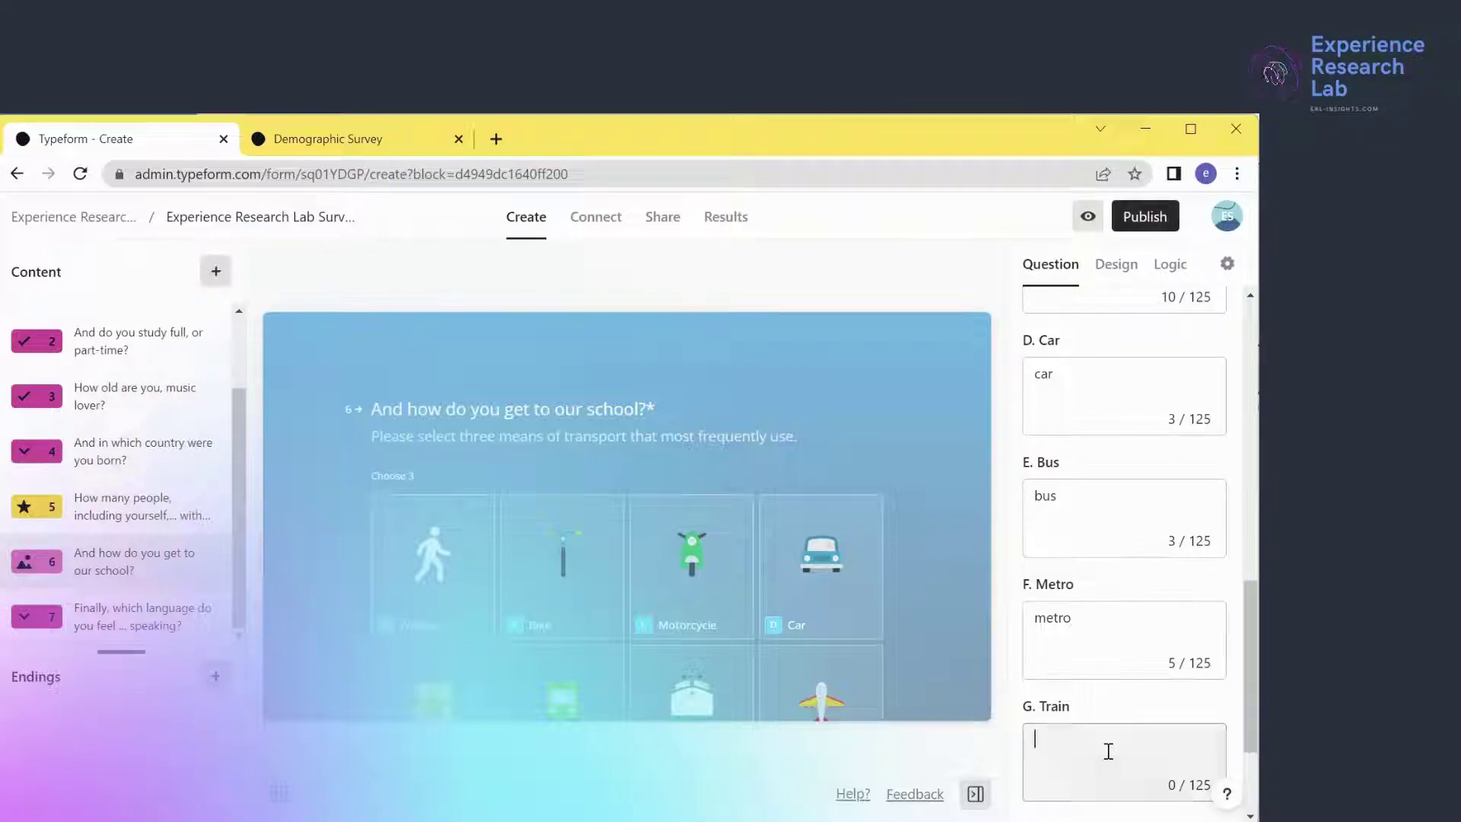
text(train)
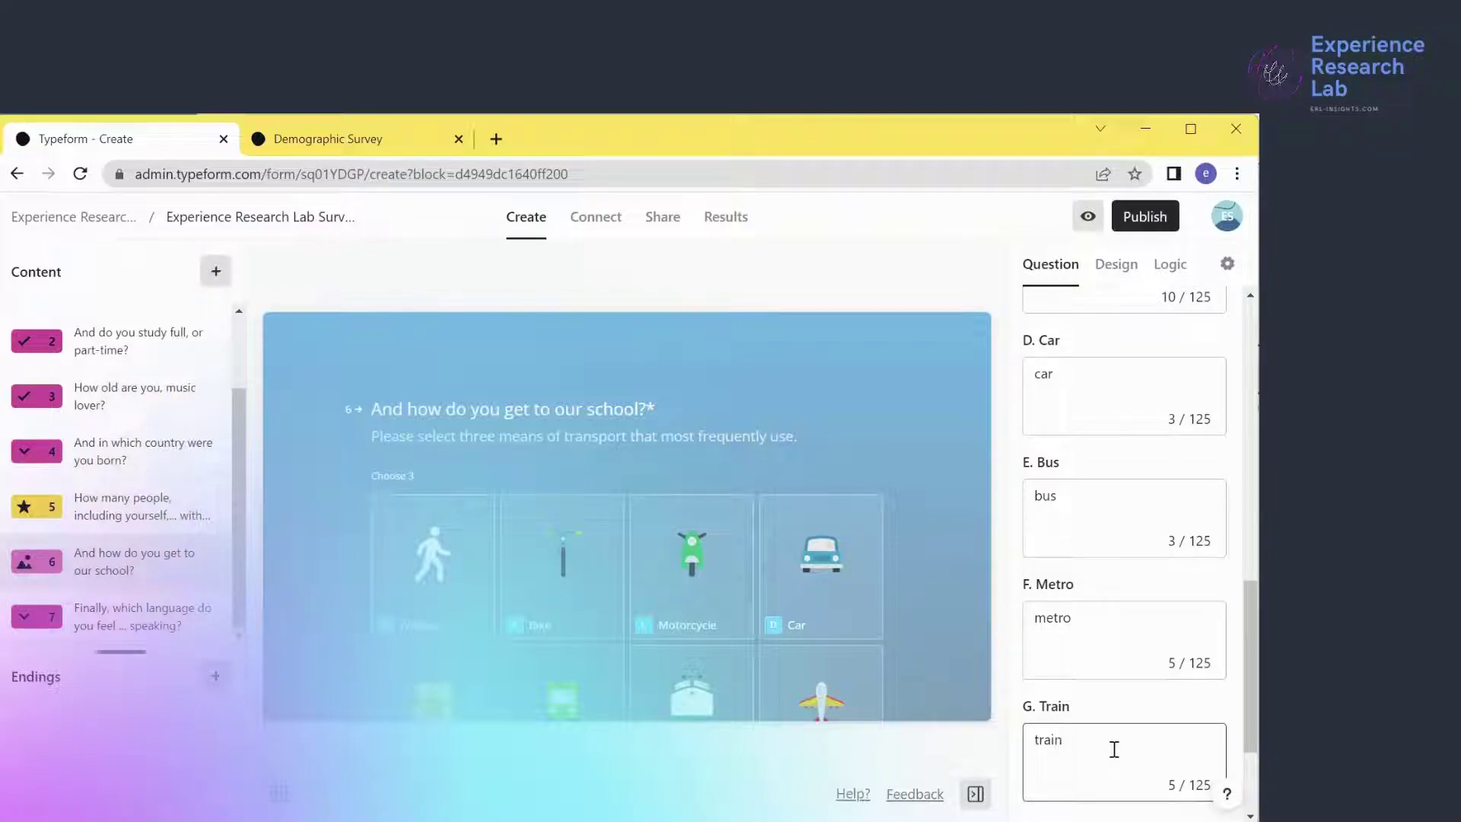
scroll(1114, 750, down, 3)
click(1103, 693)
text(airplane)
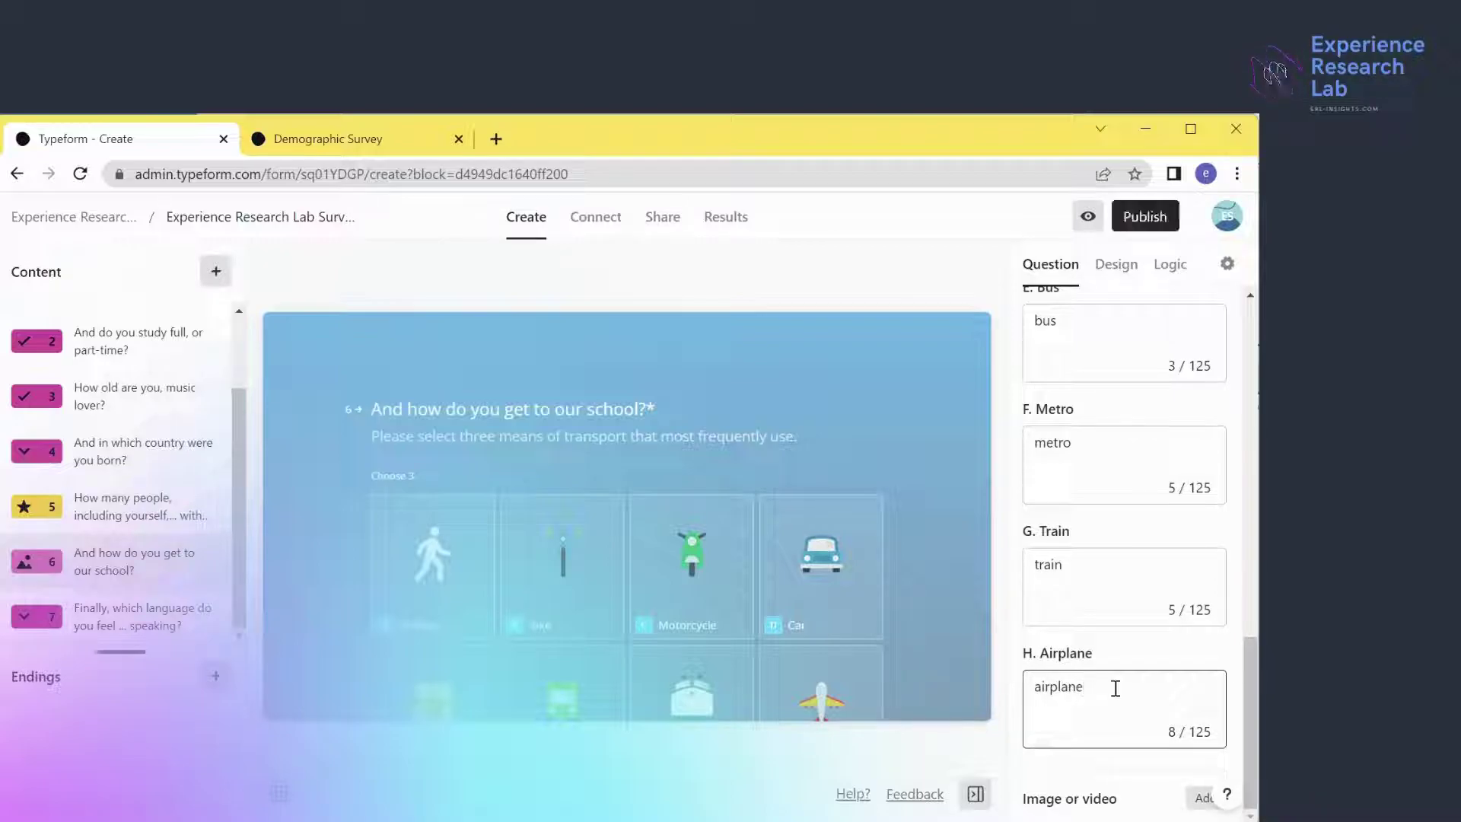
Make the most-comfortable-language dropdown question required and turn on alphabetical order for its choices
click(117, 622)
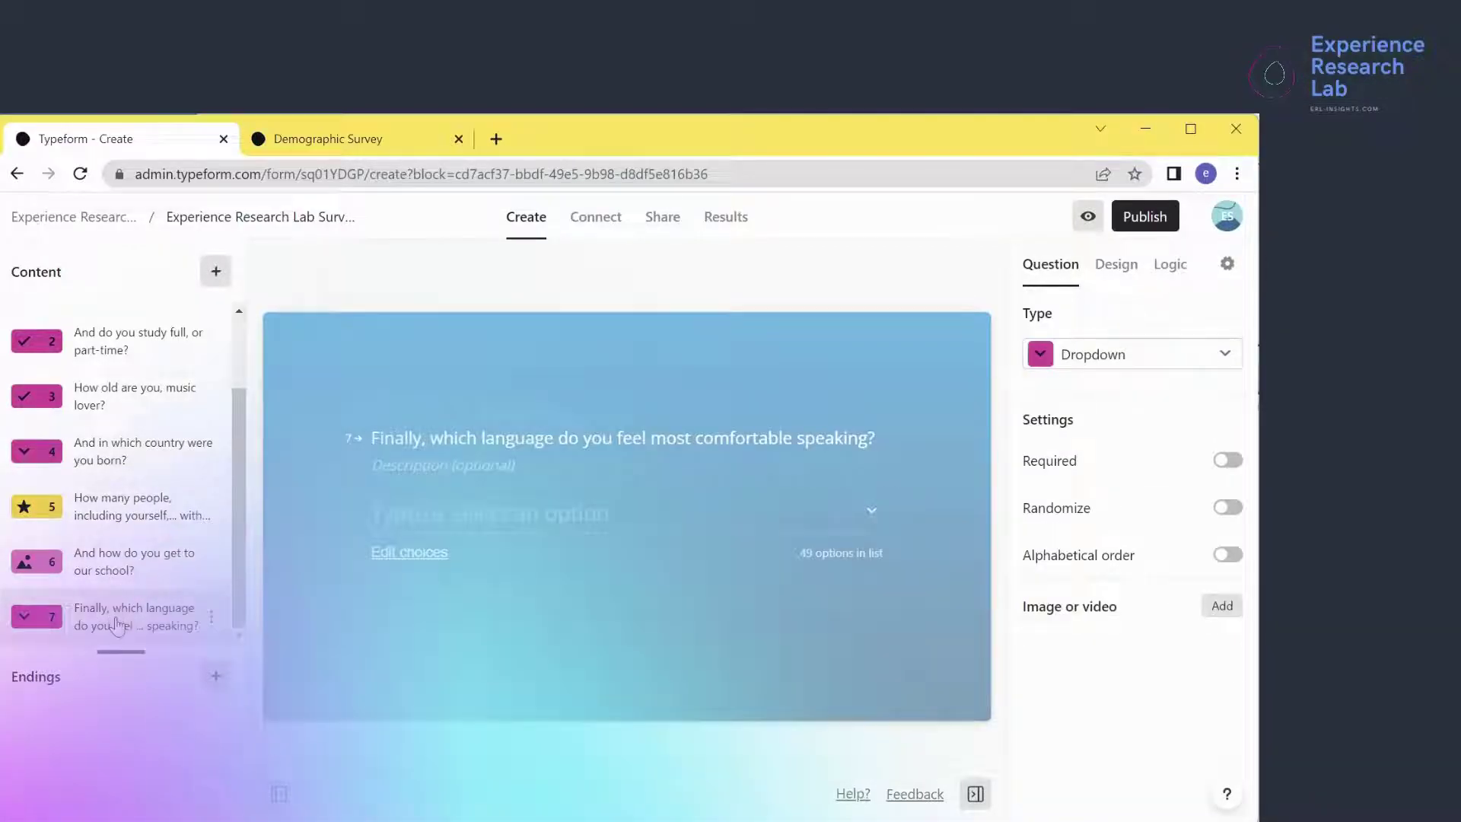
click(105, 451)
click(101, 613)
click(1226, 461)
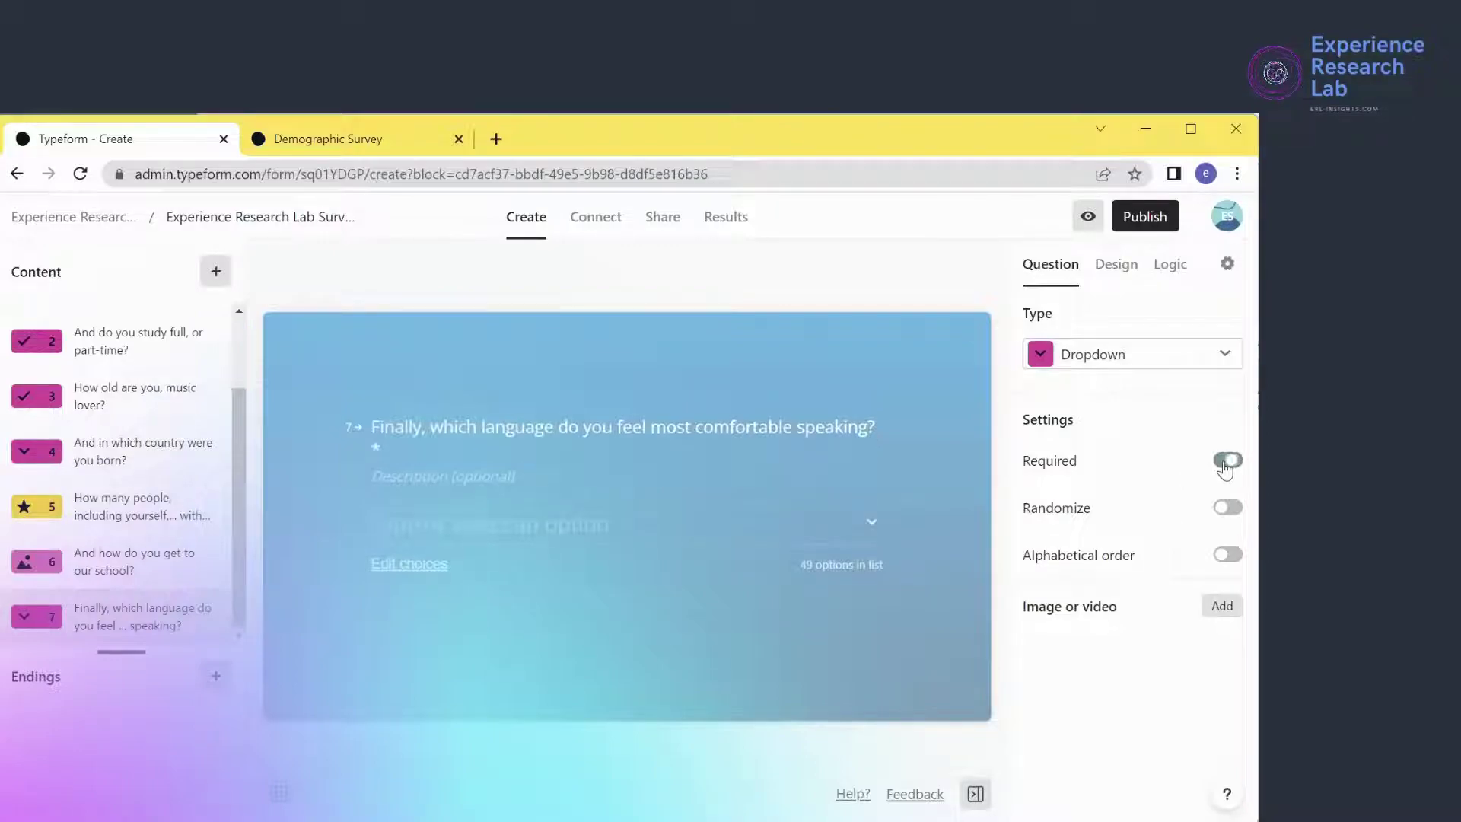
click(1230, 556)
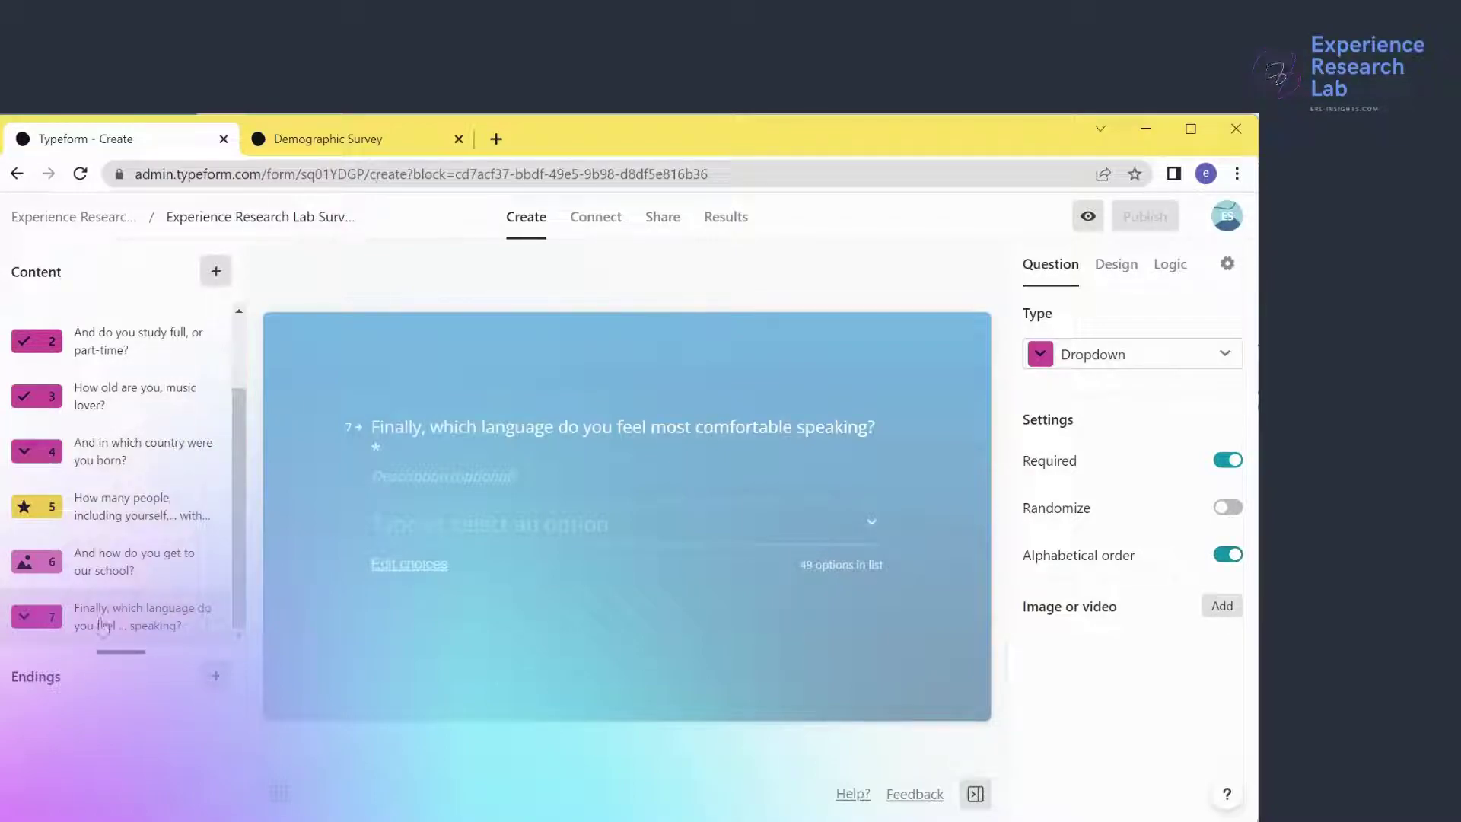
Add an end screen to the survey and label its button "Visit our website"
click(215, 680)
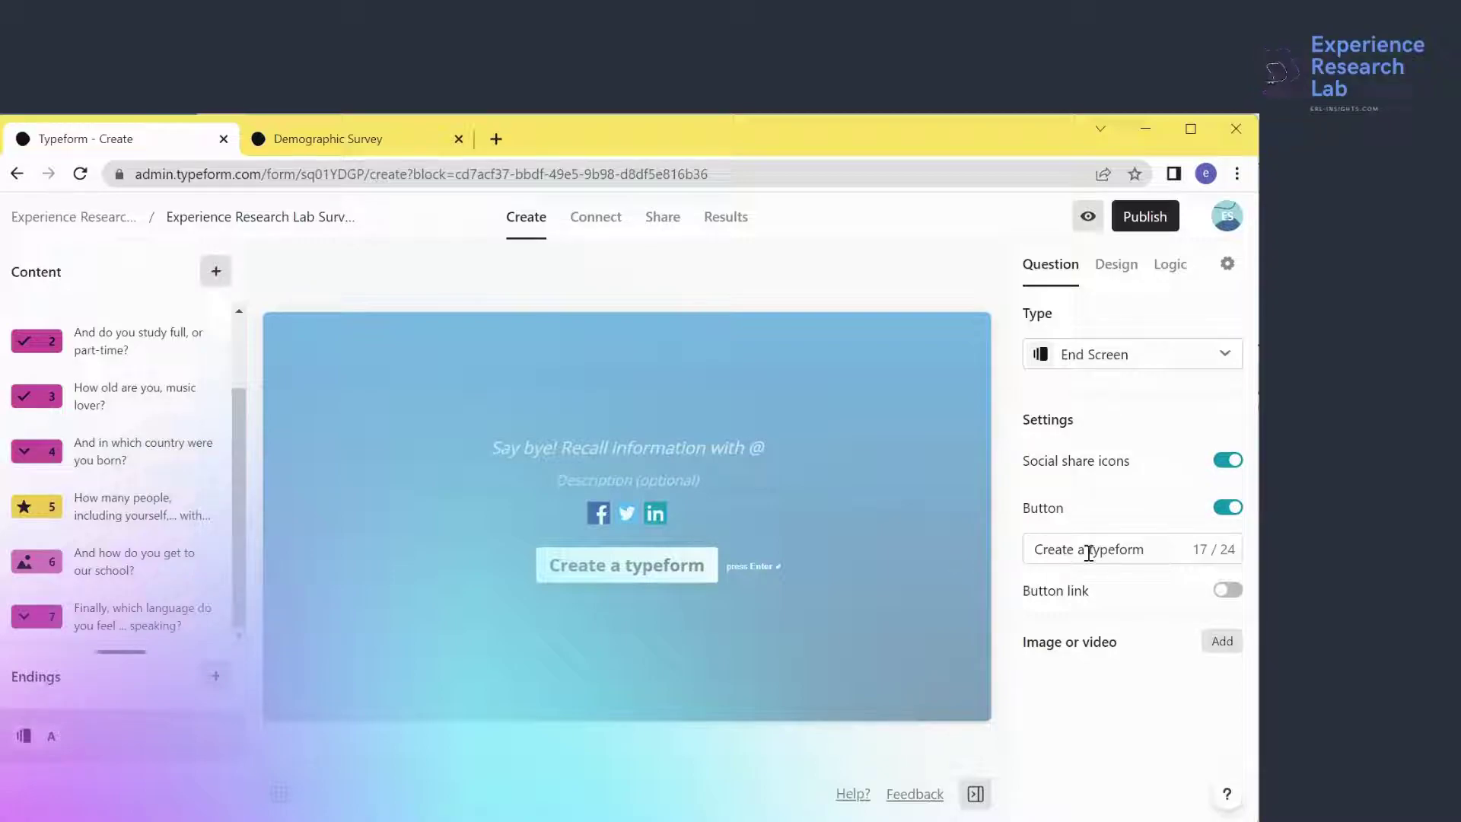
click(1151, 551)
triple_click(1092, 548)
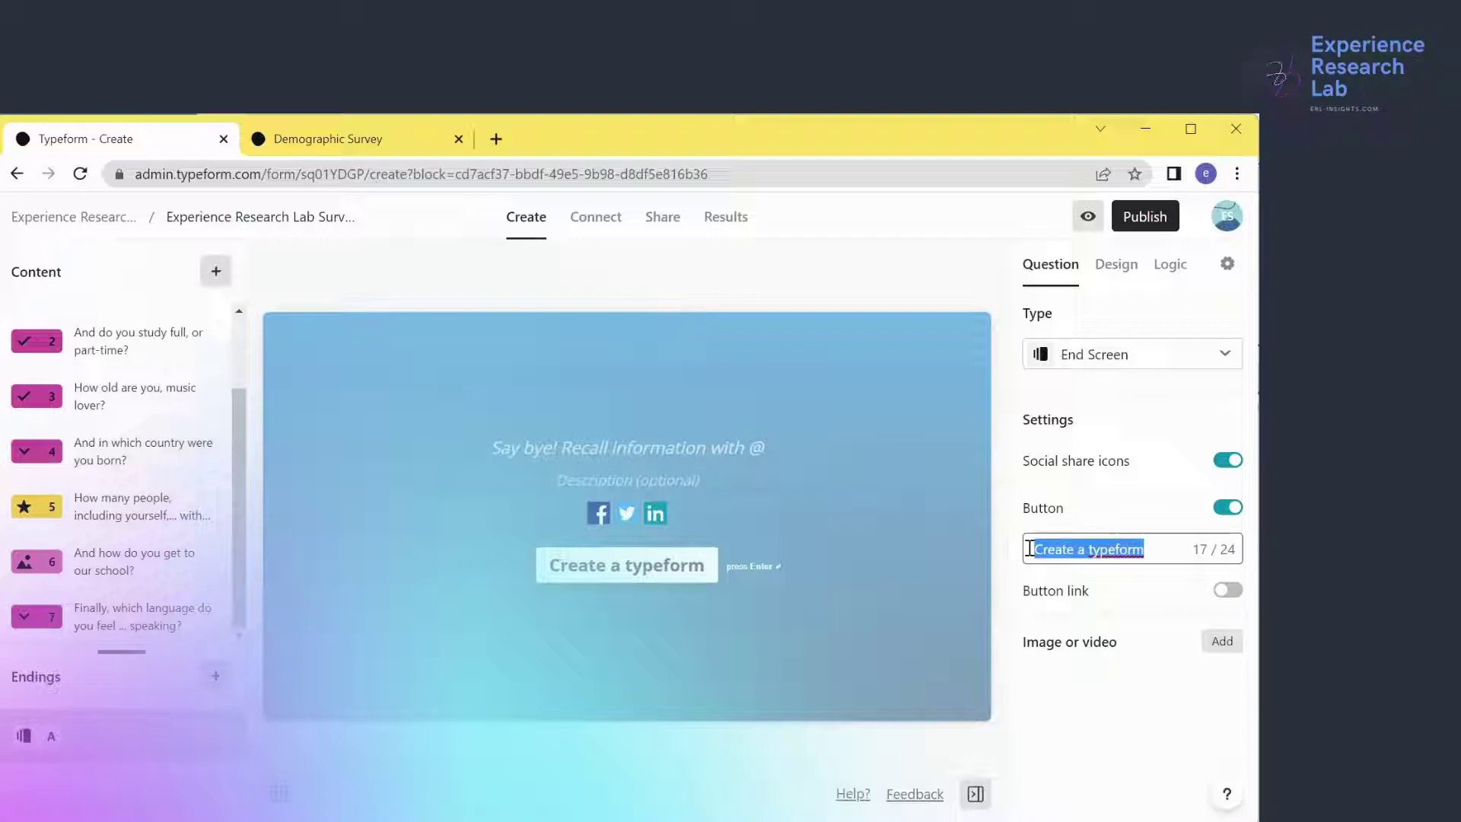
text(V)
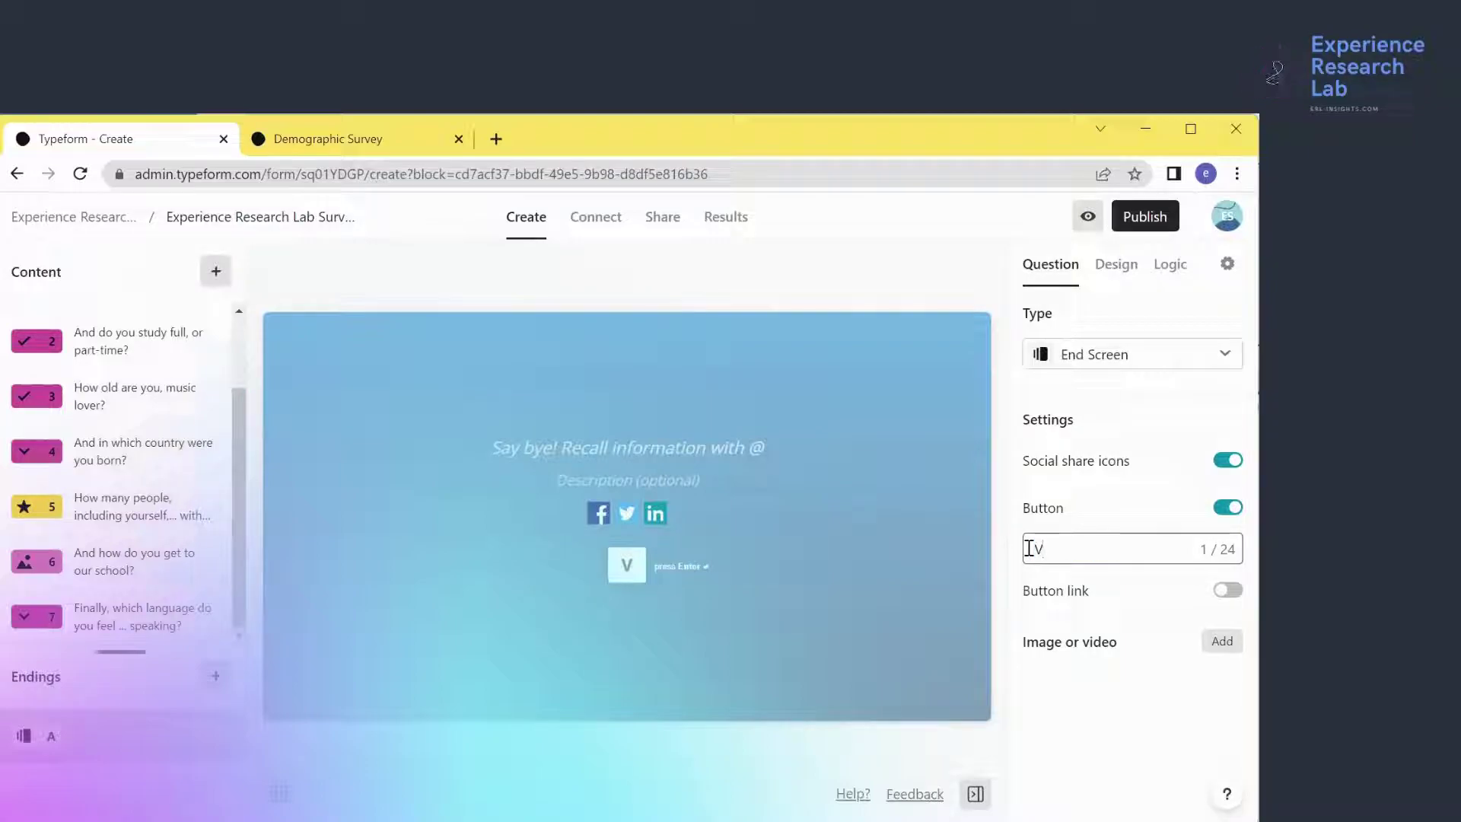
text(isit website)
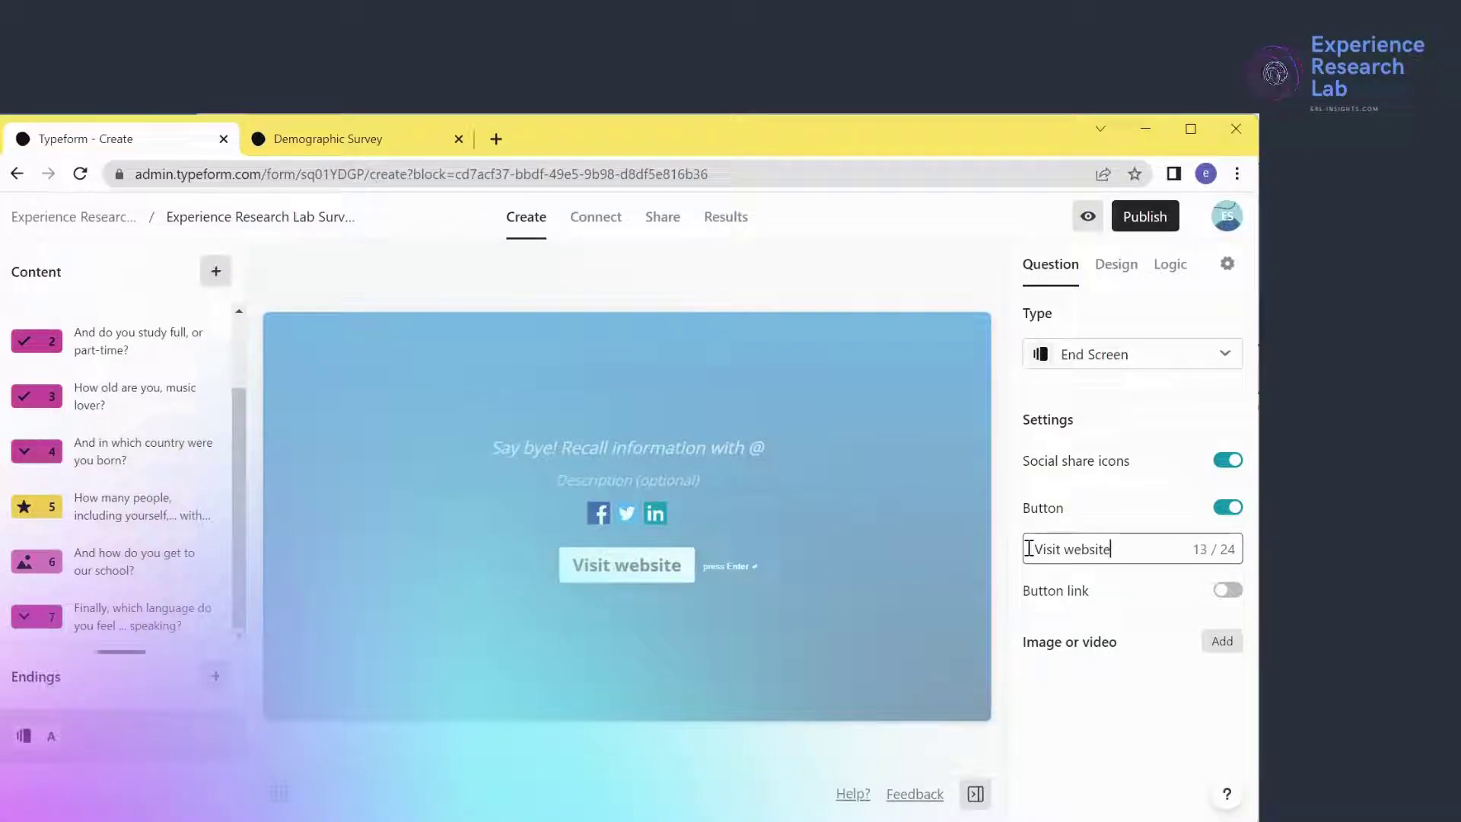
key(Left)
key(Left)
key(Left)
key(Left)
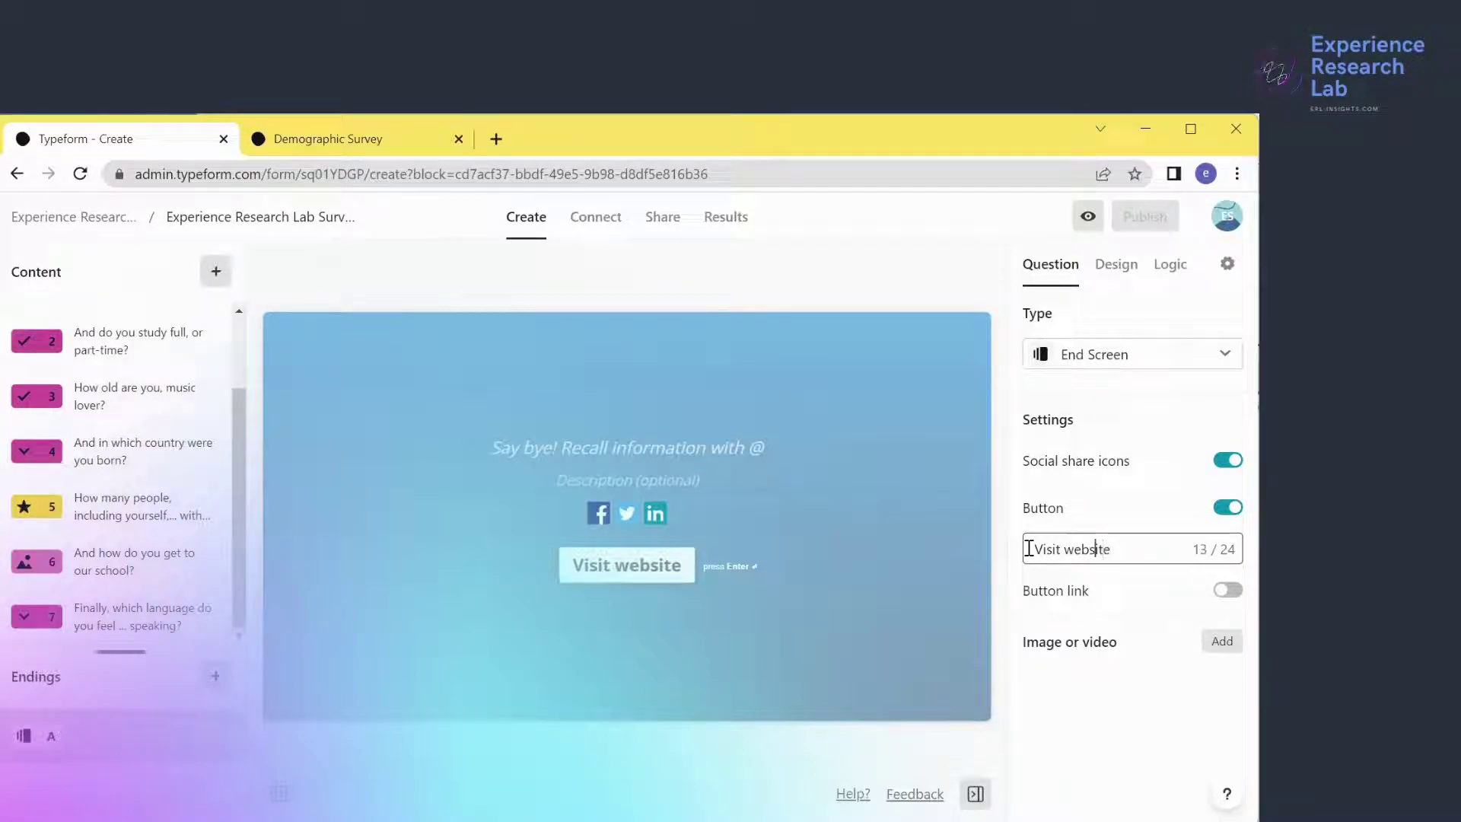
key(Left)
key(Left)
key(Left)
key(Left)
text(our)
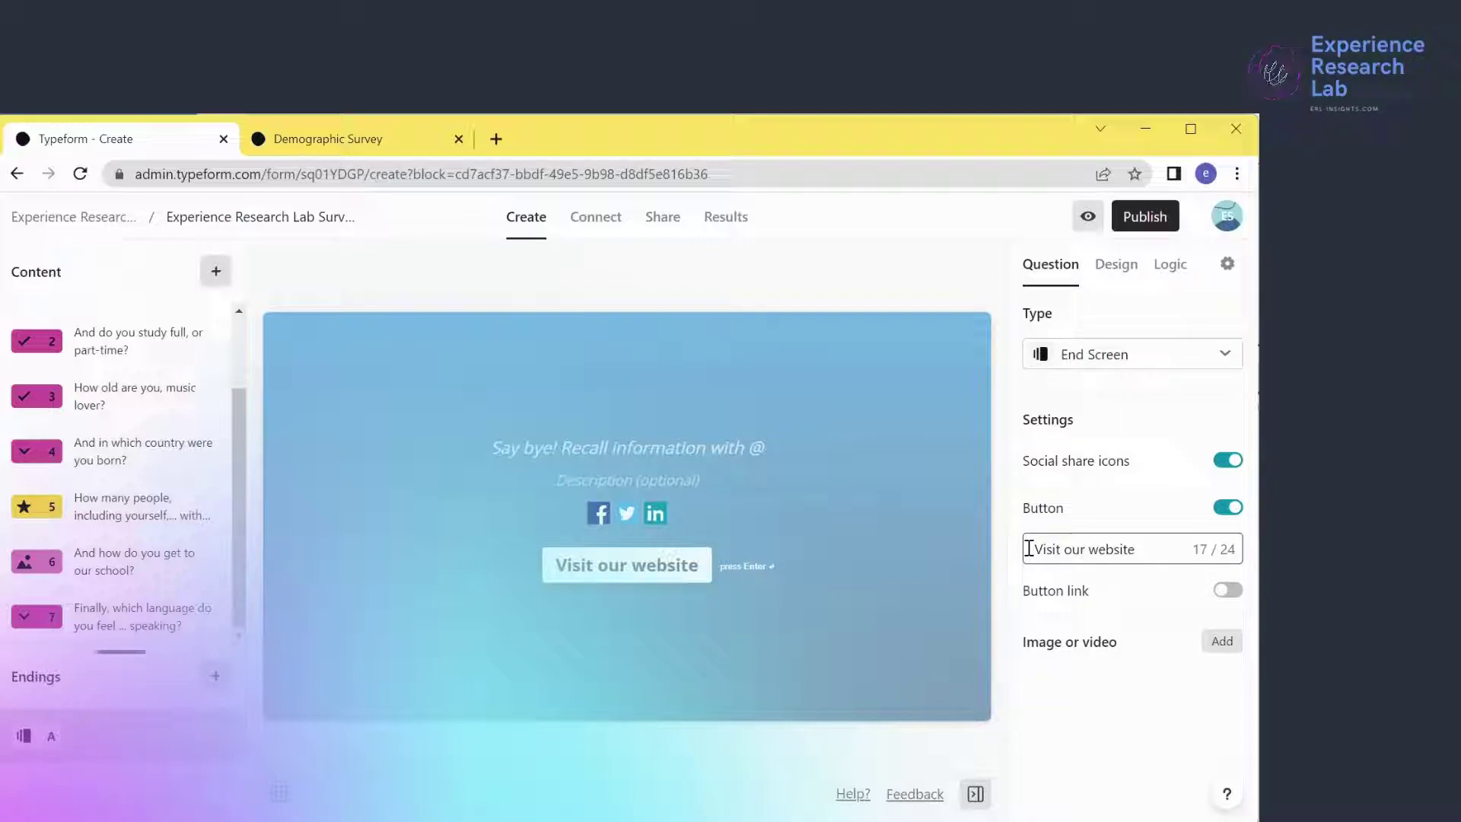
Turn on the end screen's button link and set its URL to erl-insights.com
click(1227, 590)
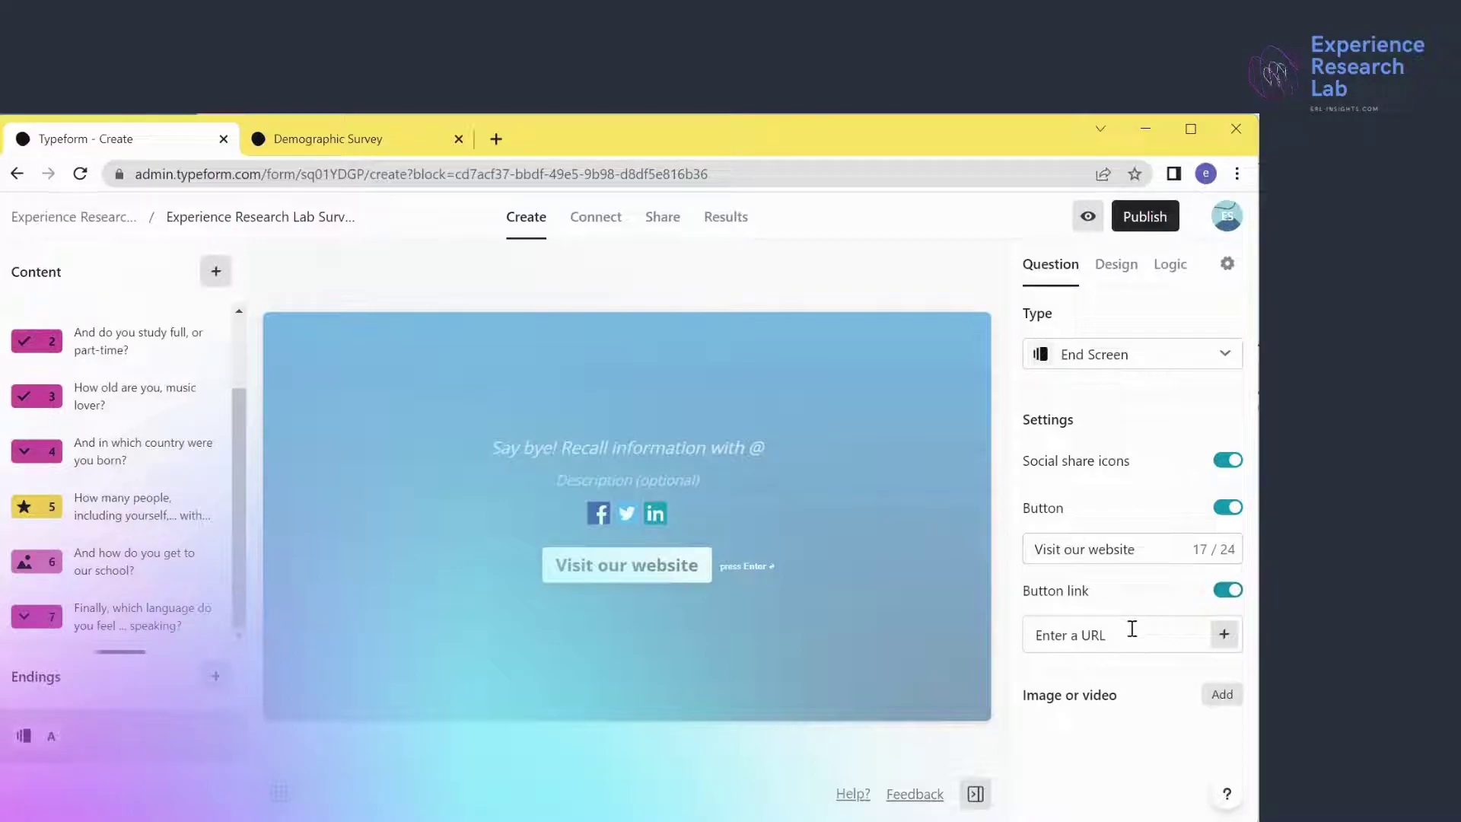
click(1112, 643)
text(erl-insights.com)
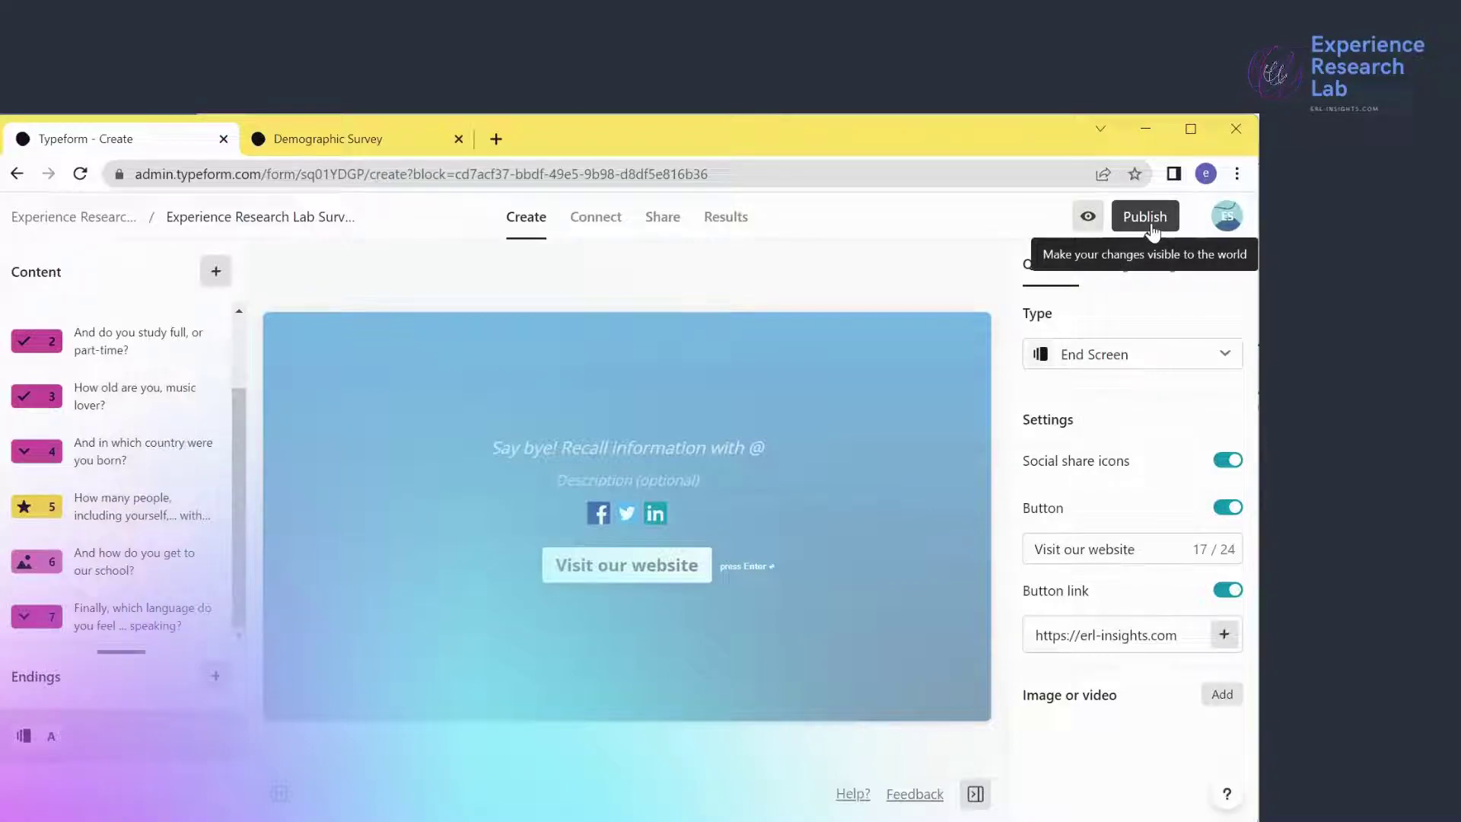
Publish the survey, copy its share link and open the live survey in a new browser tab
click(1151, 220)
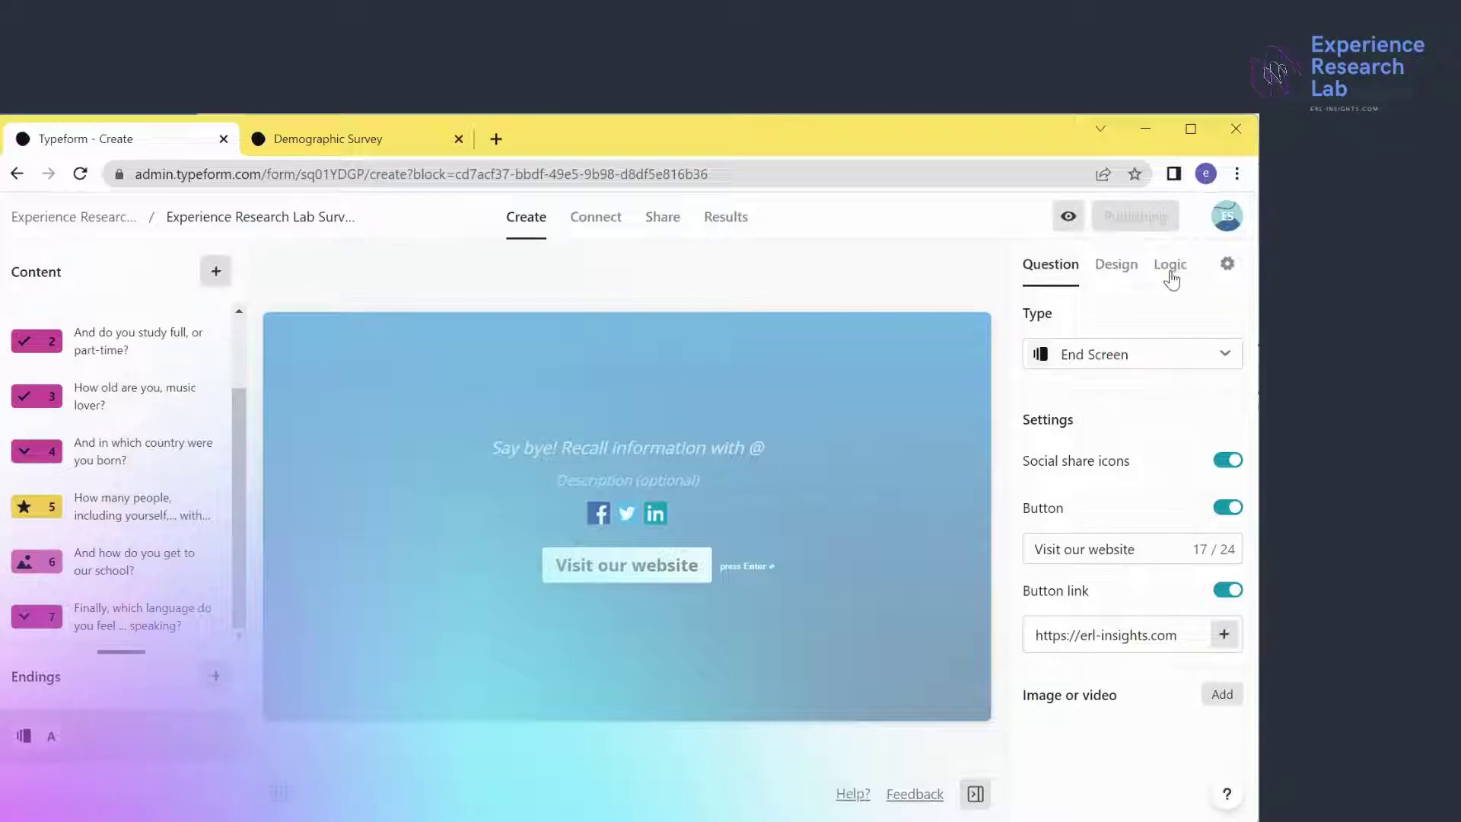
click(1115, 327)
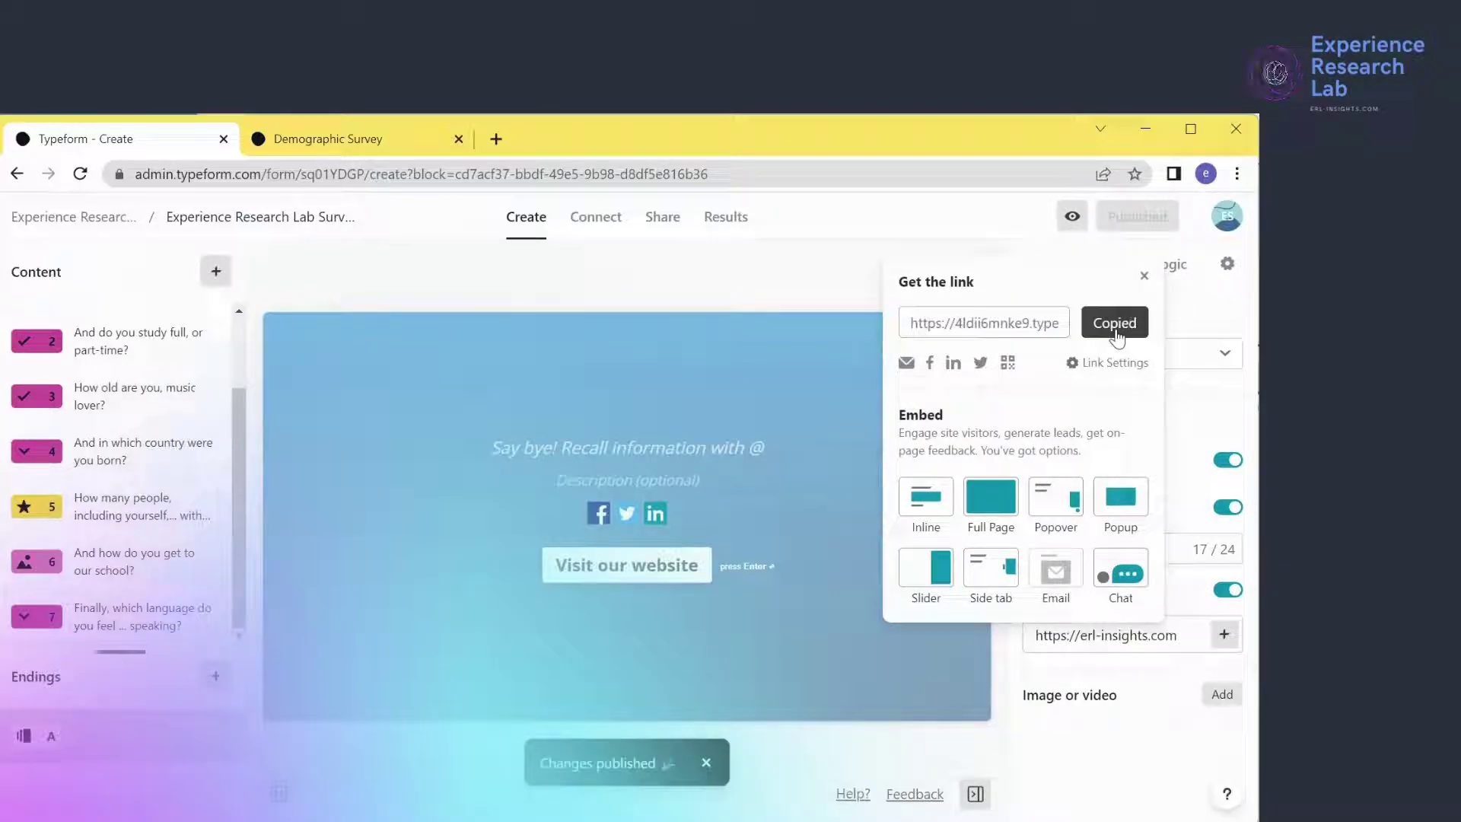
click(495, 139)
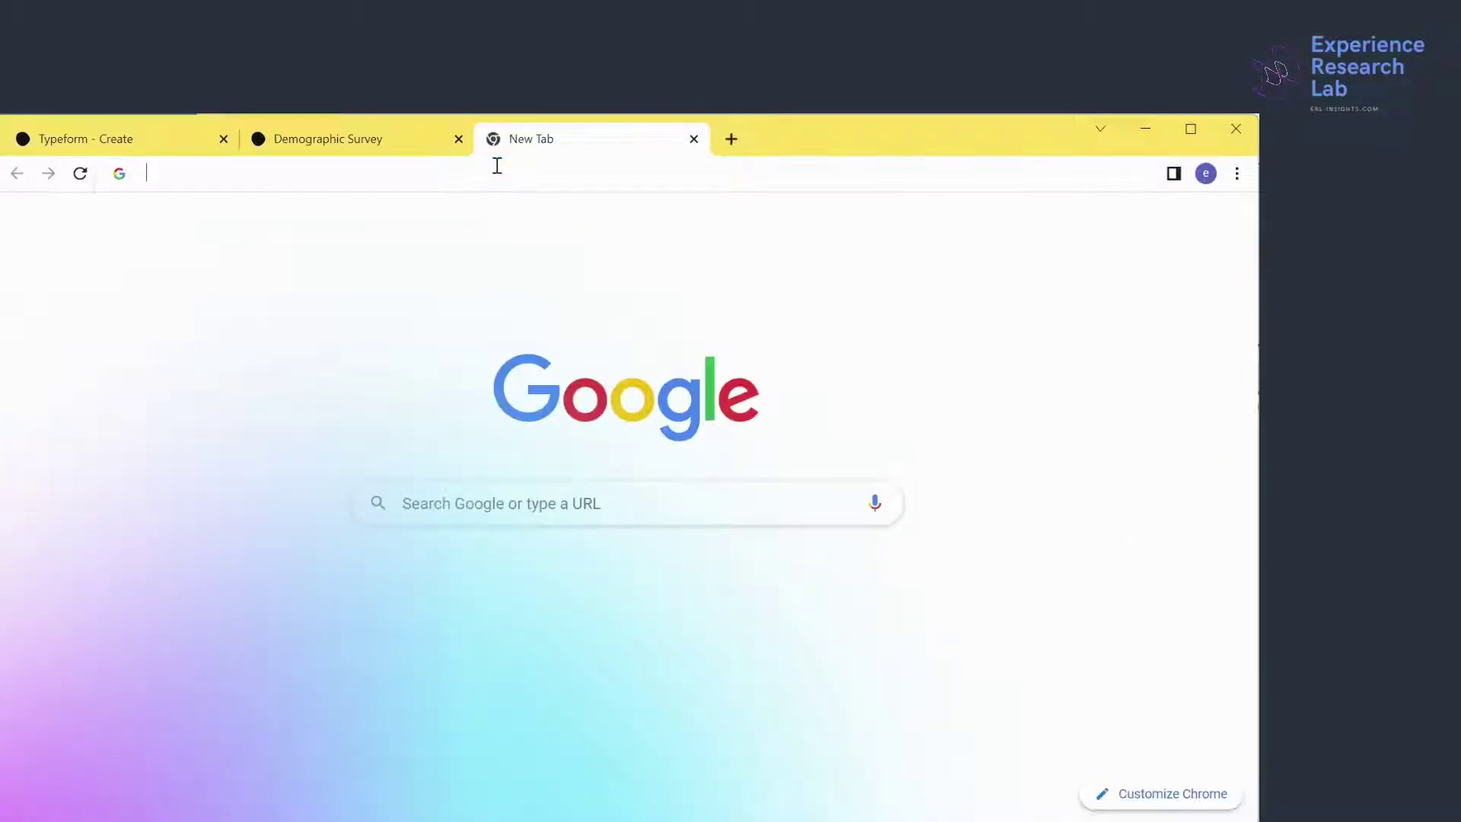
click(497, 166)
key(ctrl+v)
key(Return)
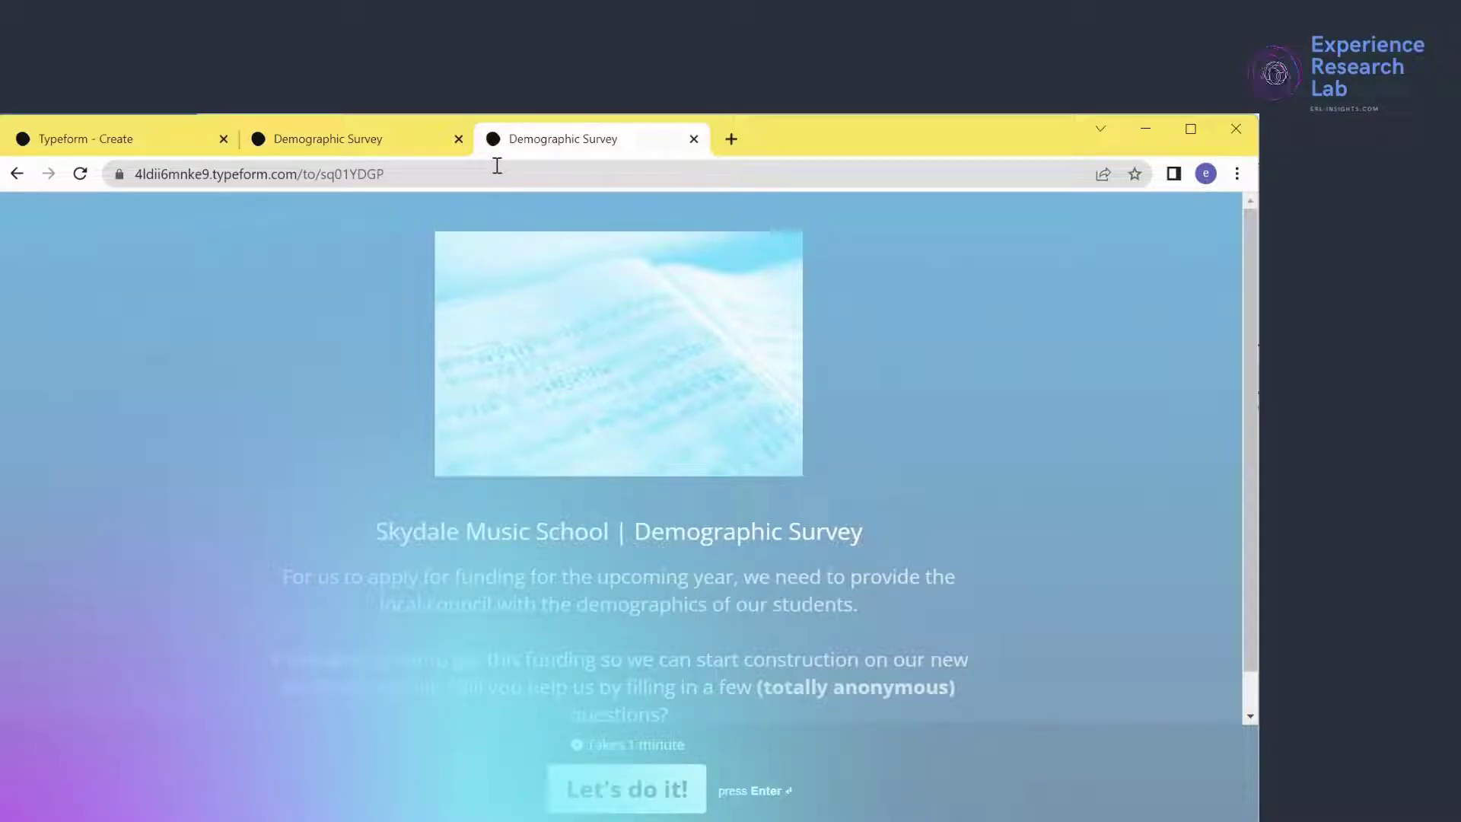
Start the live survey and answer its first three questions with "Under 1 year", "Part-time" and "16 to 24"
click(641, 799)
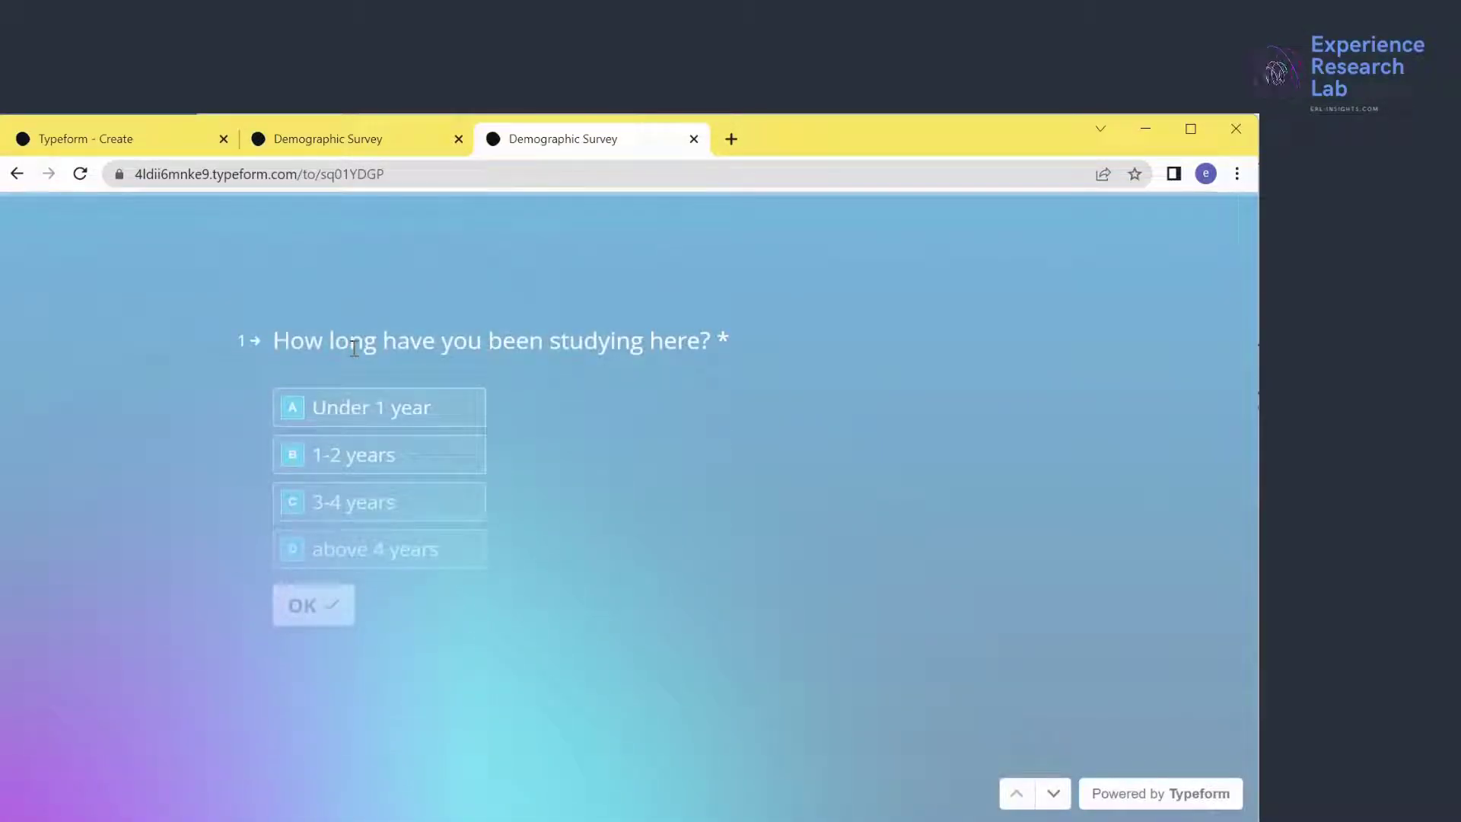
click(339, 609)
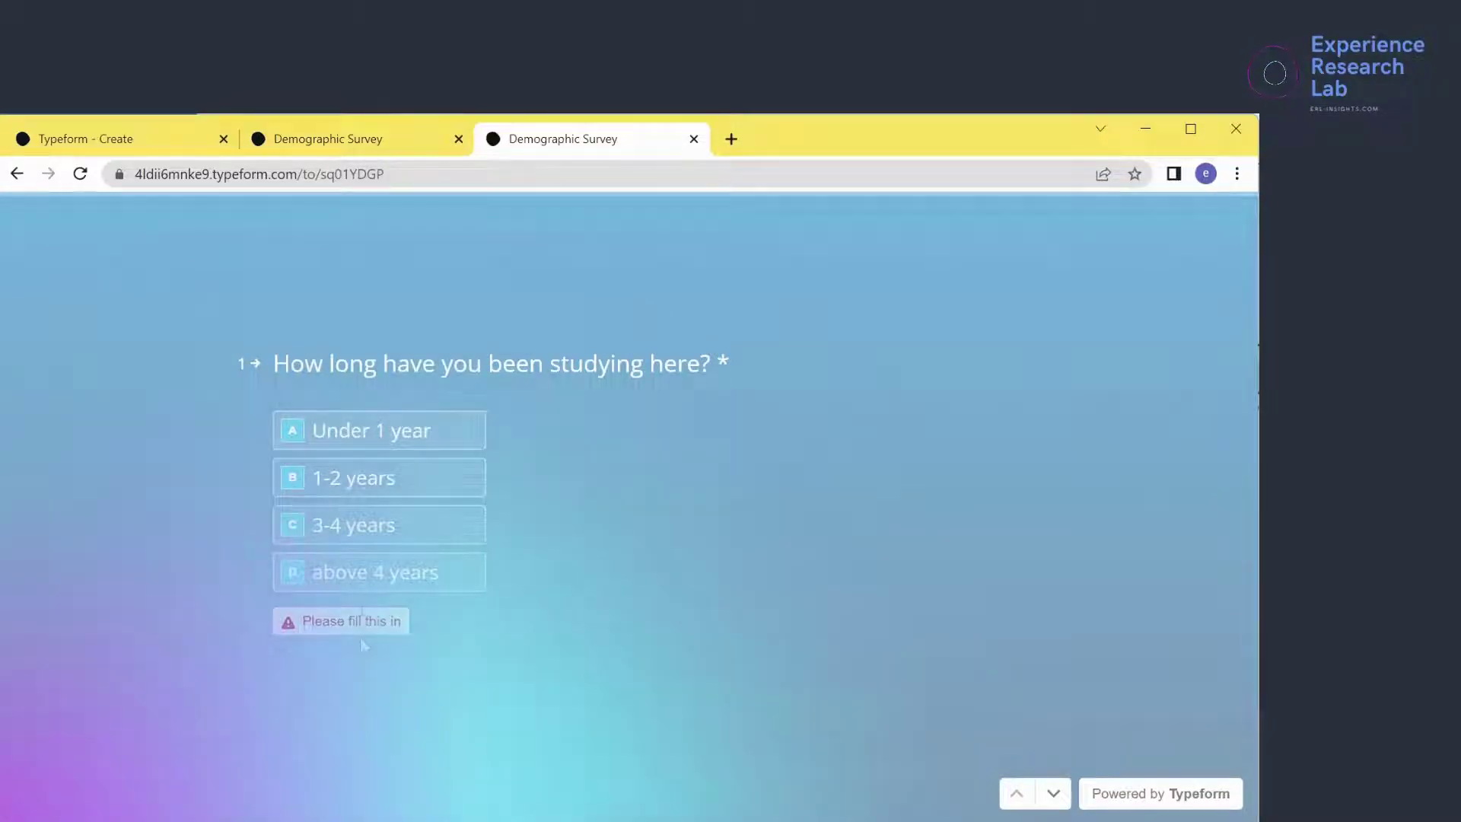
click(365, 432)
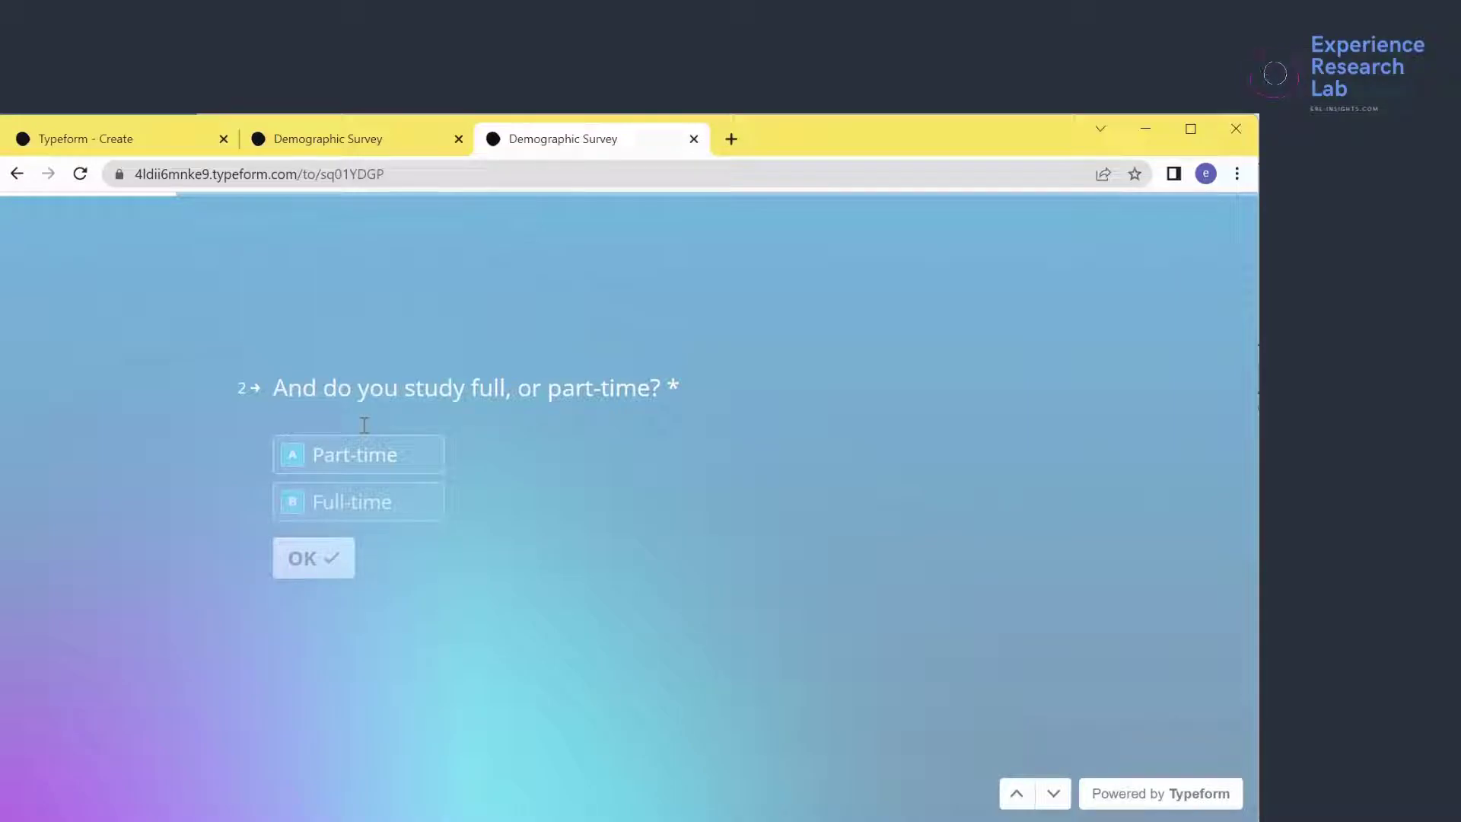
click(364, 466)
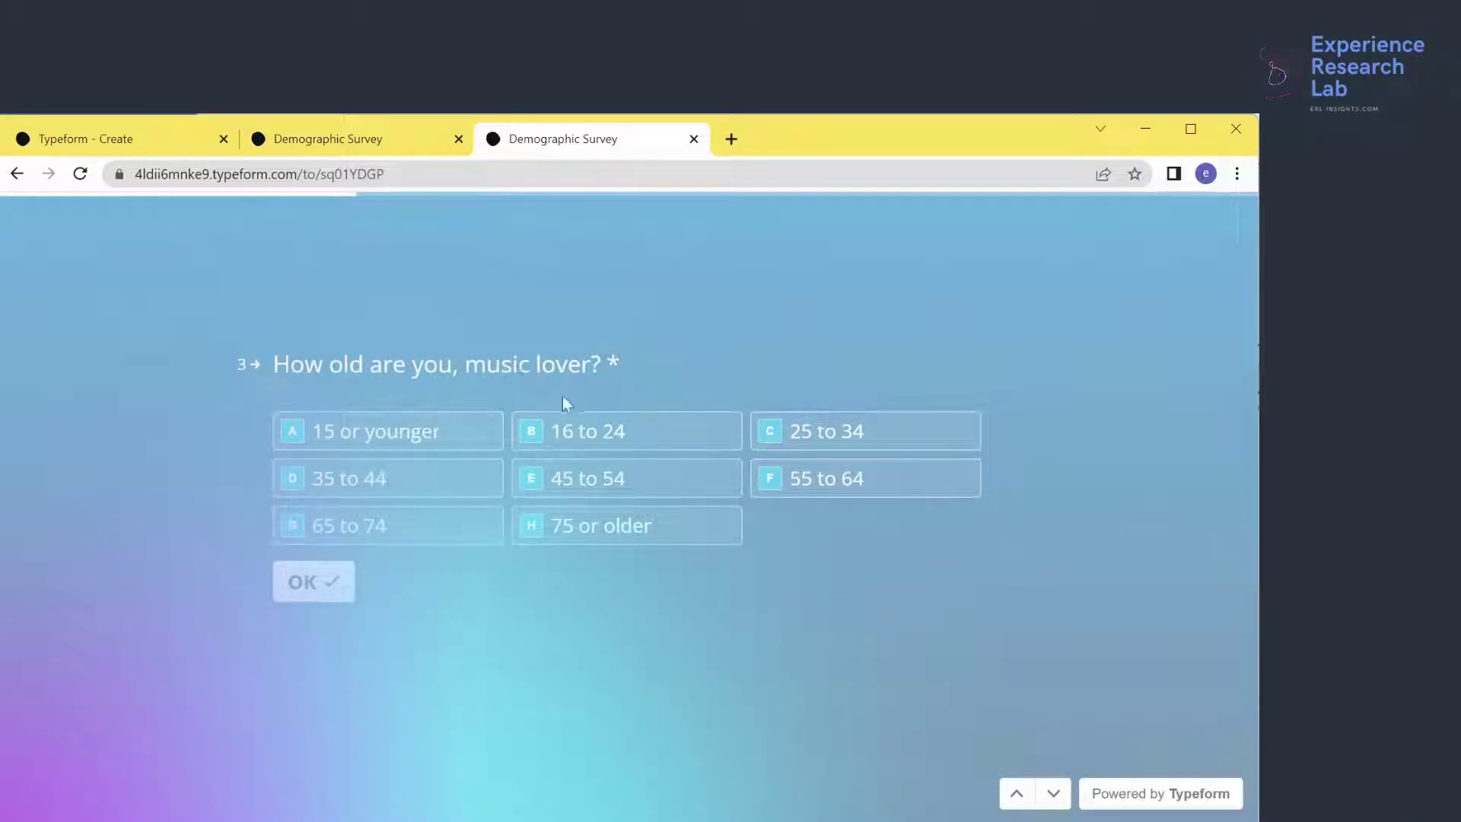
click(609, 433)
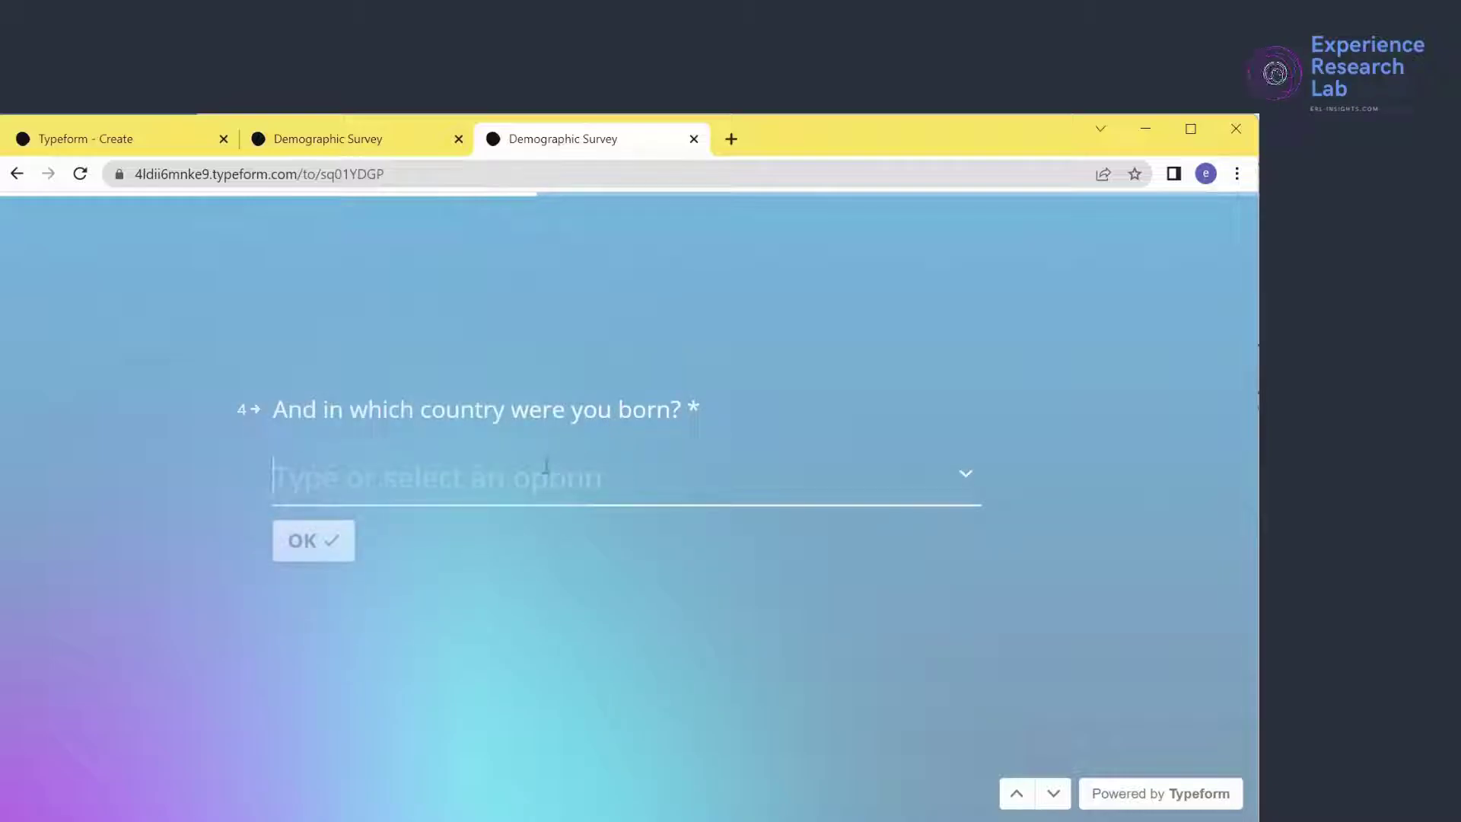
Test the required country question, answer it with Indonesia, and choose 7 people living at home
click(315, 540)
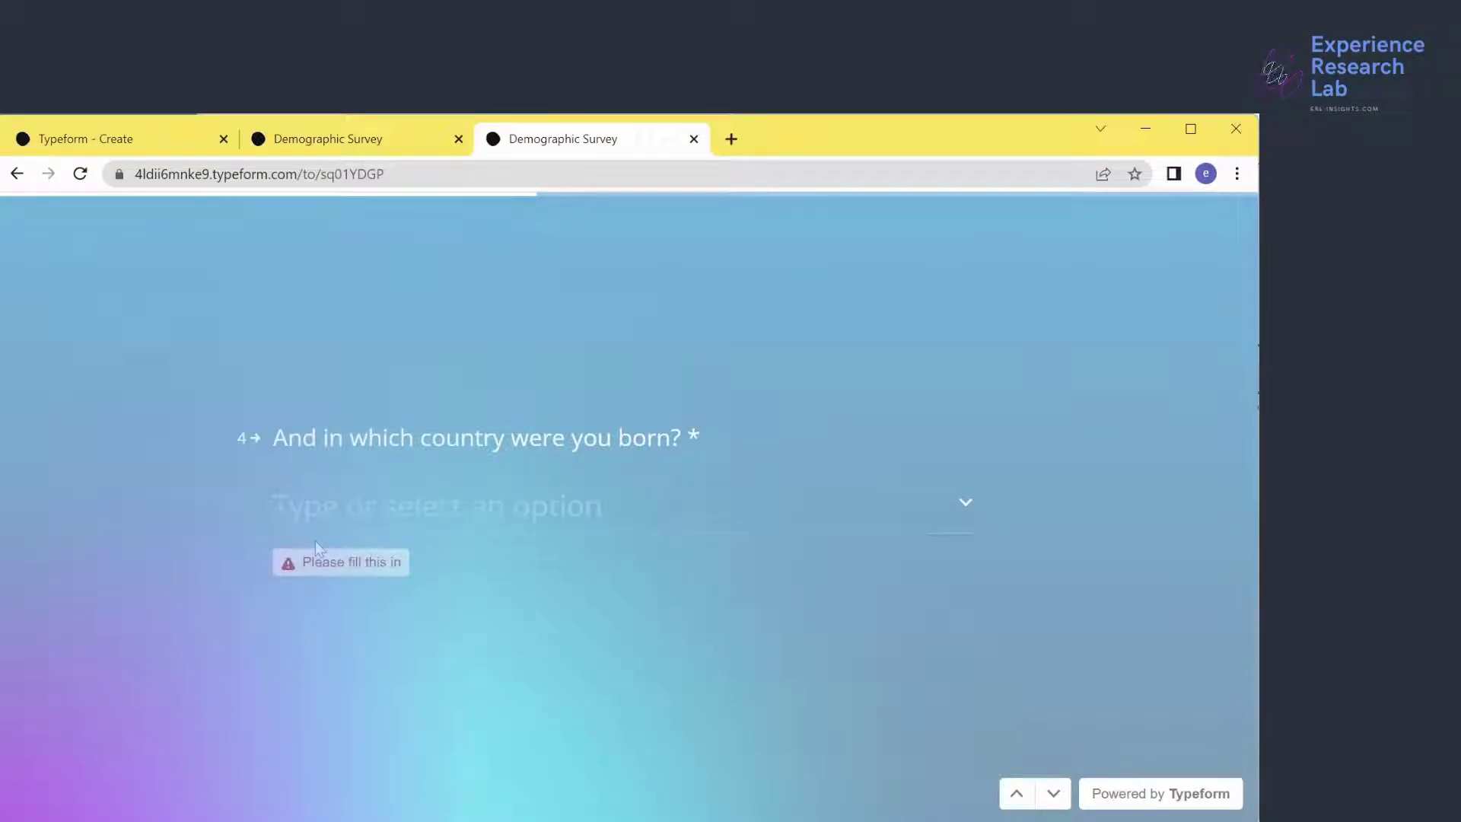
click(413, 516)
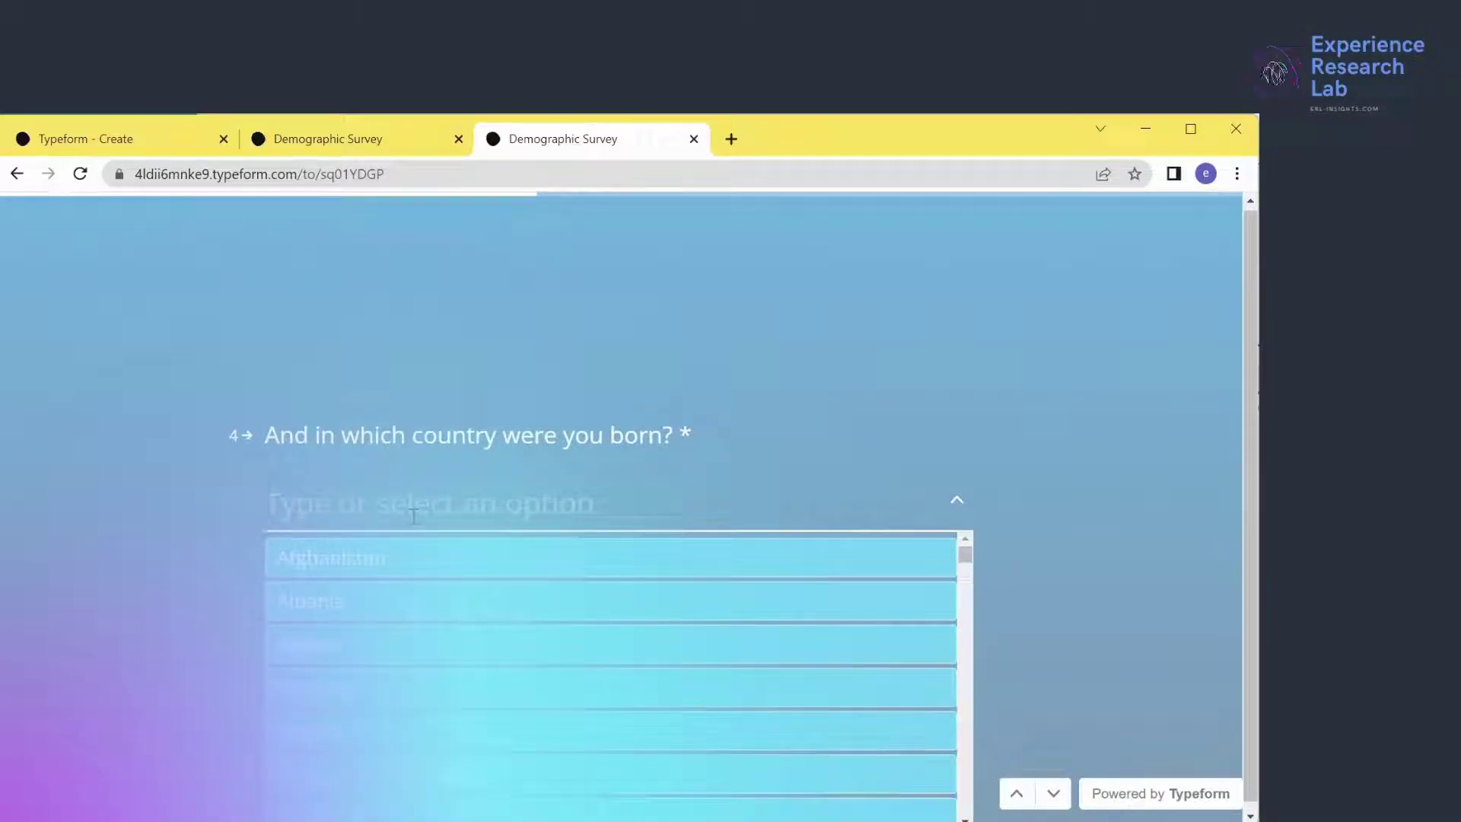
text(ind)
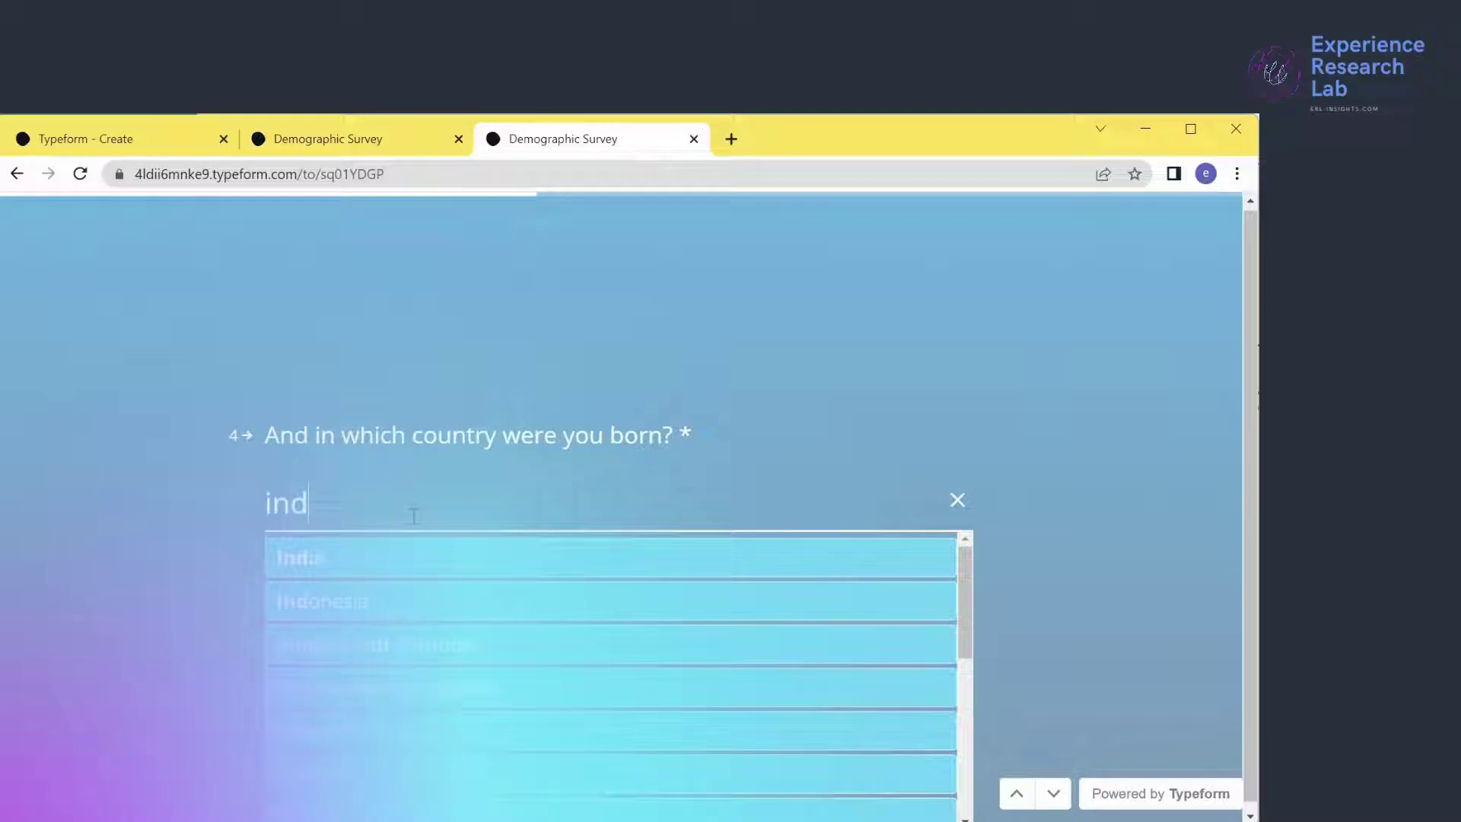
click(418, 601)
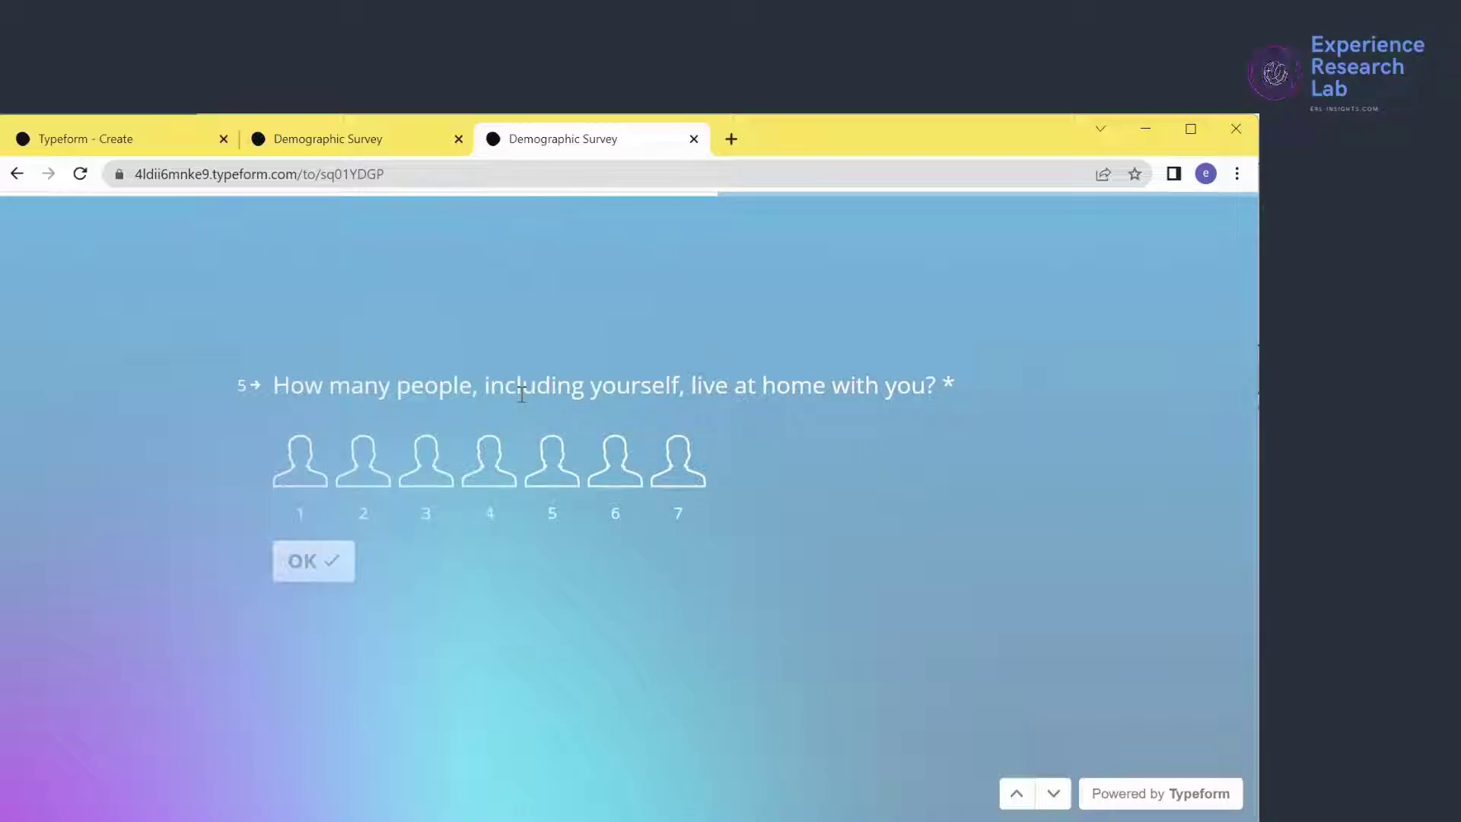
click(678, 490)
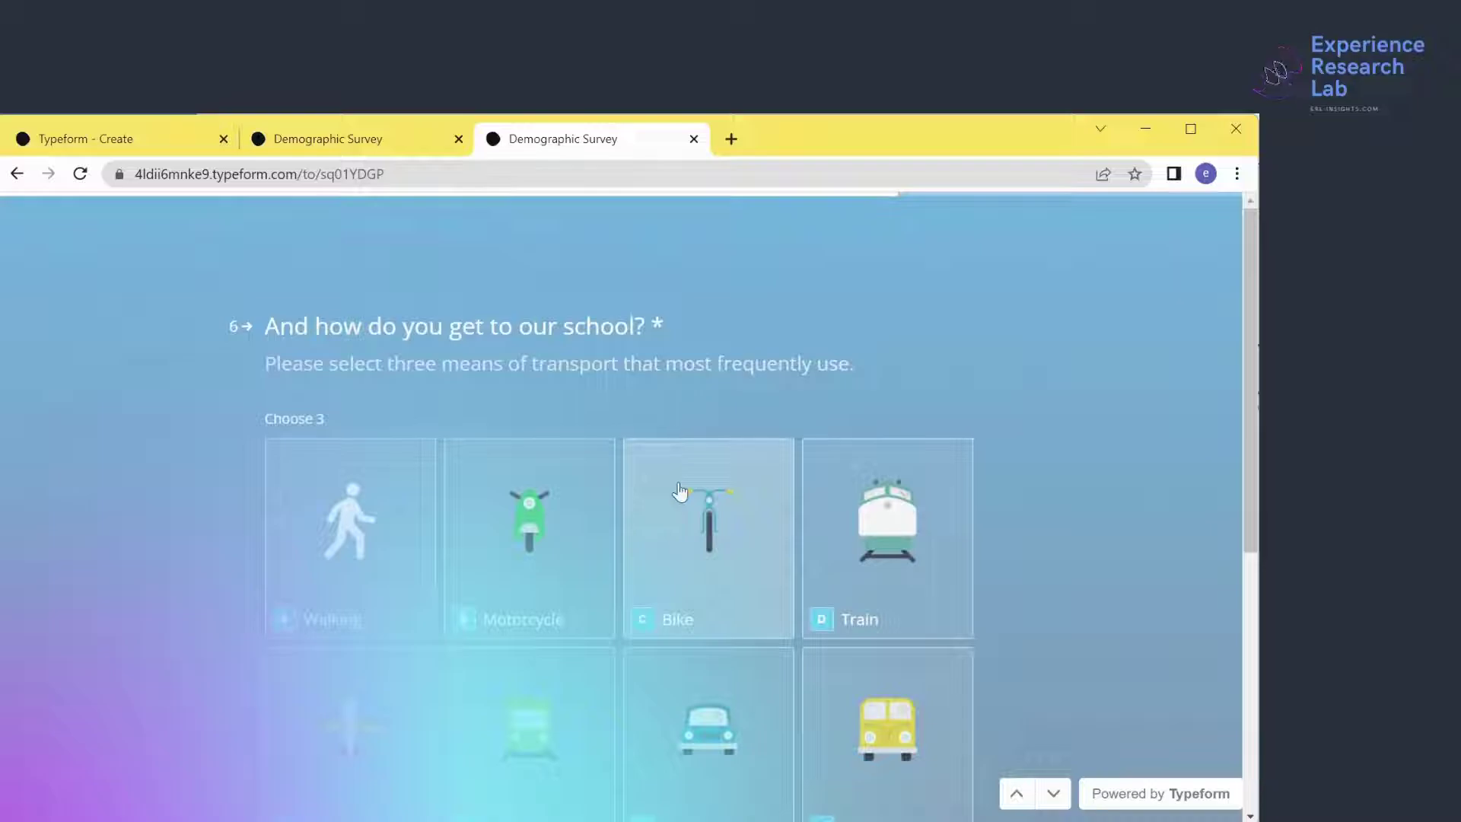
Answer the transport question with Motorcycle, Bike and a custom "Other" entry, and open the choices of the language question
scroll(679, 491, down, 6)
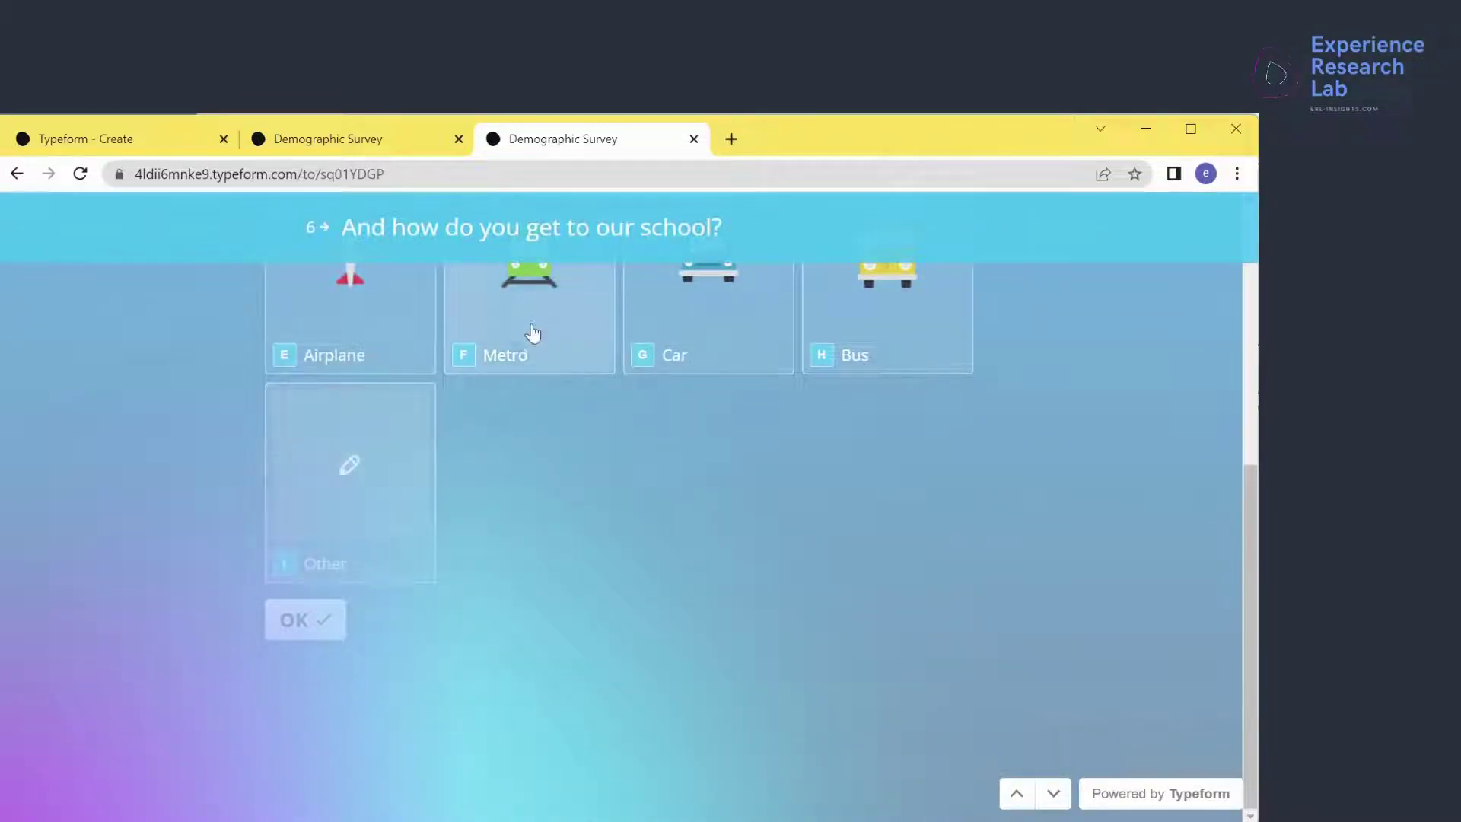
scroll(508, 337, up, 2)
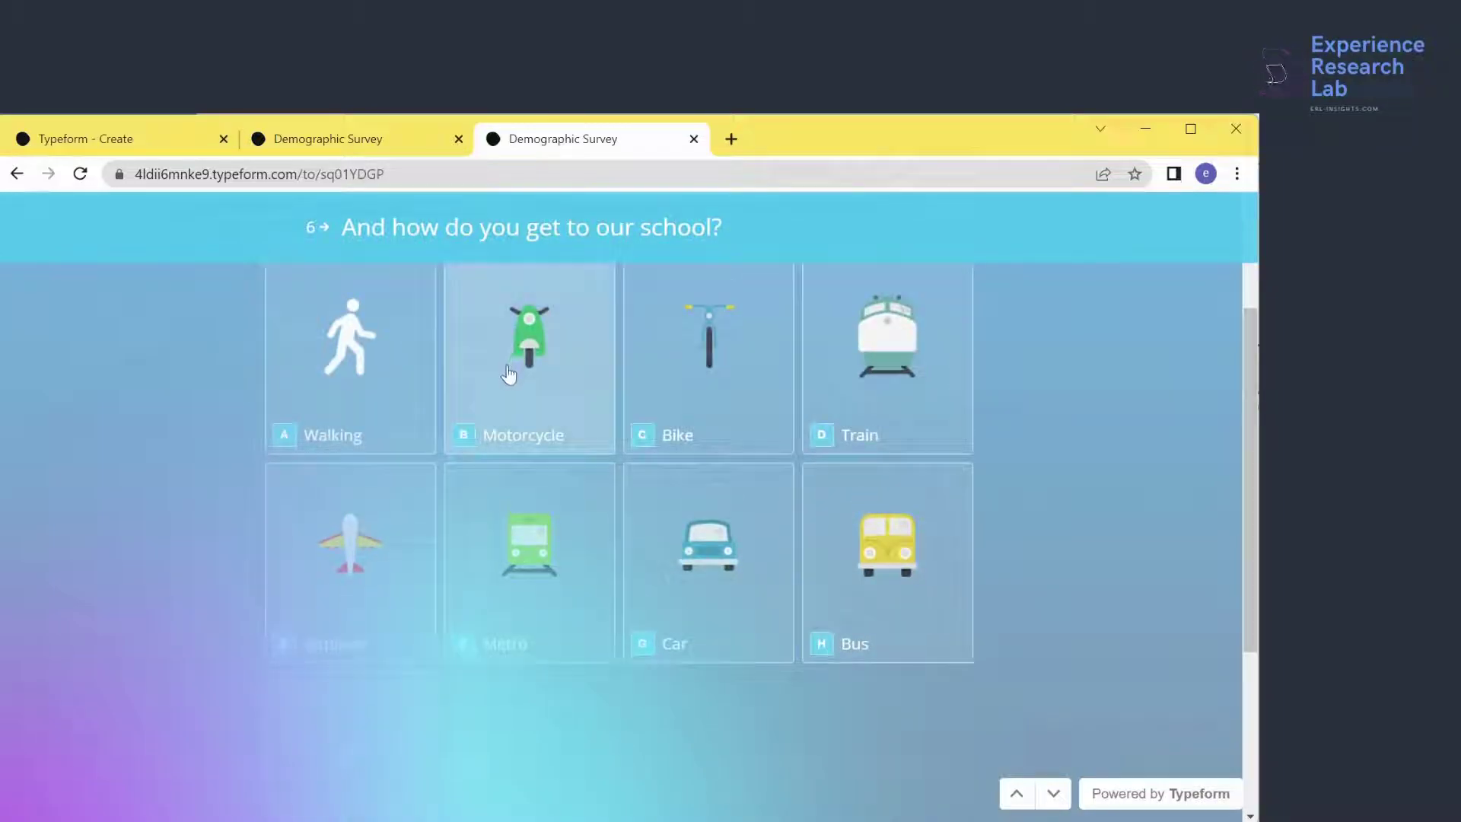
click(548, 384)
click(675, 411)
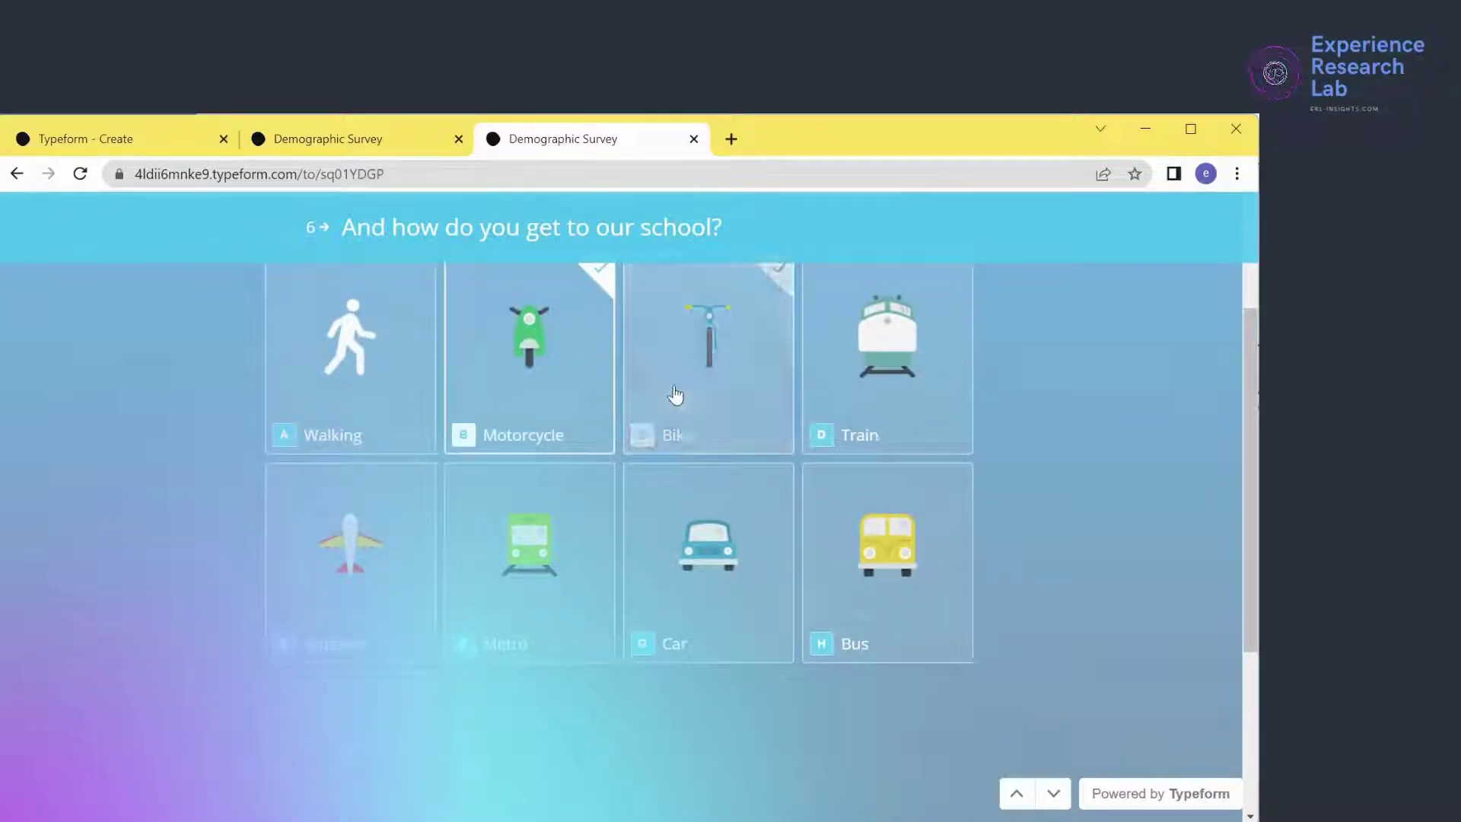
scroll(457, 516, down, 4)
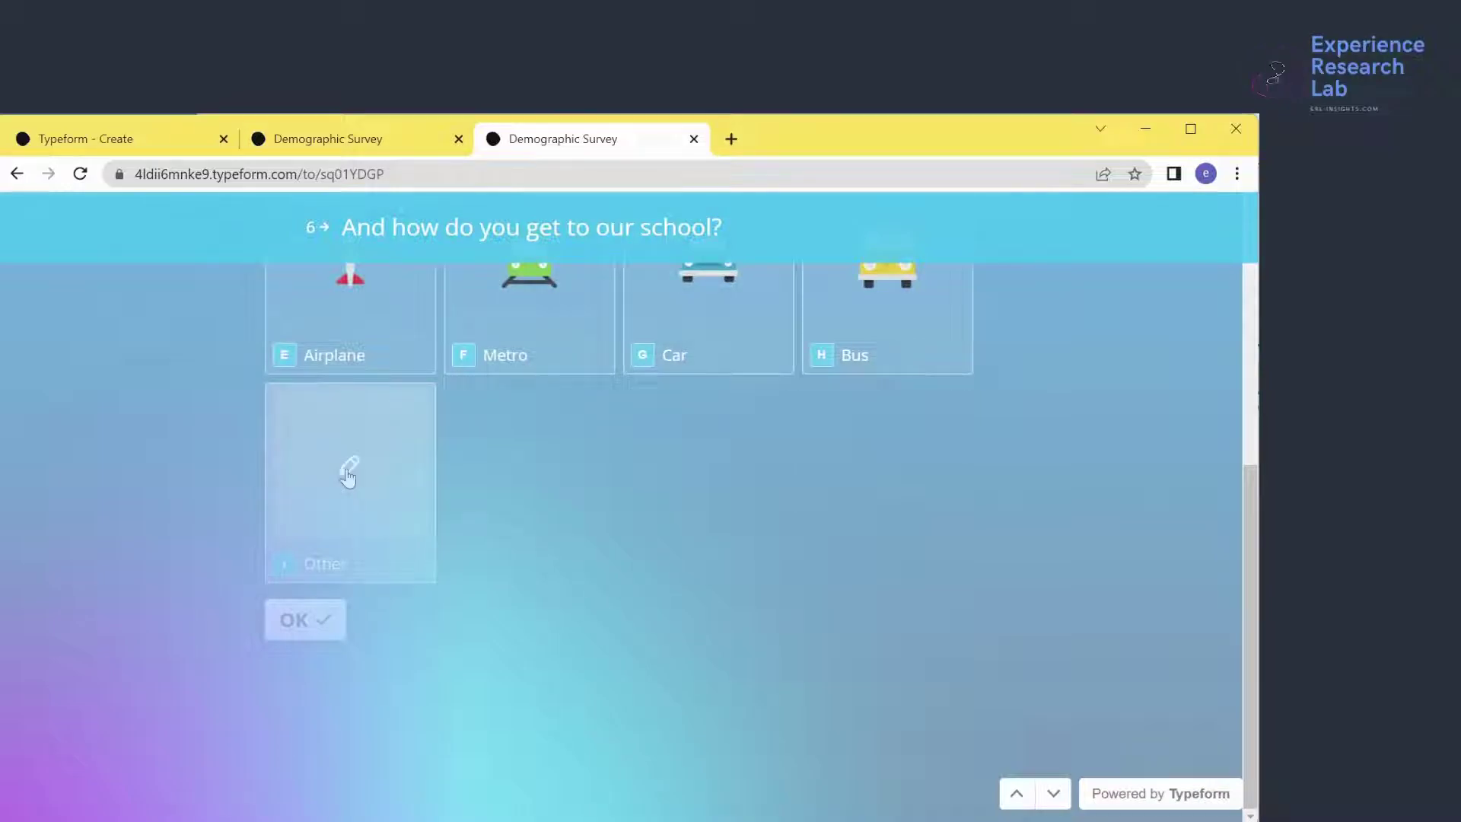
click(348, 477)
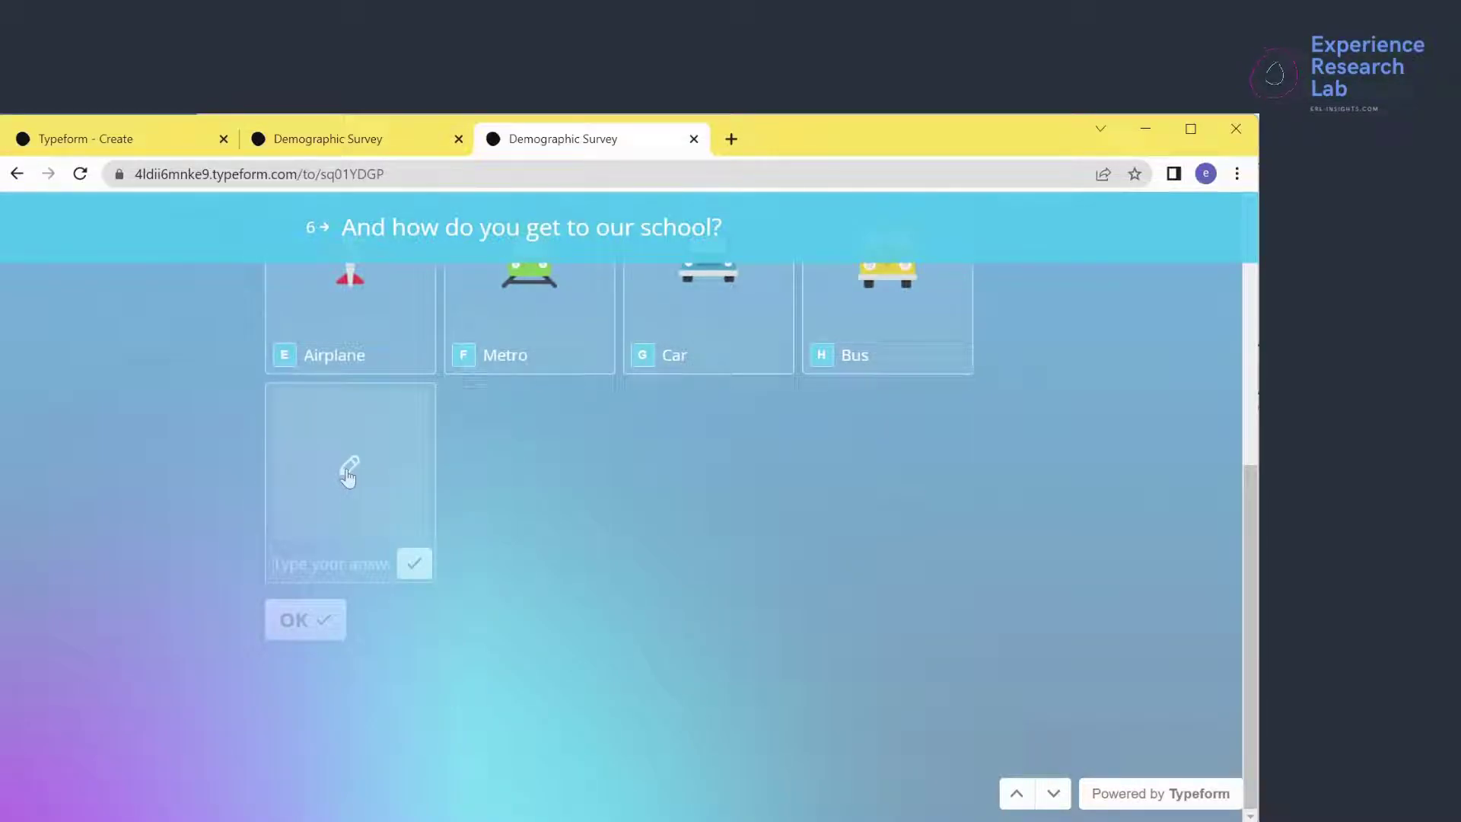
text(Tra)
click(415, 564)
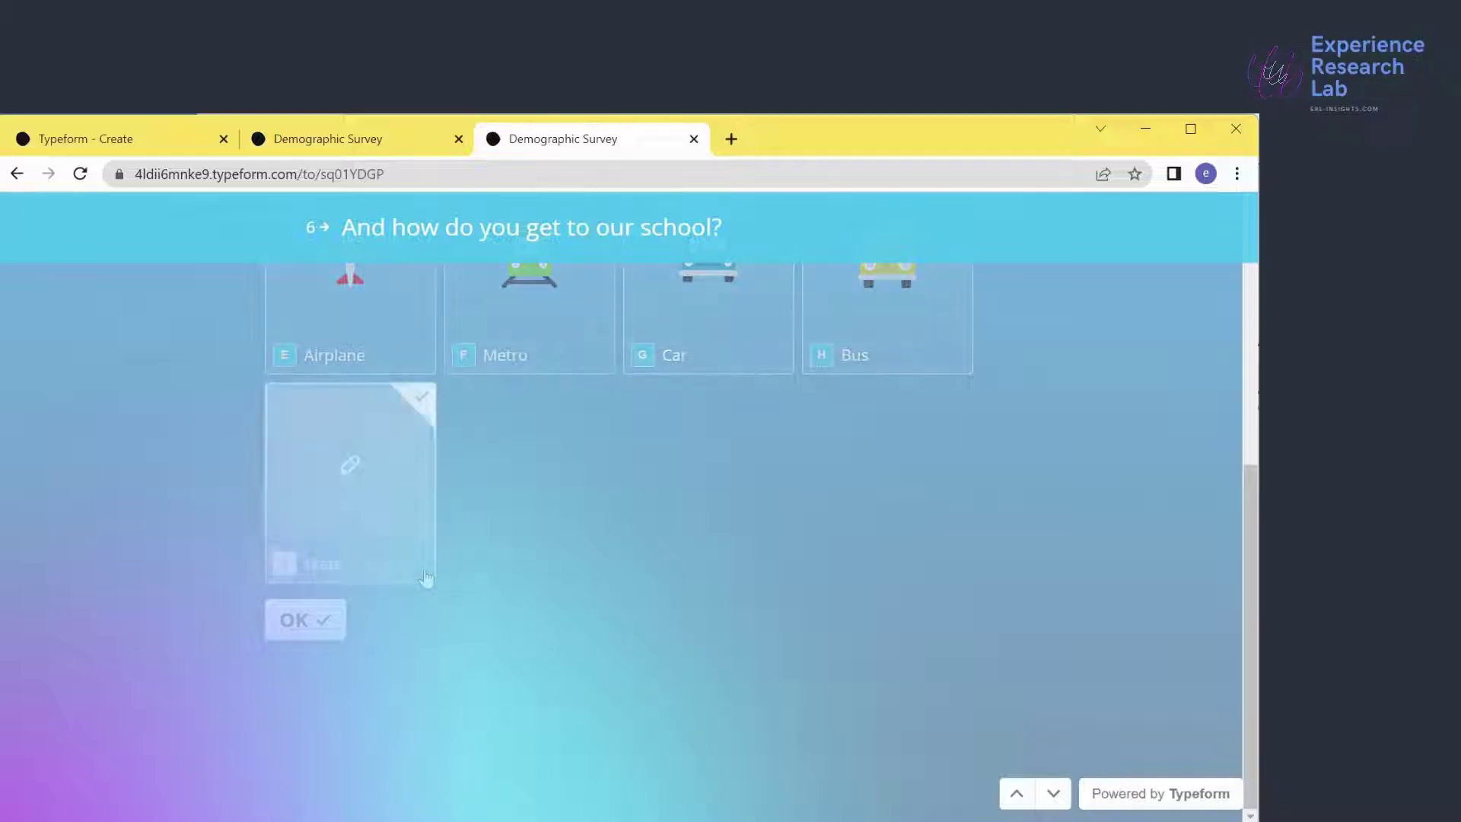
scroll(471, 534, up, 6)
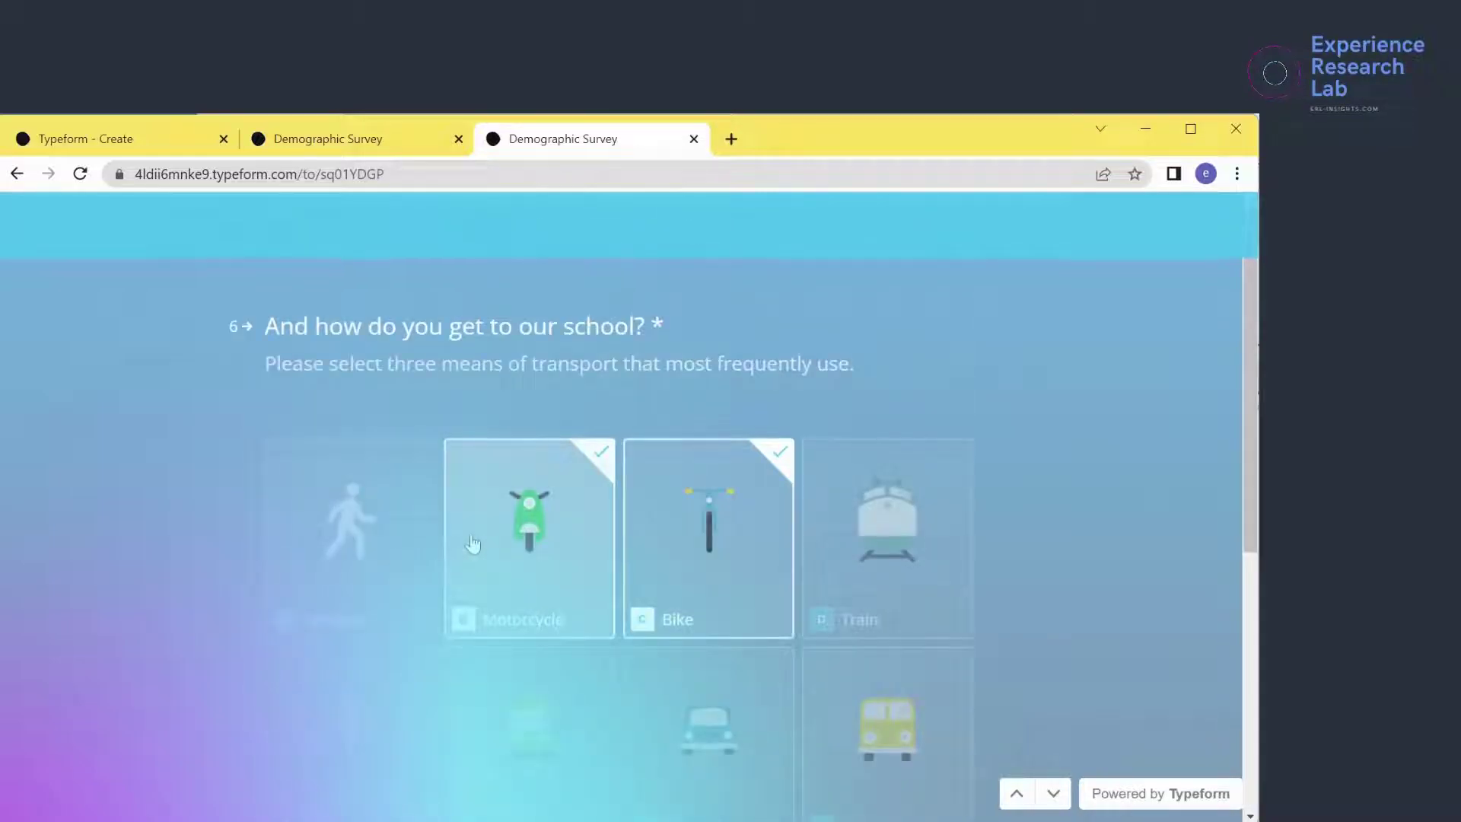
scroll(472, 534, down, 5)
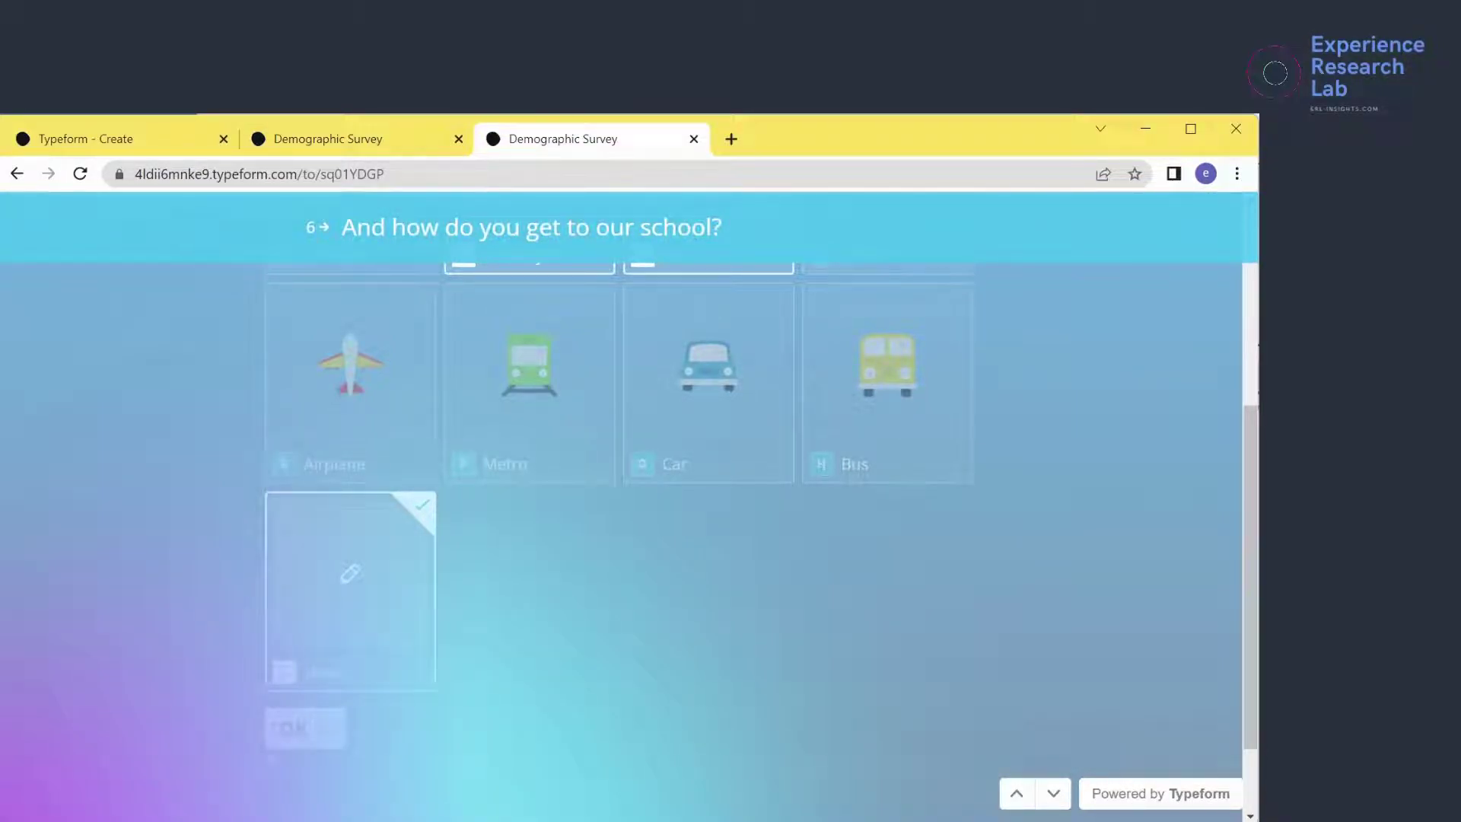
key(Return)
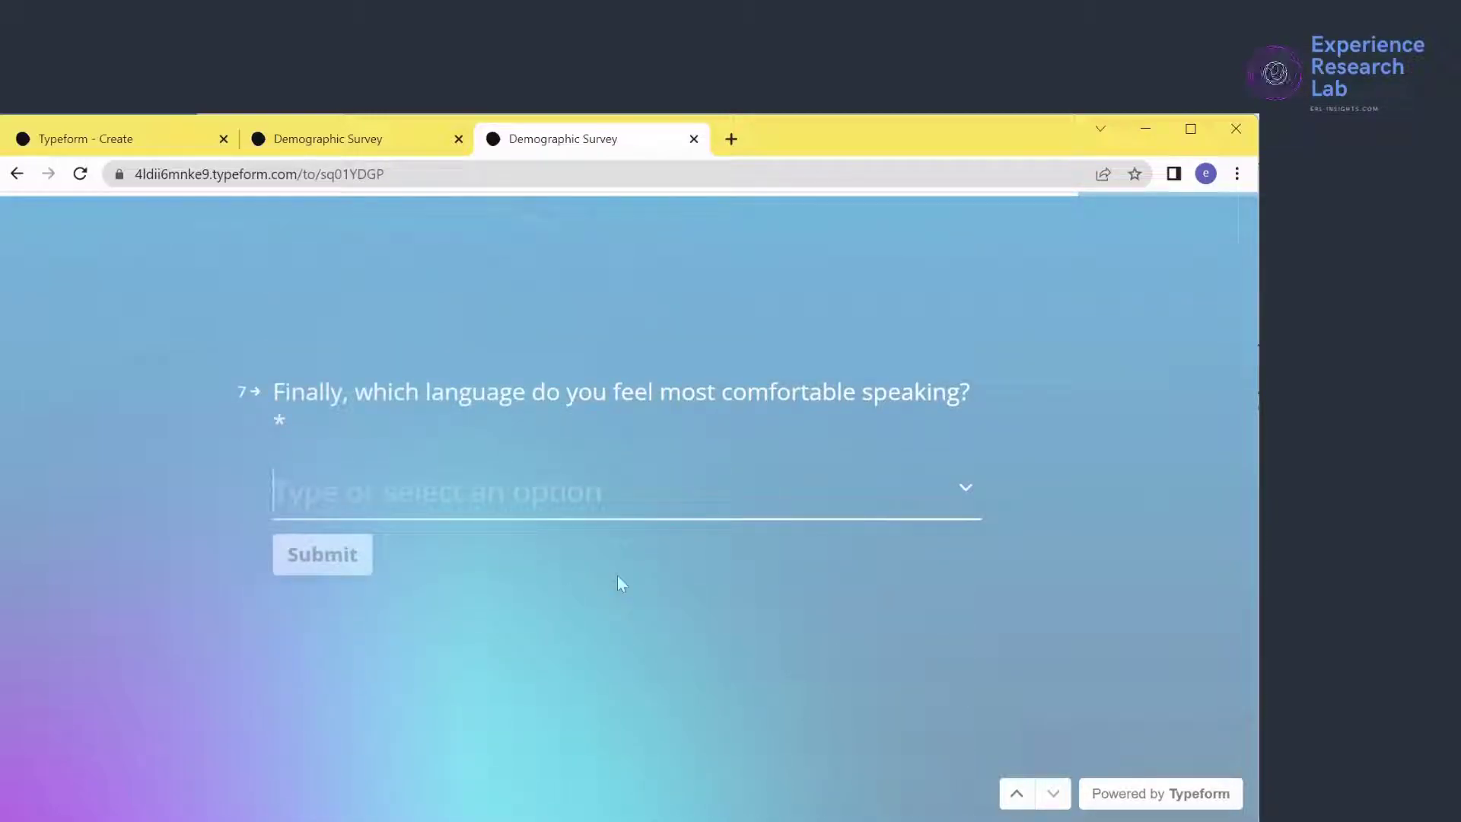
click(430, 493)
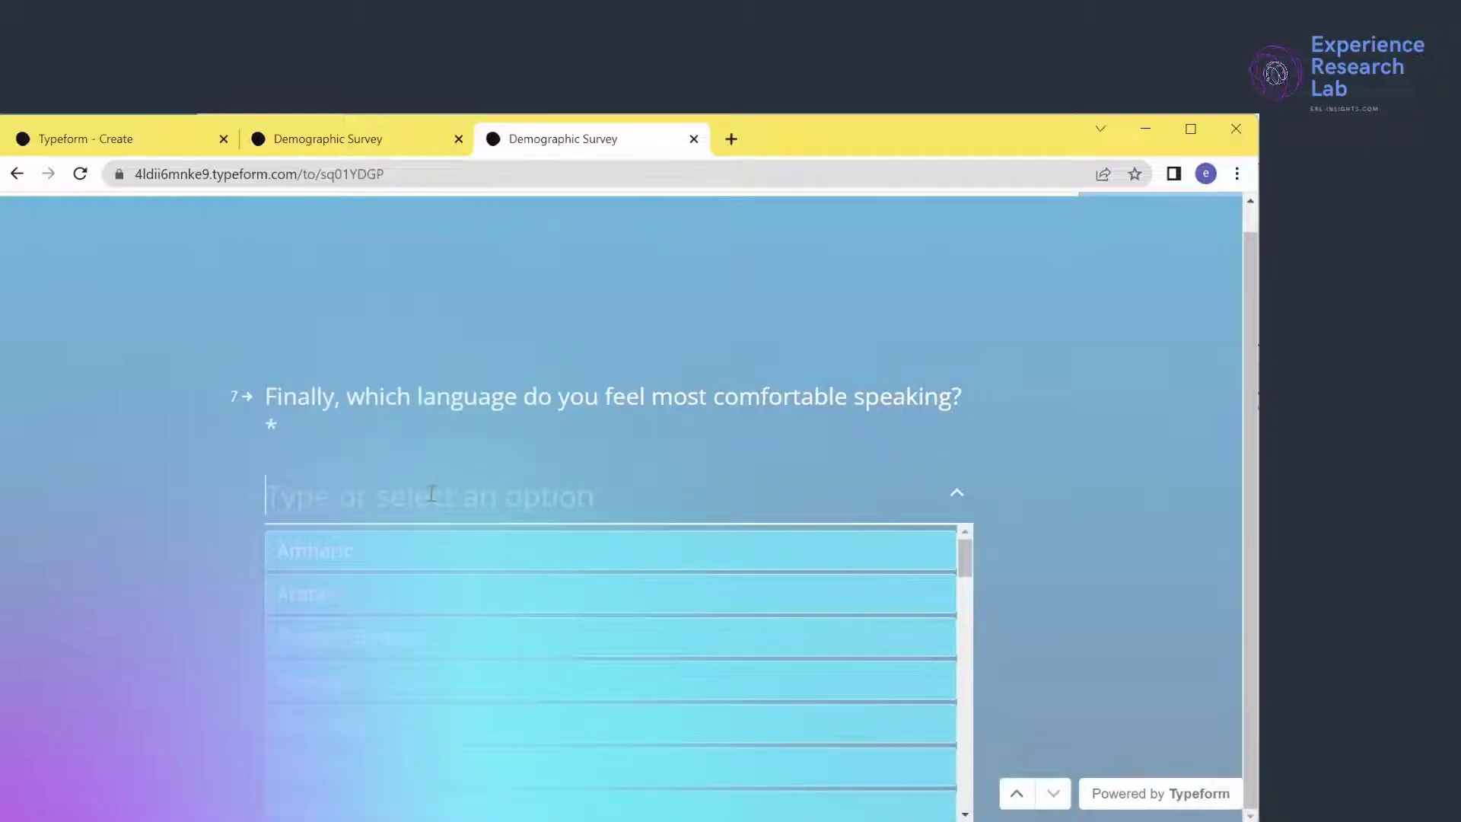
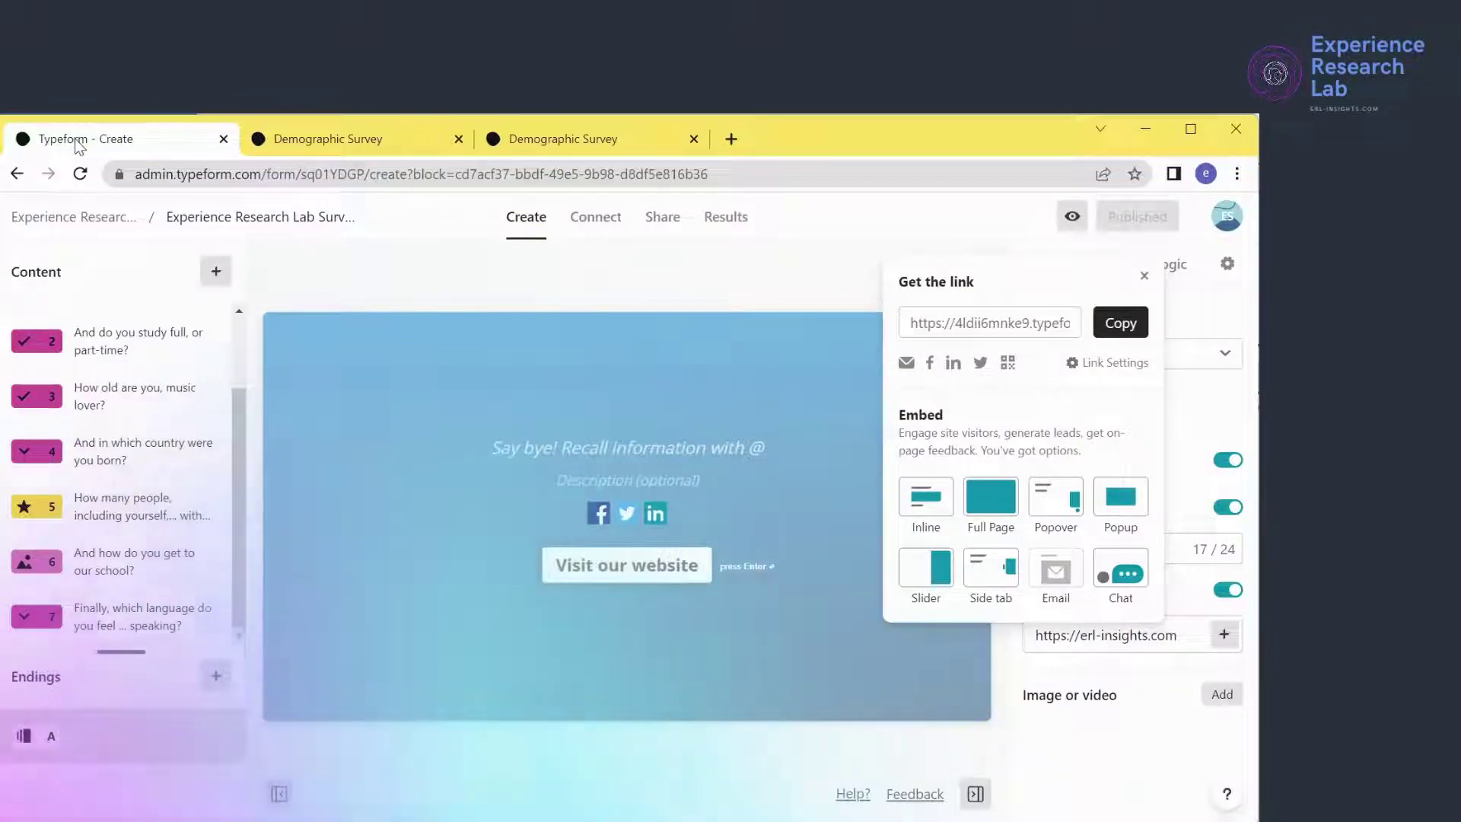
Back in the form editor, replace the transport question's description with "Please click the button to continue."
click(134, 561)
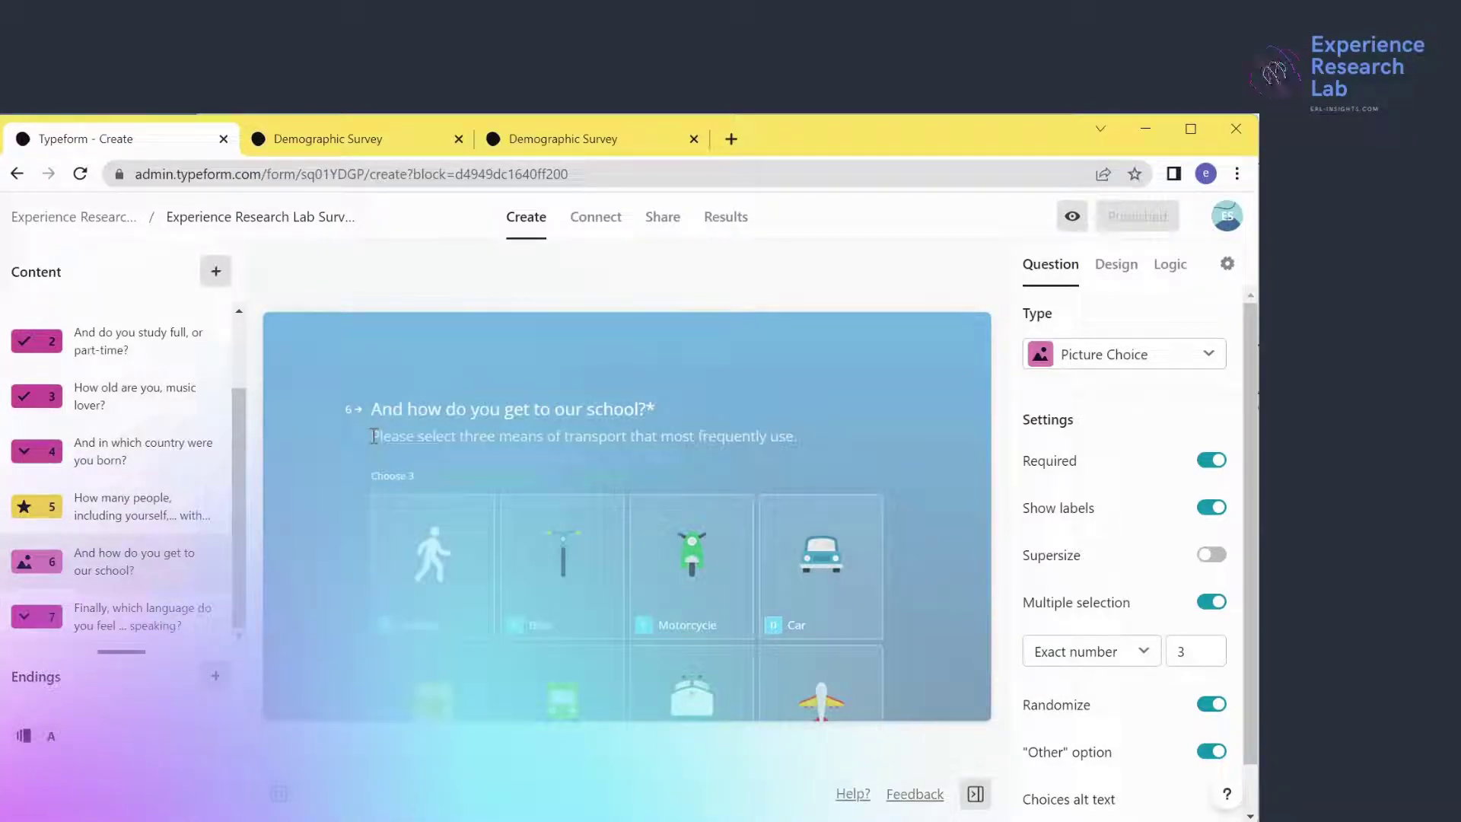
drag(373, 436, 626, 436)
drag(725, 422, 825, 427)
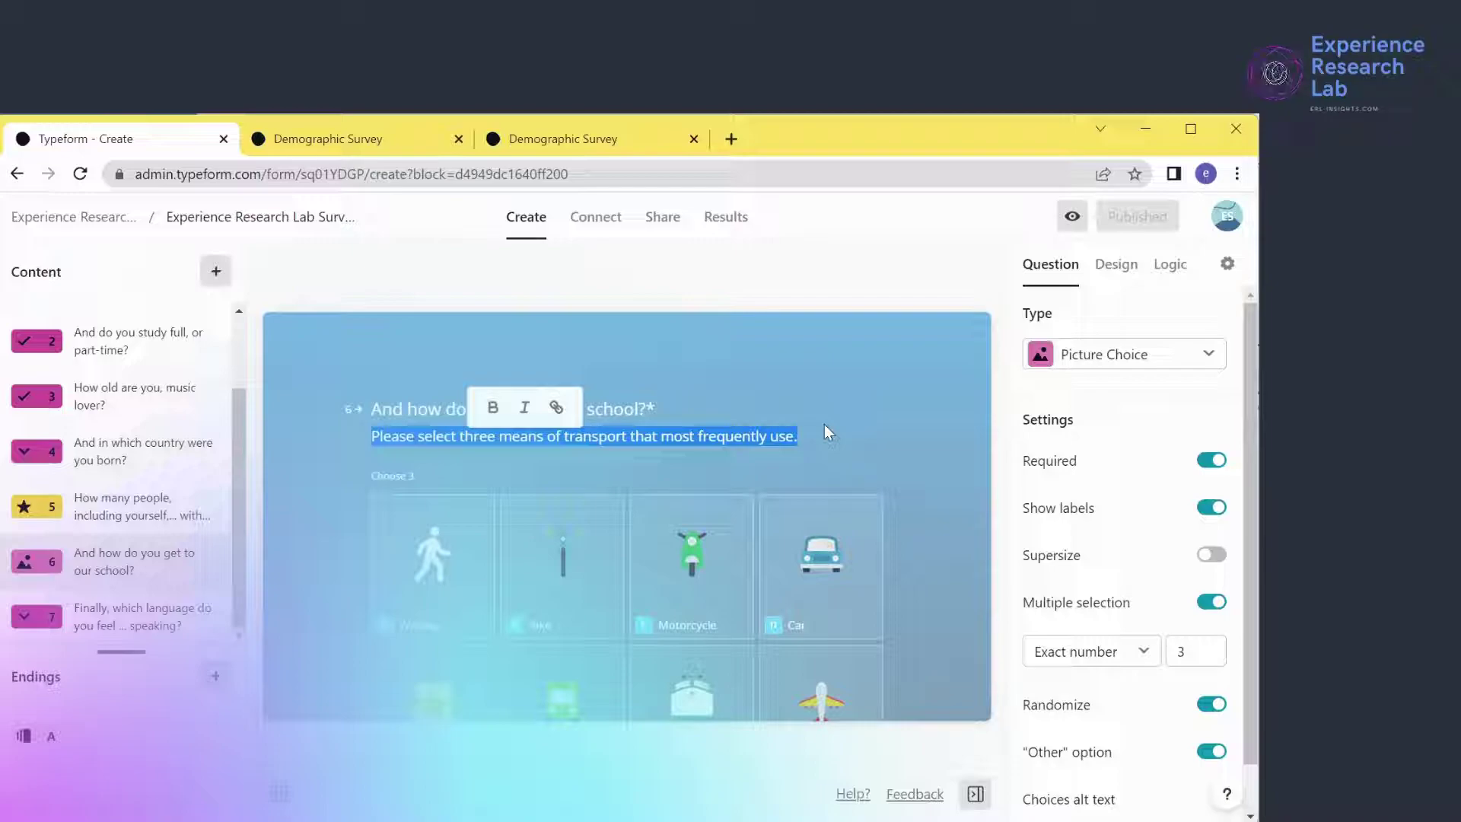
text(Please cl)
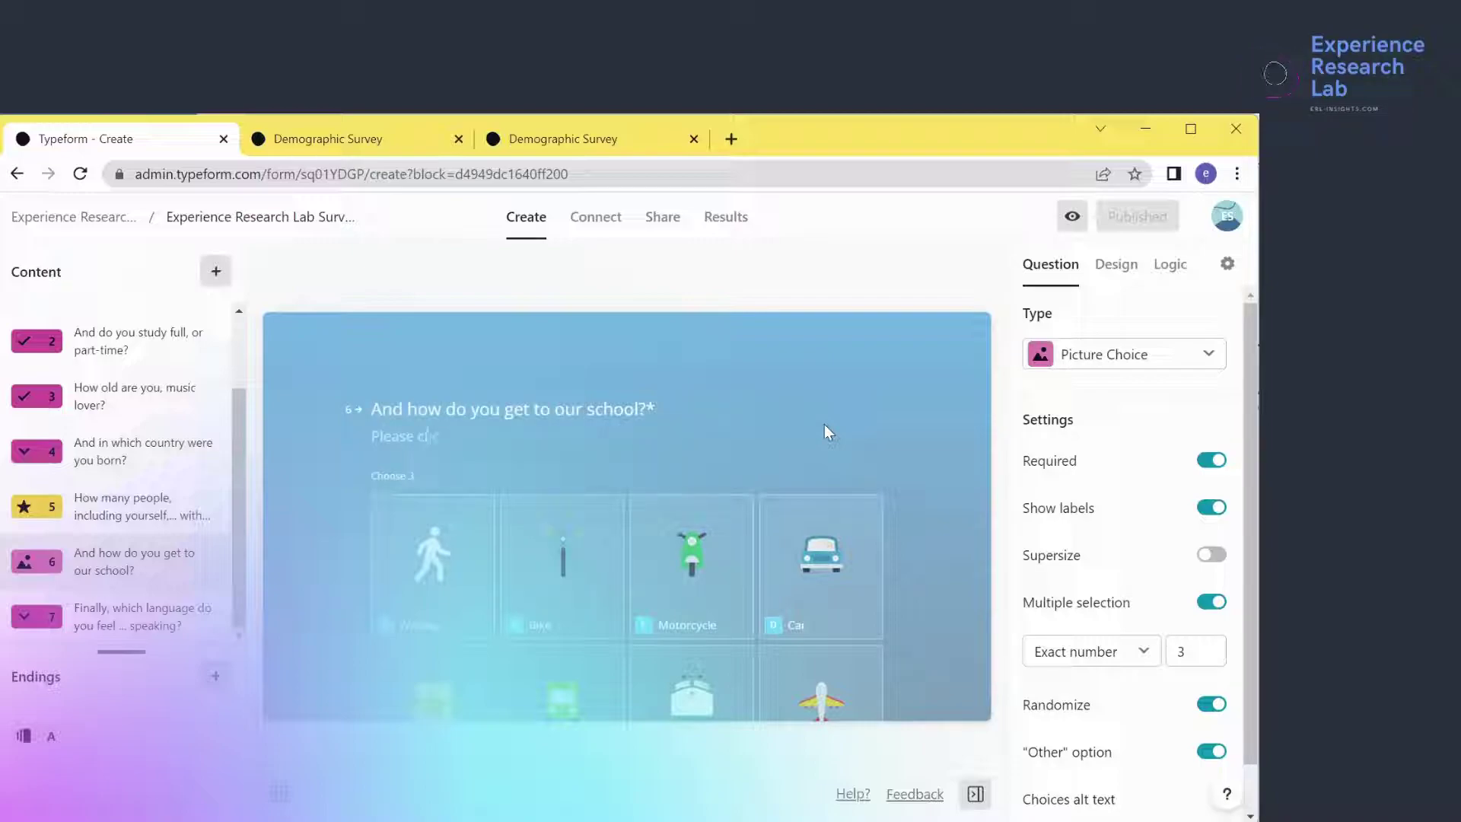
text(ick the button to continue.)
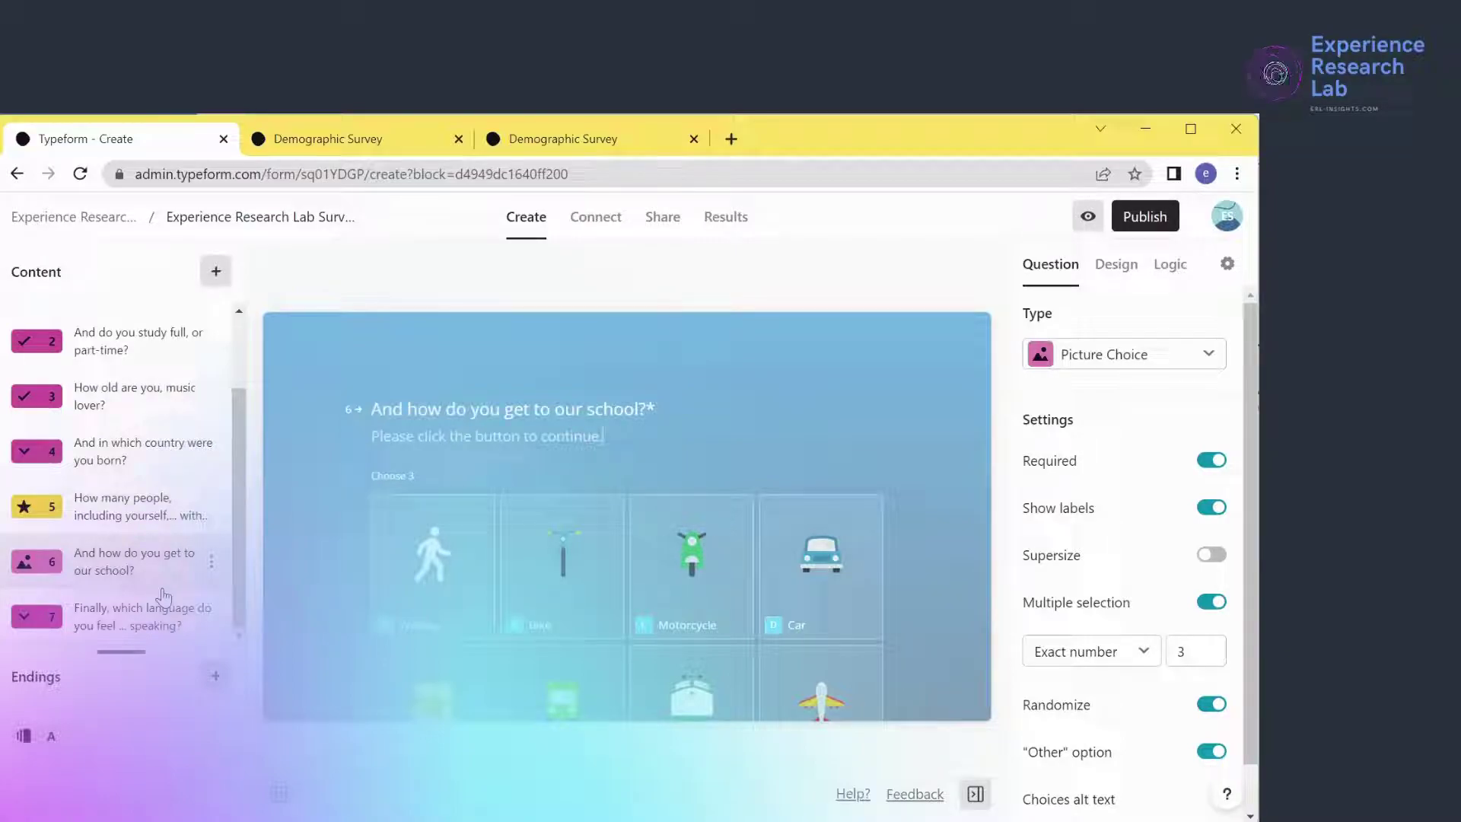
Give the most-comfortable-language question the description "Please click the button to continue."
click(131, 621)
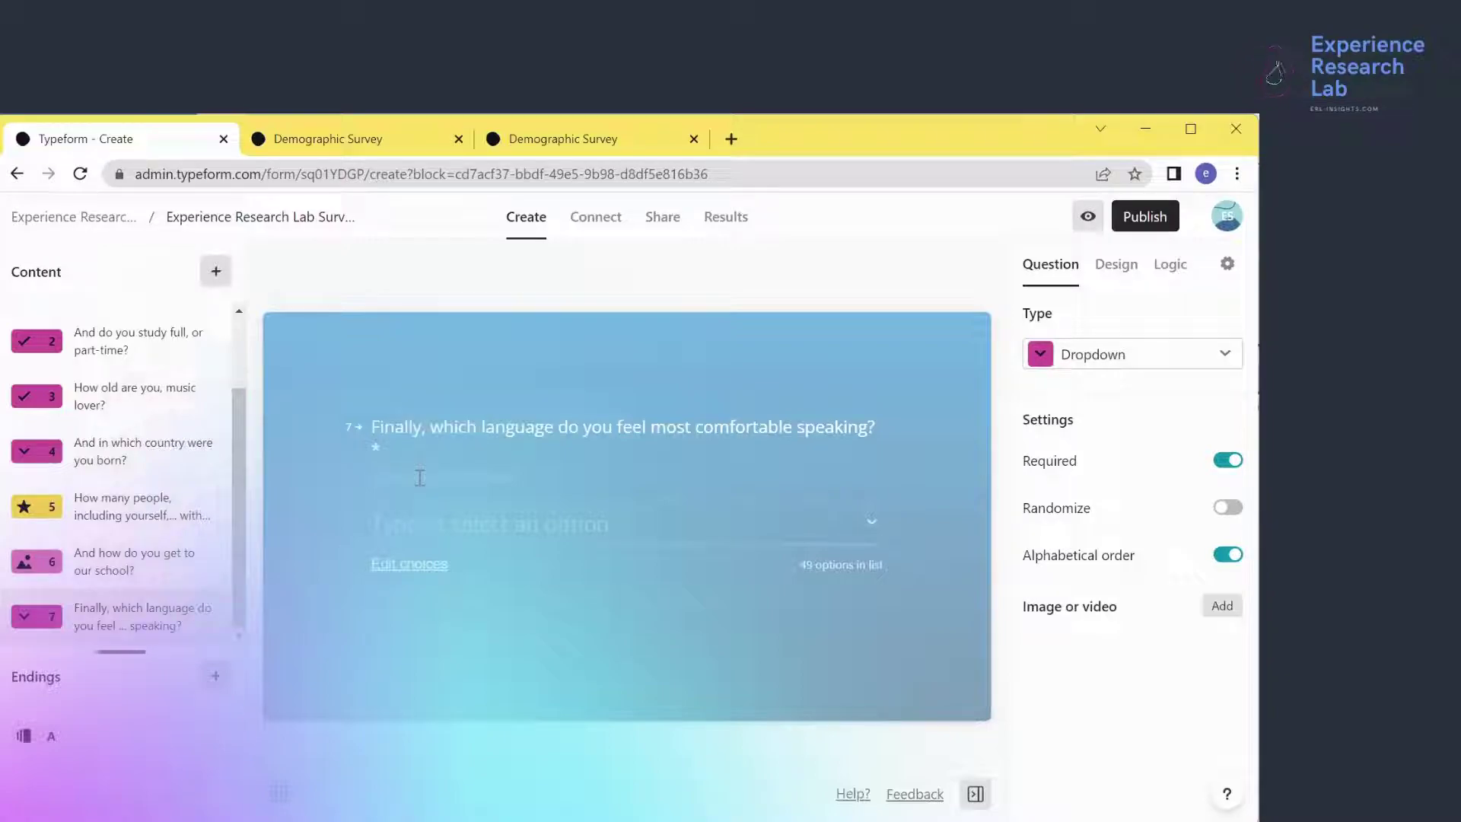
text(ick the button to conn)
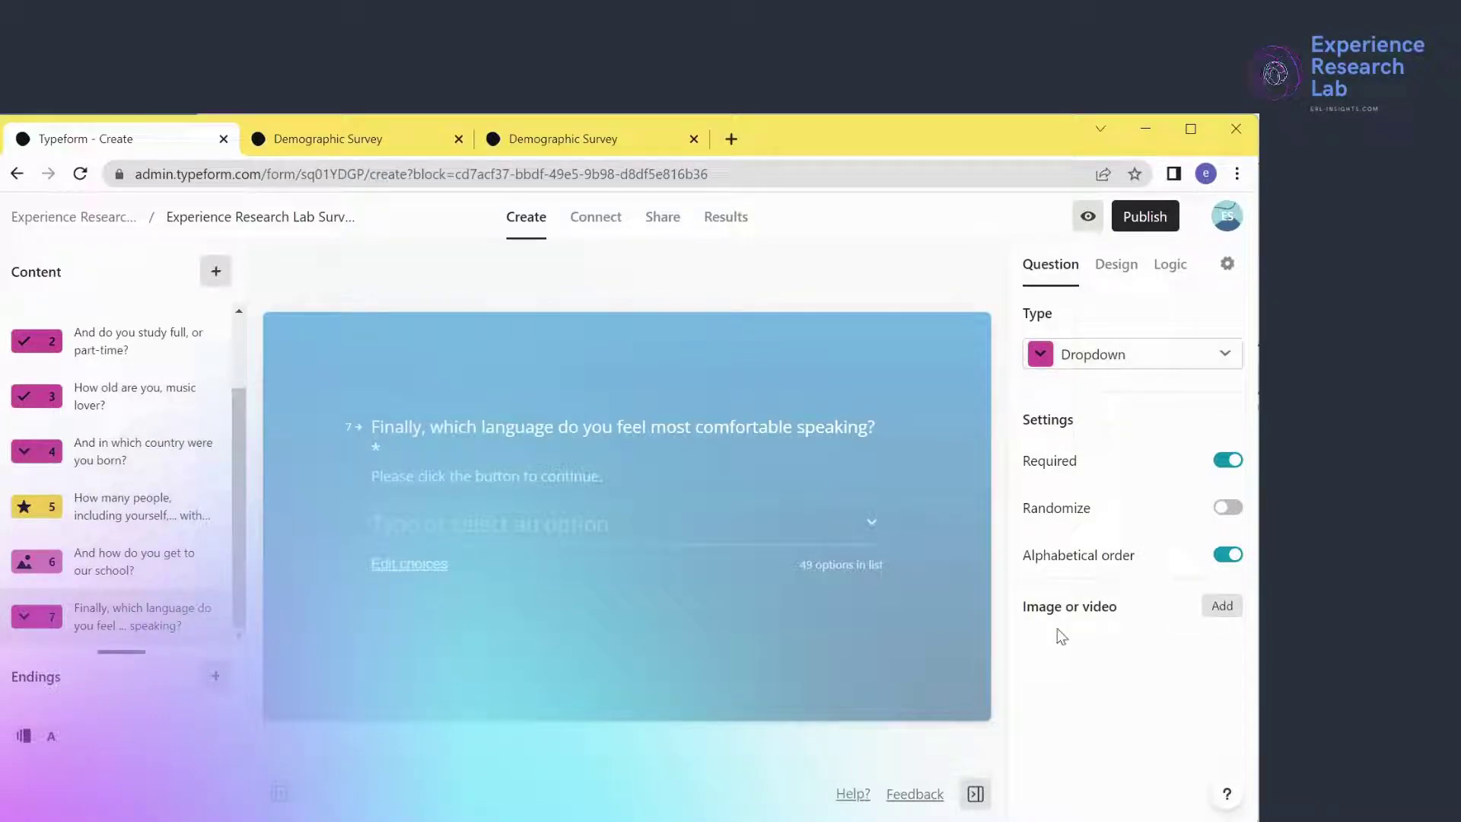
Add the "flags" search photo of many small national flags to the most-comfortable-language question, using the layout that fills the question's right half
click(1221, 607)
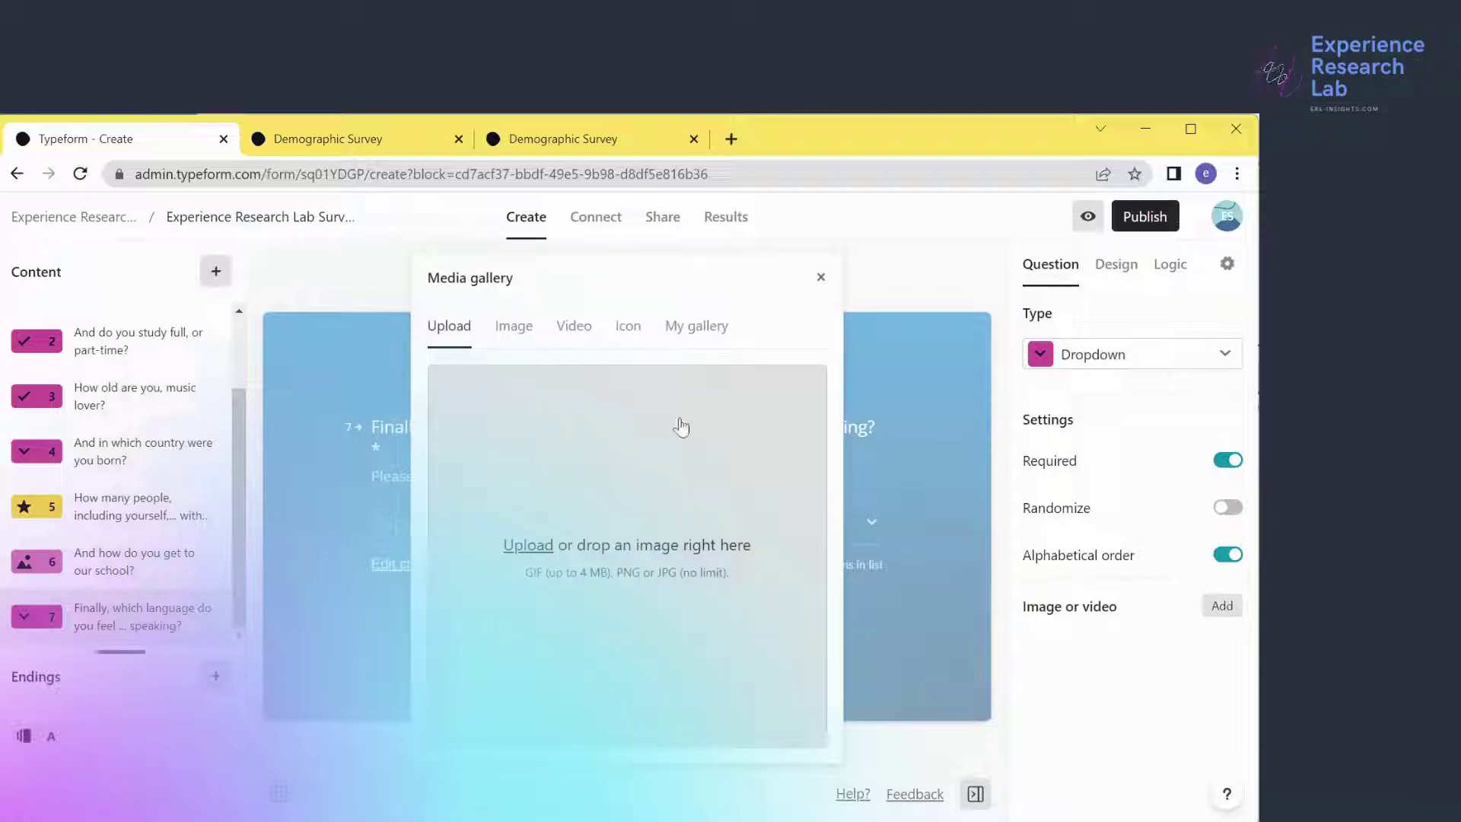
click(513, 335)
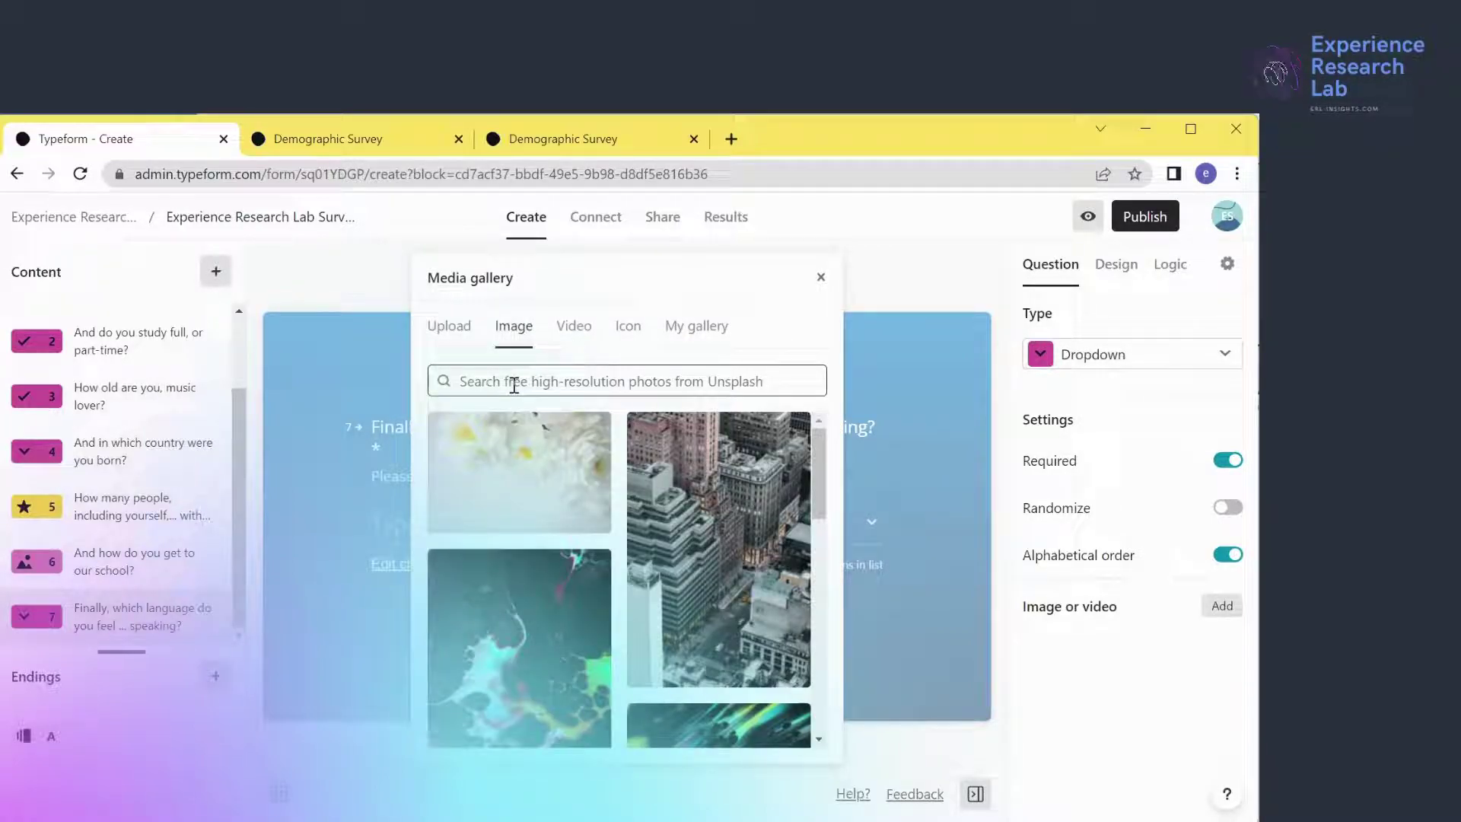
text(flags)
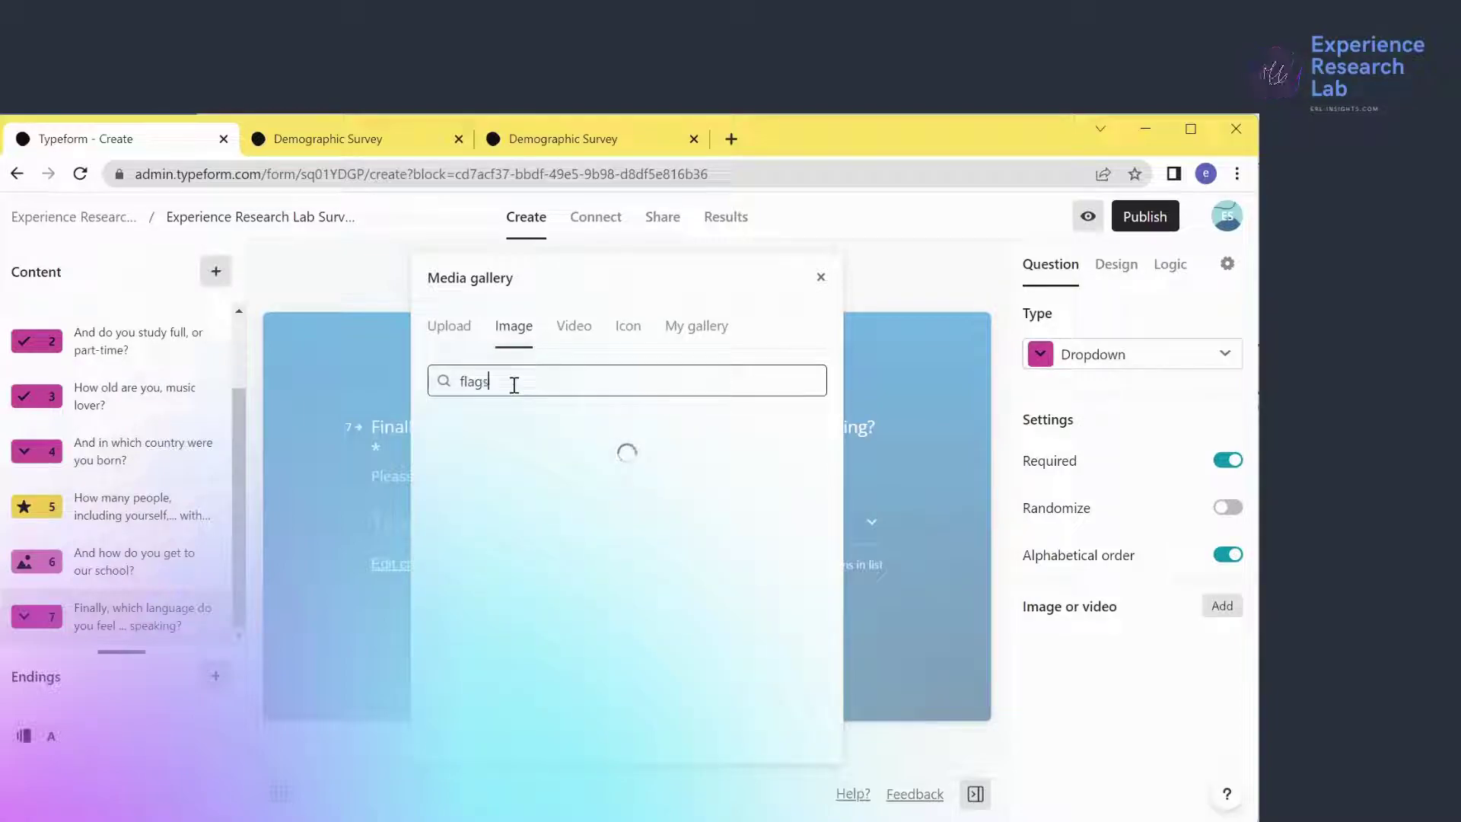
scroll(584, 600, down, 2)
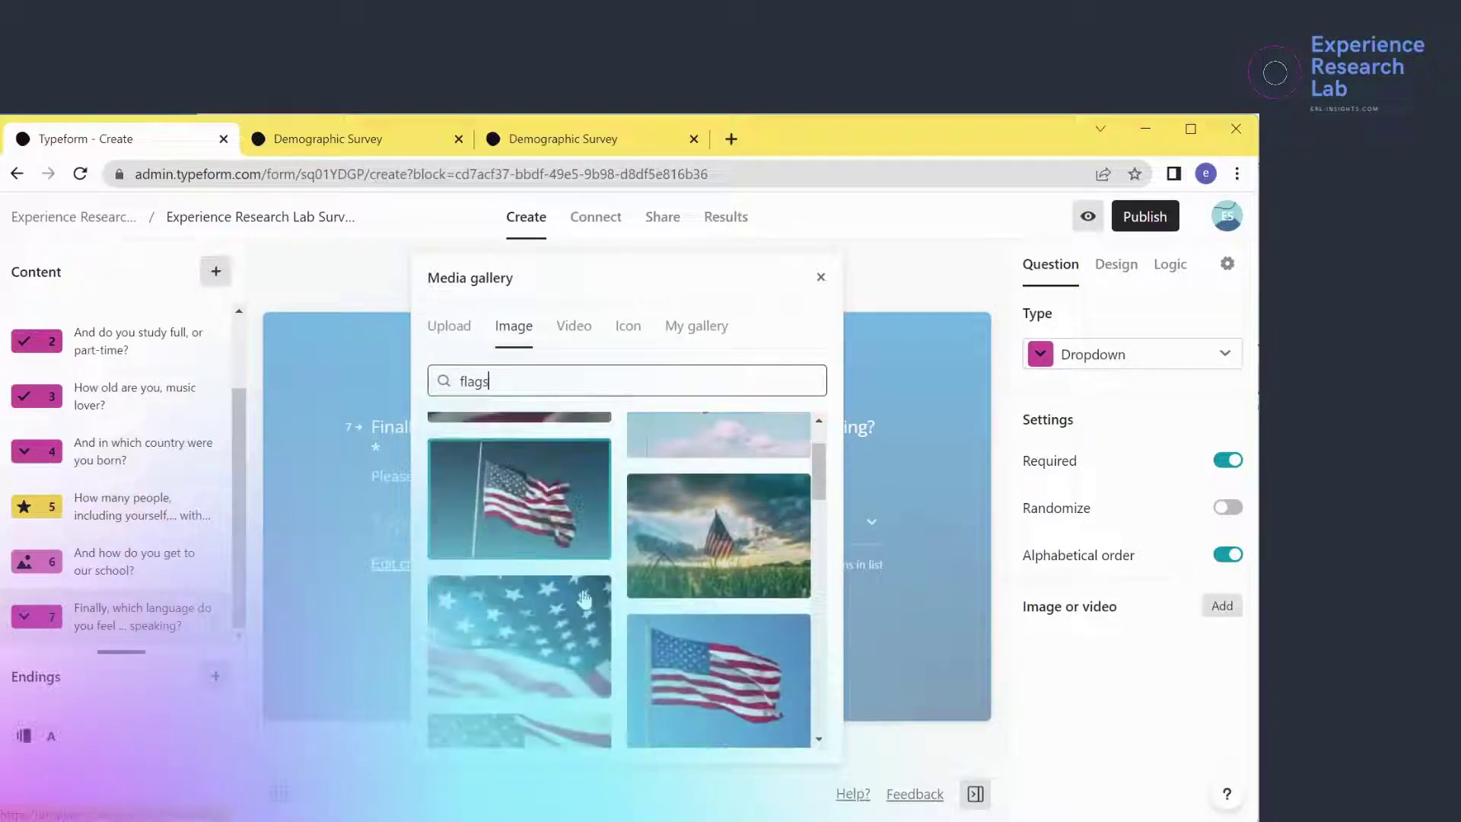
scroll(585, 600, down, 3)
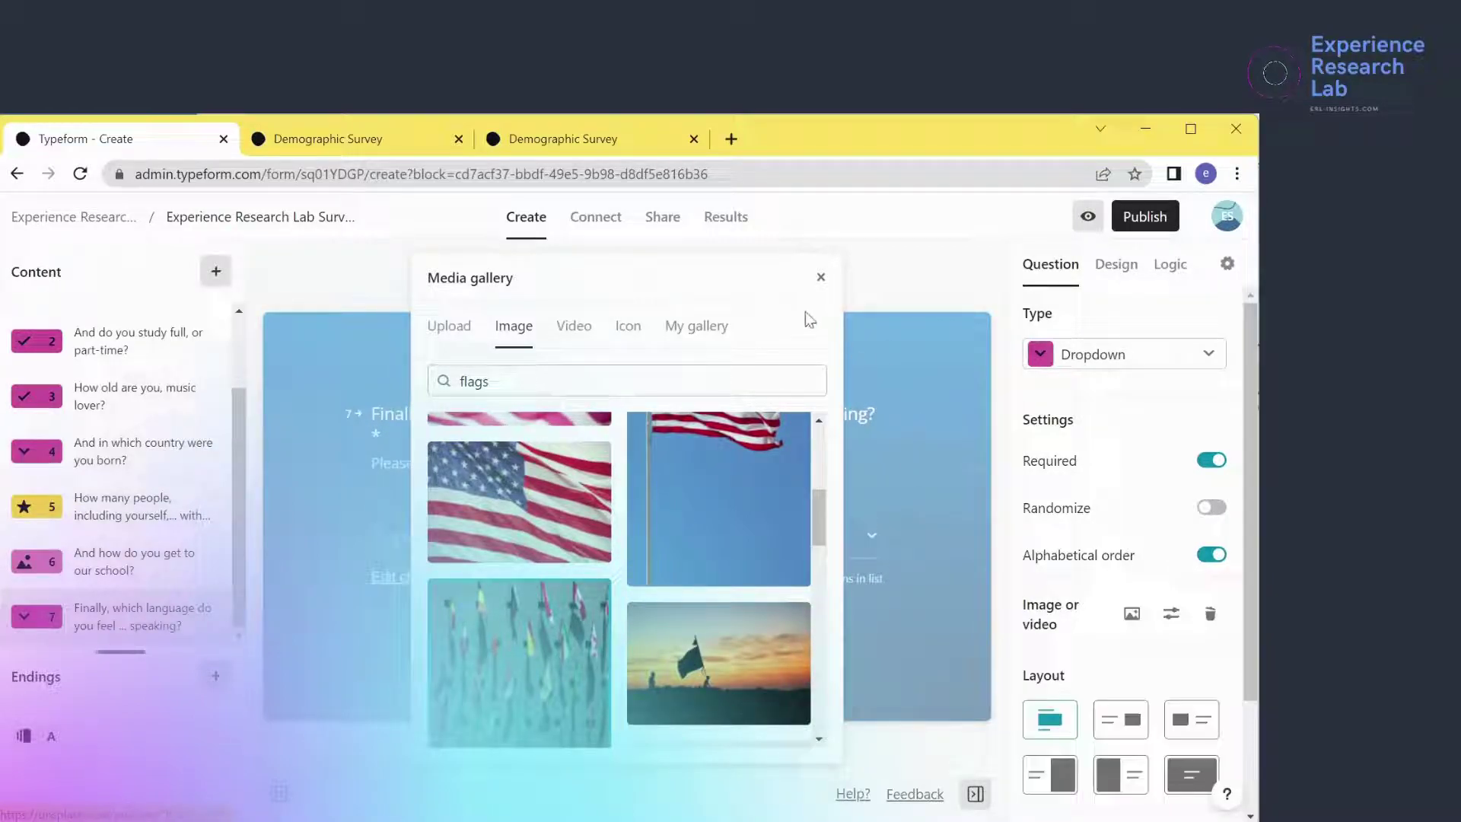
click(821, 277)
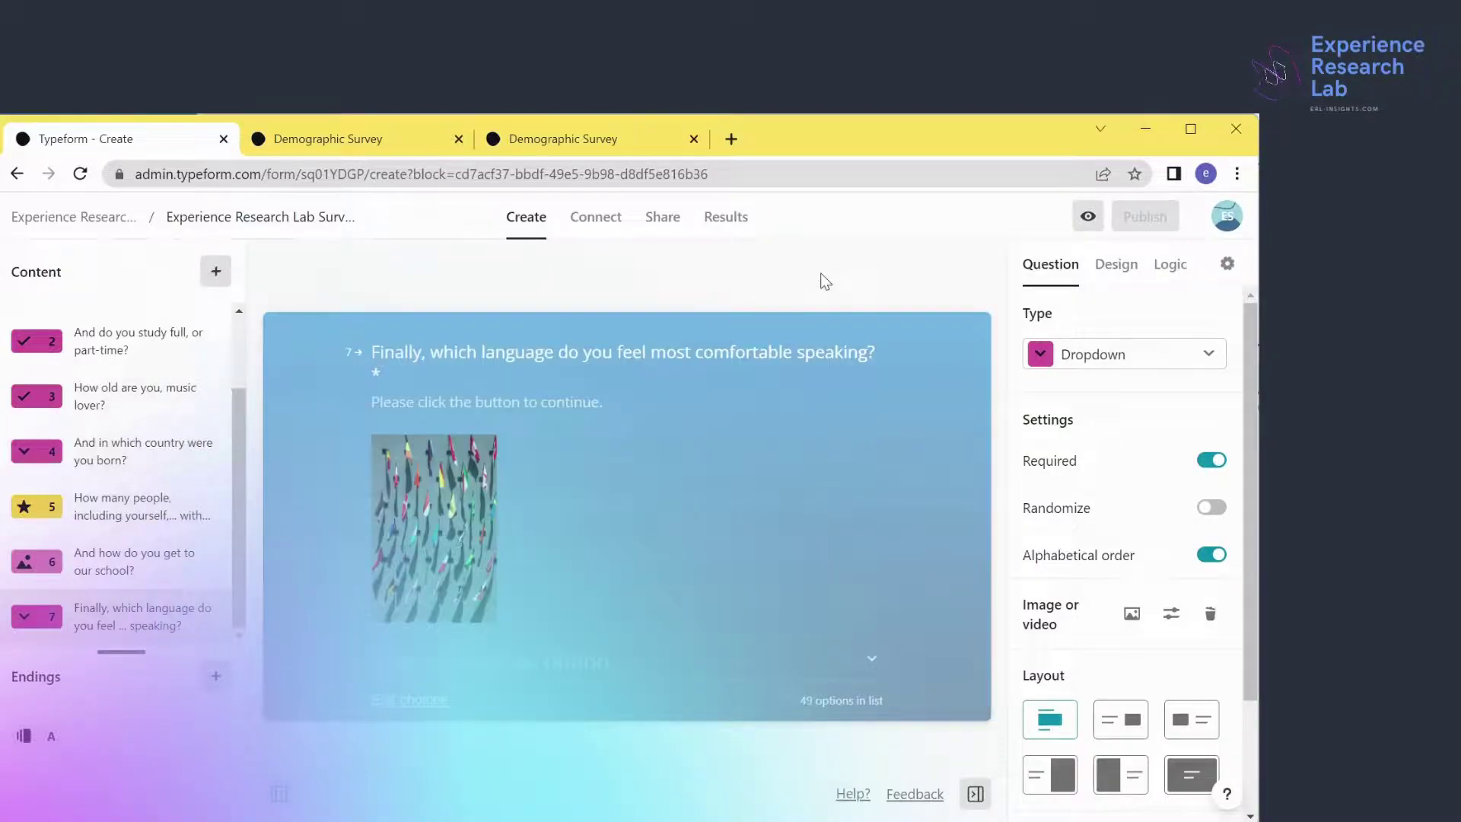
mouse_move(449, 567)
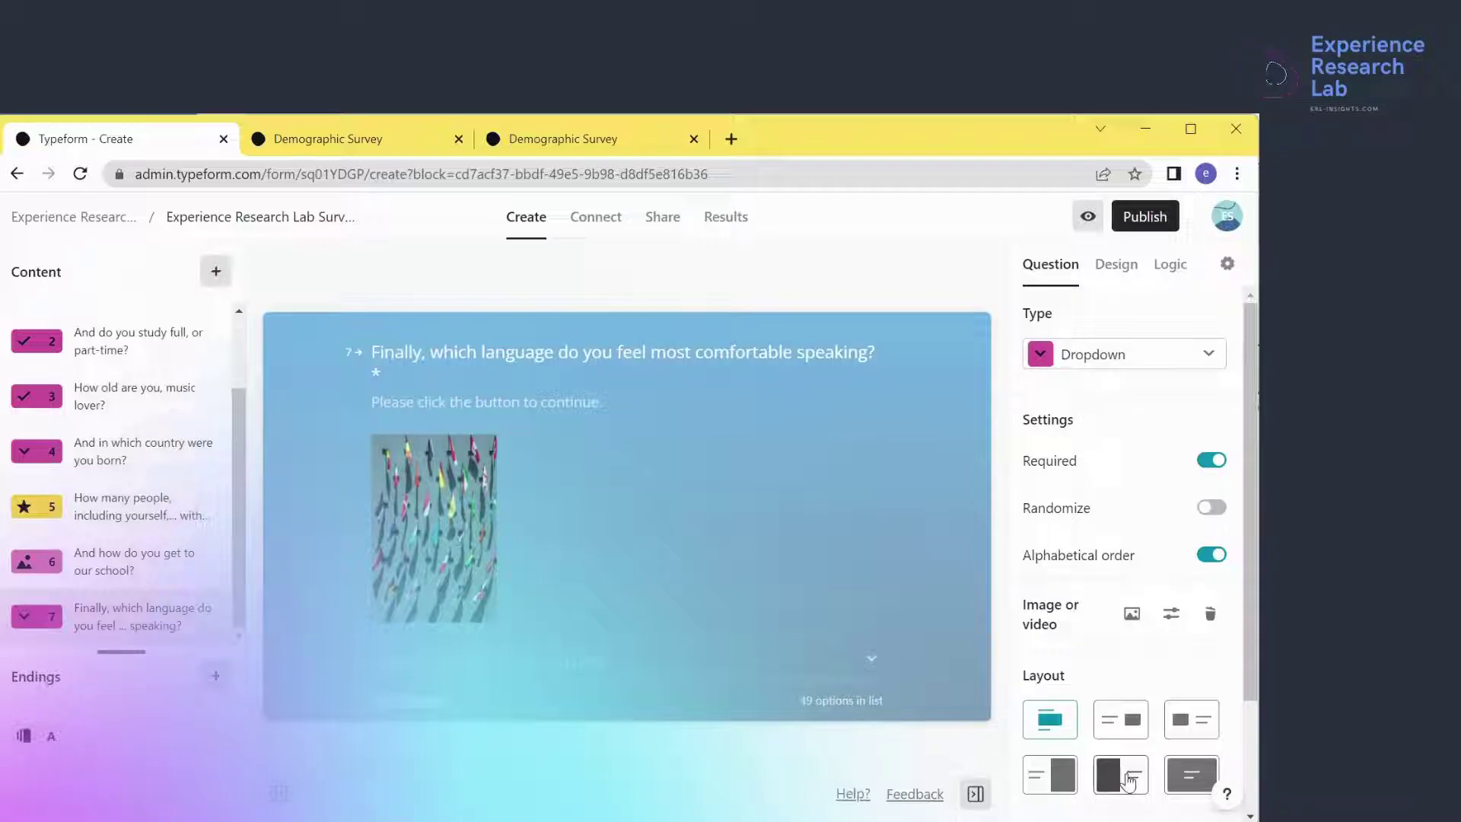
click(1048, 777)
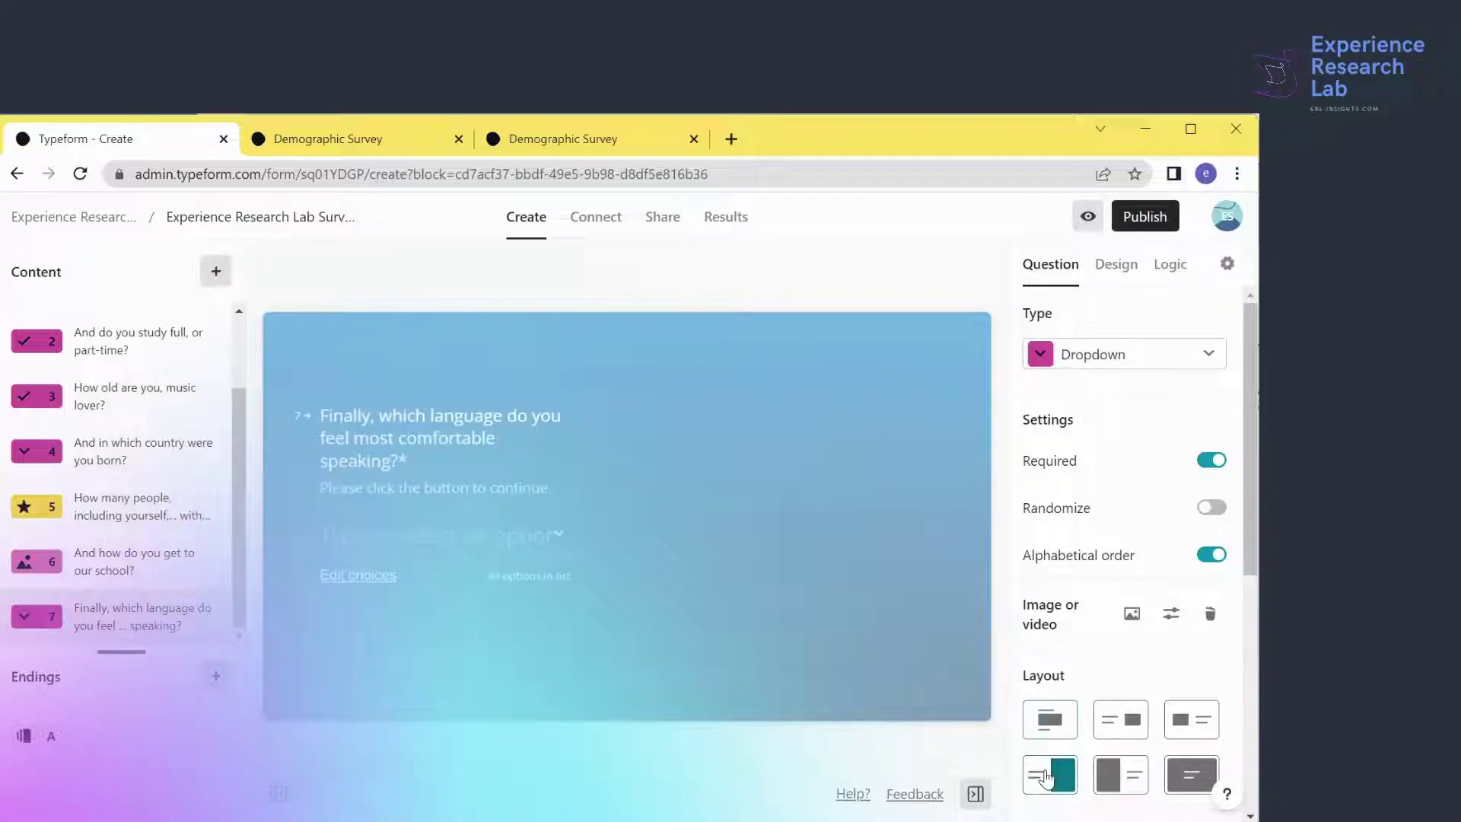
Search the image gallery for "countries" and add the globe photo on a turquoise background to the country-of-birth question
click(116, 452)
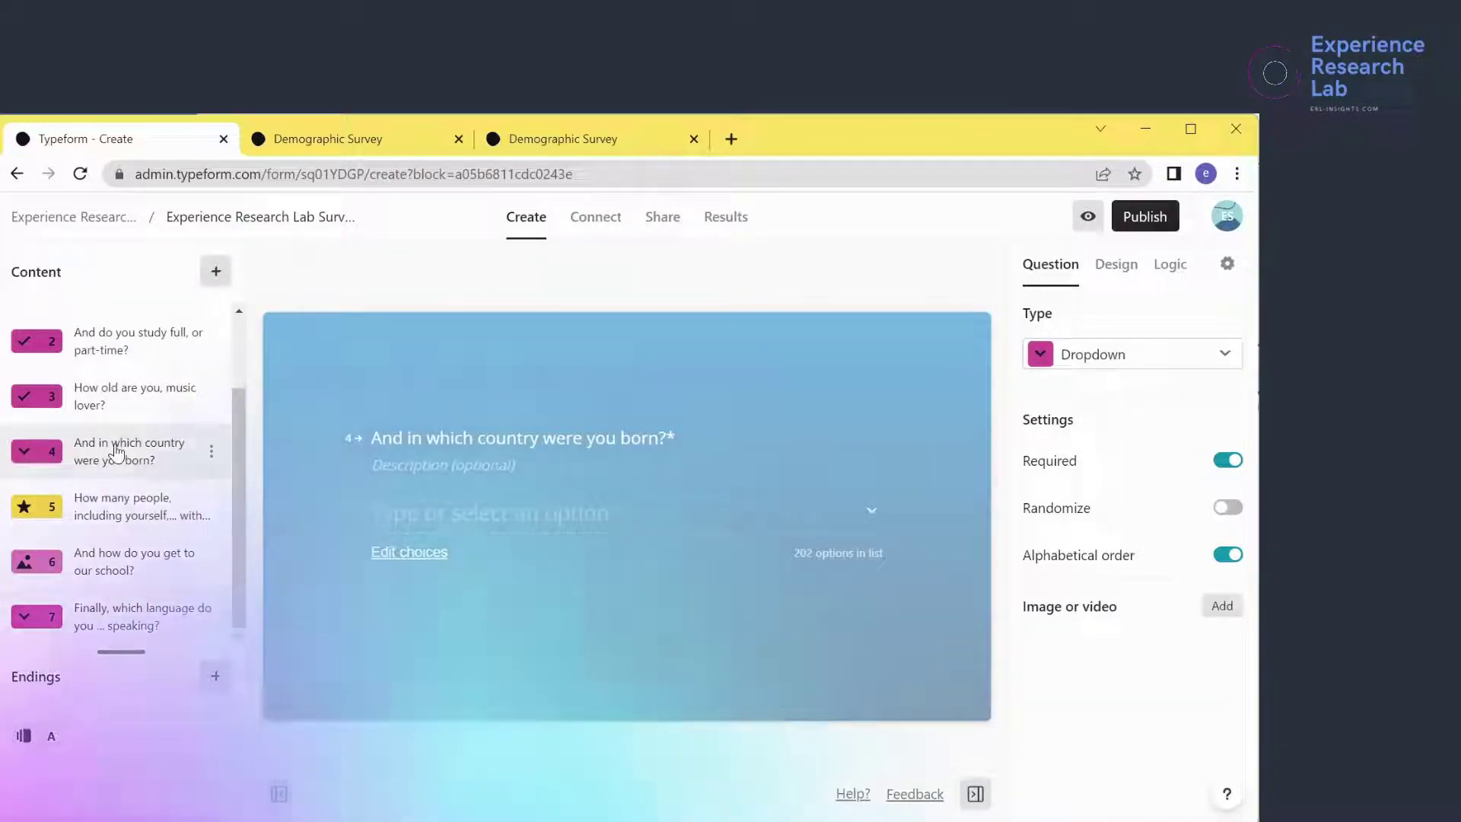
click(1229, 608)
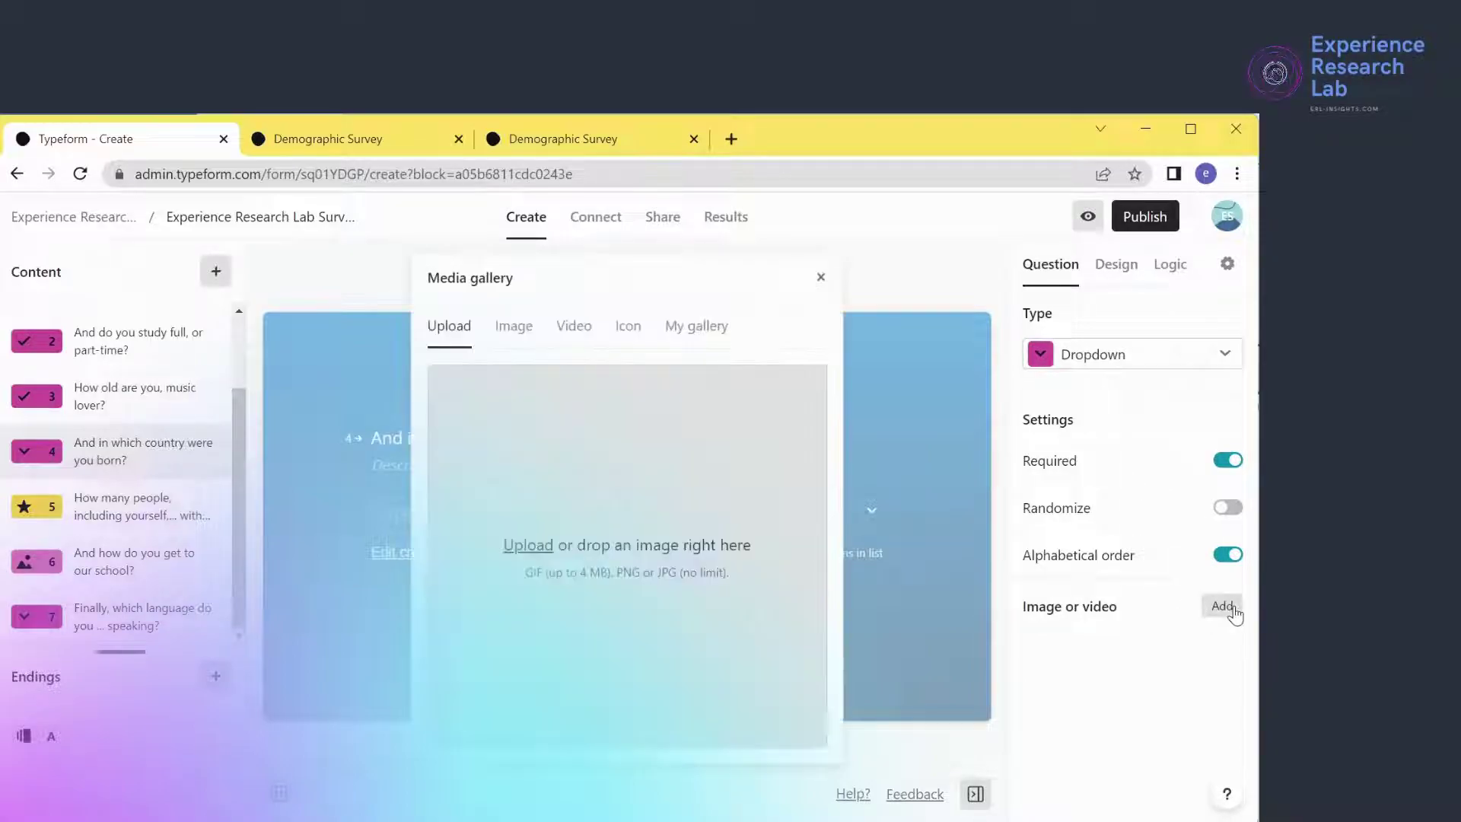
click(514, 332)
text(countries)
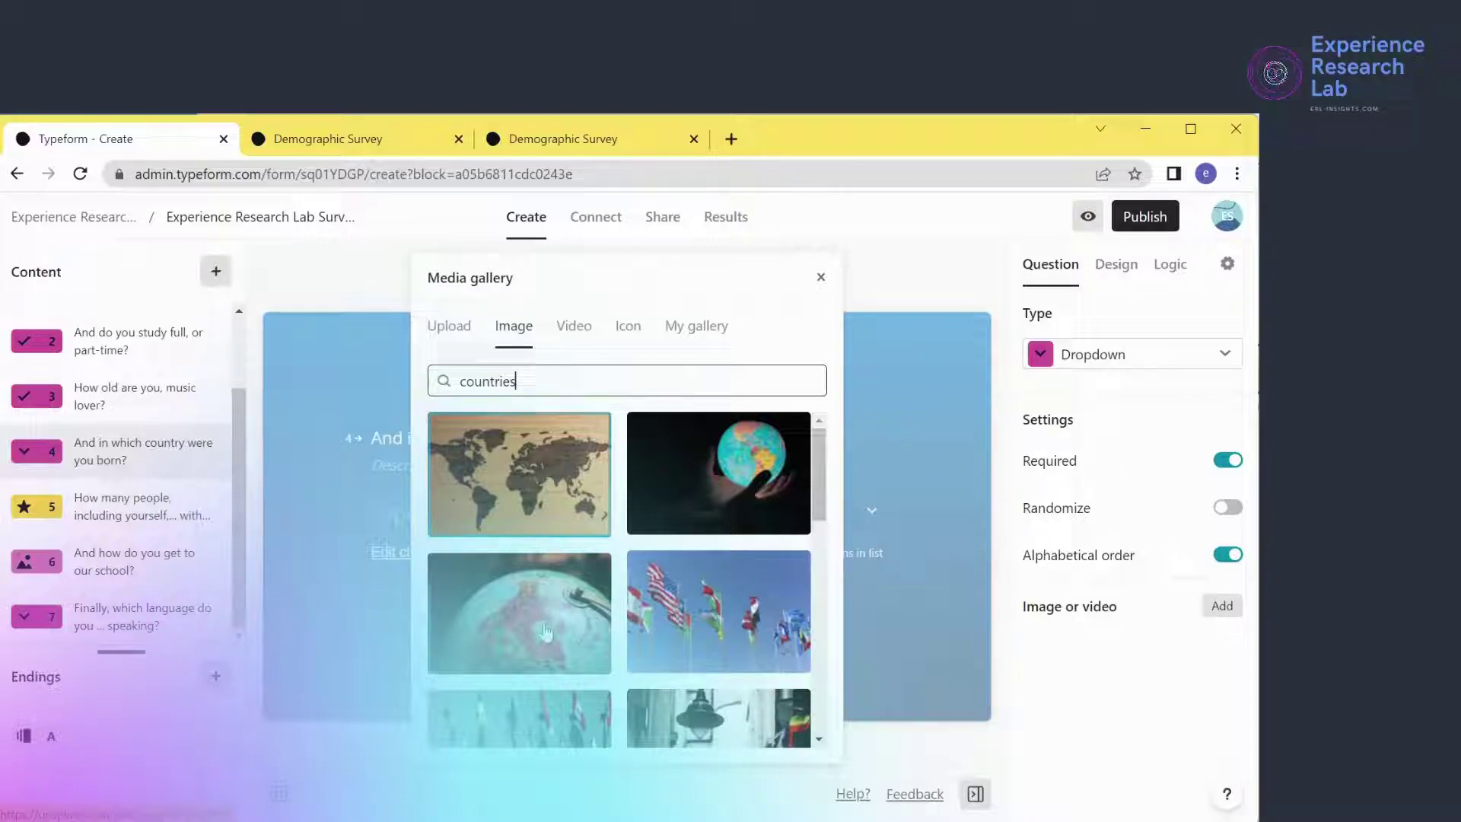
scroll(564, 632, down, 3)
scroll(546, 630, down, 5)
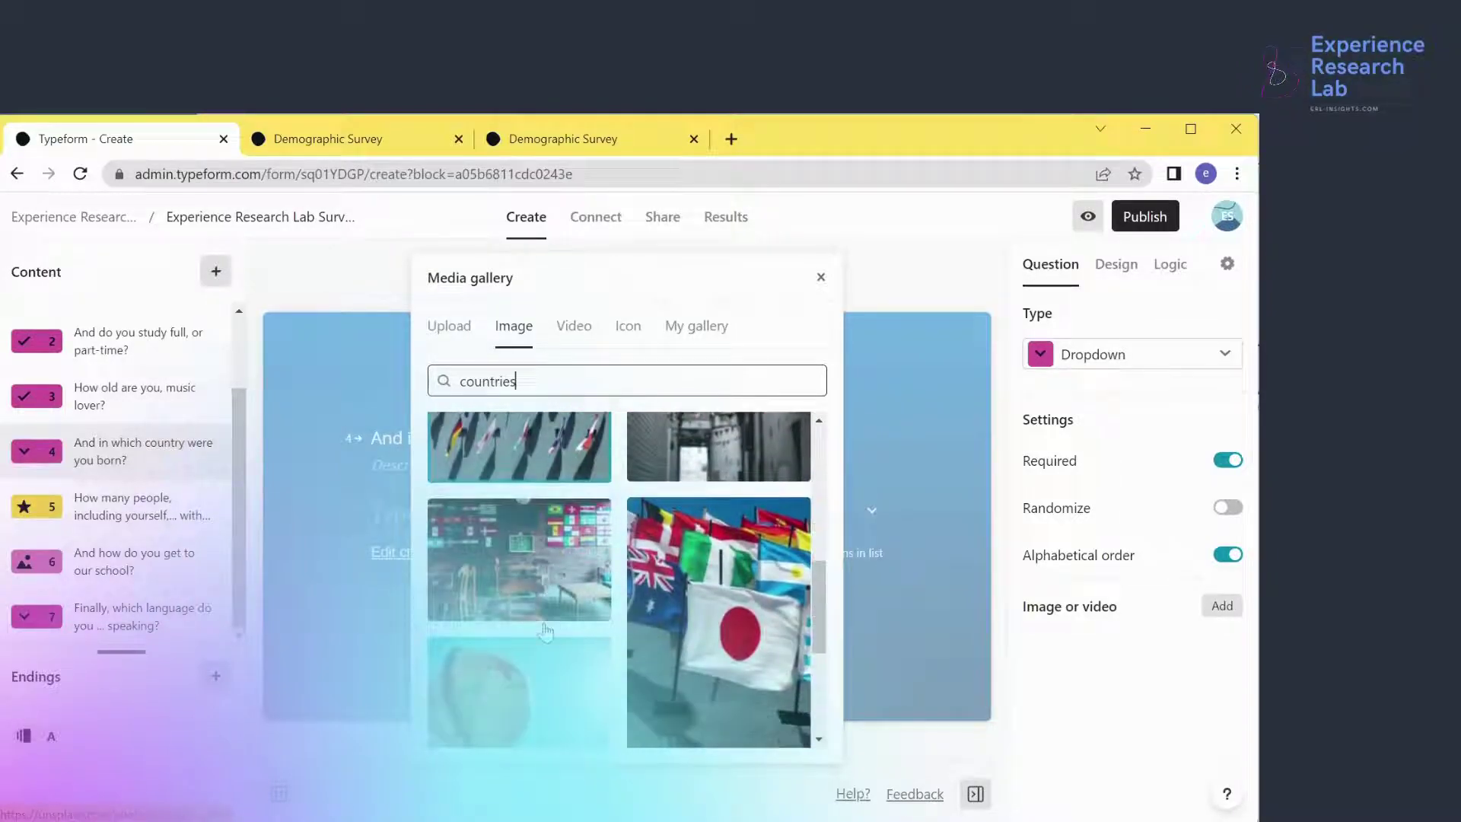
scroll(546, 630, down, 3)
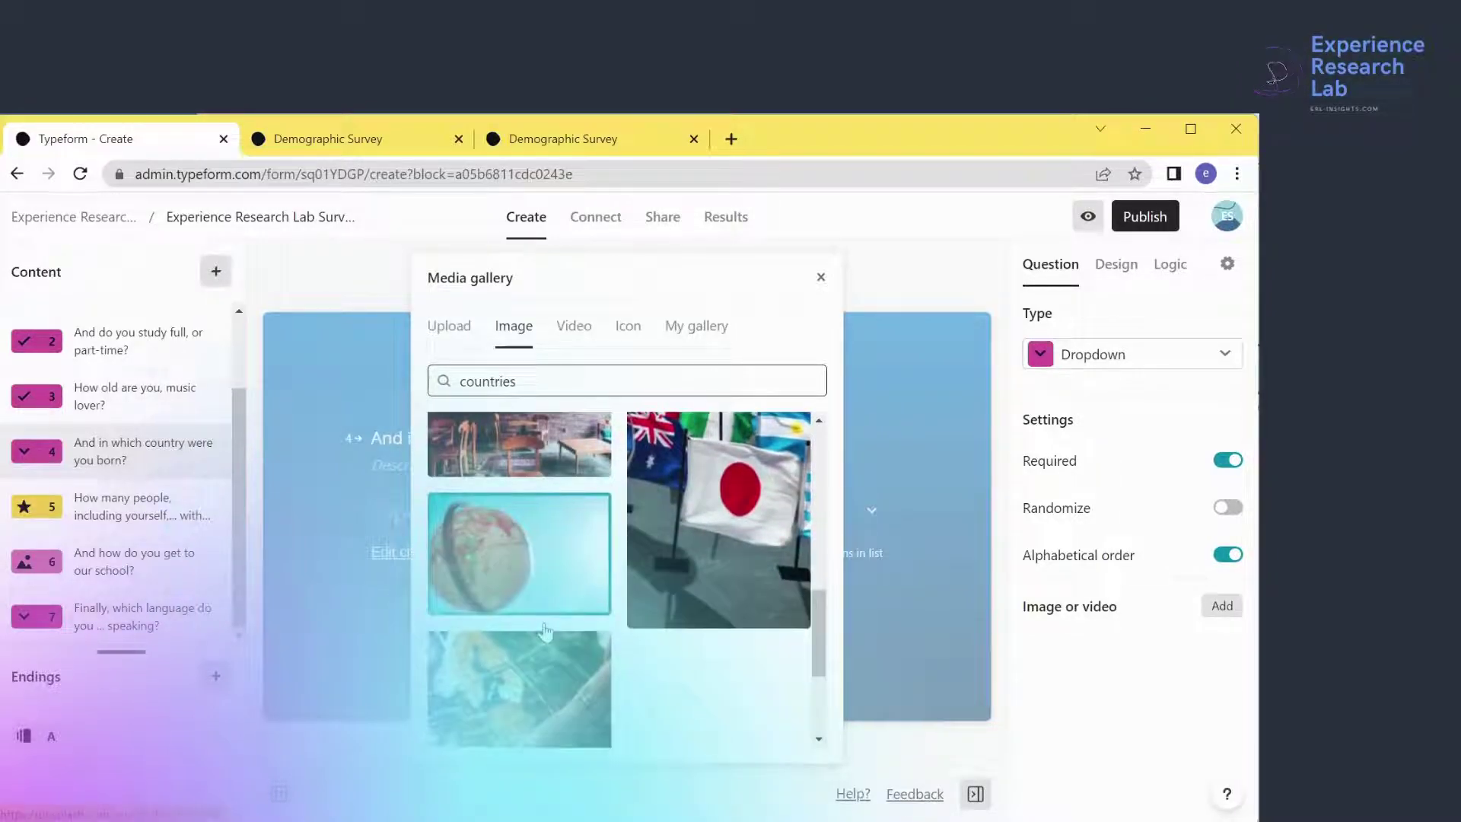
click(544, 579)
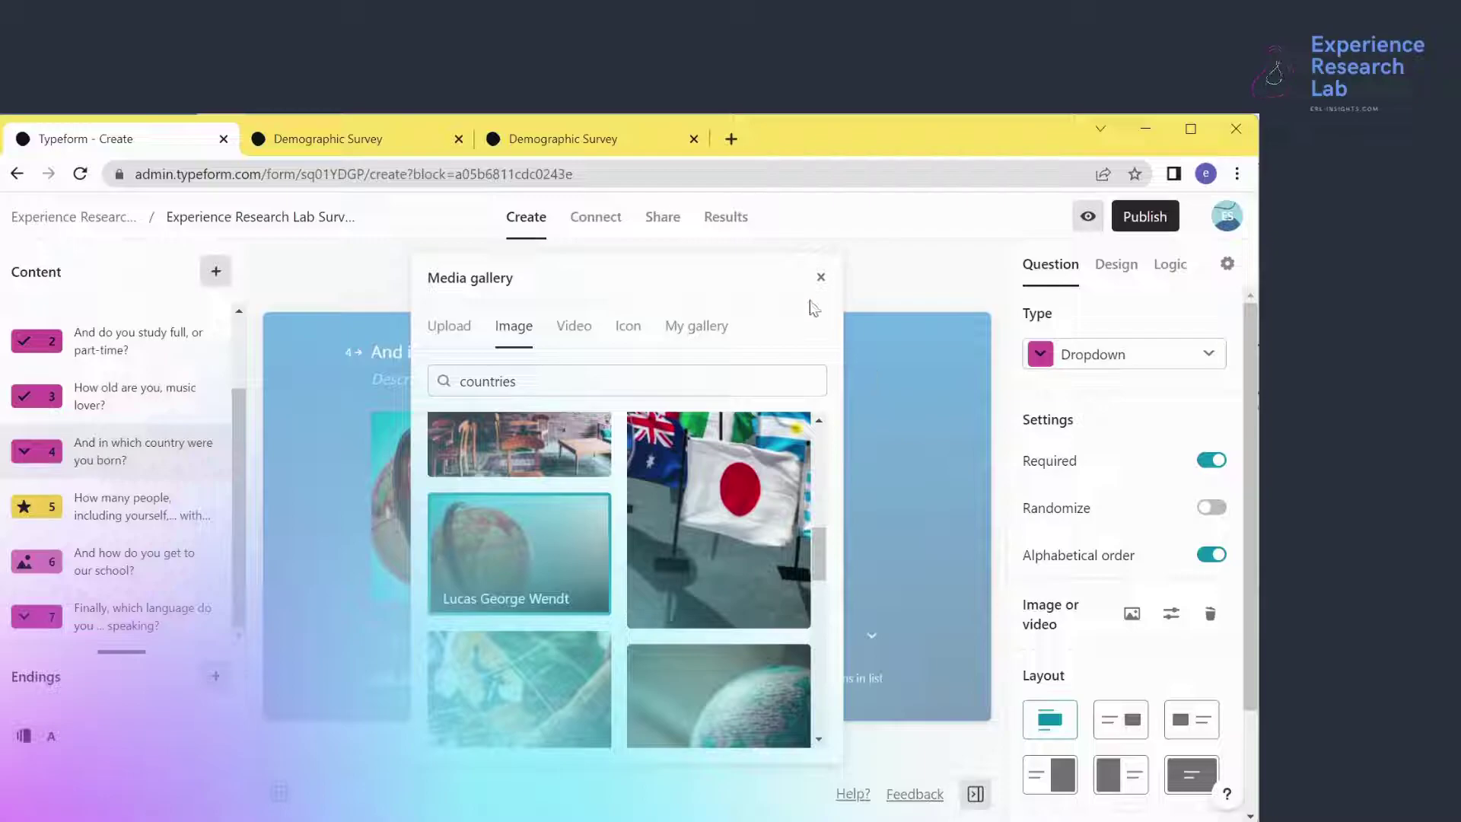
click(820, 277)
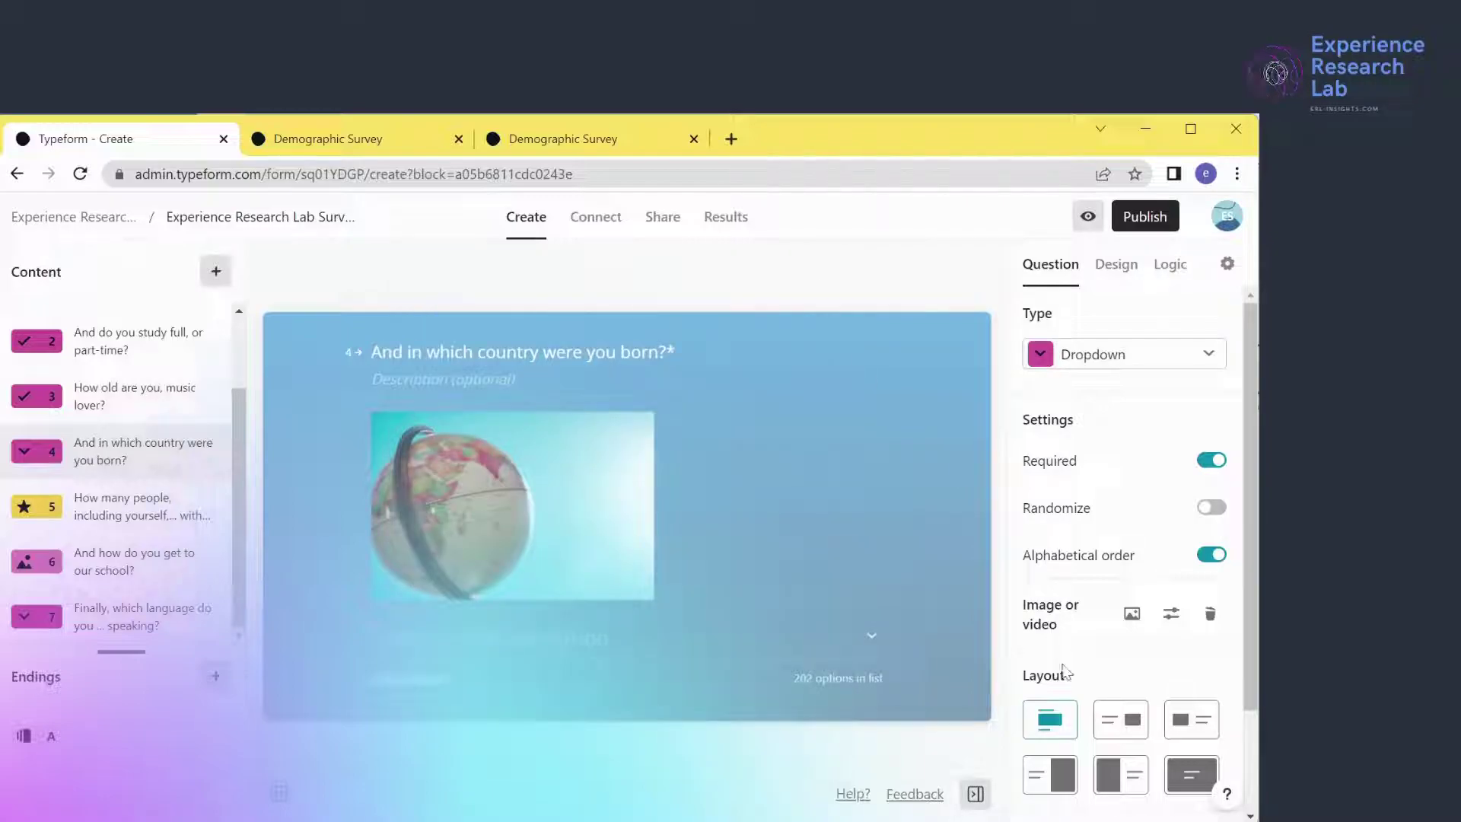
Lay out the globe photo over the left half of the country question and move its focal point to the photo's left edge
click(1108, 777)
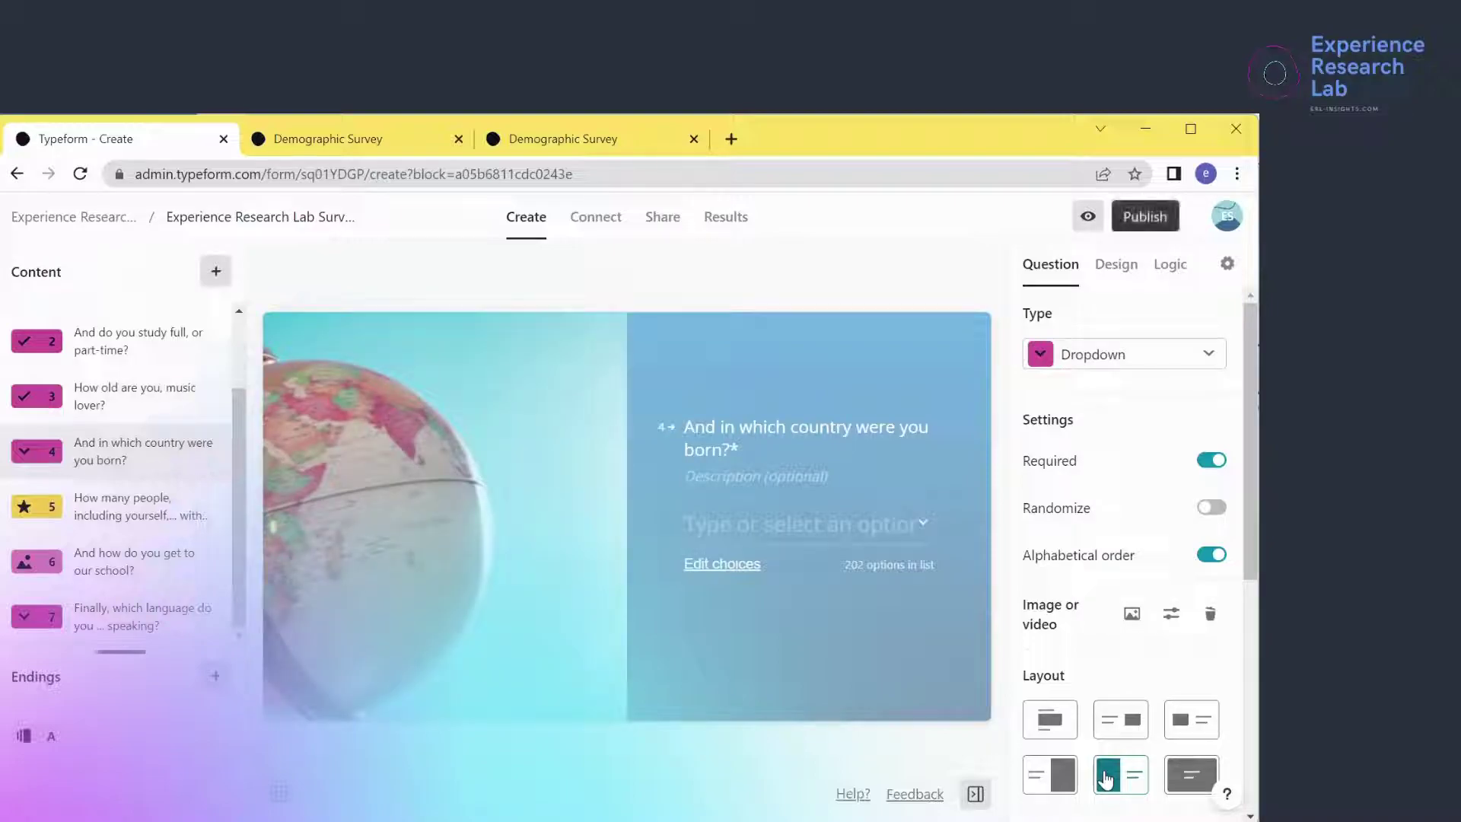
scroll(1041, 647, down, 4)
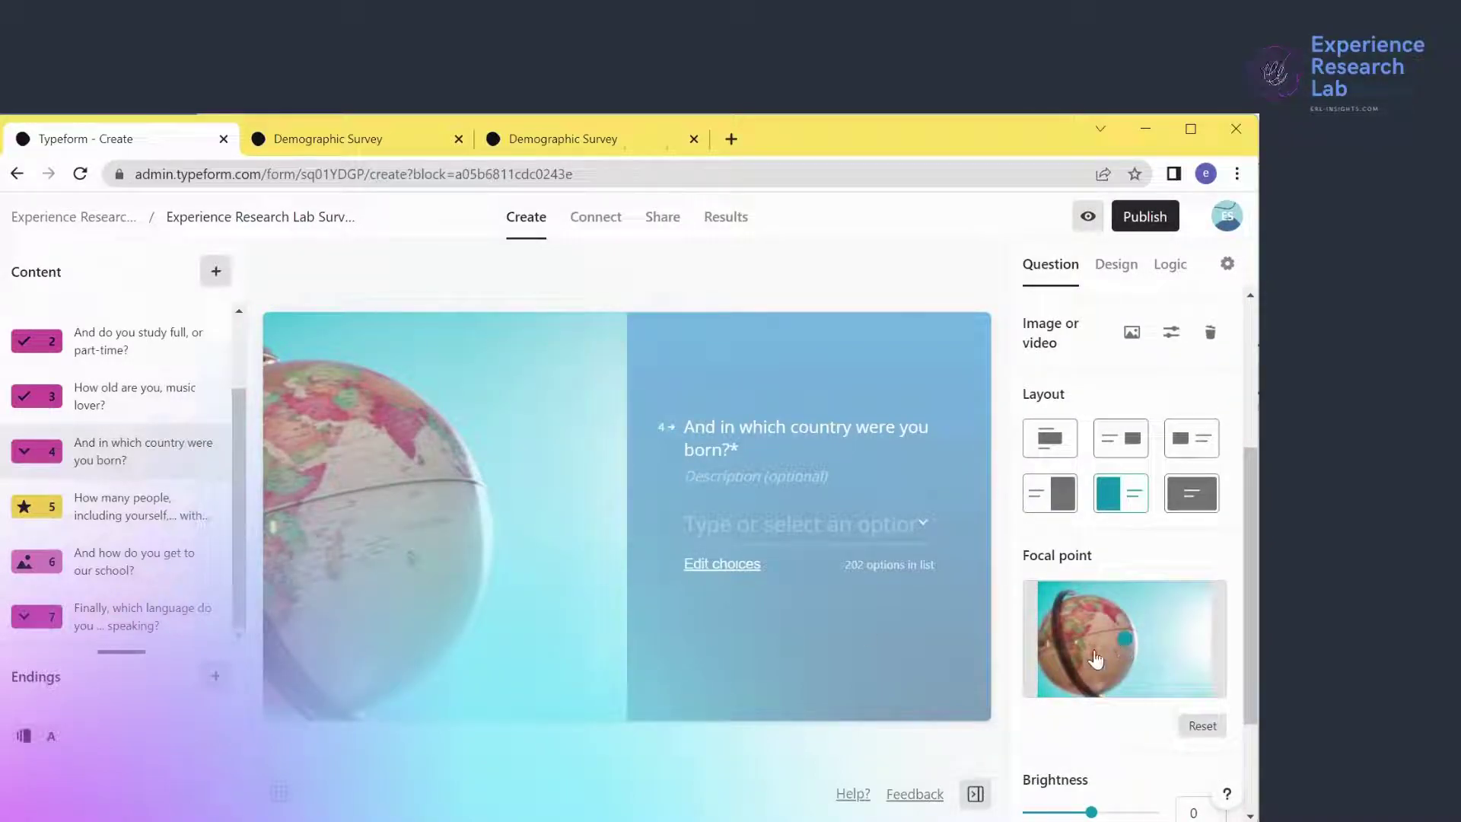
click(1074, 639)
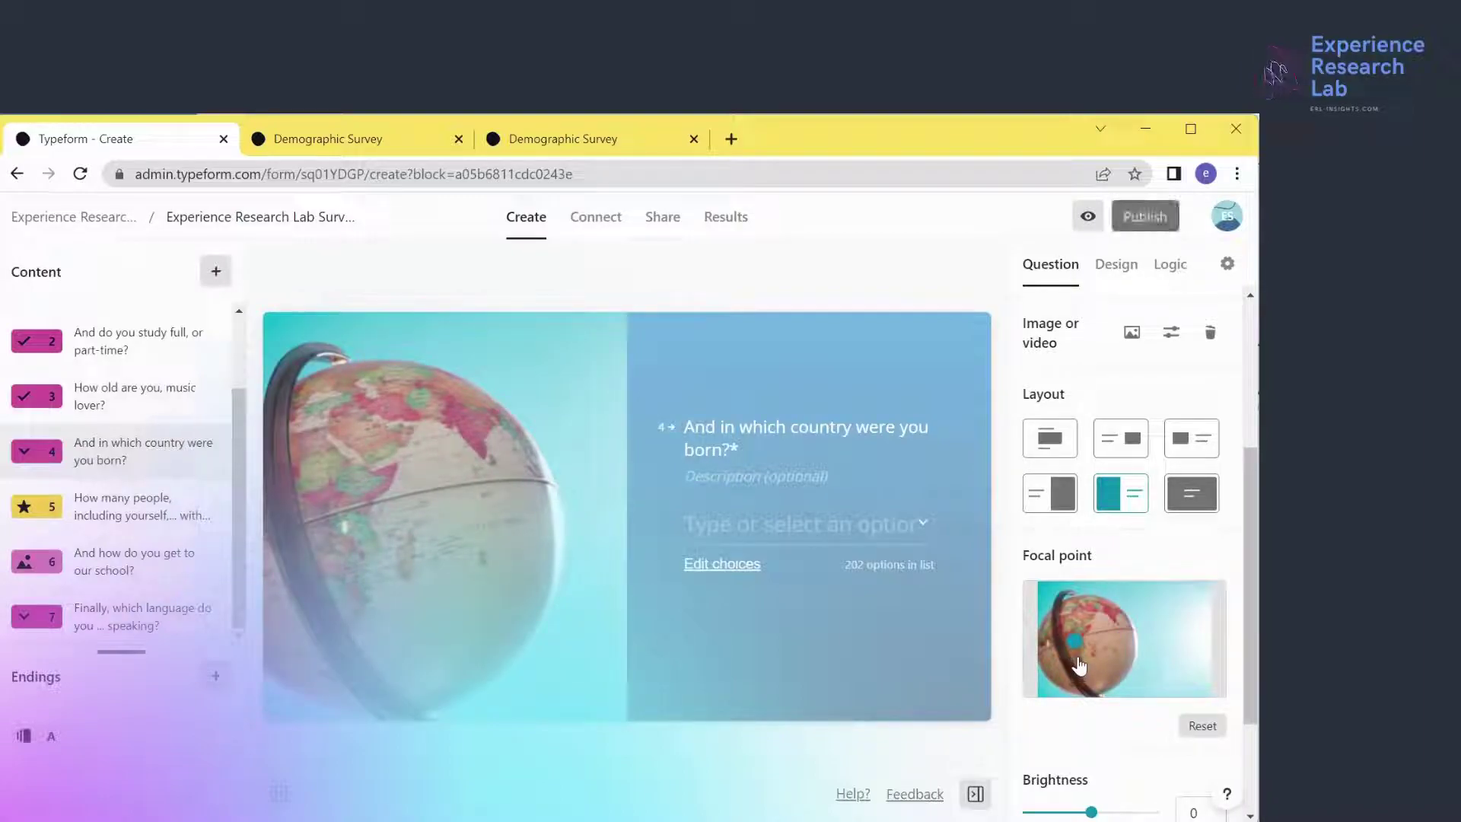
click(1054, 648)
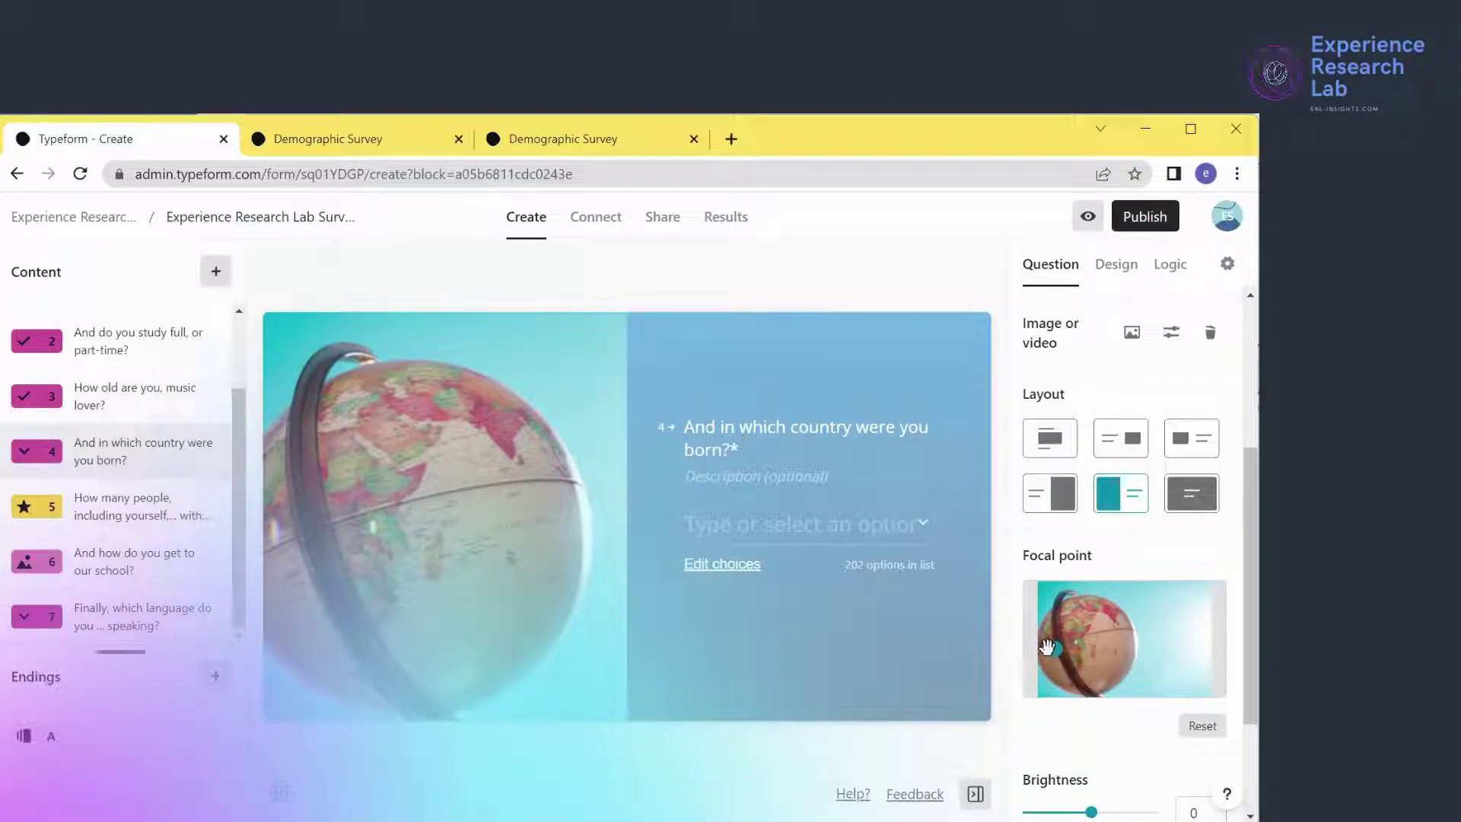
click(1039, 651)
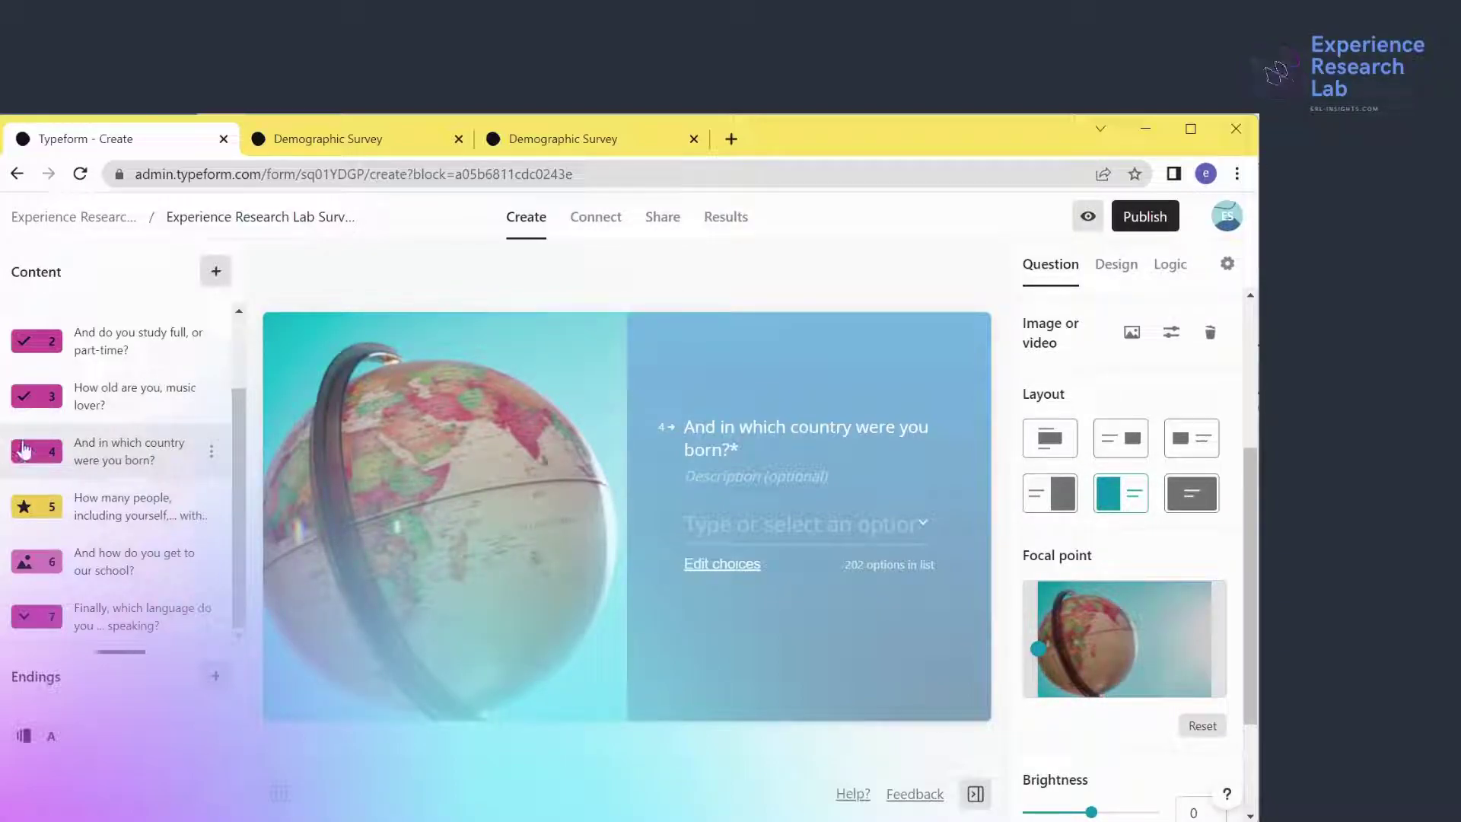
Add the classroom photo from a "students" image search to "How long have you been studying here?", placed as an inset to the right of the choices
click(114, 341)
scroll(114, 342, up, 2)
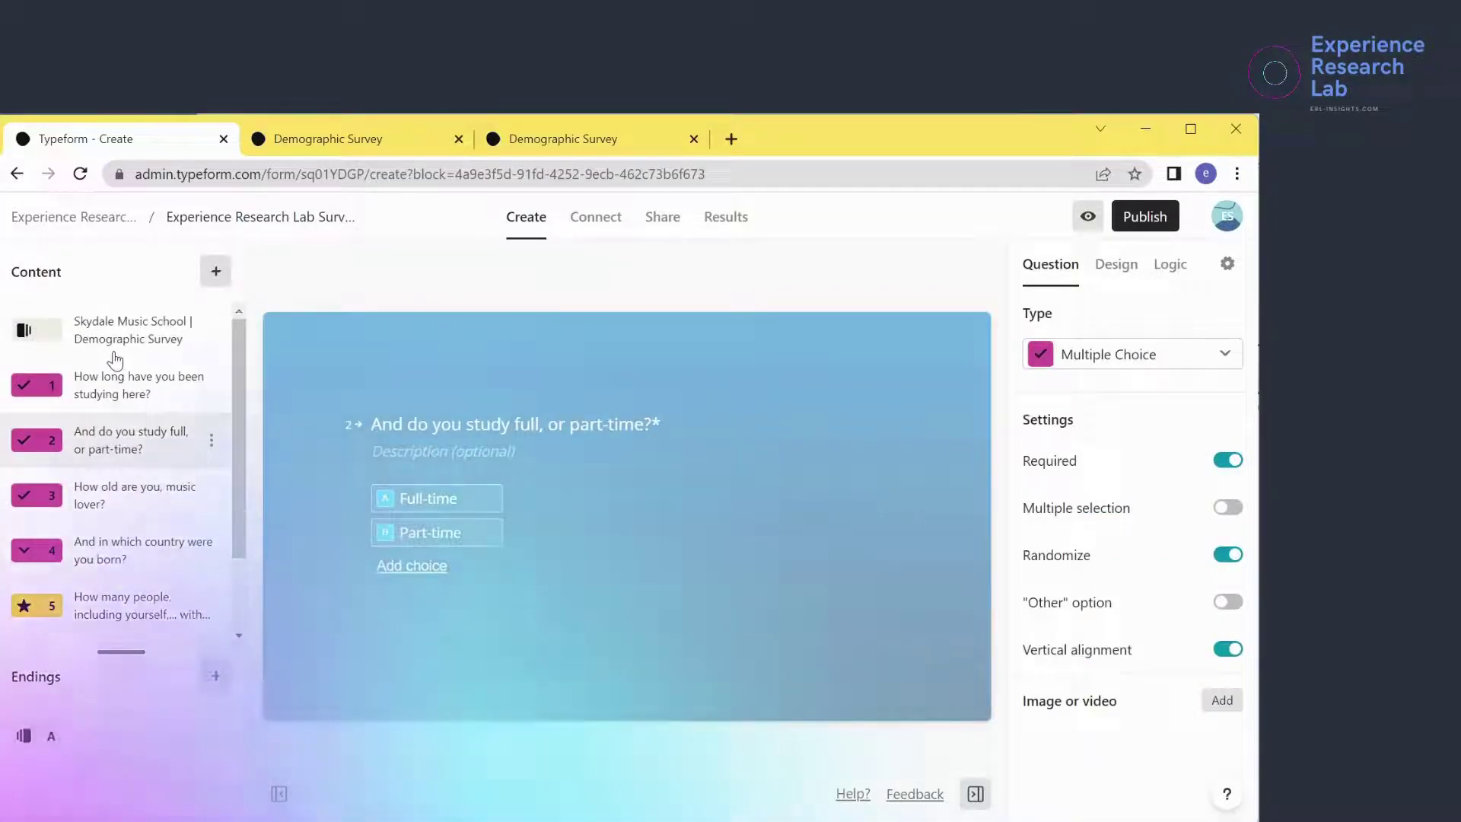
click(123, 397)
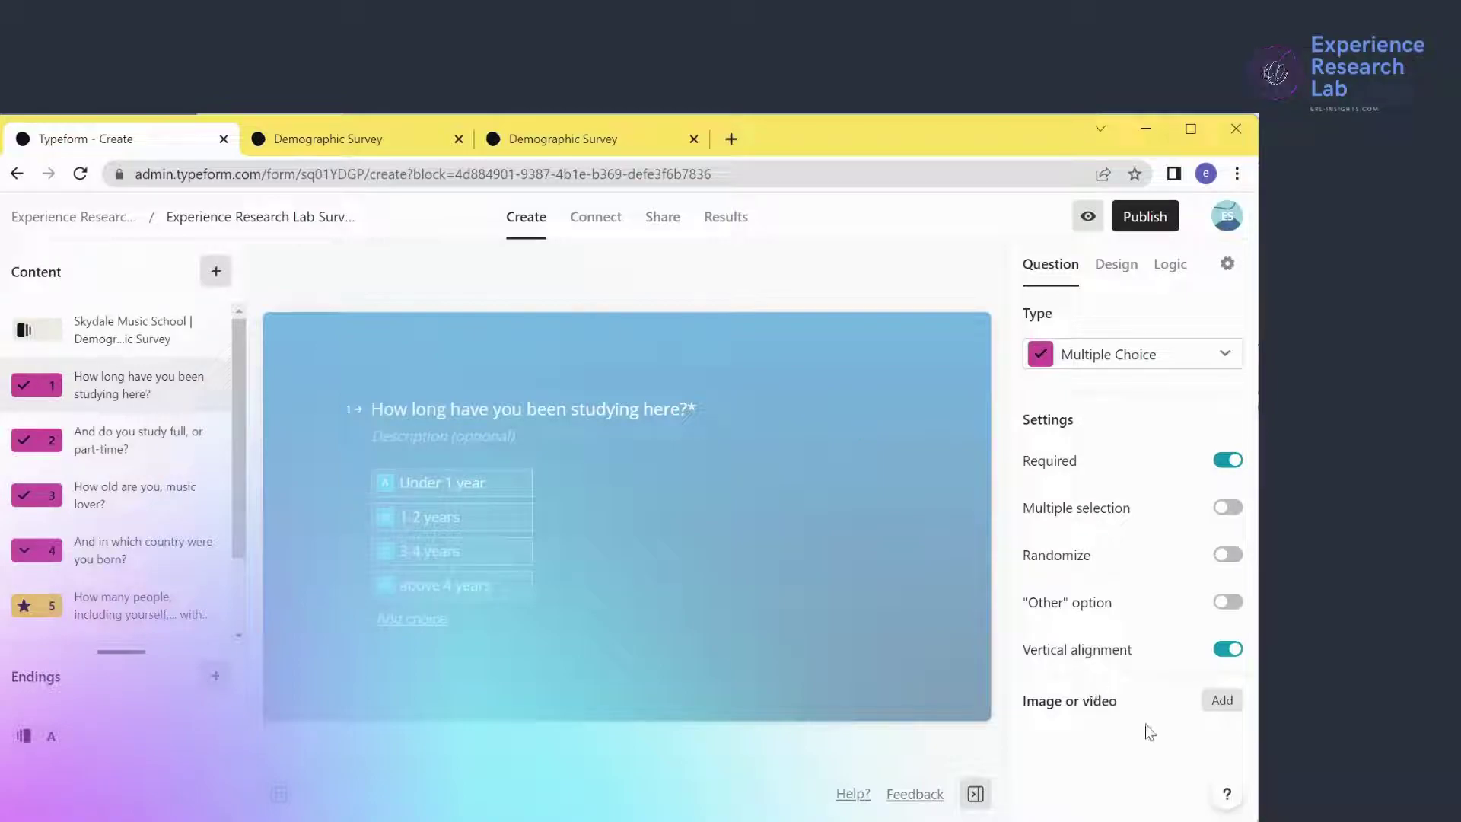
click(1222, 701)
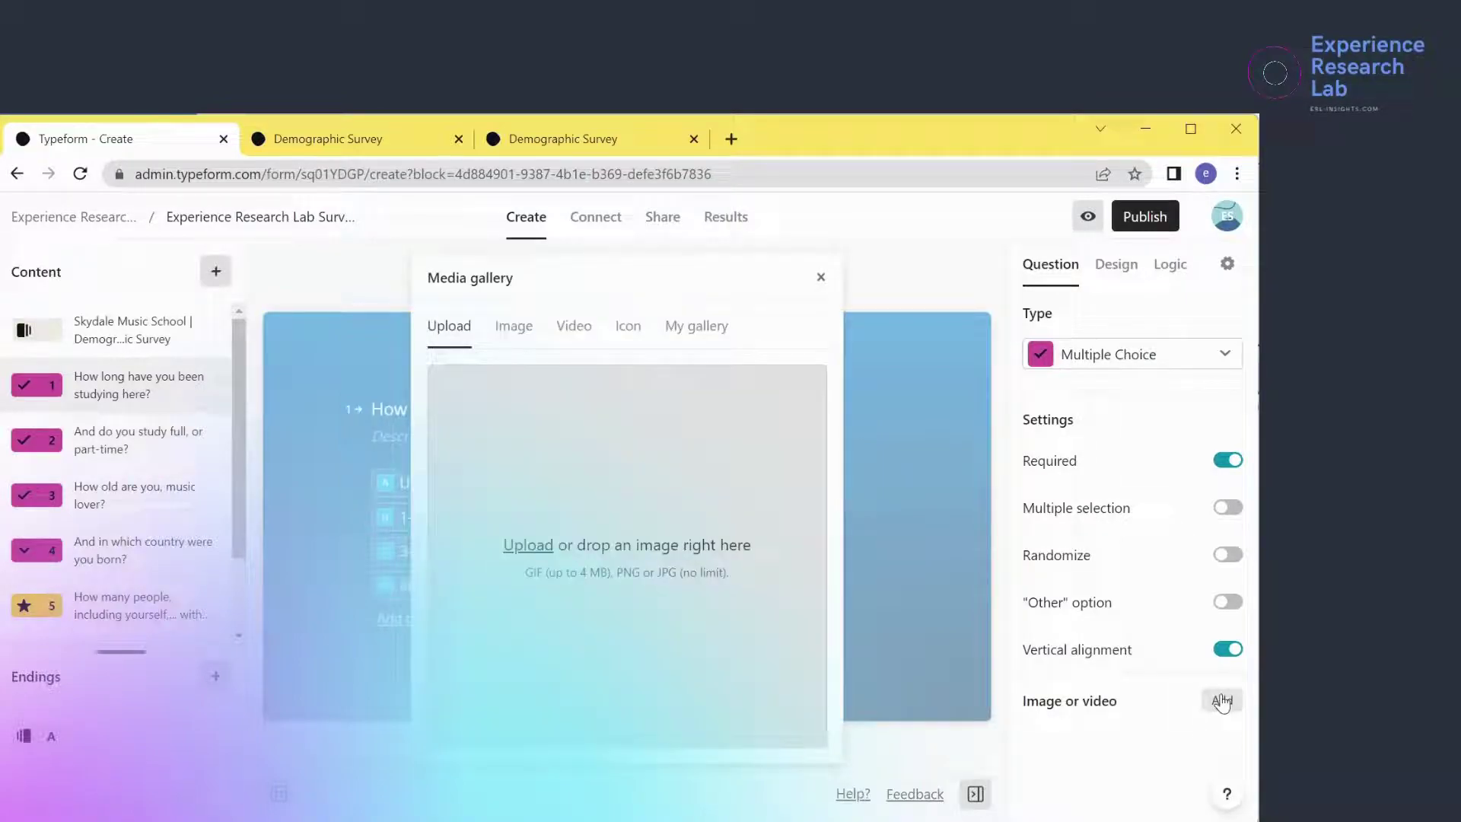
click(513, 325)
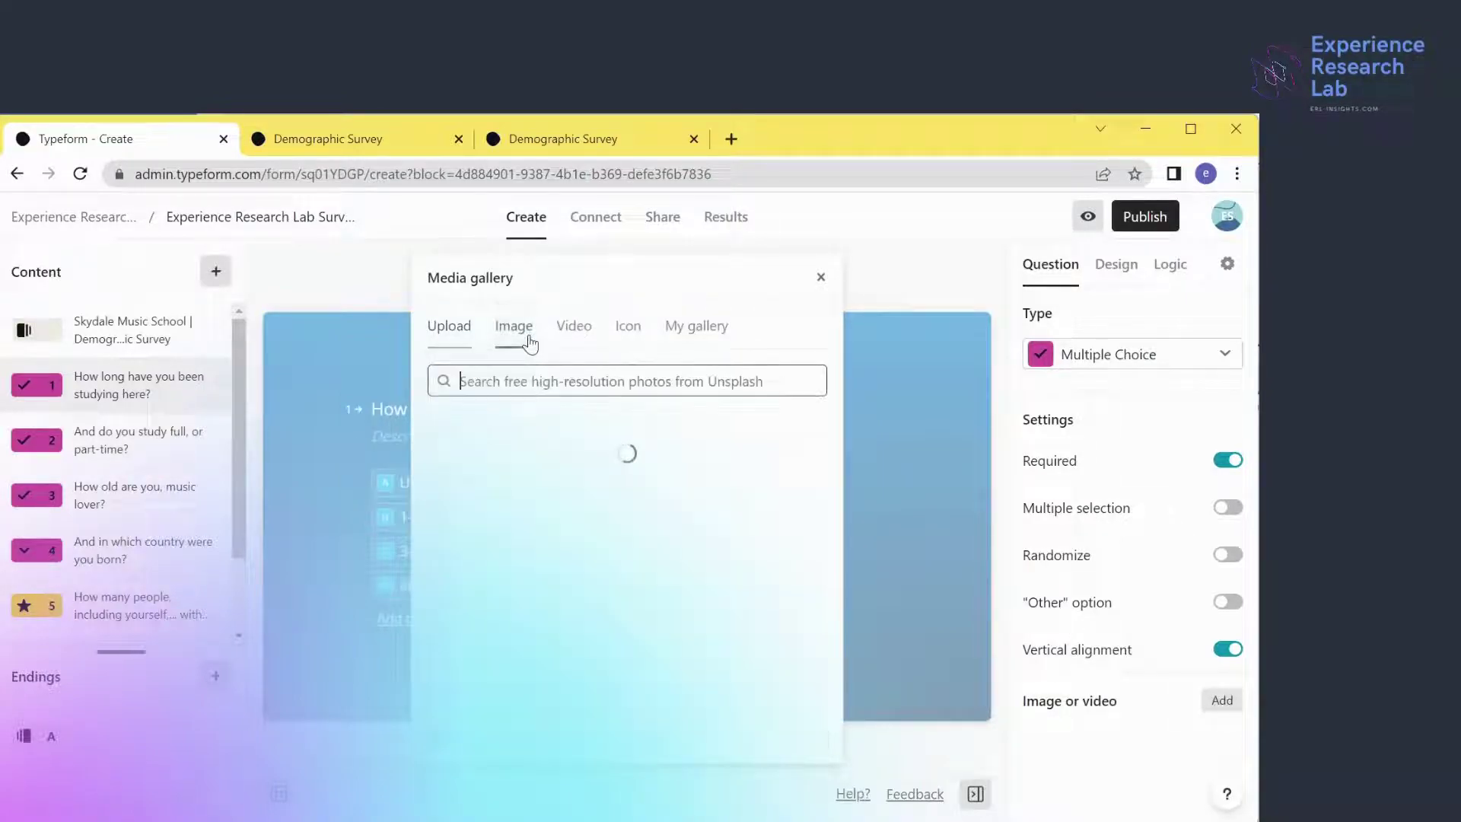
text(students)
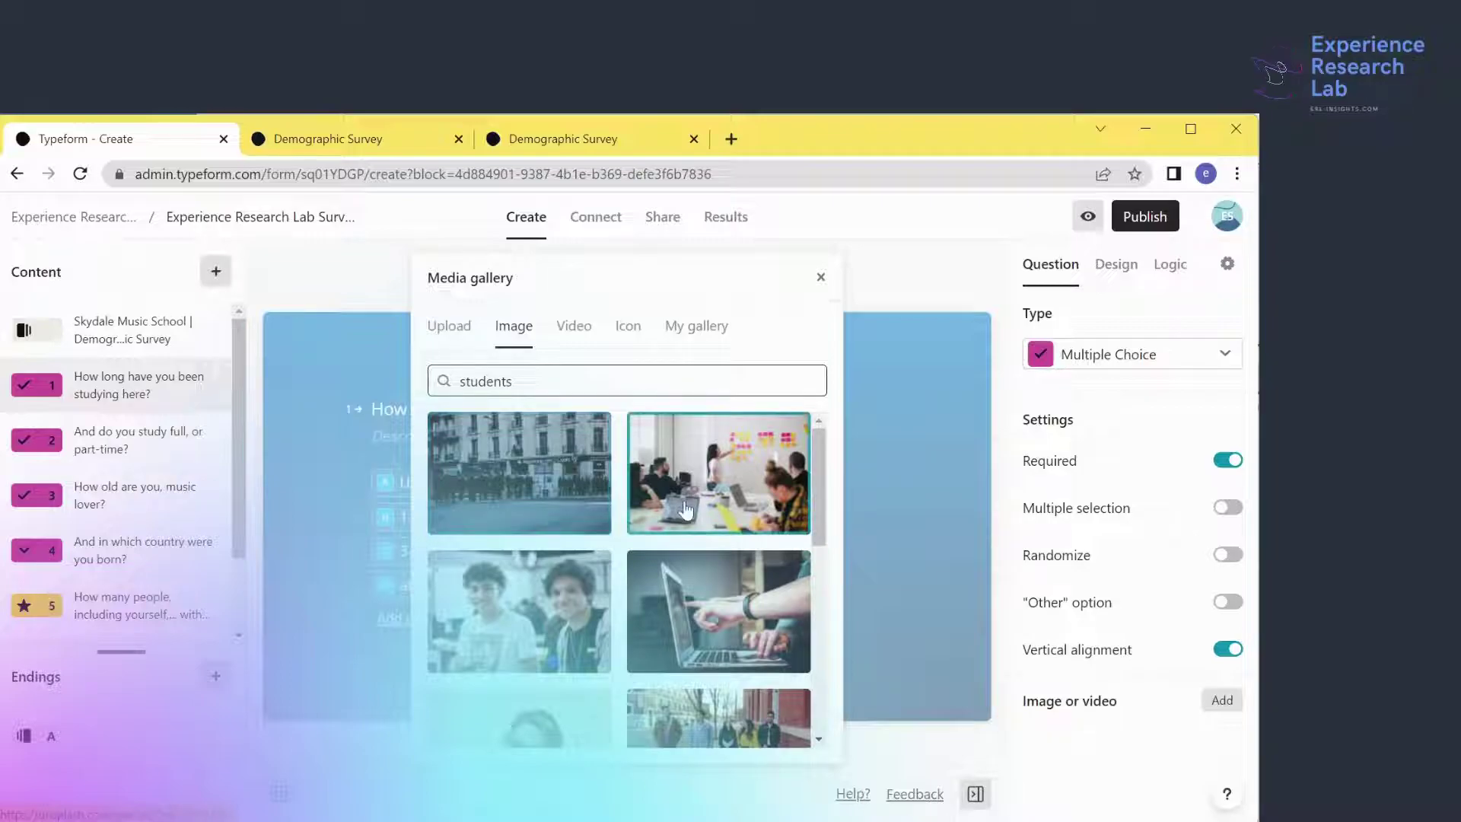
scroll(688, 508, down, 3)
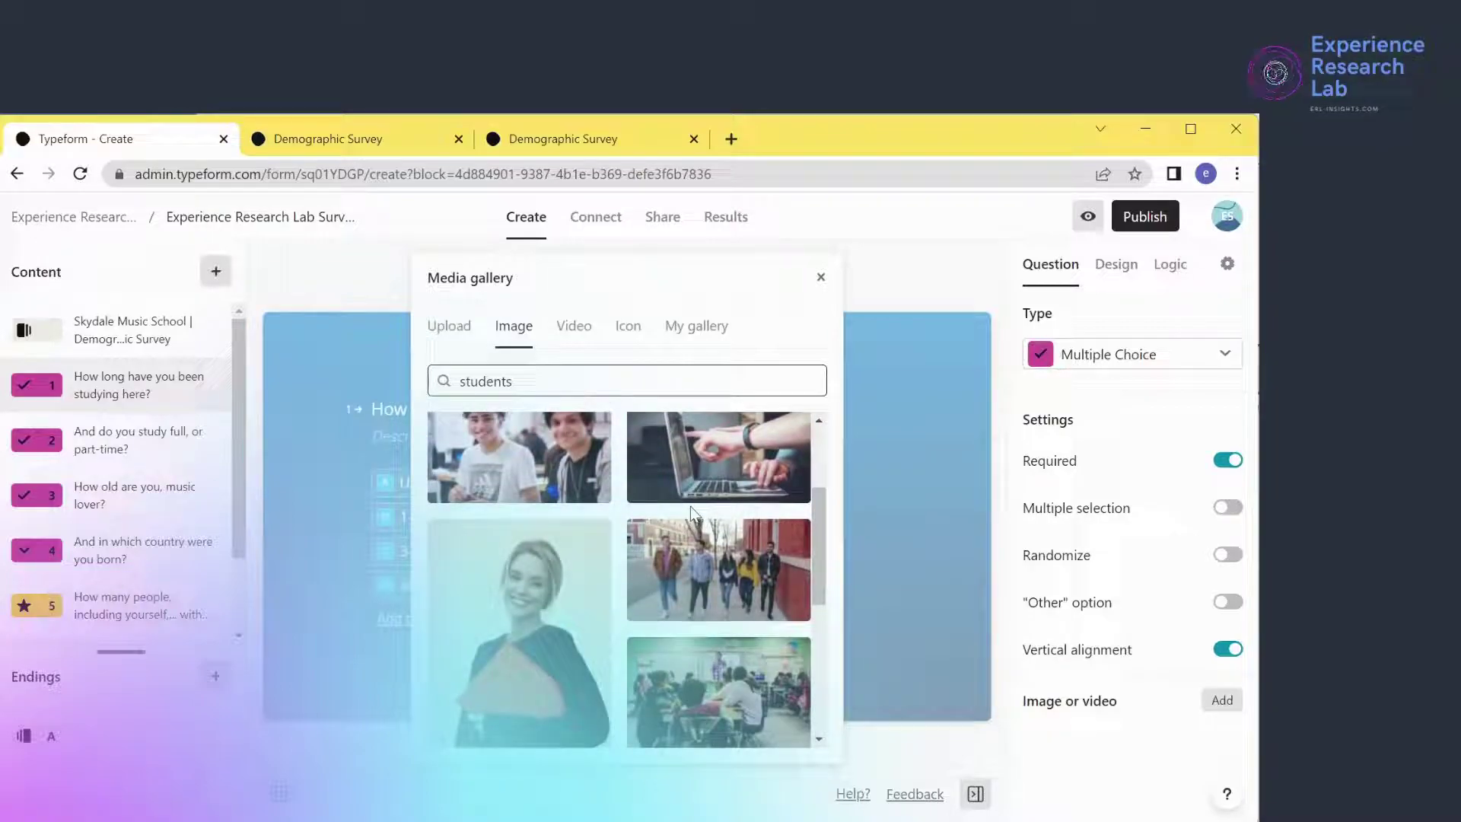
scroll(691, 505, down, 3)
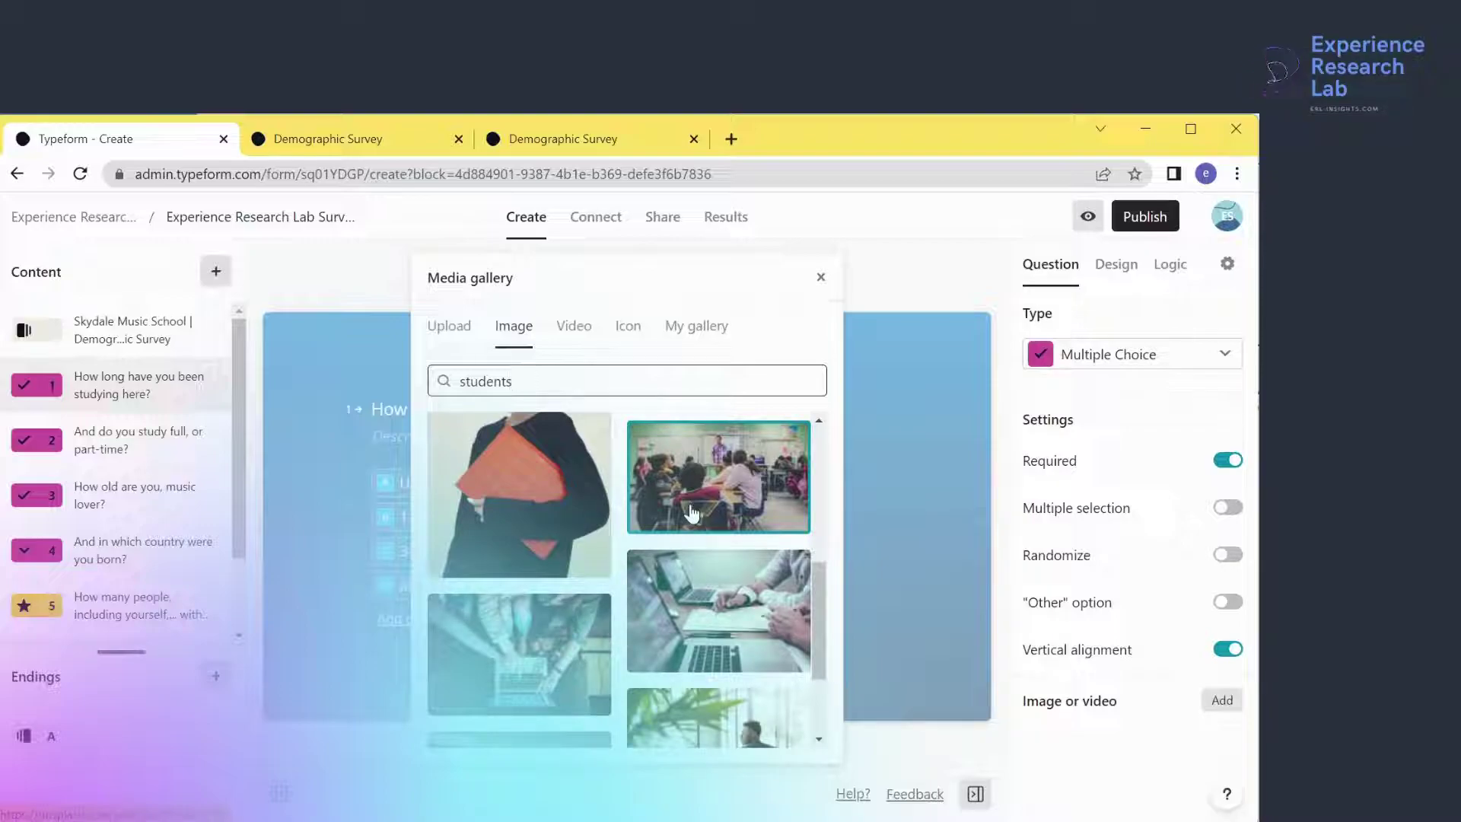
click(694, 481)
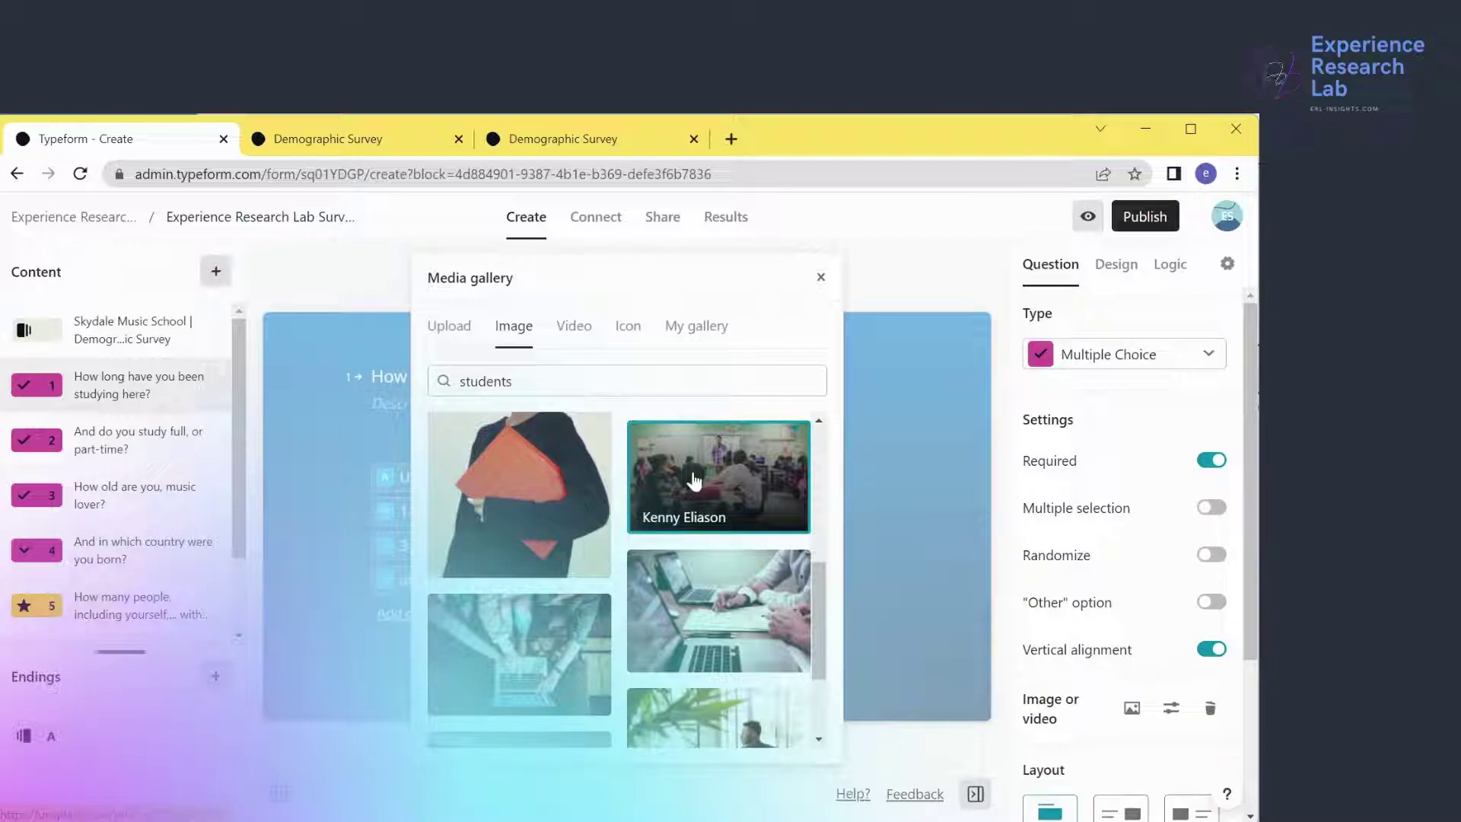
click(821, 278)
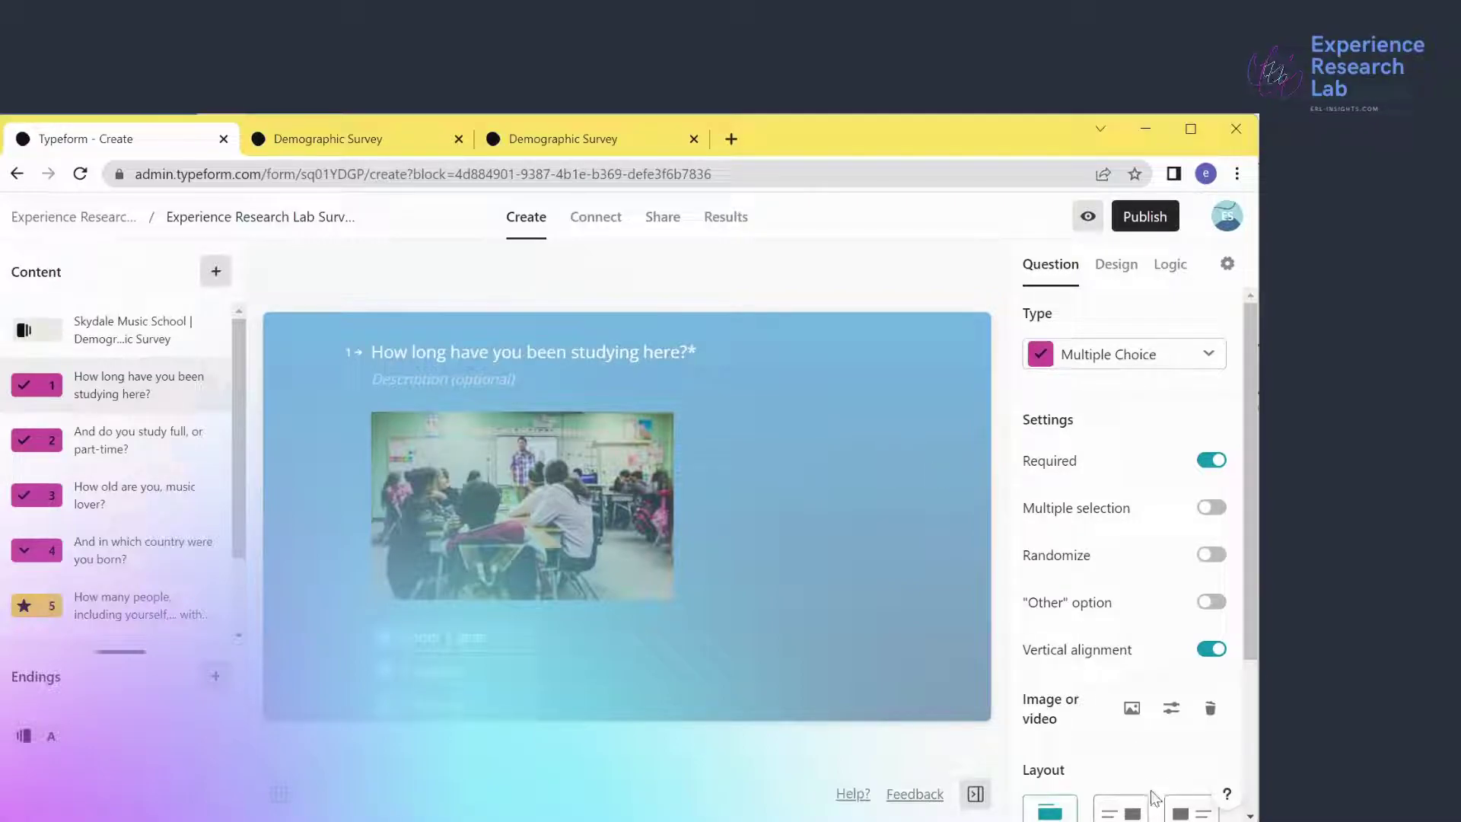
scroll(1149, 761, down, 3)
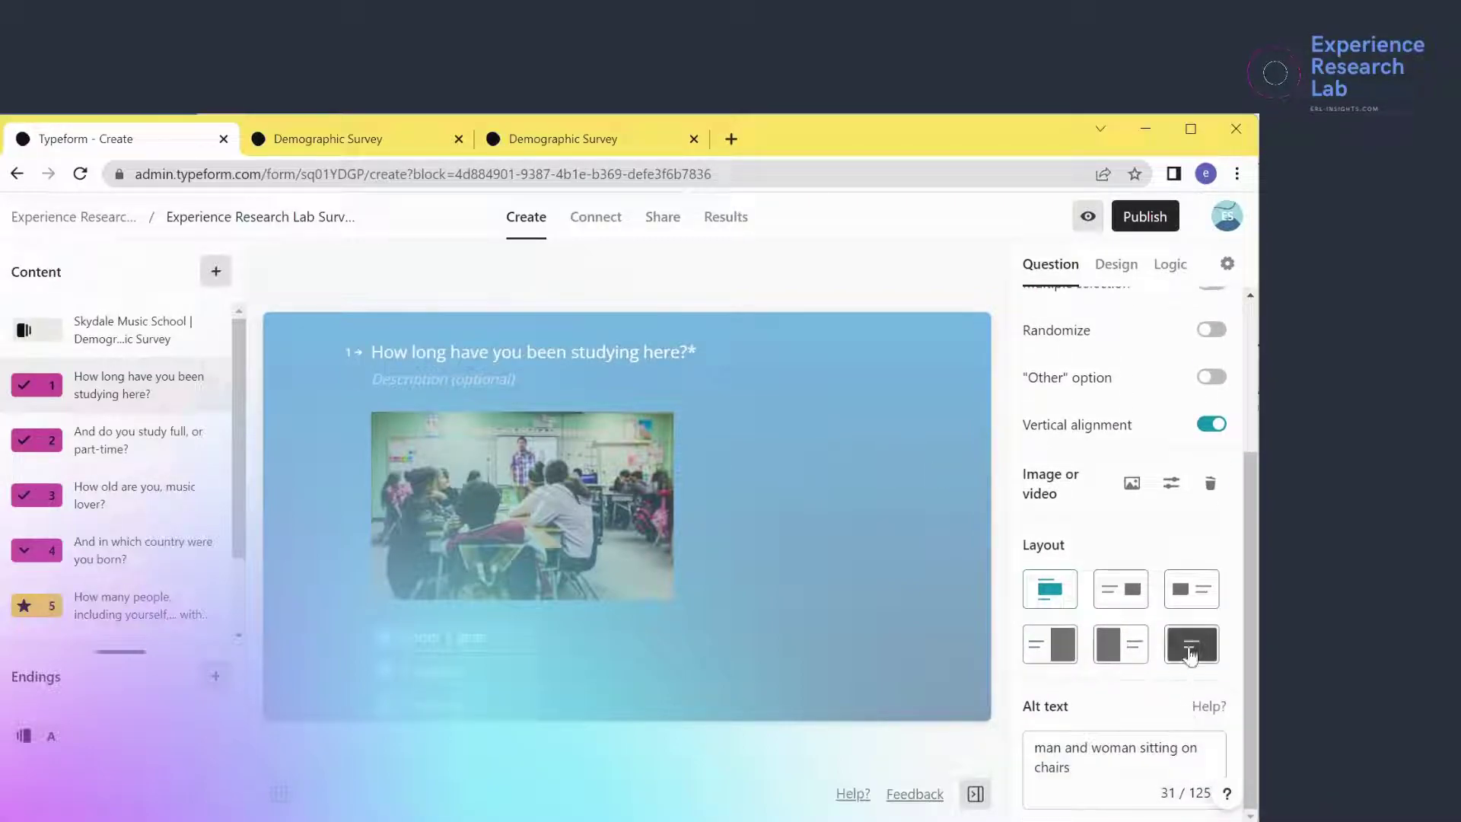
click(1144, 607)
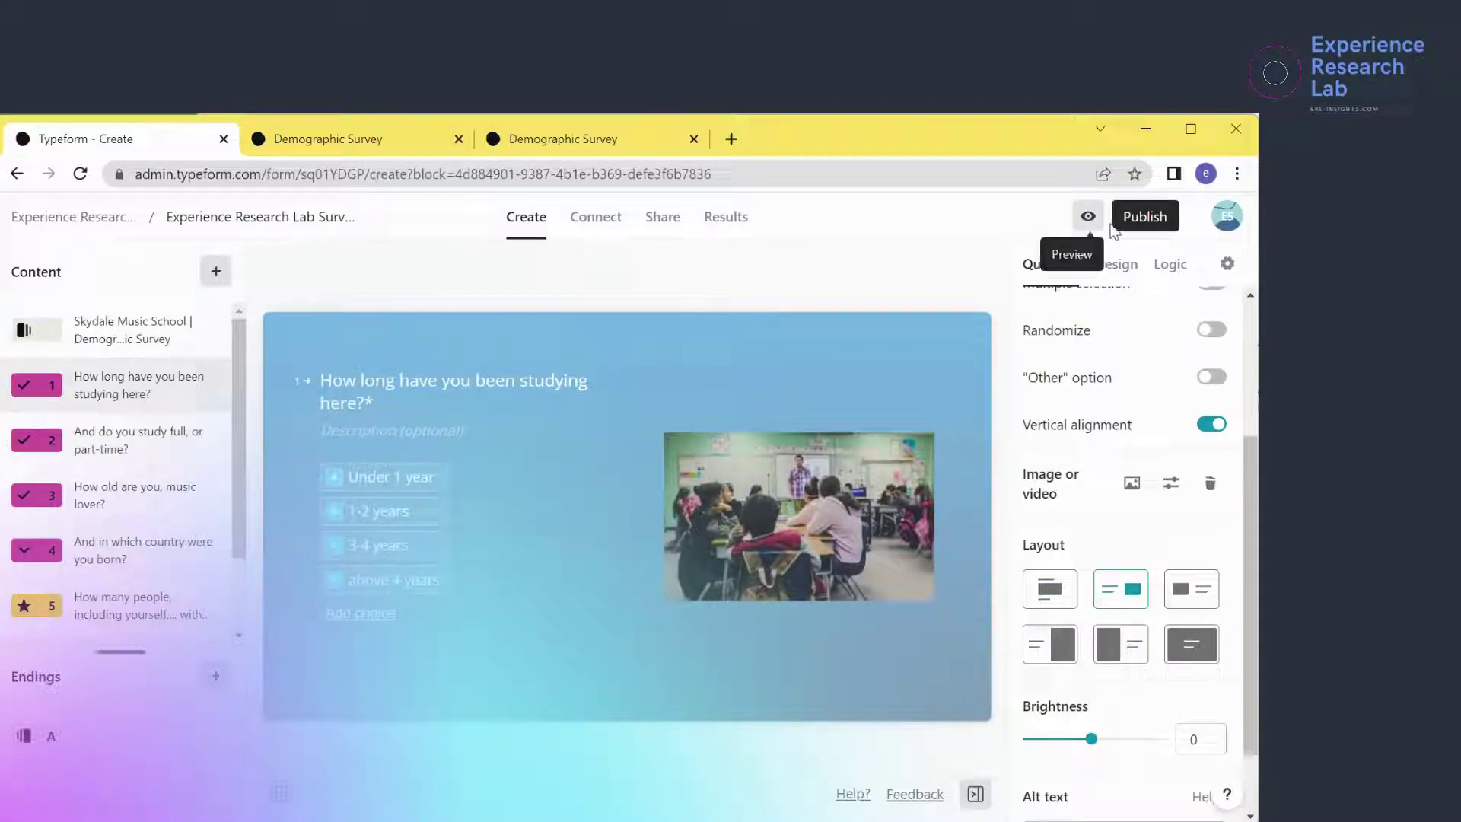
Publish the form changes, copy the survey link and open it in a new browser tab
click(1138, 218)
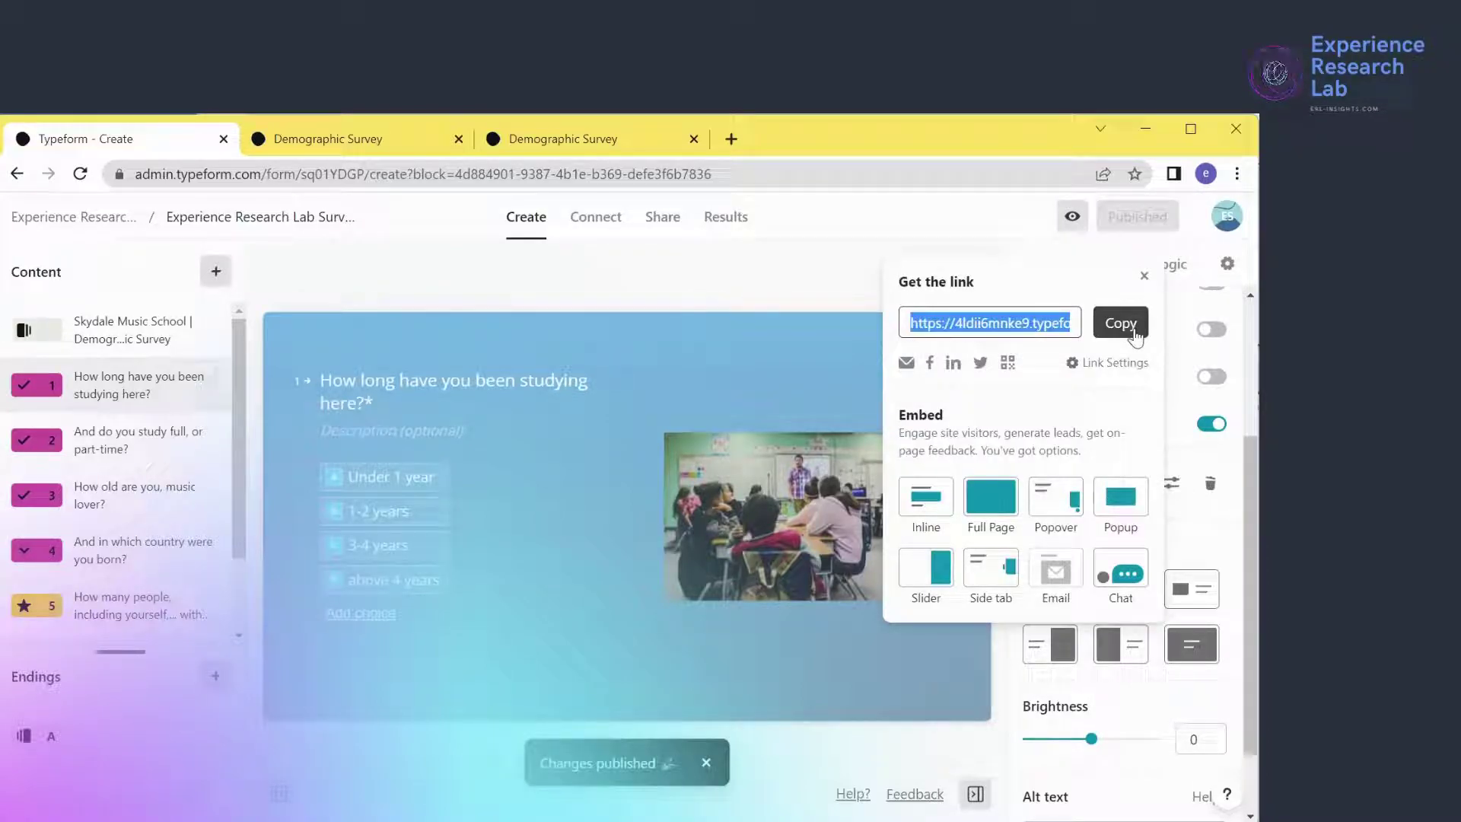
click(1135, 335)
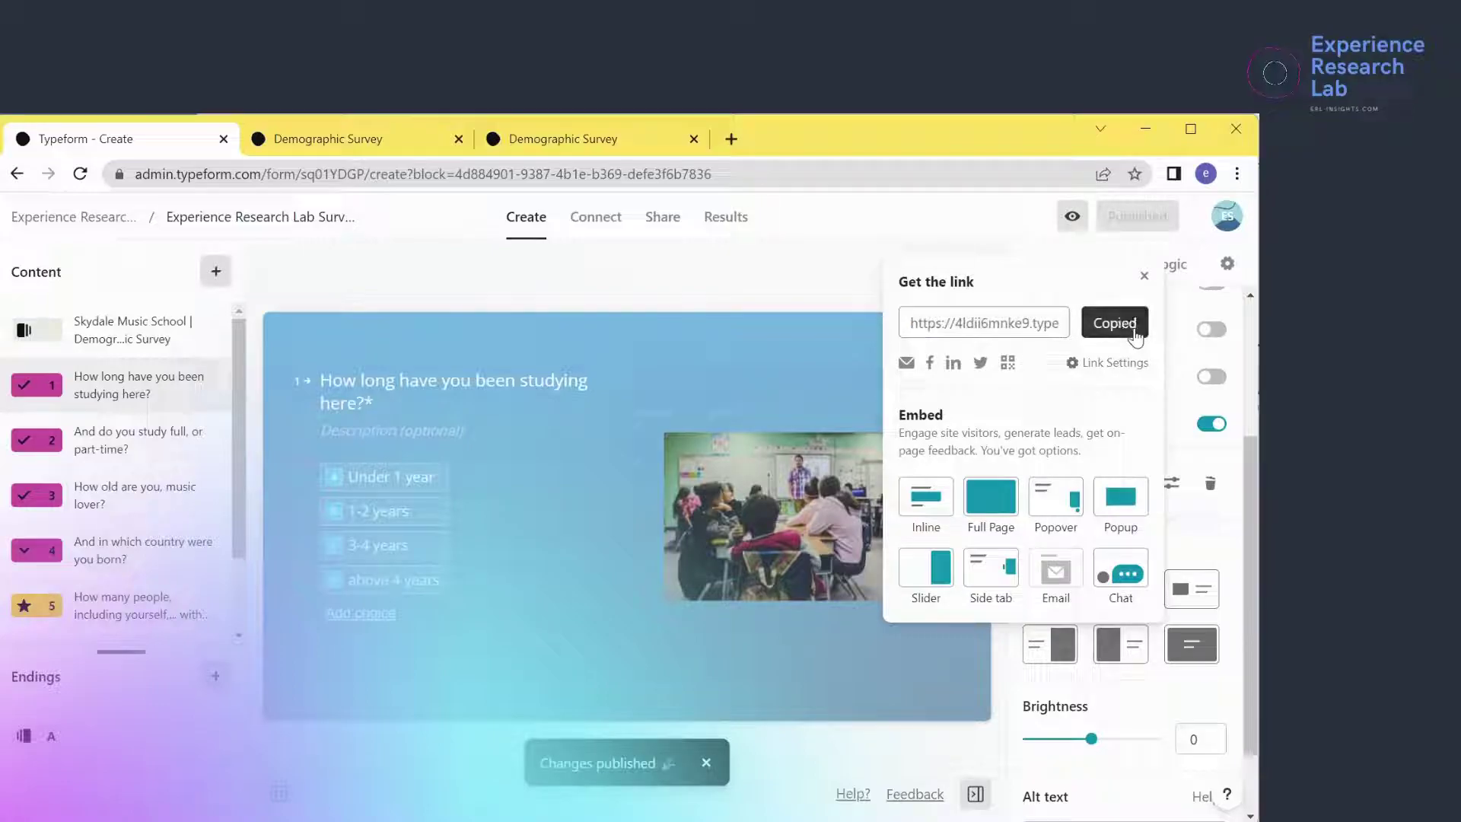
click(727, 137)
key(ctrl+v)
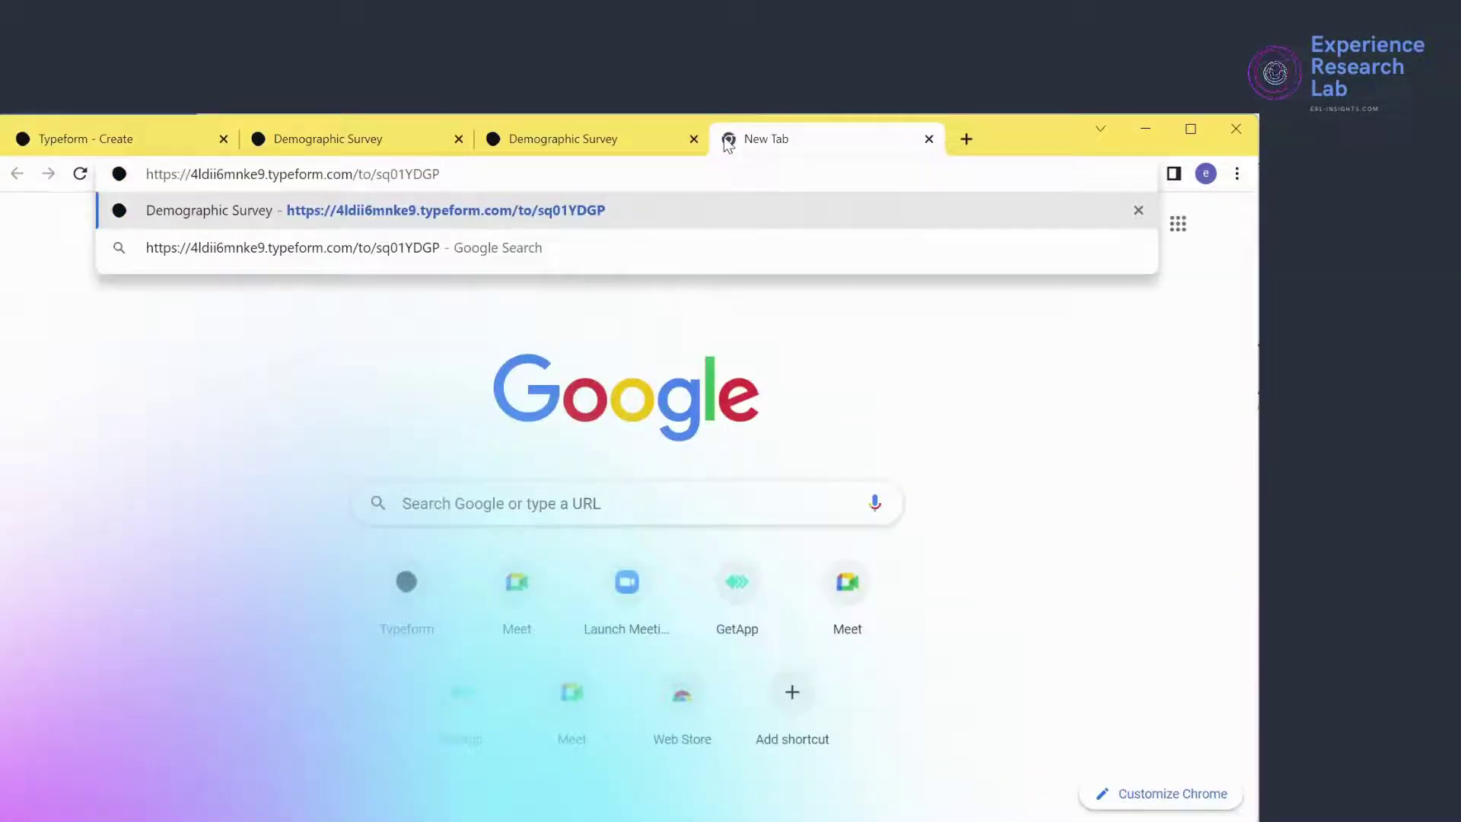
key(Return)
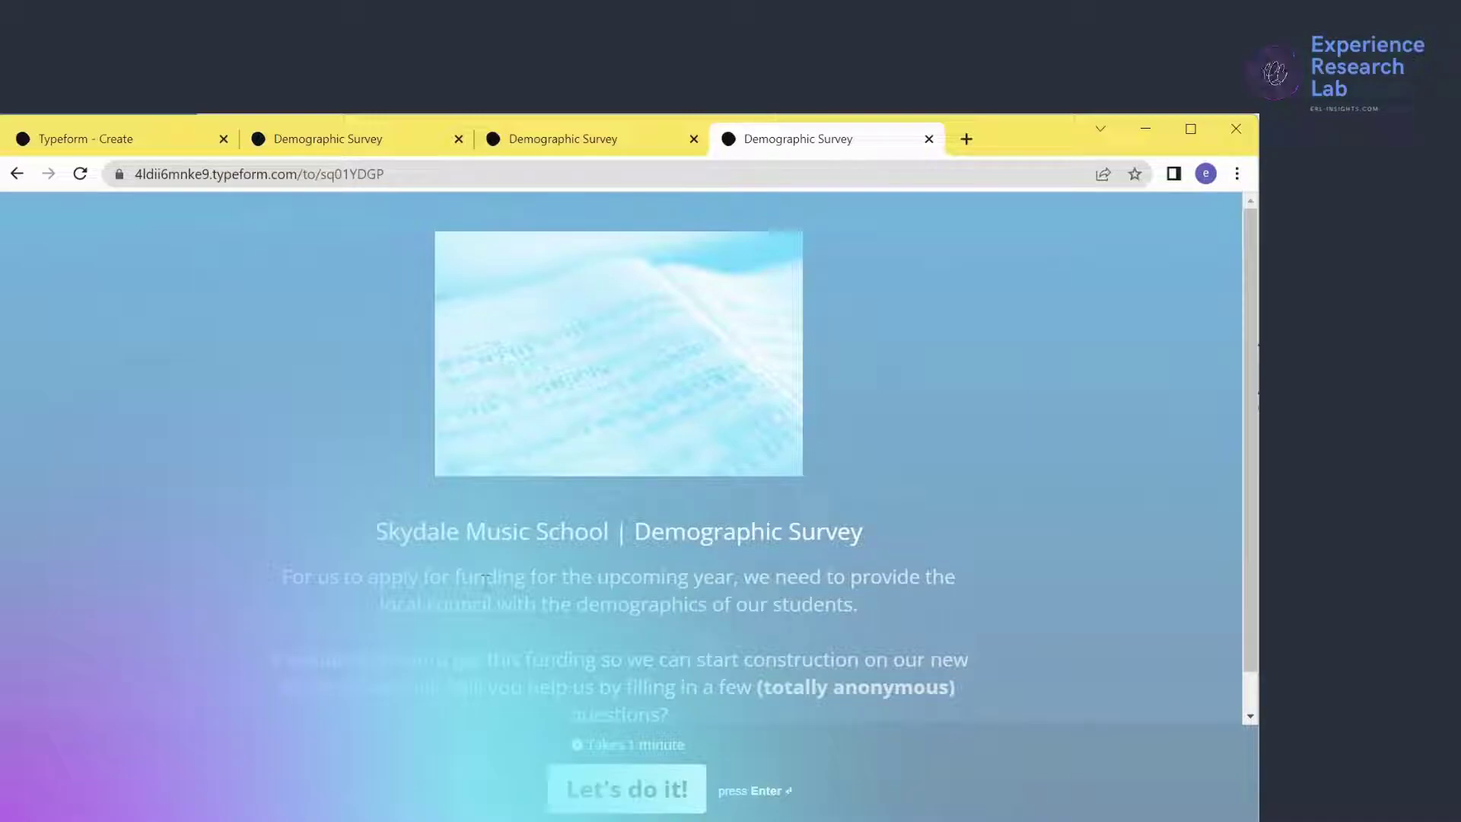
Start the test survey and answer Under 1 year of study, a full- or part-time option, and age 16 to 24
click(620, 791)
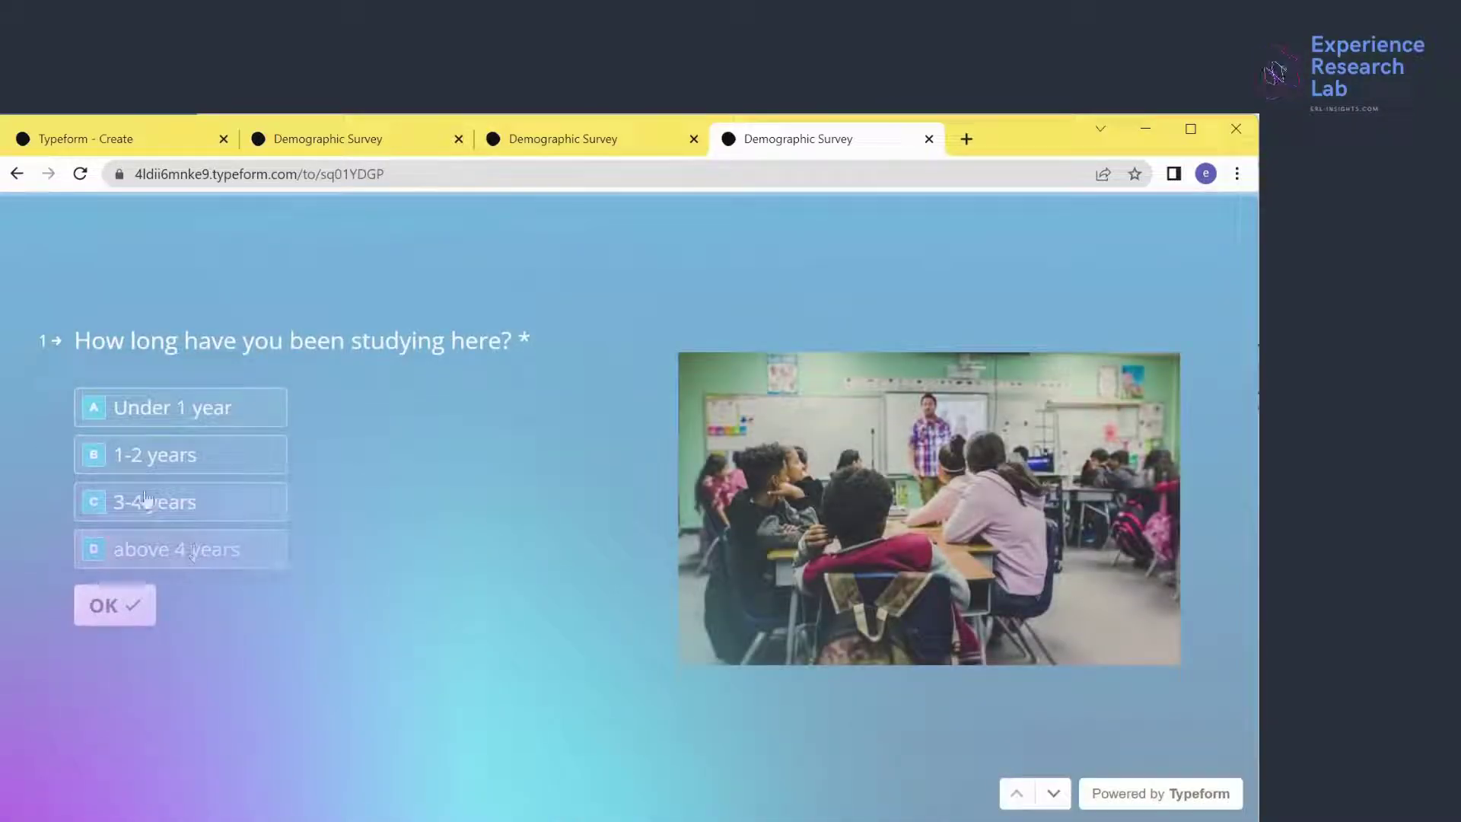
click(181, 413)
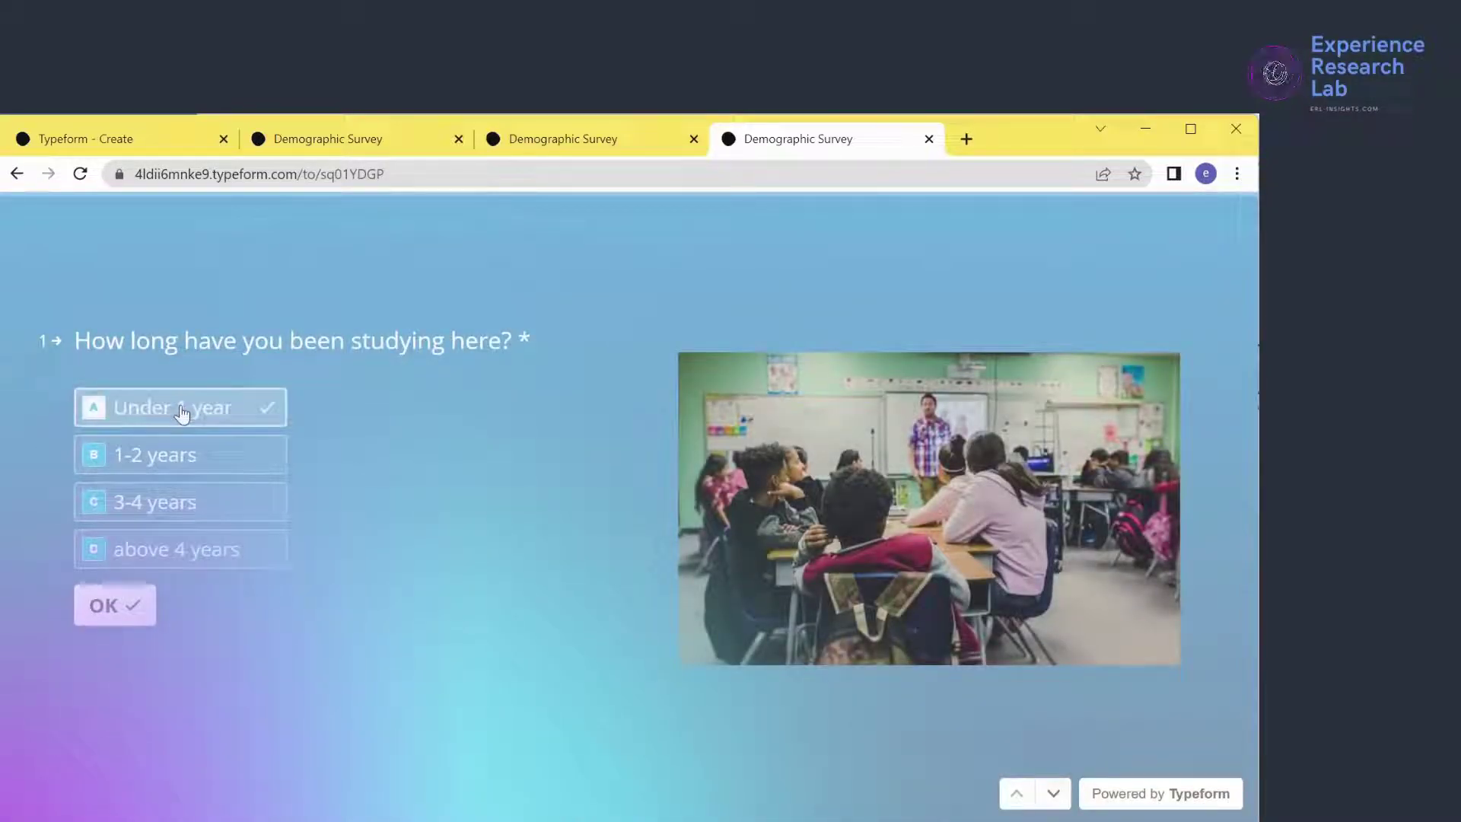
click(327, 461)
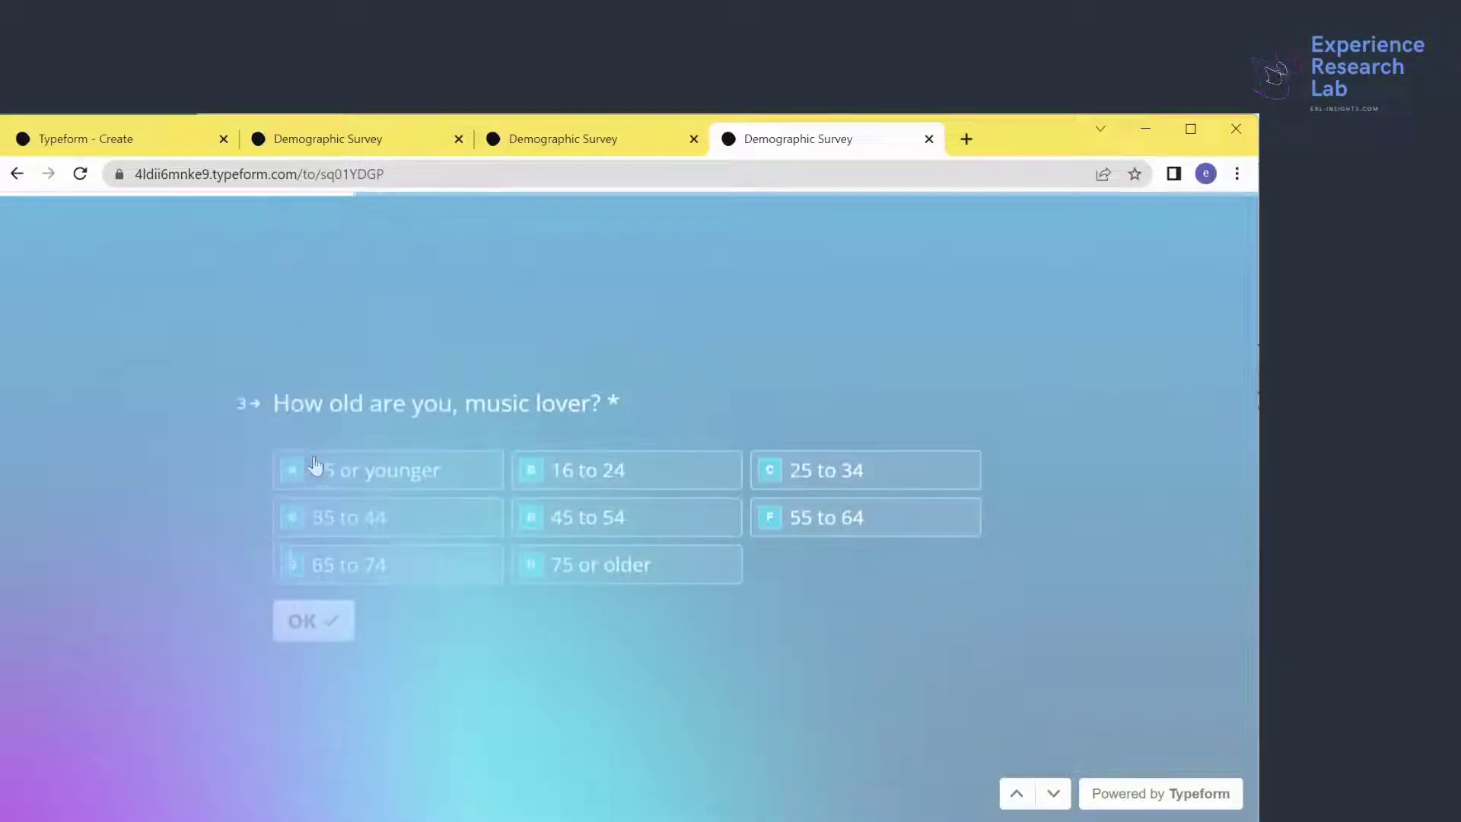
click(568, 437)
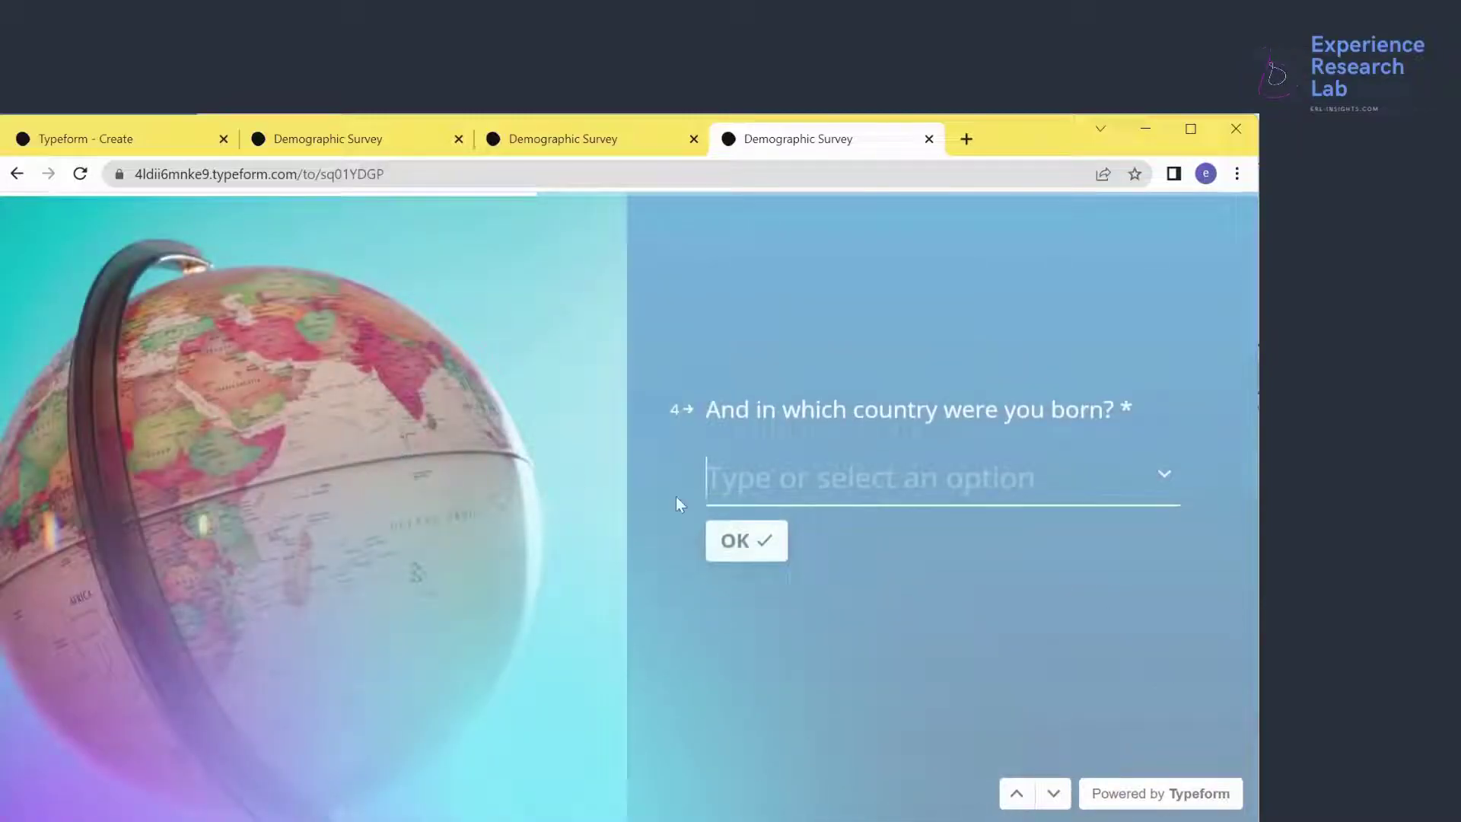
Choose a birth country from the list filtered by "ind" and rate 7 people living at home
click(770, 480)
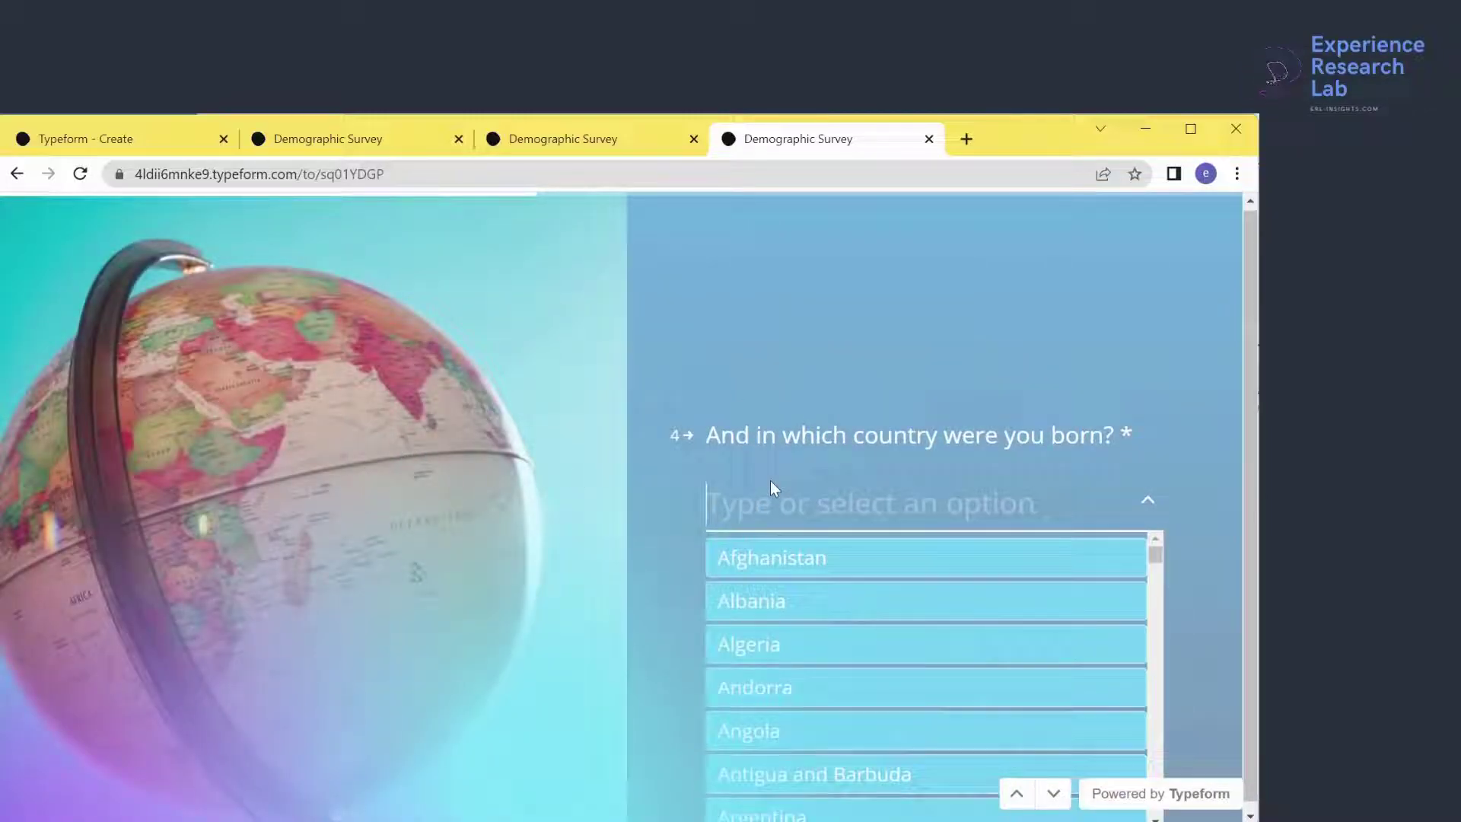
text(ind)
click(784, 601)
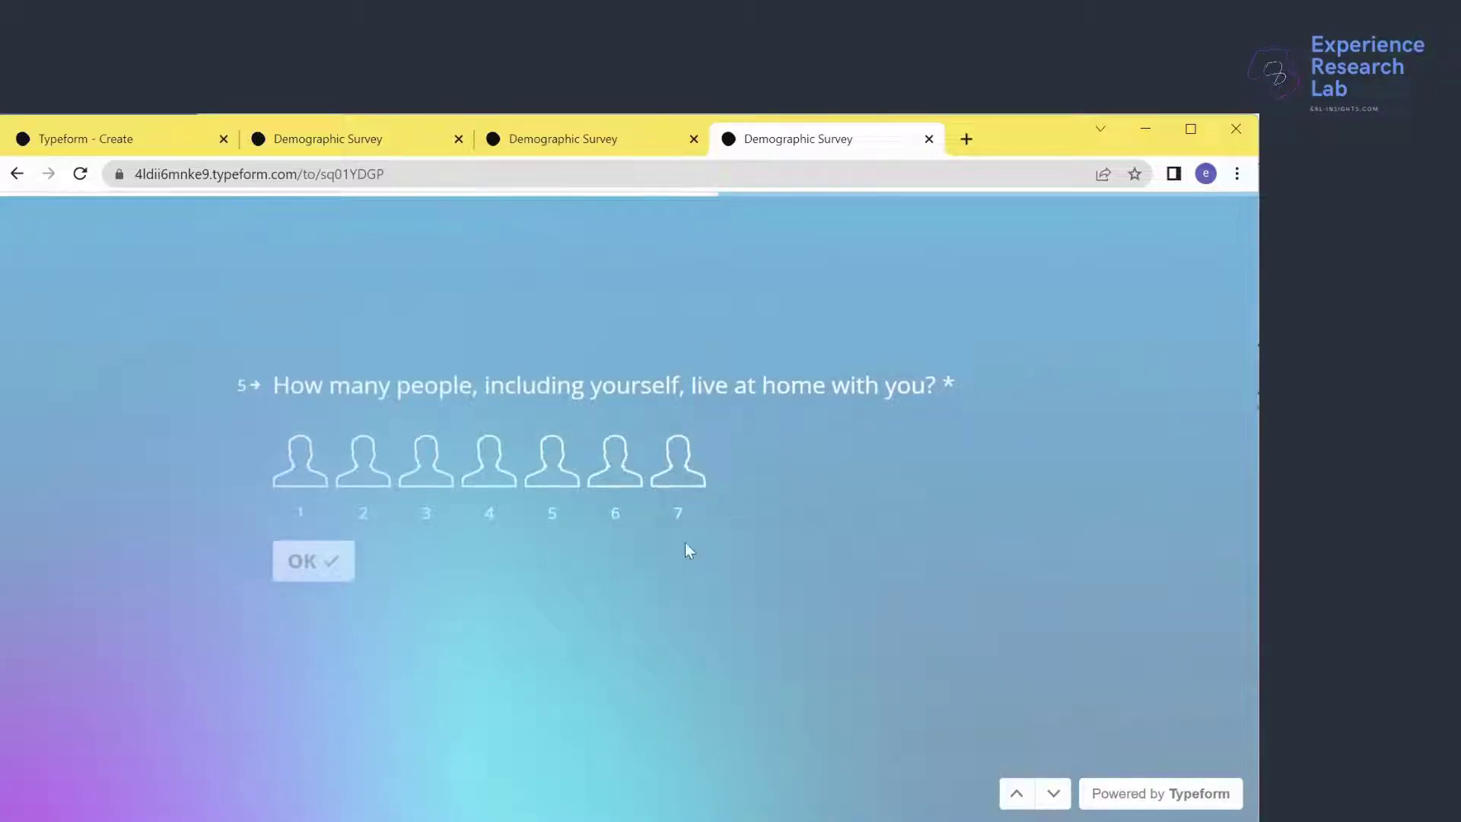
click(674, 468)
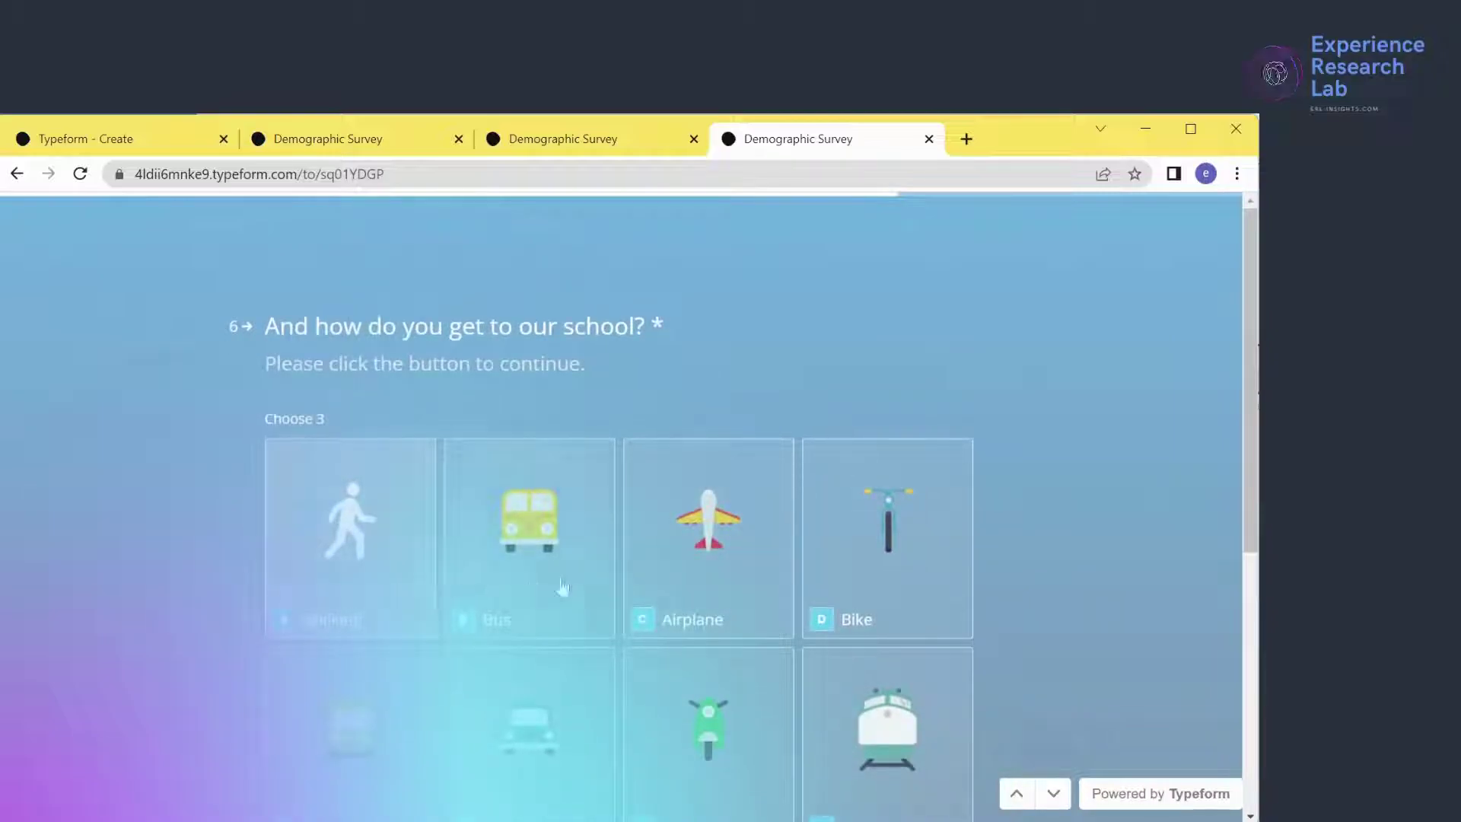
Answer how you get to school with Bike, Motorcycle and a custom written-in option
scroll(813, 495, down, 3)
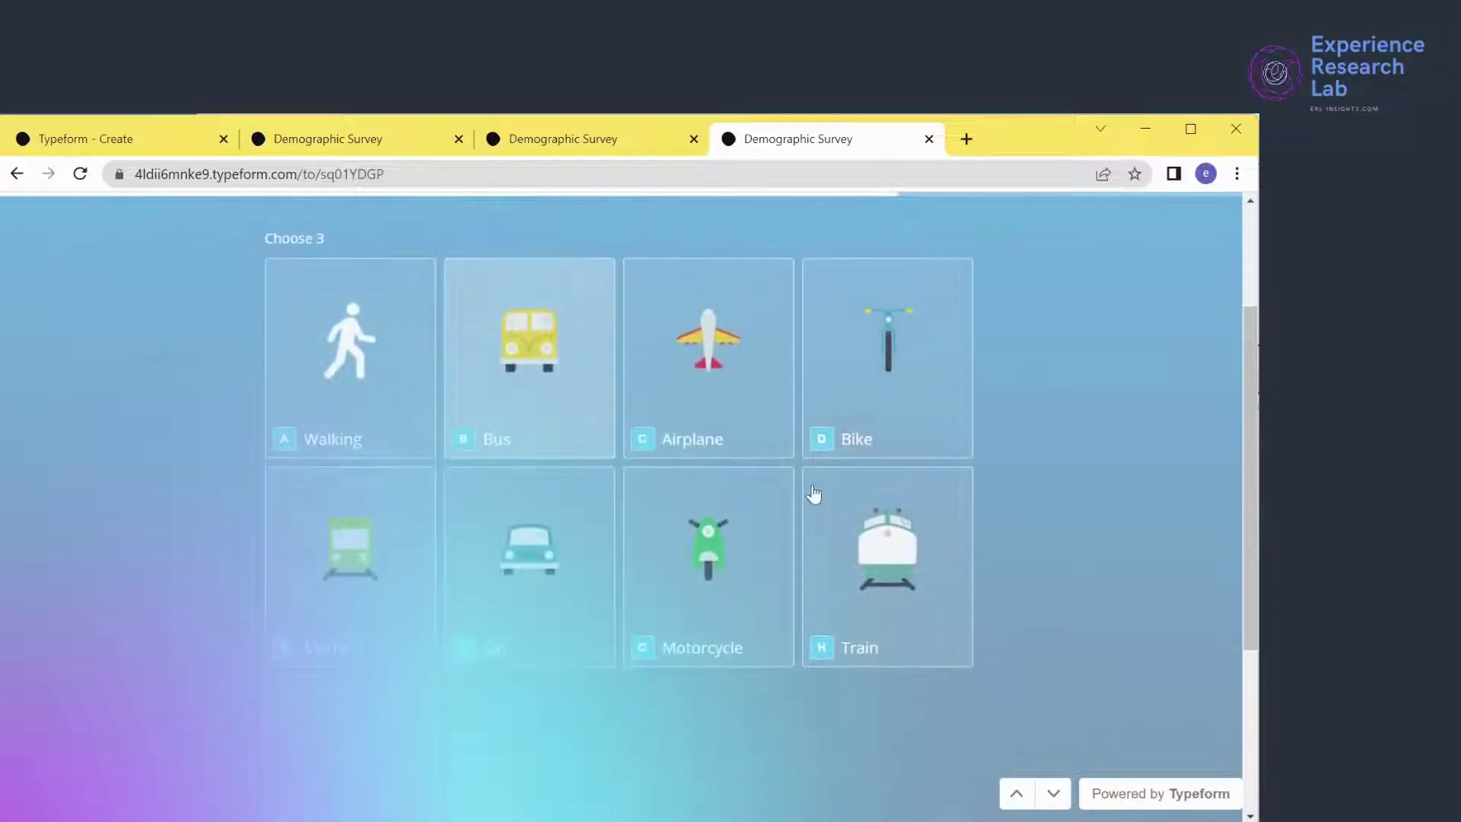
click(870, 437)
click(735, 586)
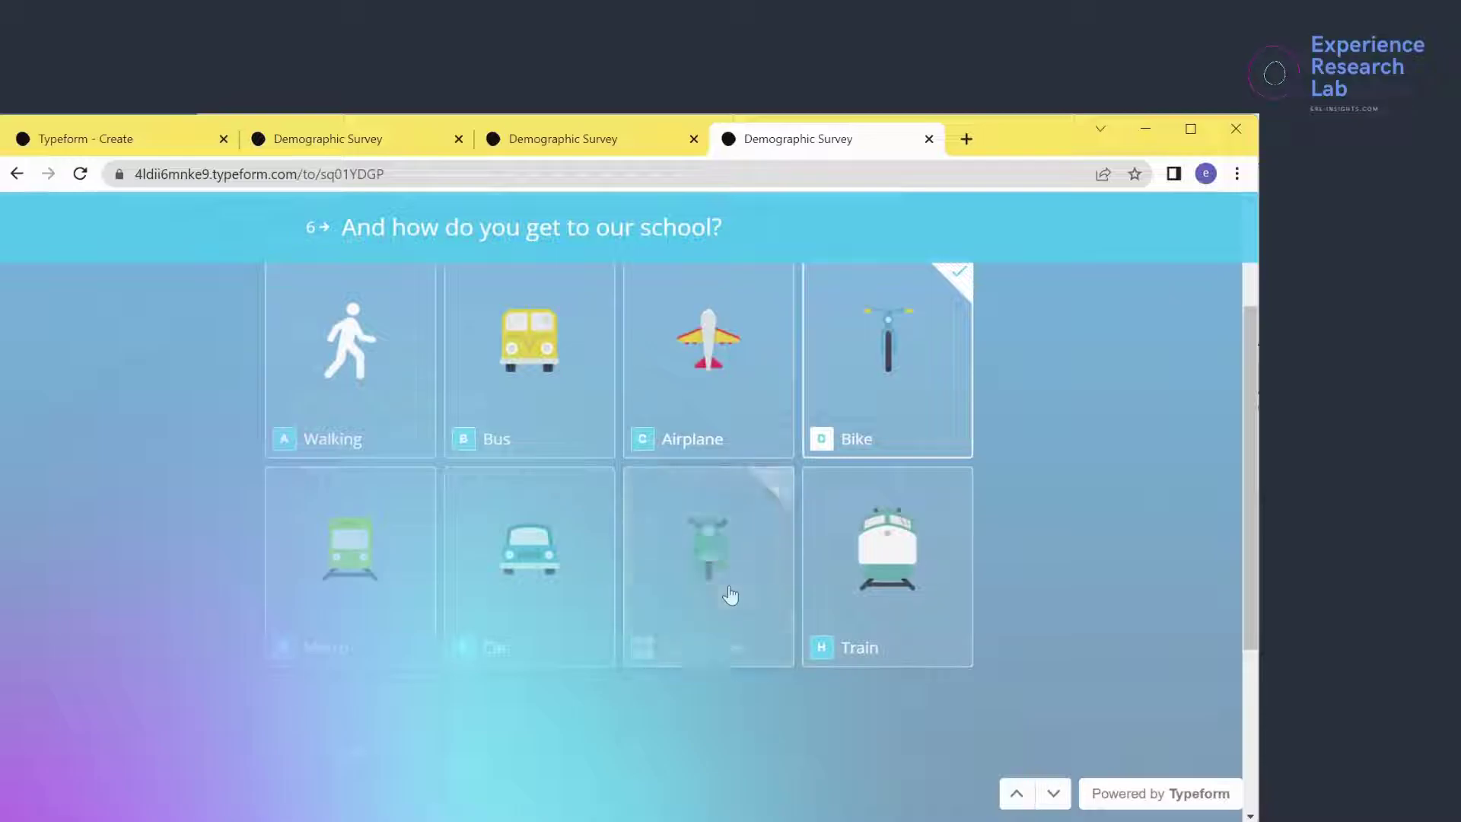
scroll(735, 533, down, 4)
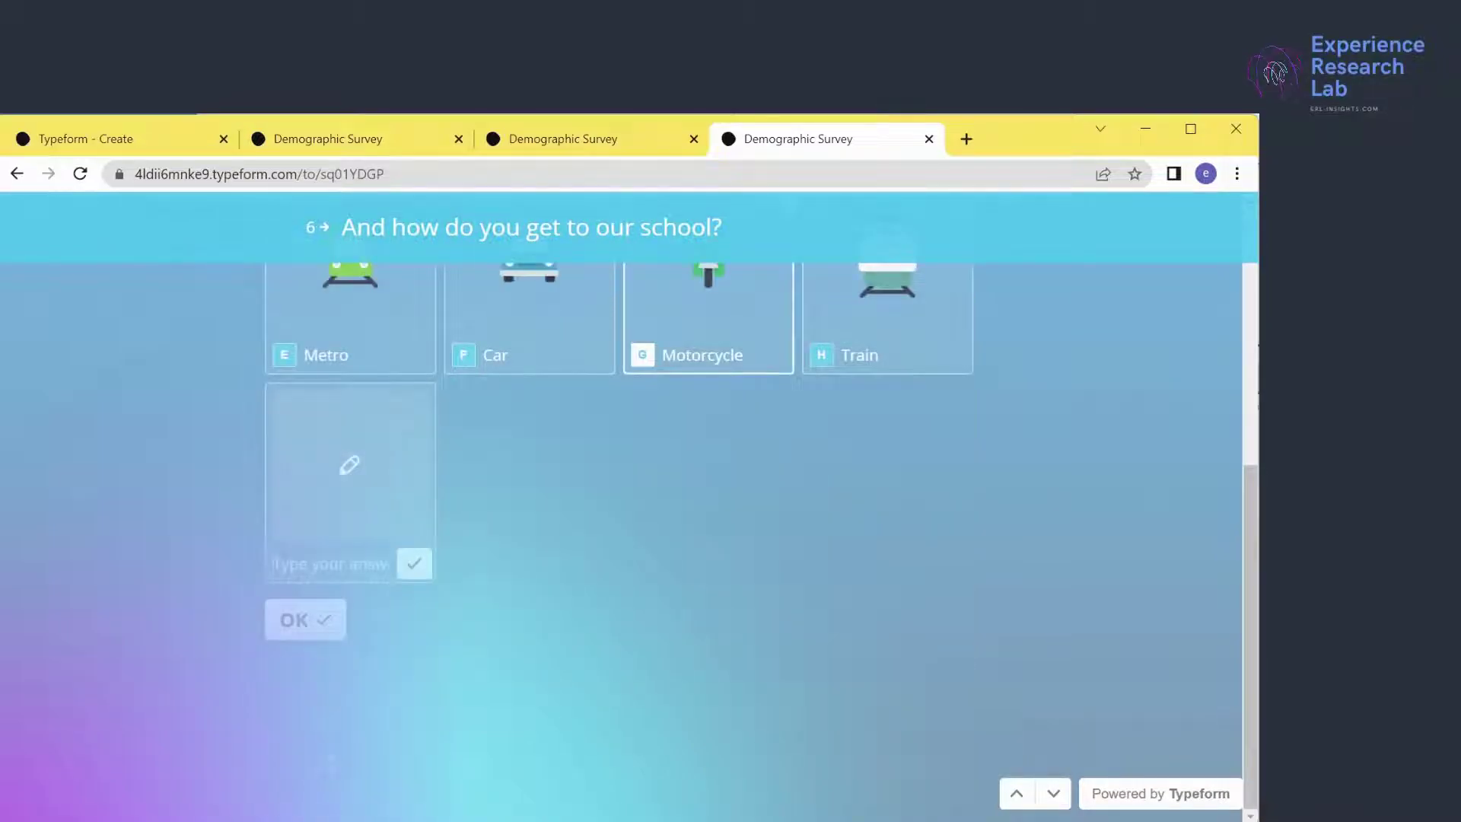
click(278, 563)
click(414, 563)
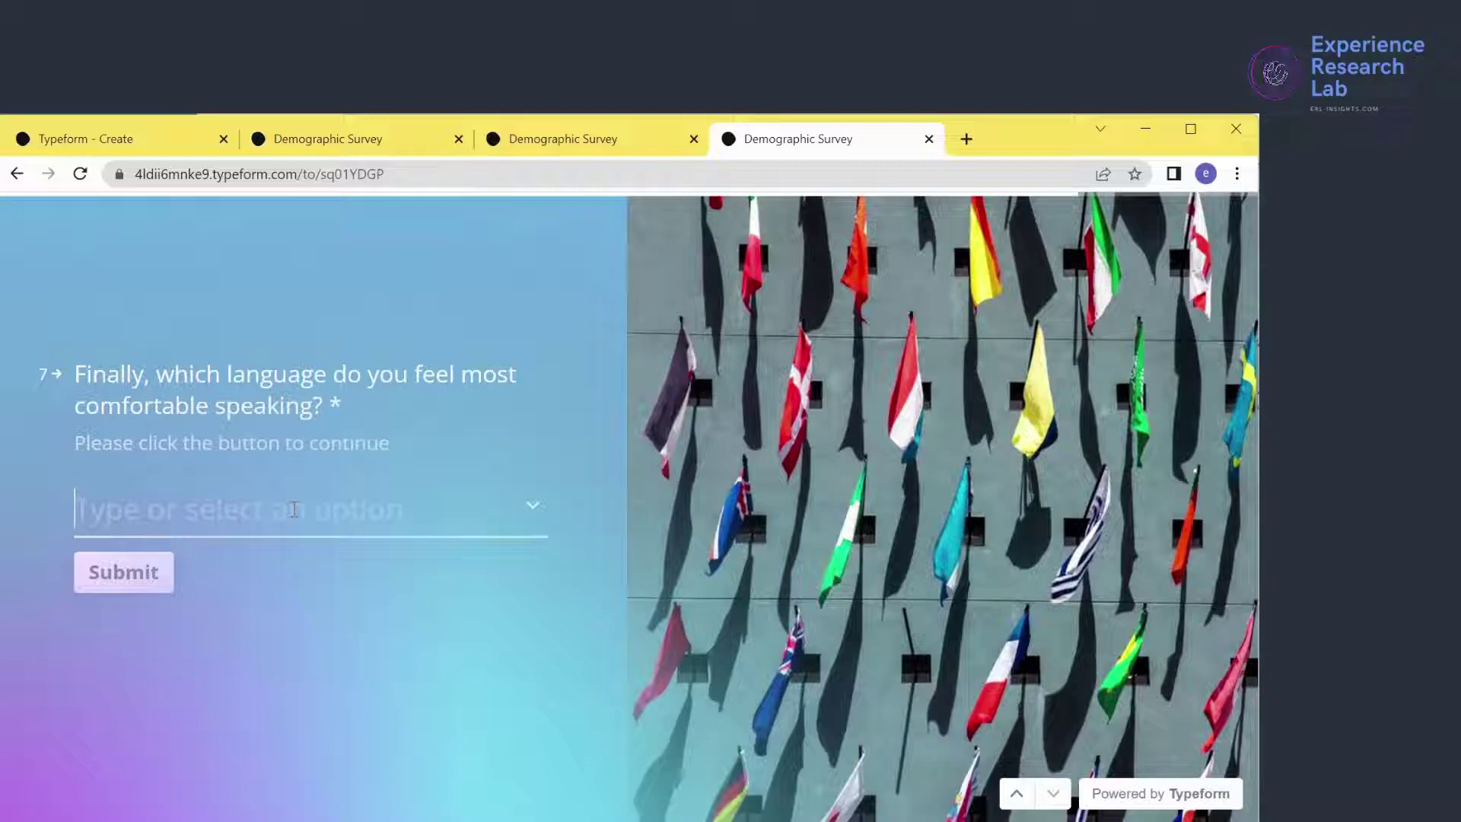
Select English as the most comfortable language and submit the survey
click(293, 509)
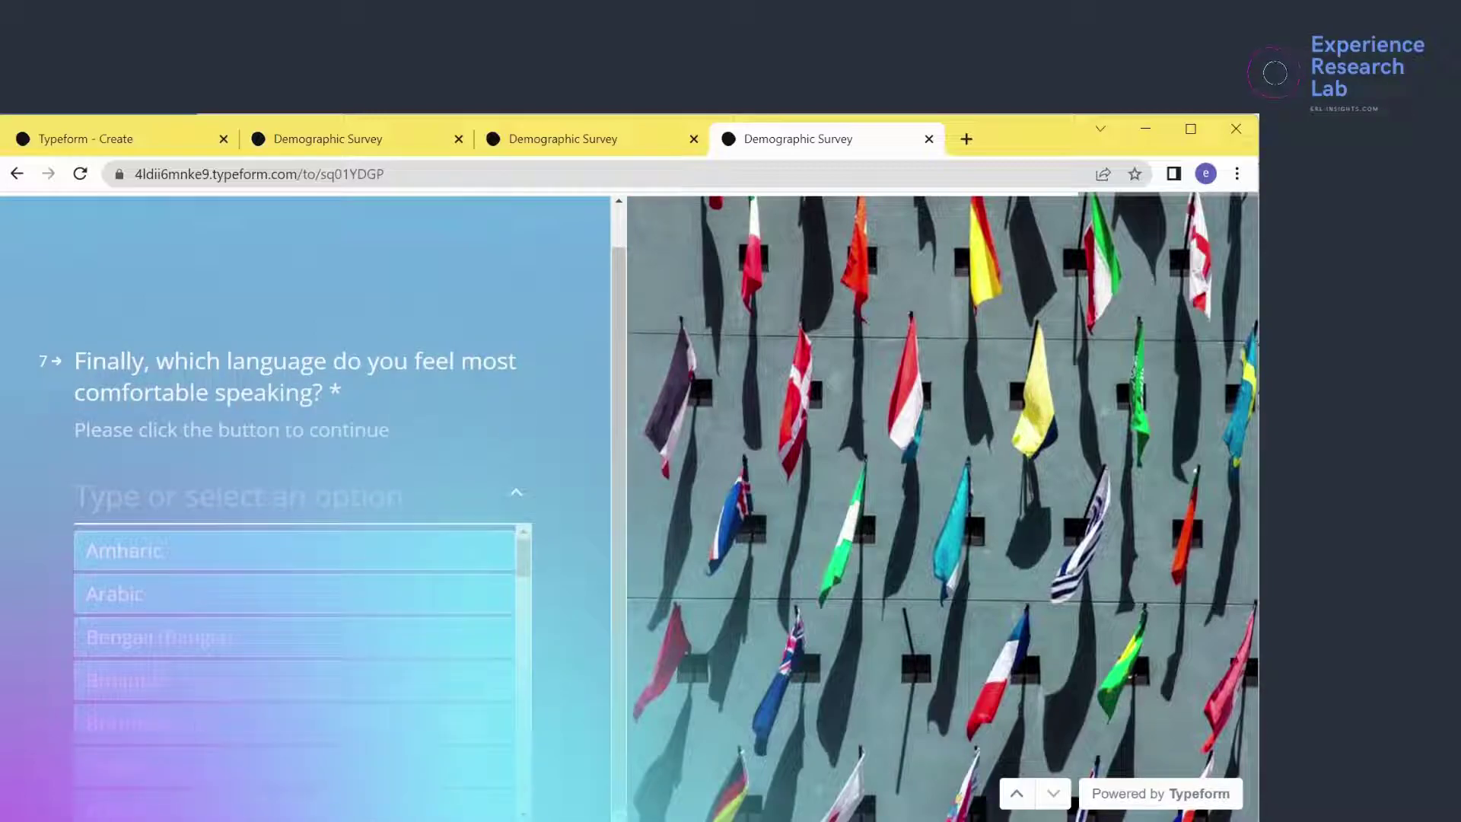
text(English)
key(Return)
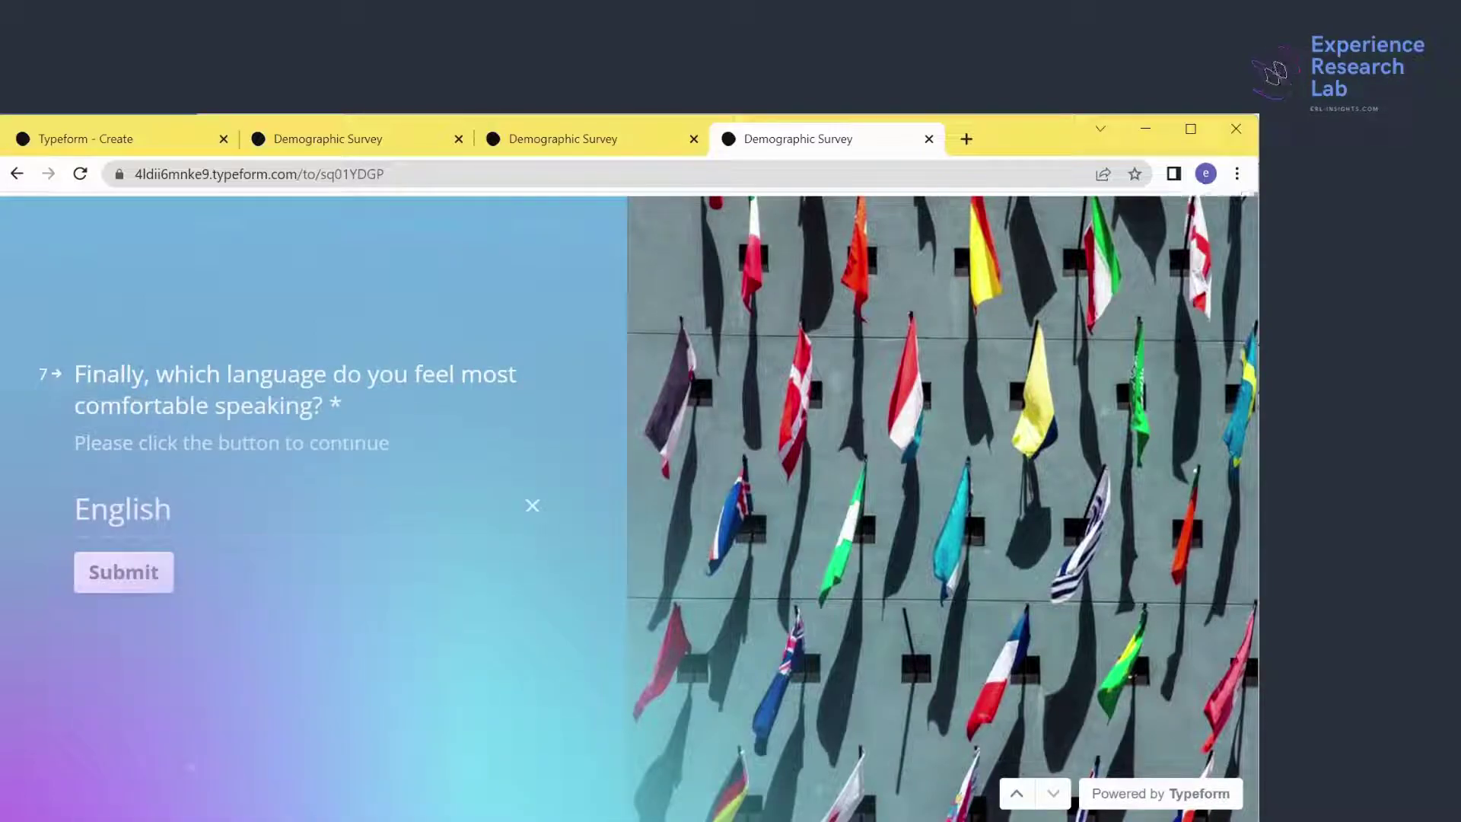
click(109, 575)
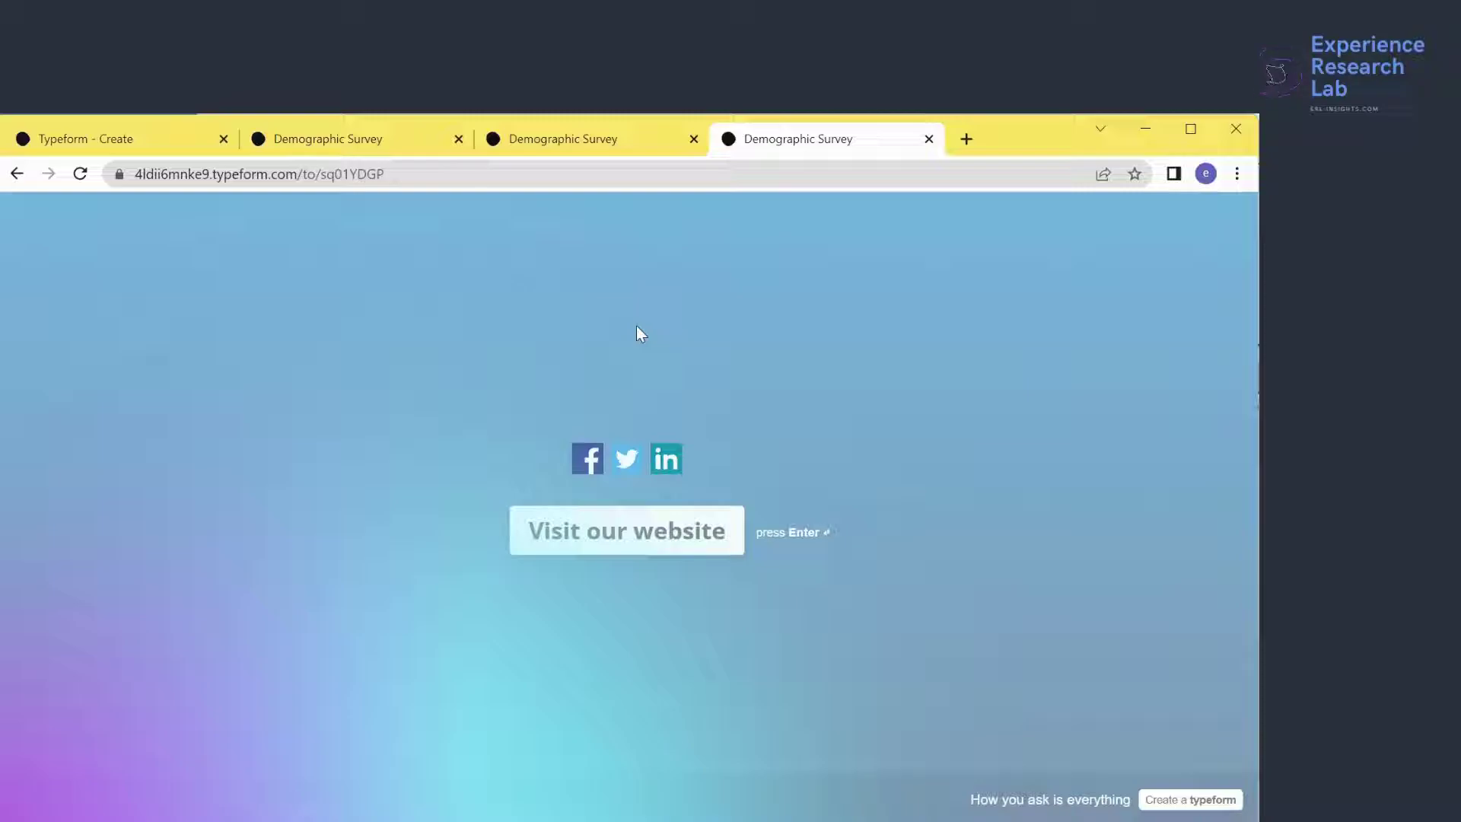
Return to the form editor and title the end screen "Do you know anyone who might be interested in taking this survey?"
click(157, 131)
scroll(114, 563, down, 2)
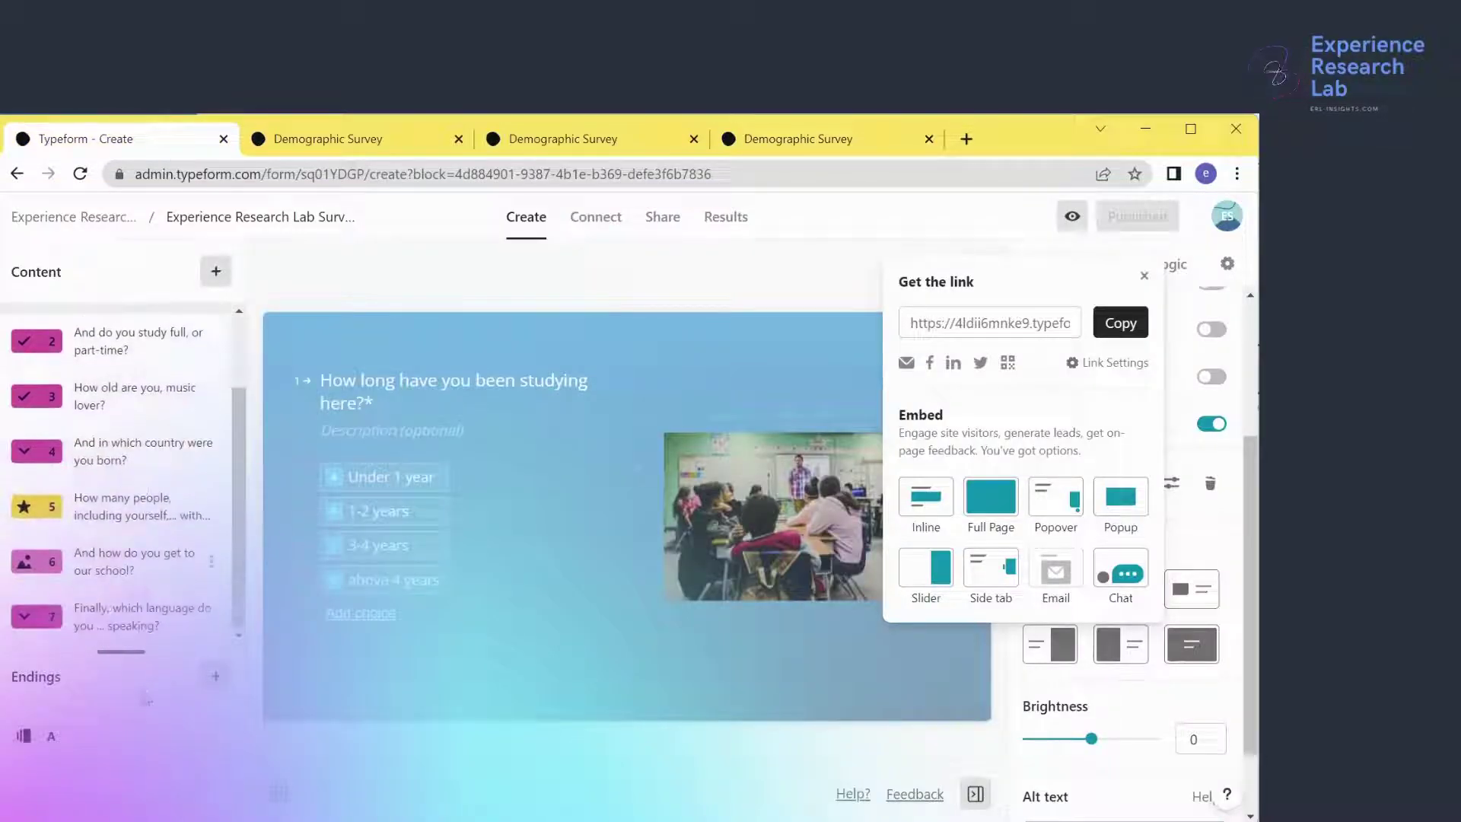
click(105, 750)
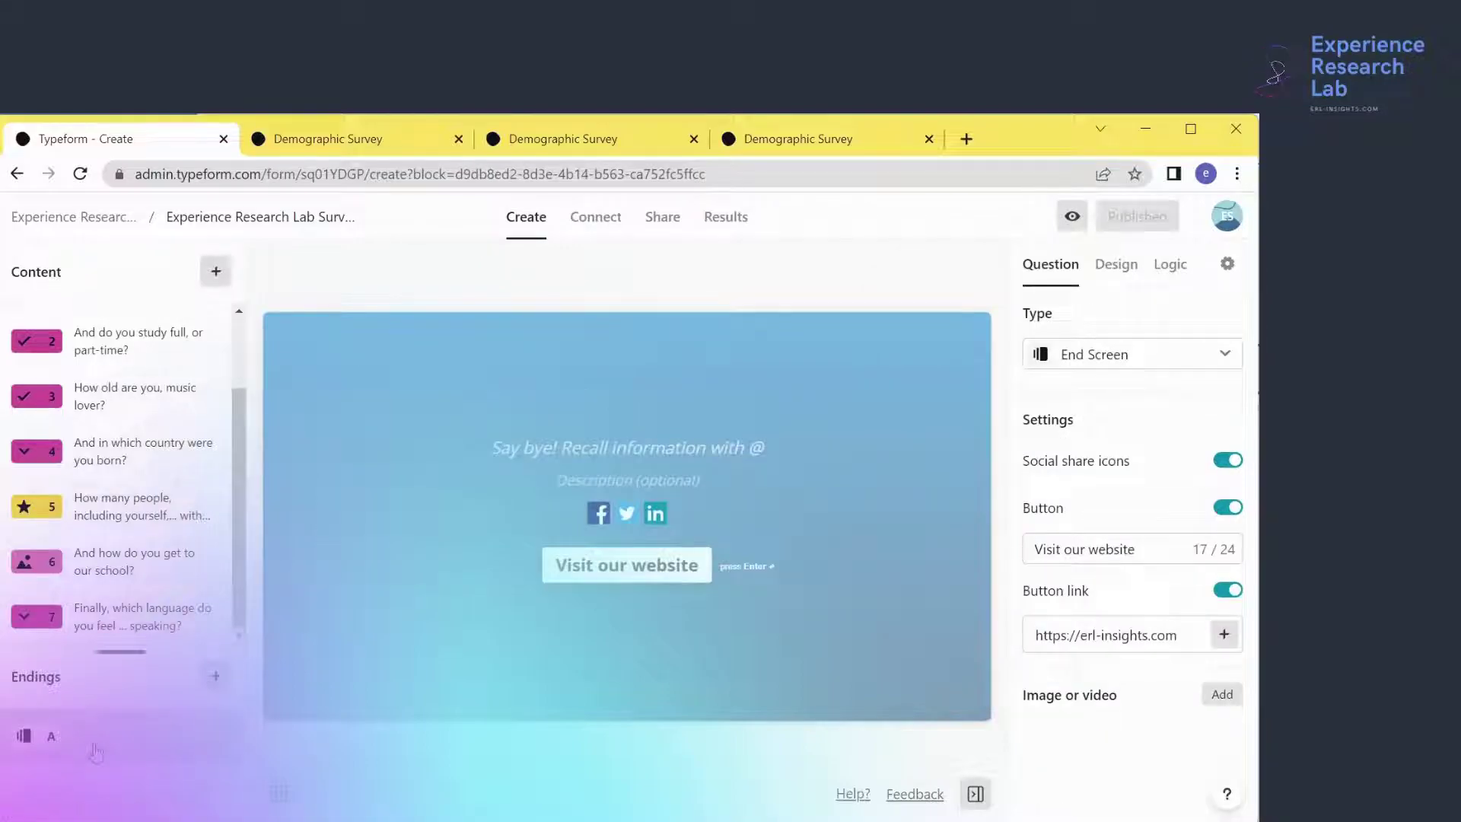
click(597, 449)
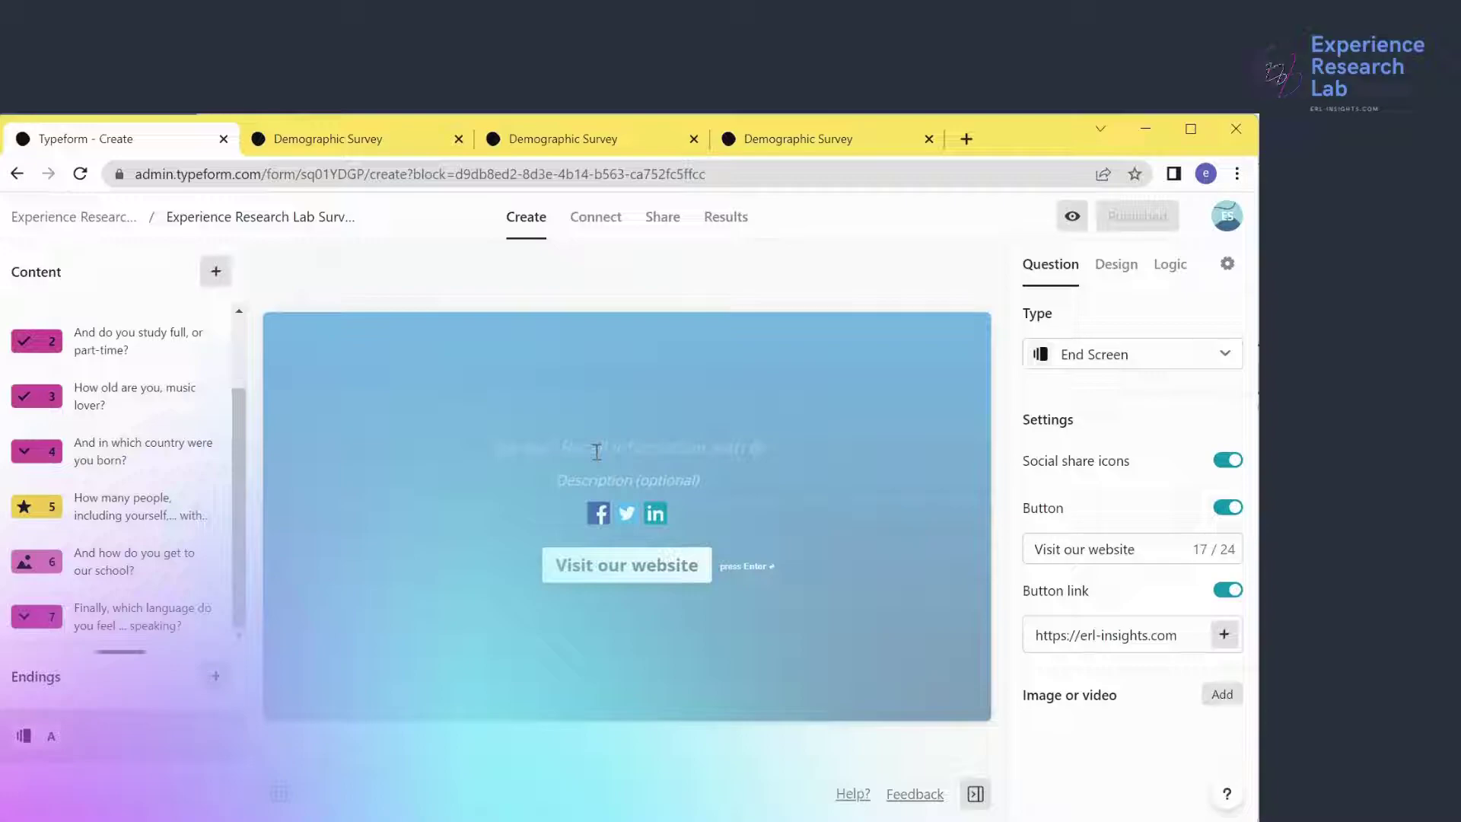
text(Do you k)
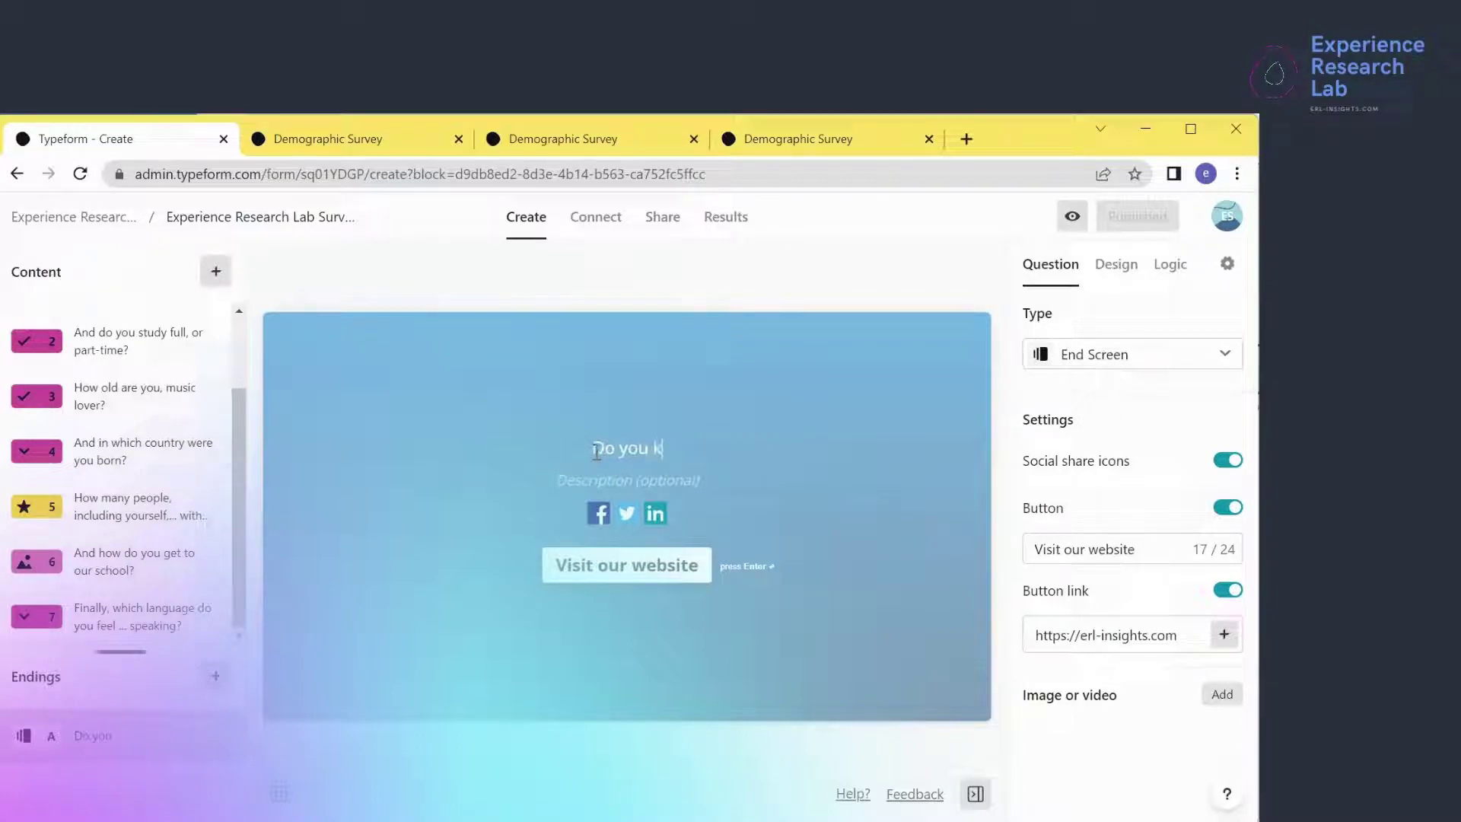
text(now anyone)
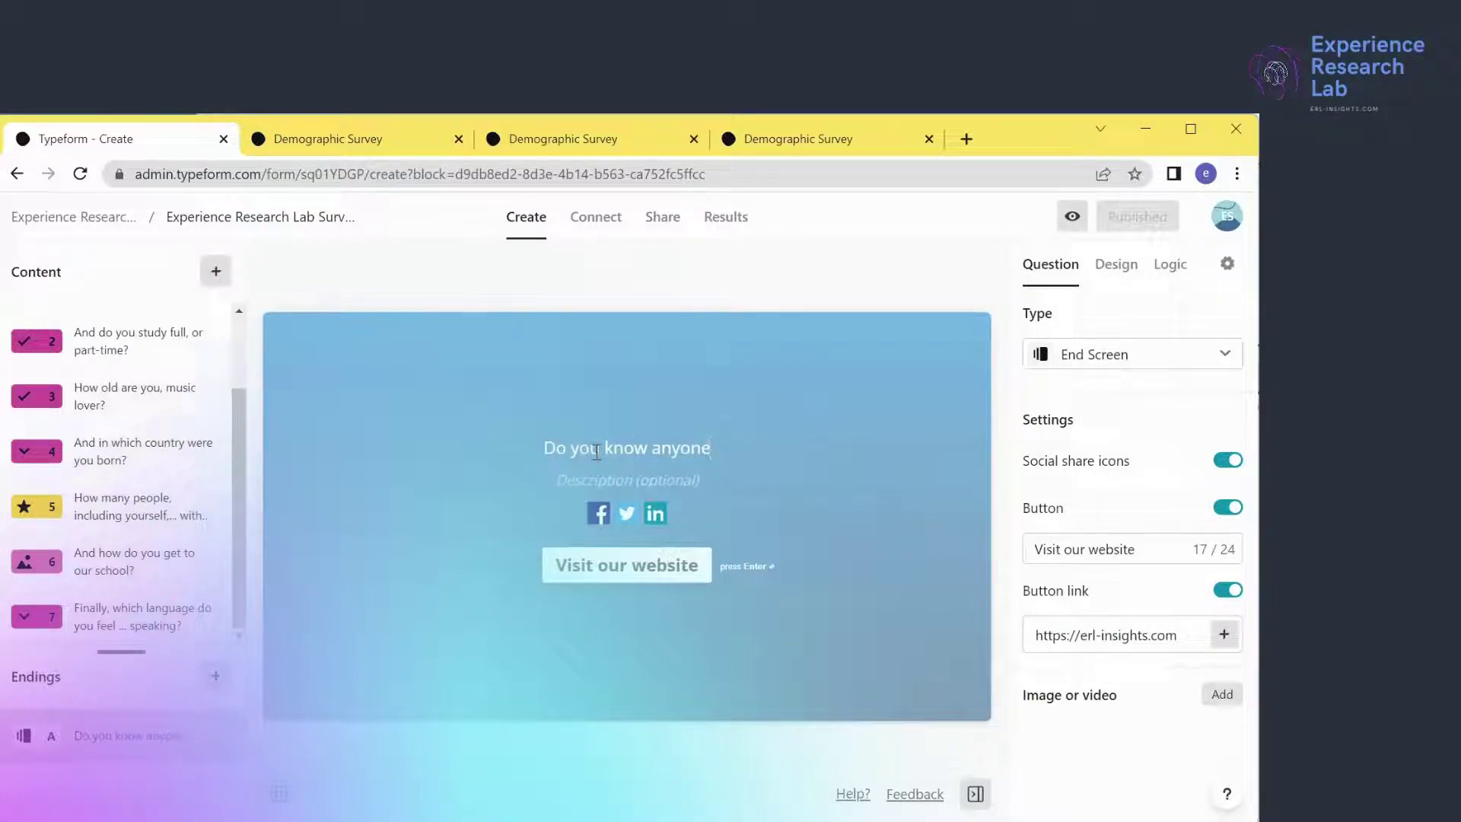
text( who might be interested in taking this survey?)
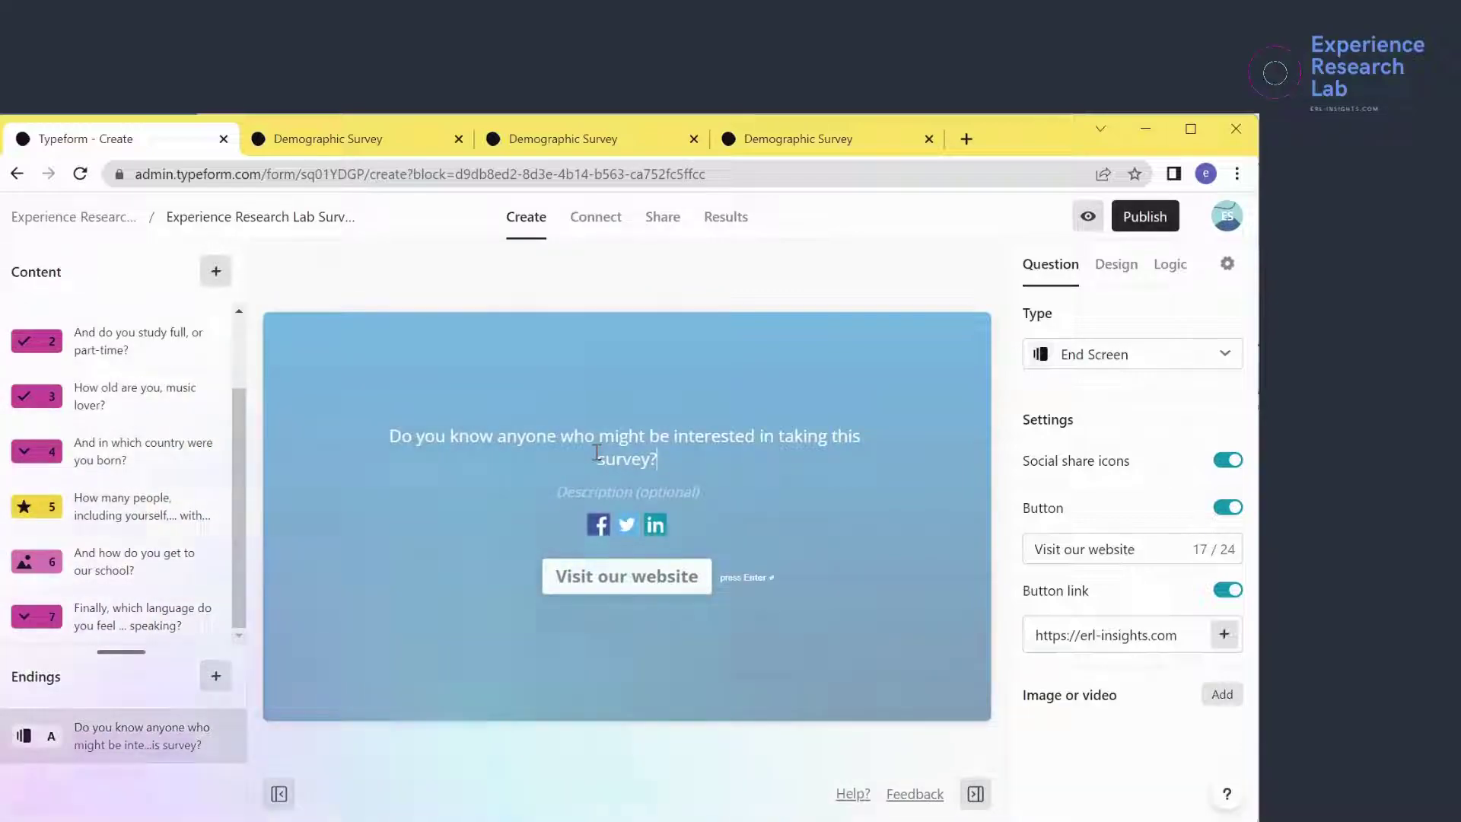
Add the description "Please feel free to share." to the end screen
click(622, 496)
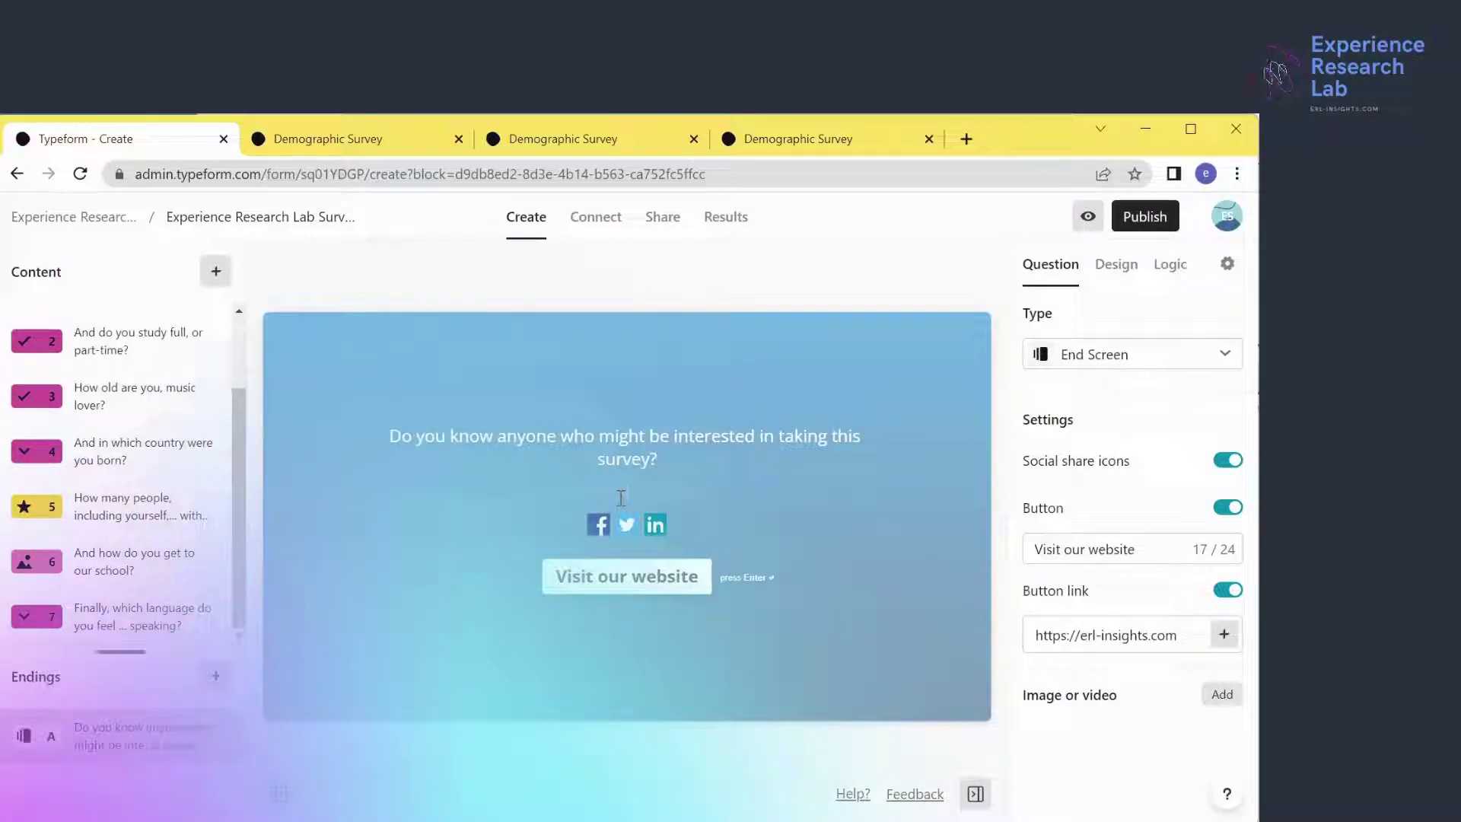
text(Please feel free t)
key(BackSpace)
key(BackSpace)
key(BackSpace)
key(BackSpace)
key(BackSpace)
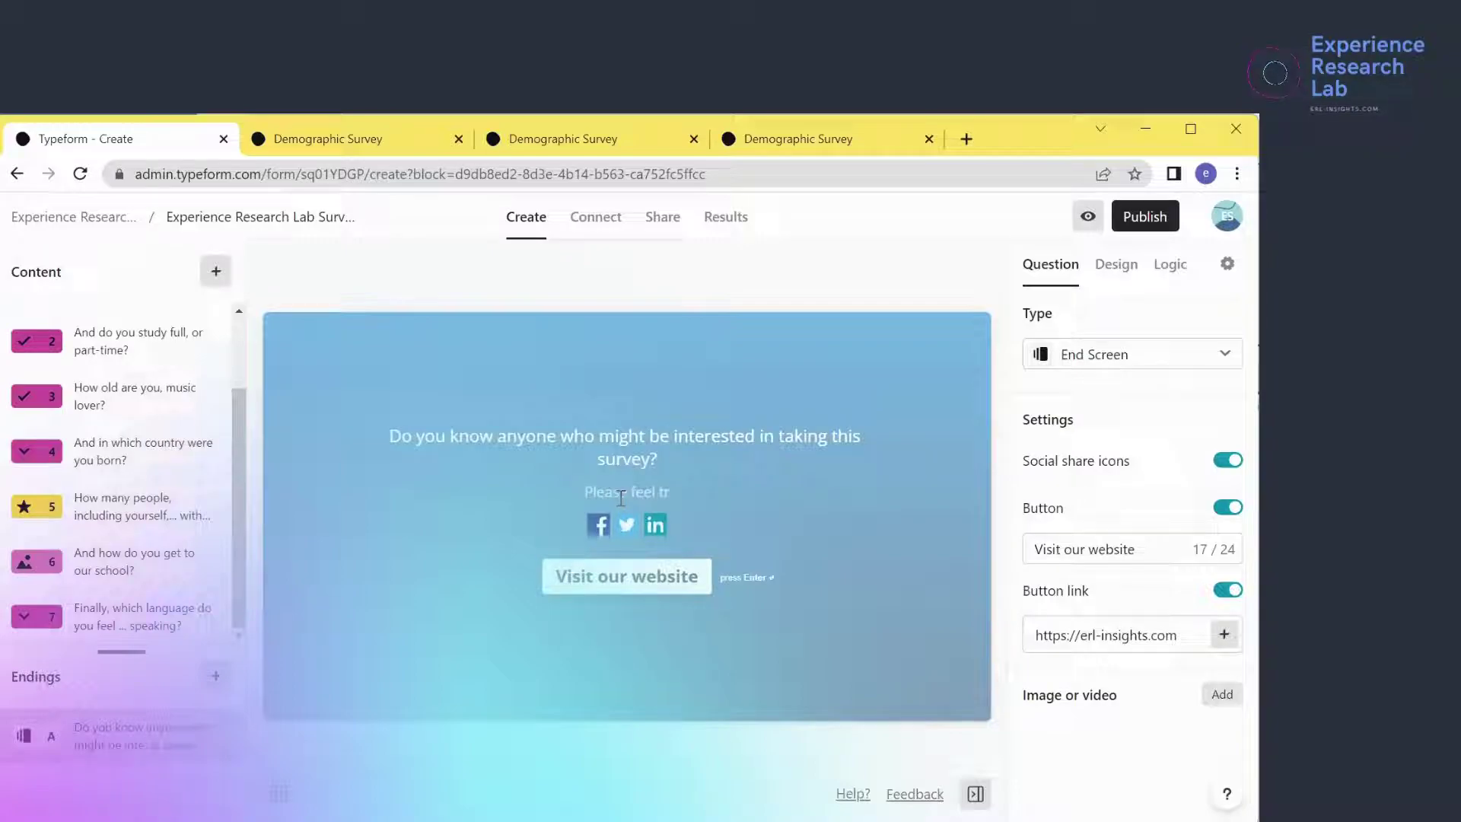
text(free to share.)
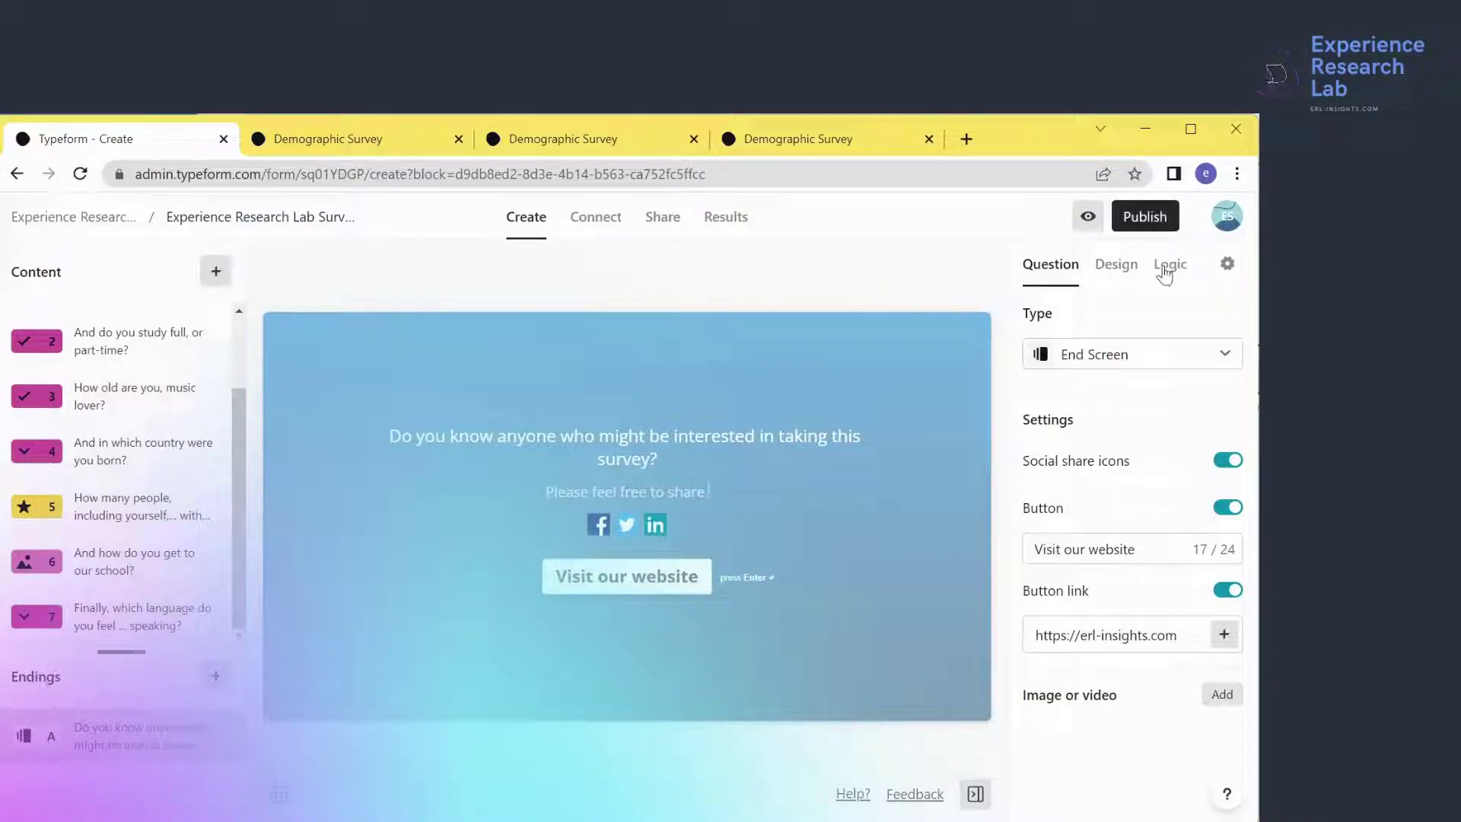
Publish the end screen changes and open the survey link in a new browser tab
click(1134, 213)
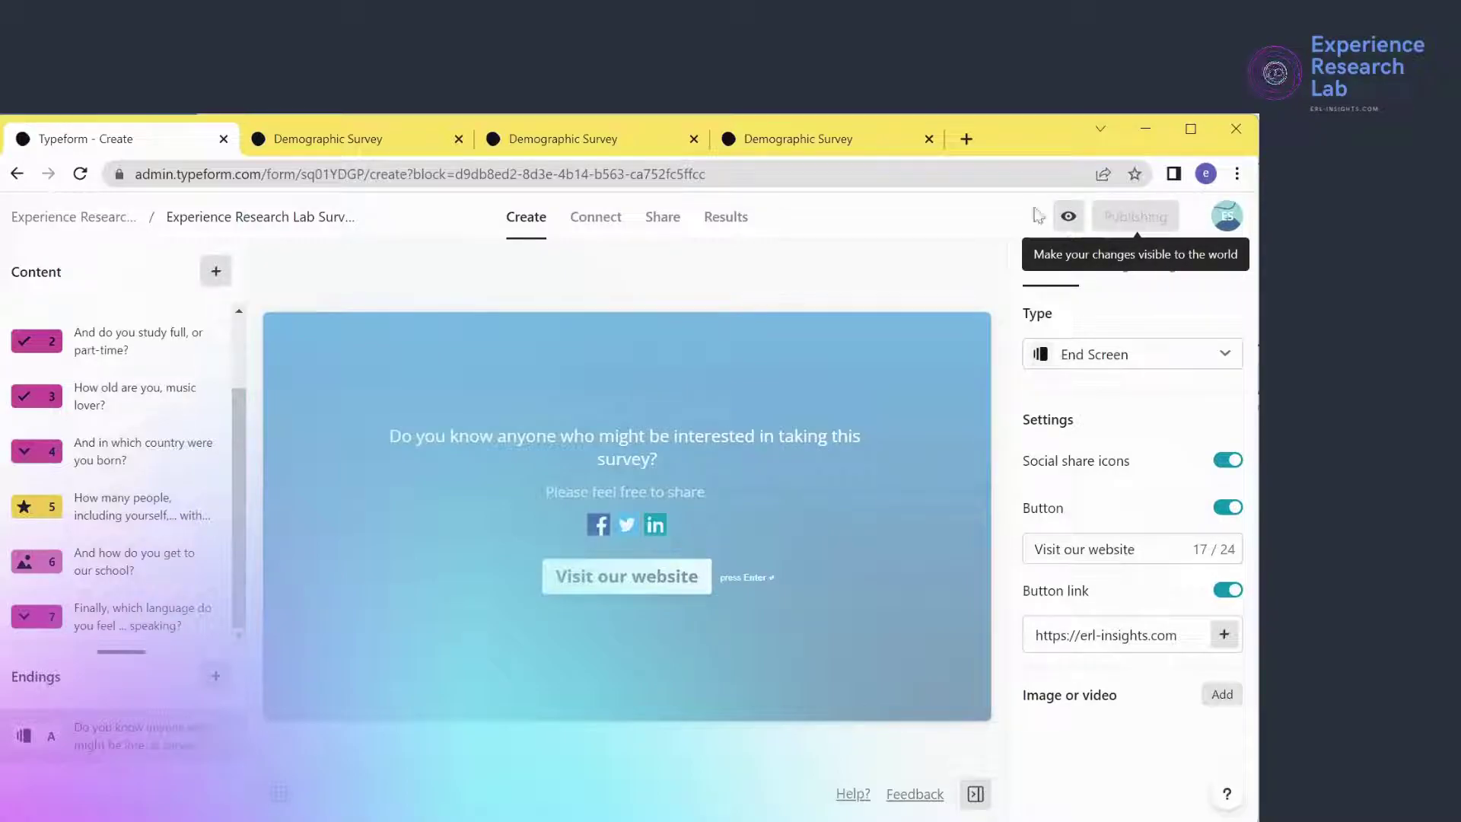
click(967, 139)
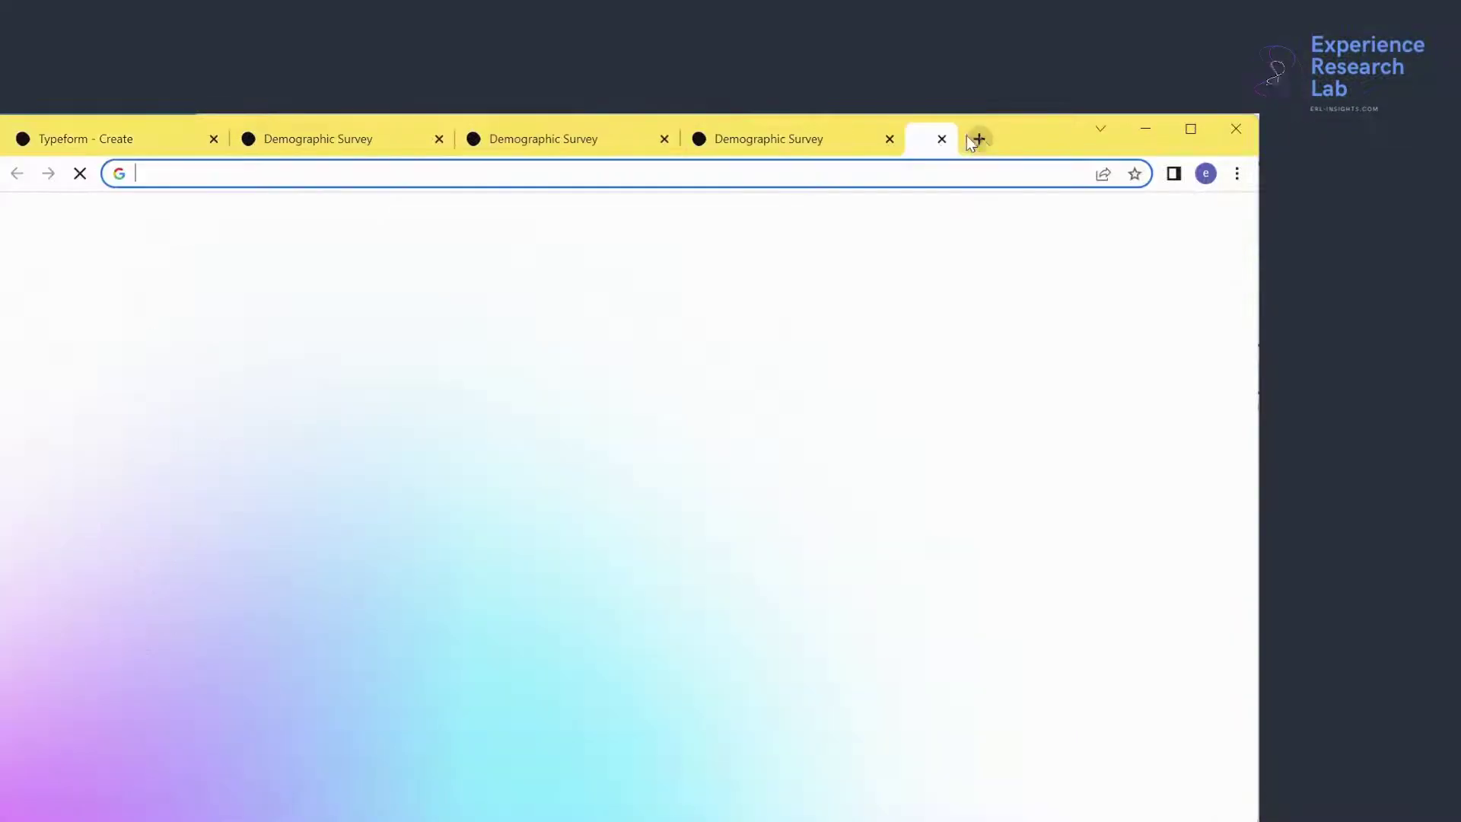
text(https://4ldii6mnke9.typeform.com/to/sq01YDGP)
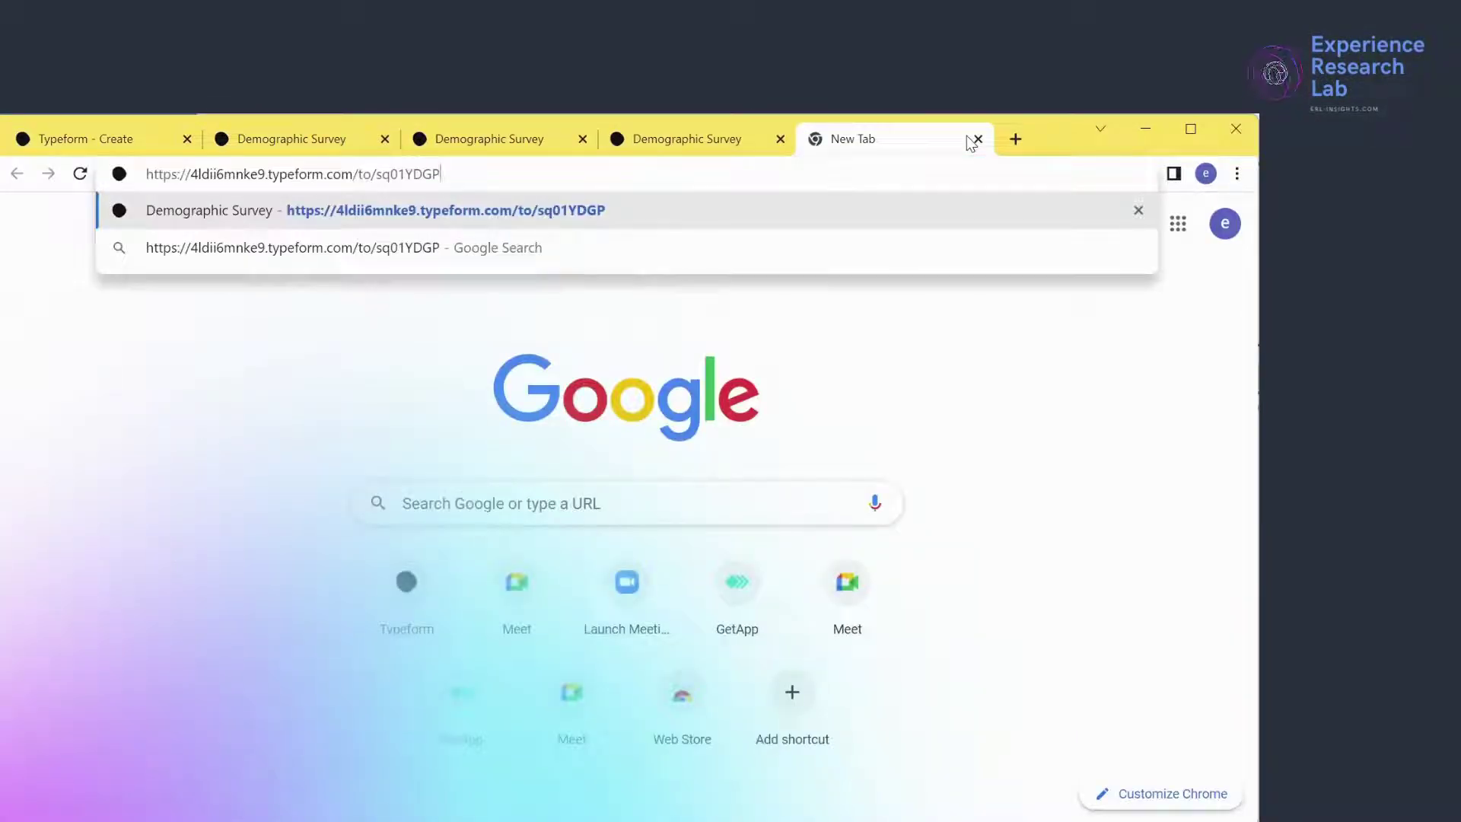
key(Return)
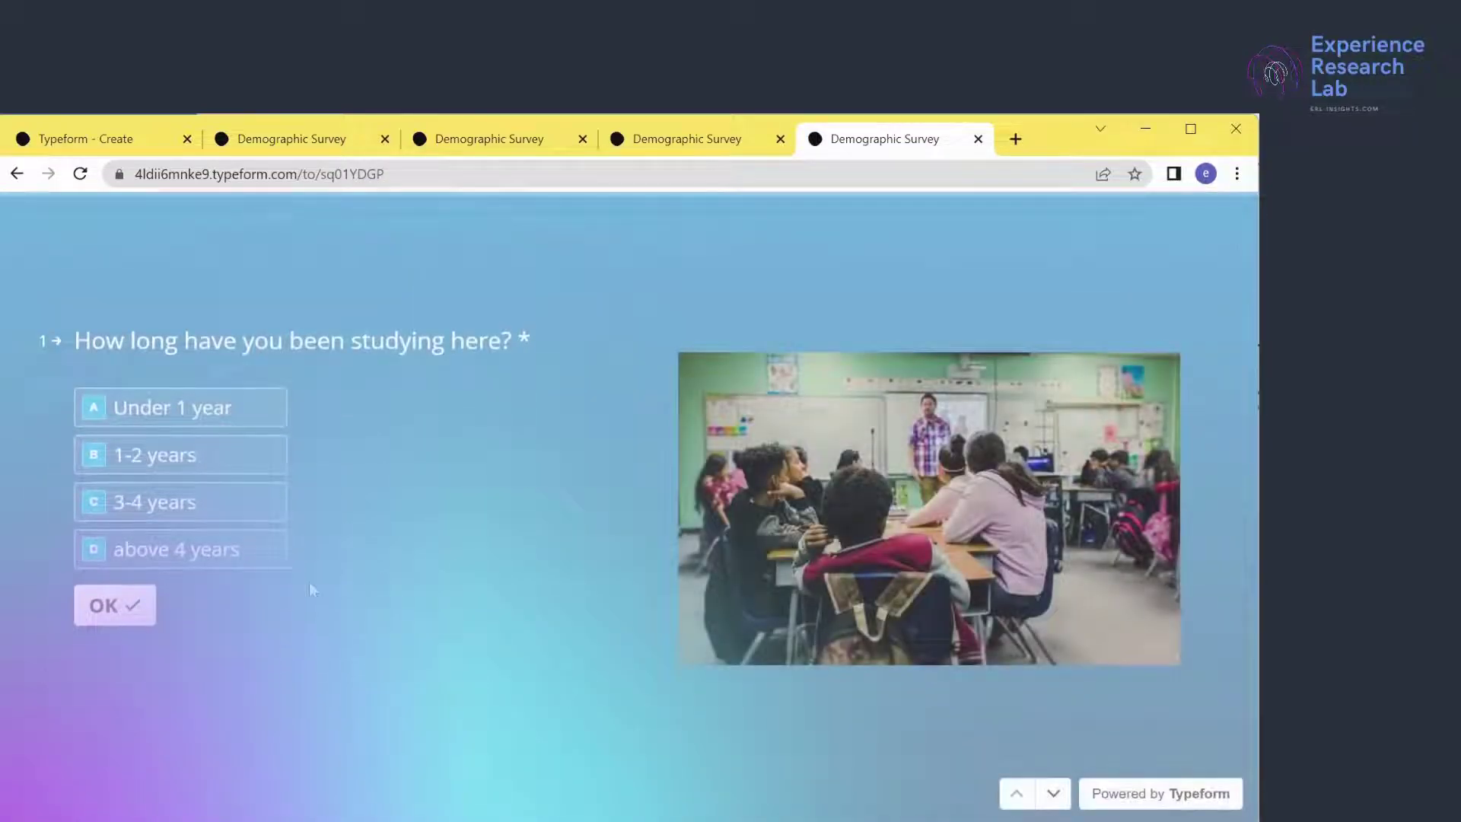
Answer the republished survey's first three questions with Under 1 year, a full- or part-time option, and 16 to 24
click(166, 406)
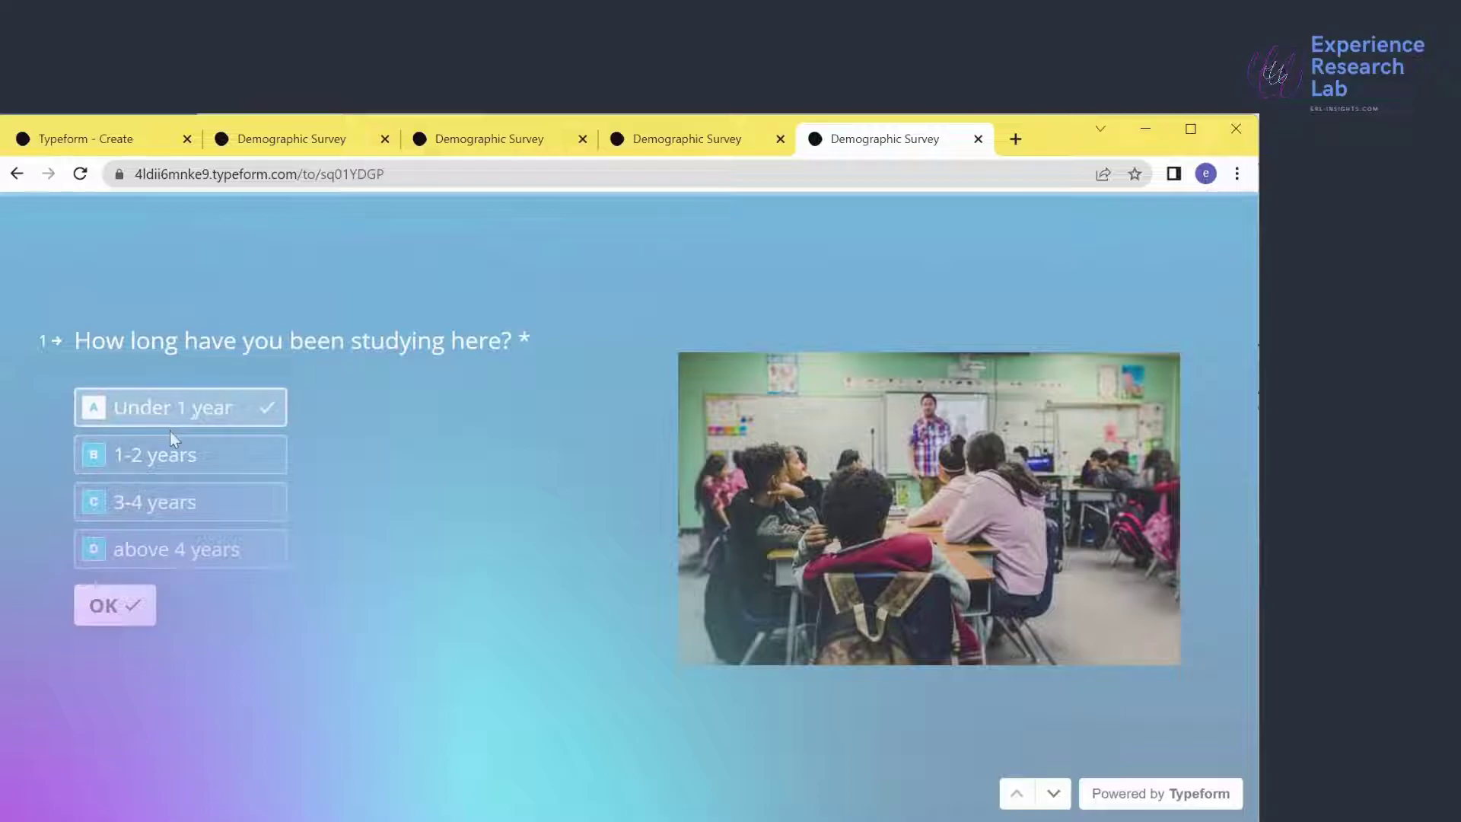
click(358, 466)
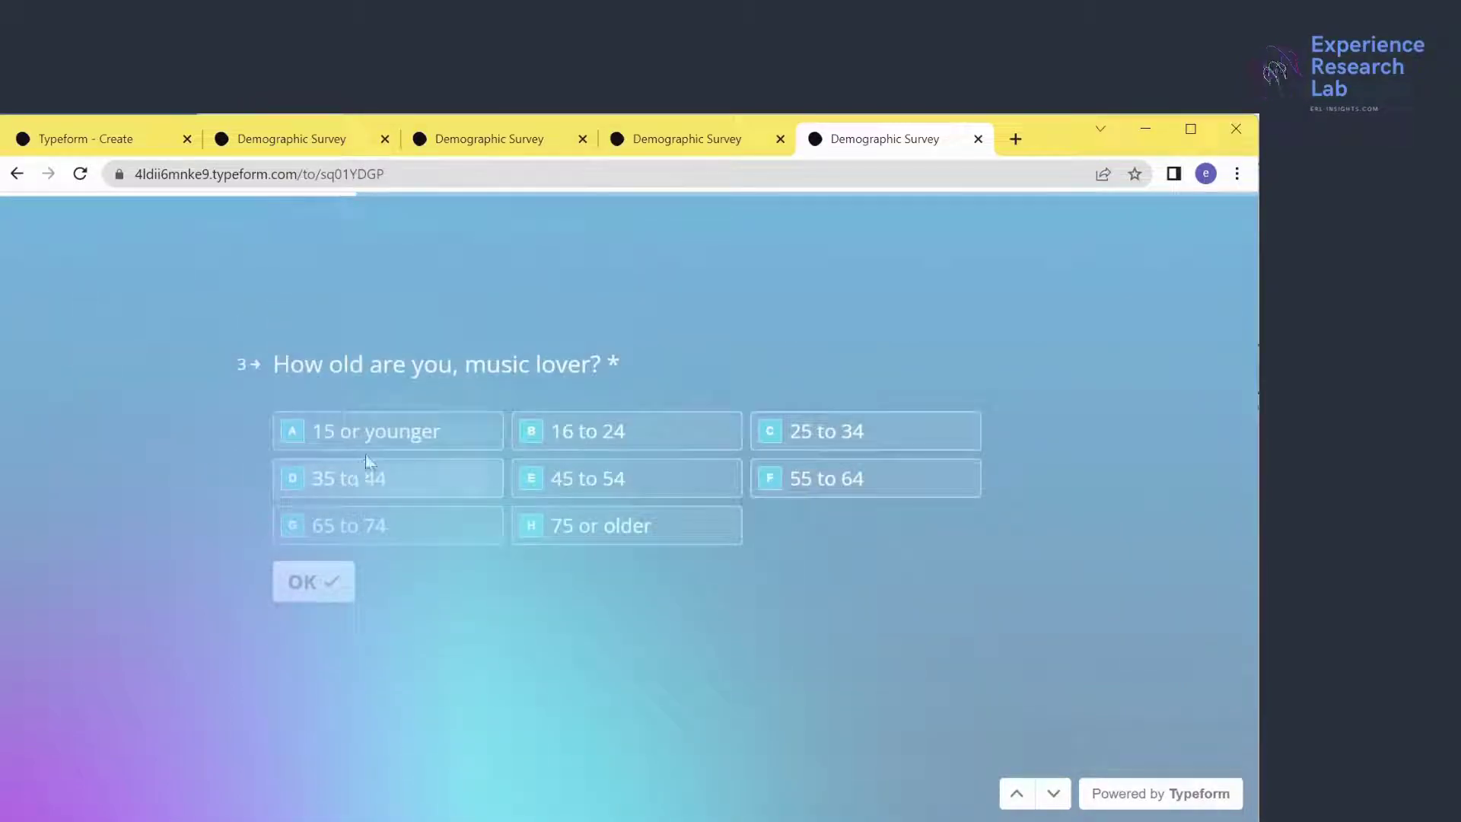
click(541, 436)
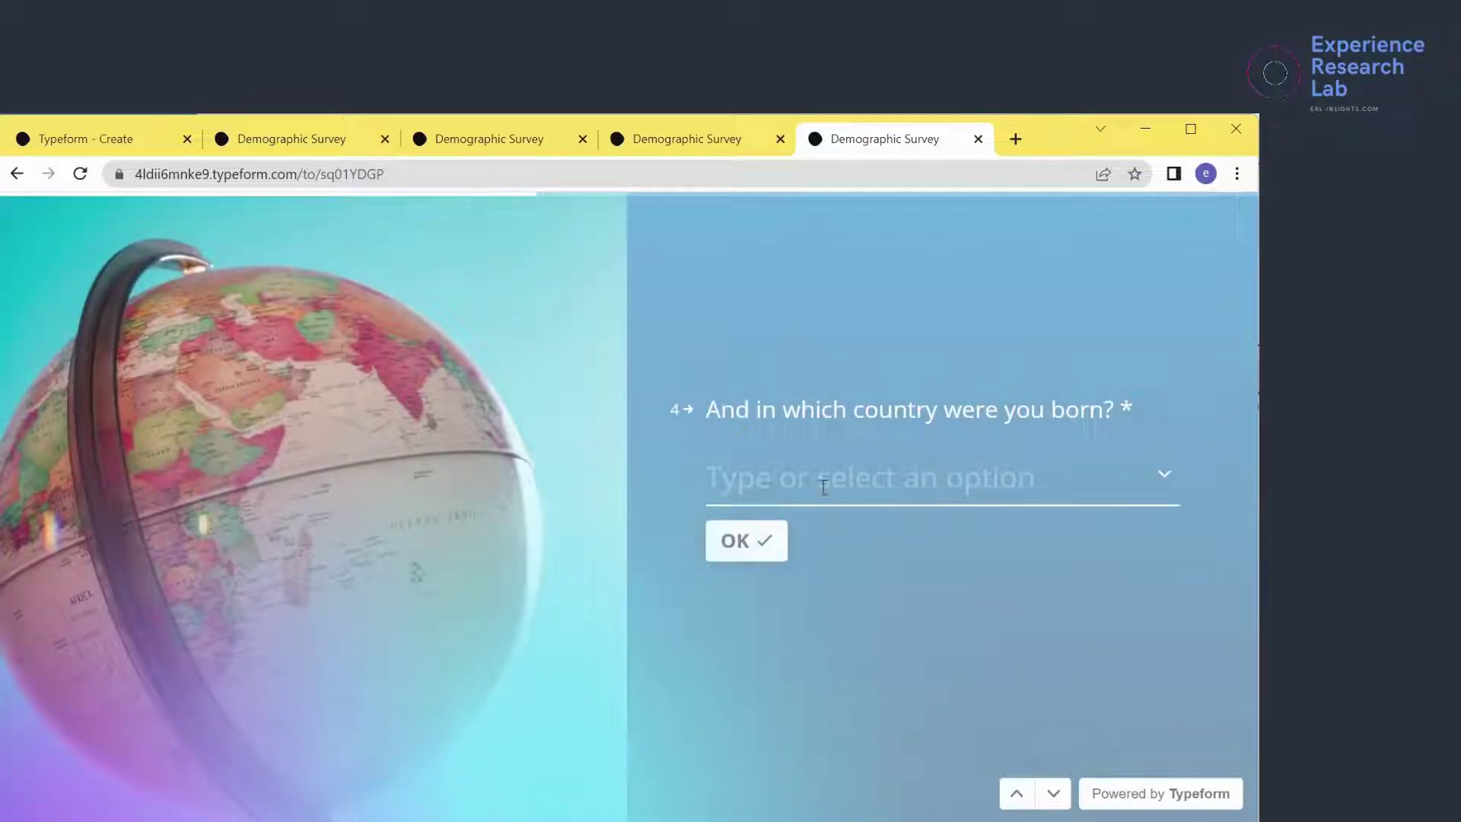
Filter the birth countries by "ind", pick one, and set the household size to 7 people
click(821, 491)
text(ind)
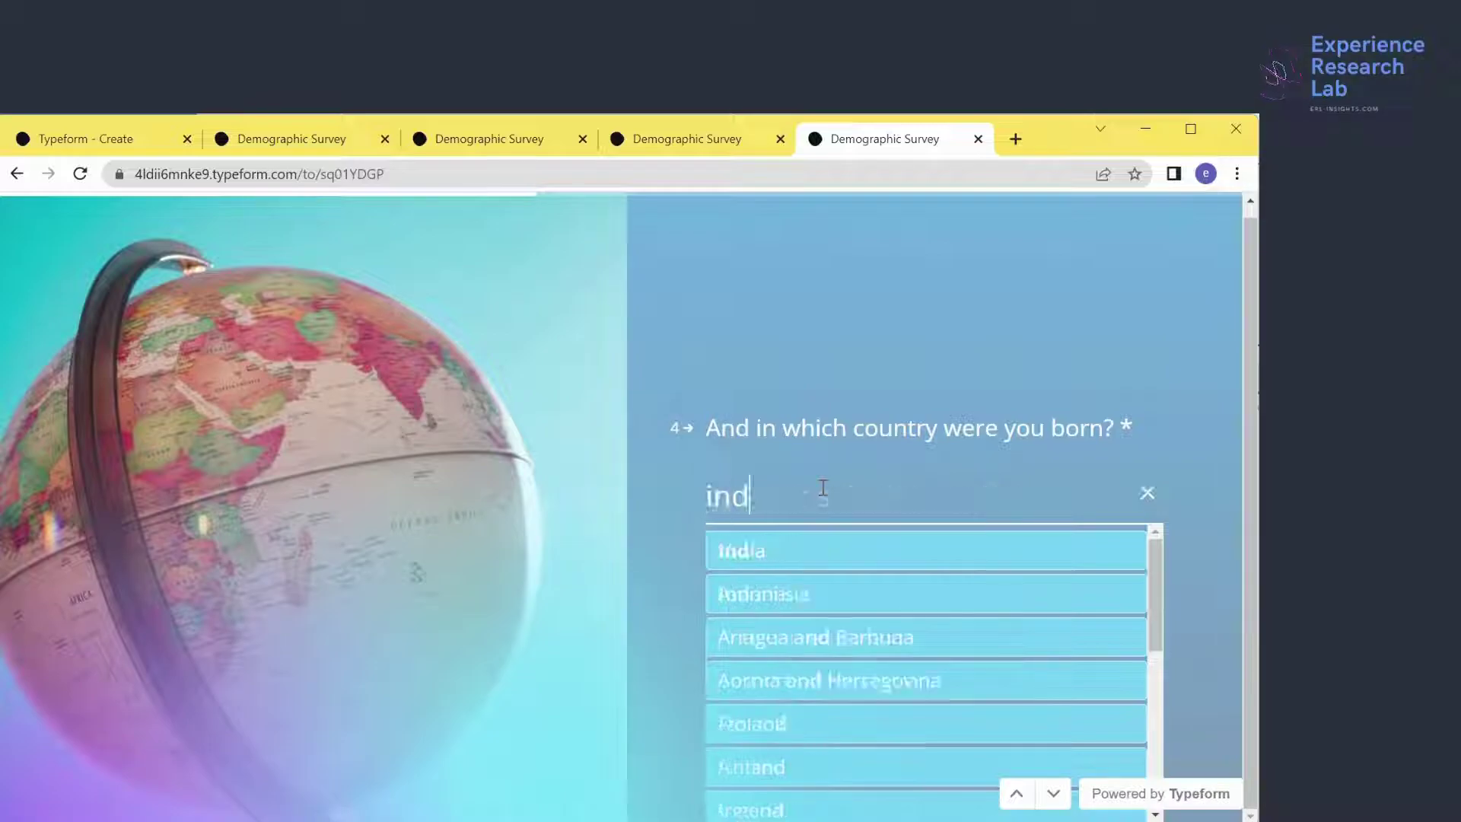
click(837, 601)
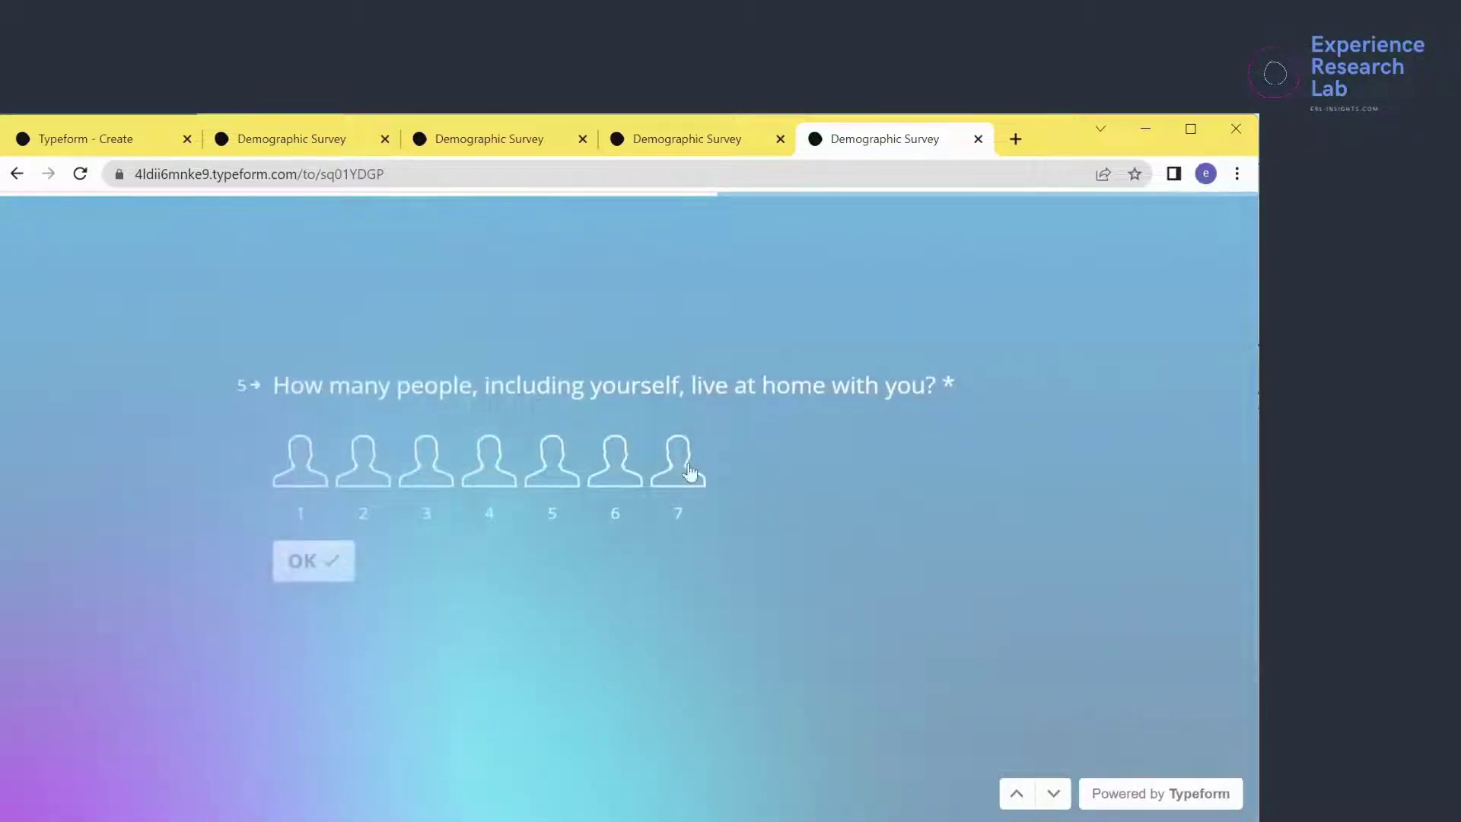
click(676, 462)
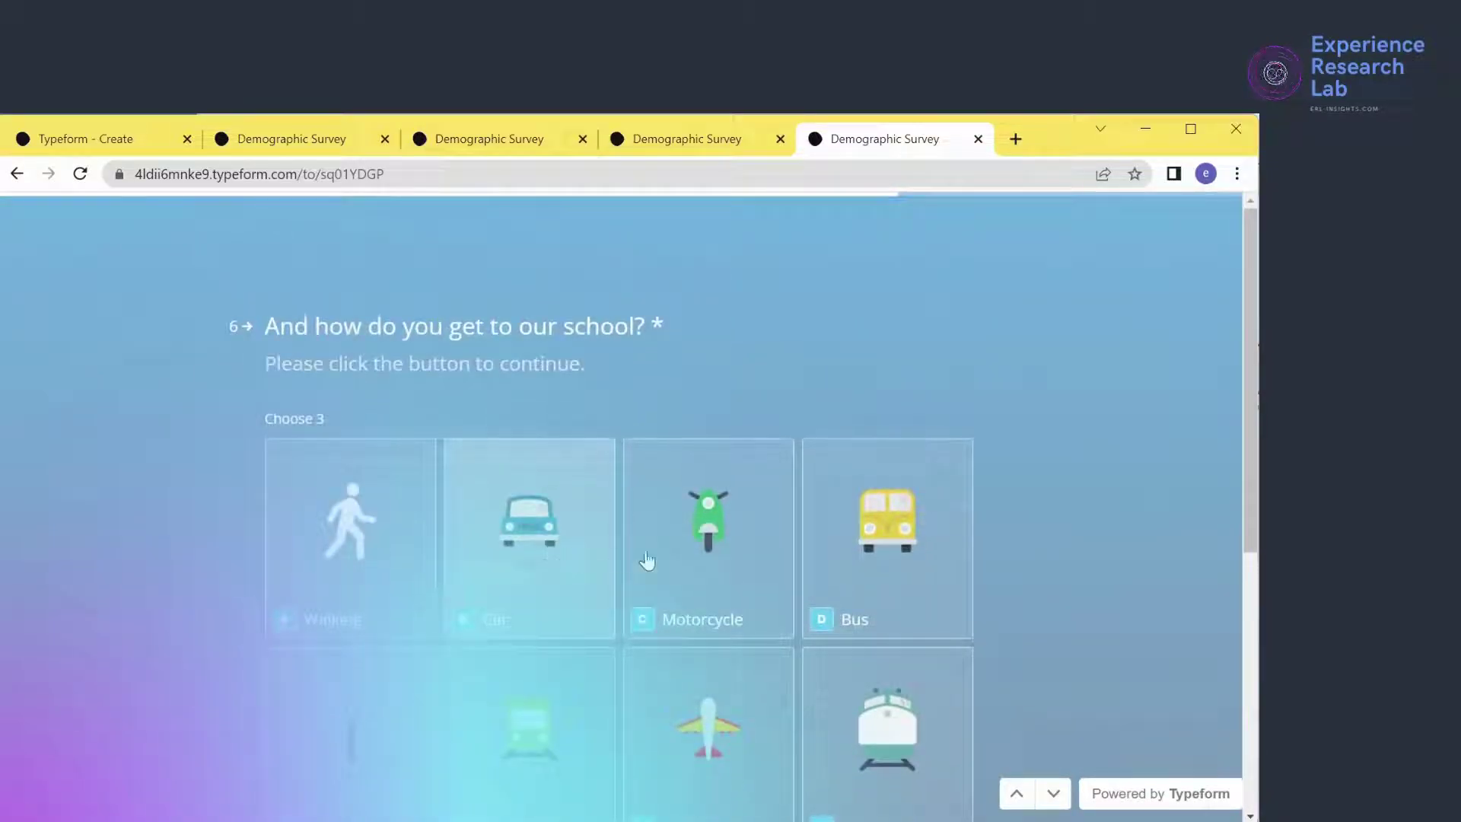
Answer the school transport question with Motorcycle, Bike and a custom option of one's own
click(709, 564)
scroll(495, 614, down, 2)
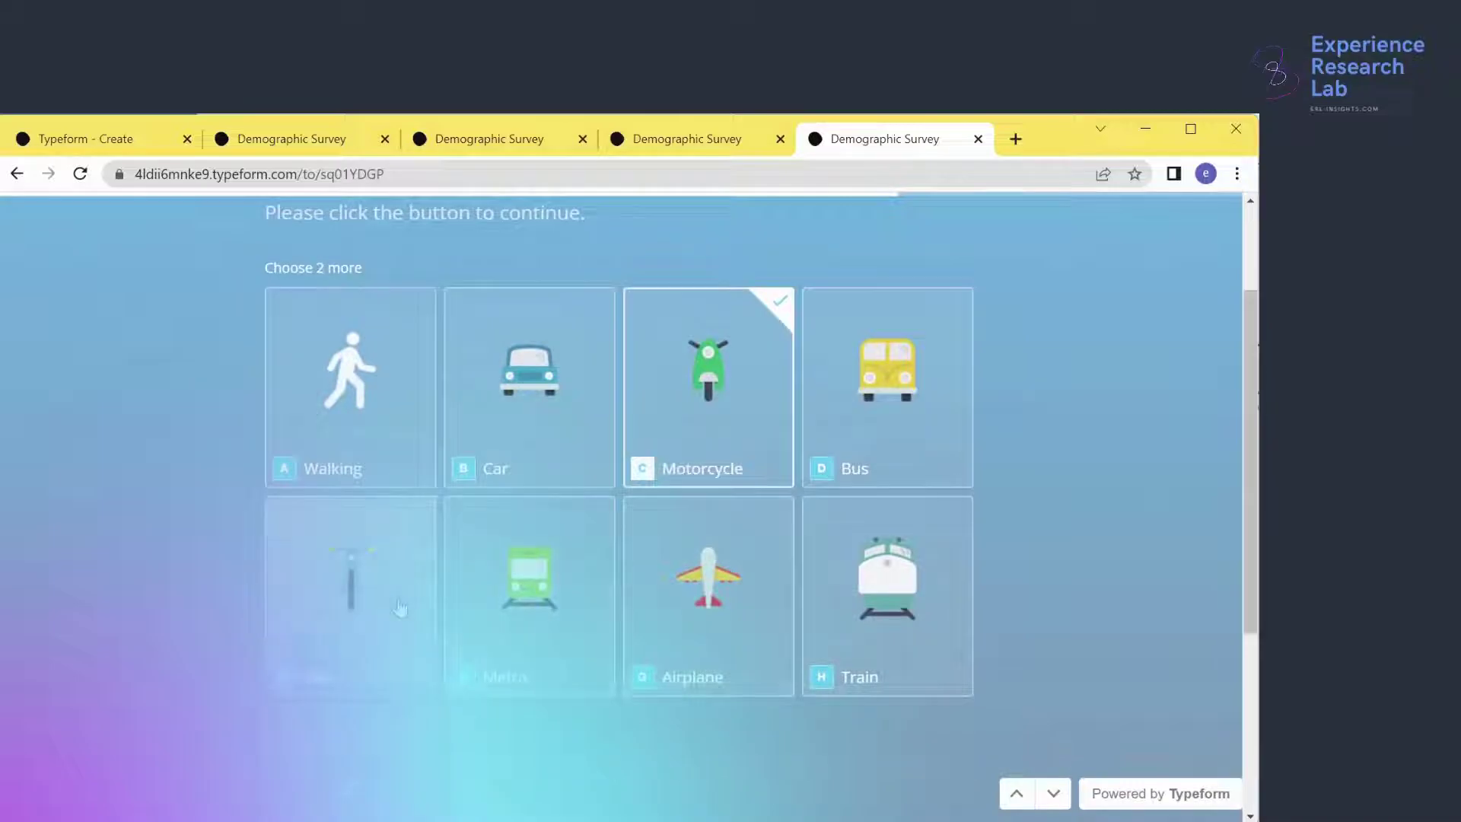
click(401, 606)
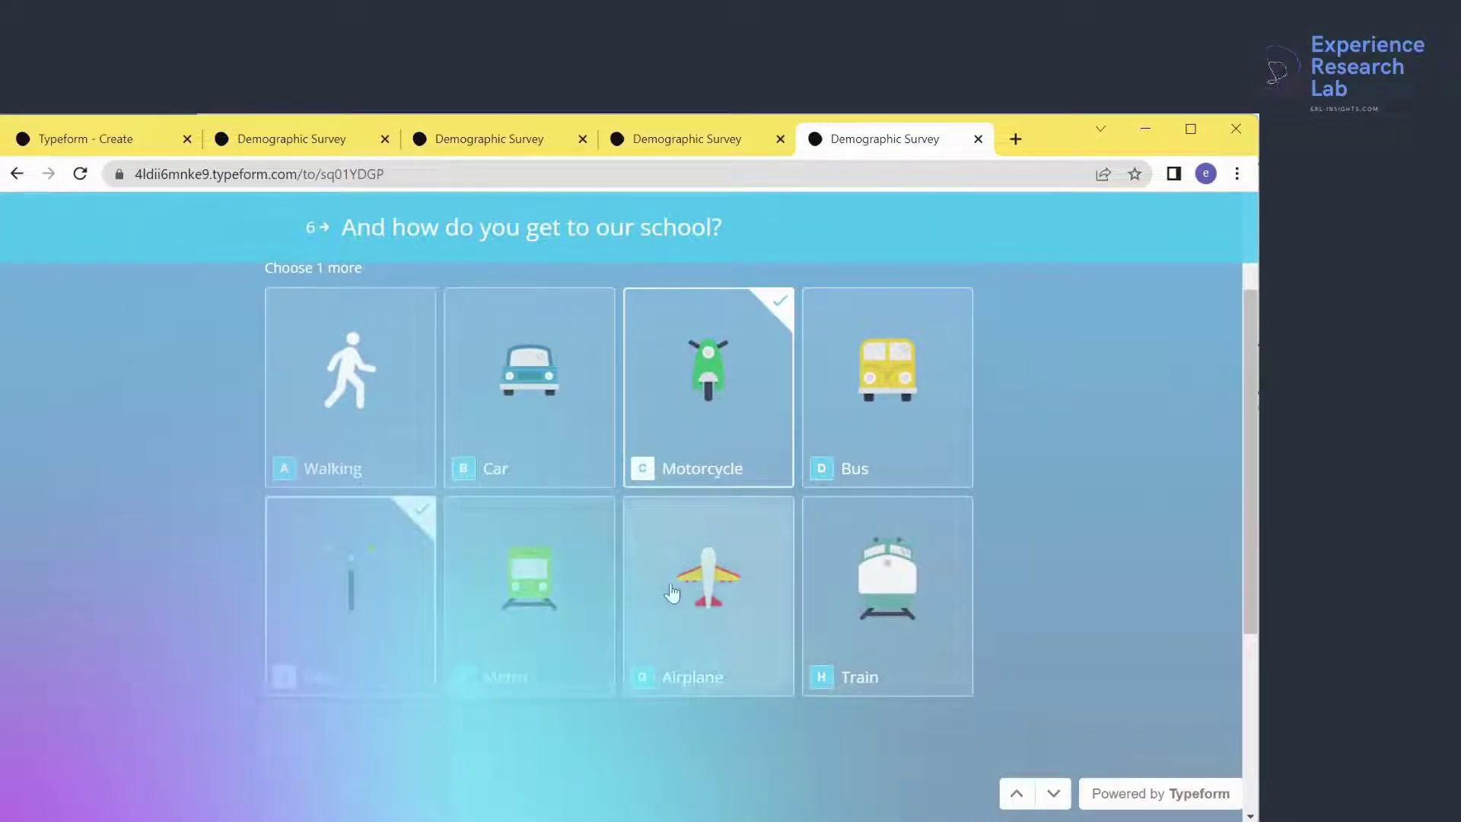
scroll(401, 607, down, 3)
click(355, 632)
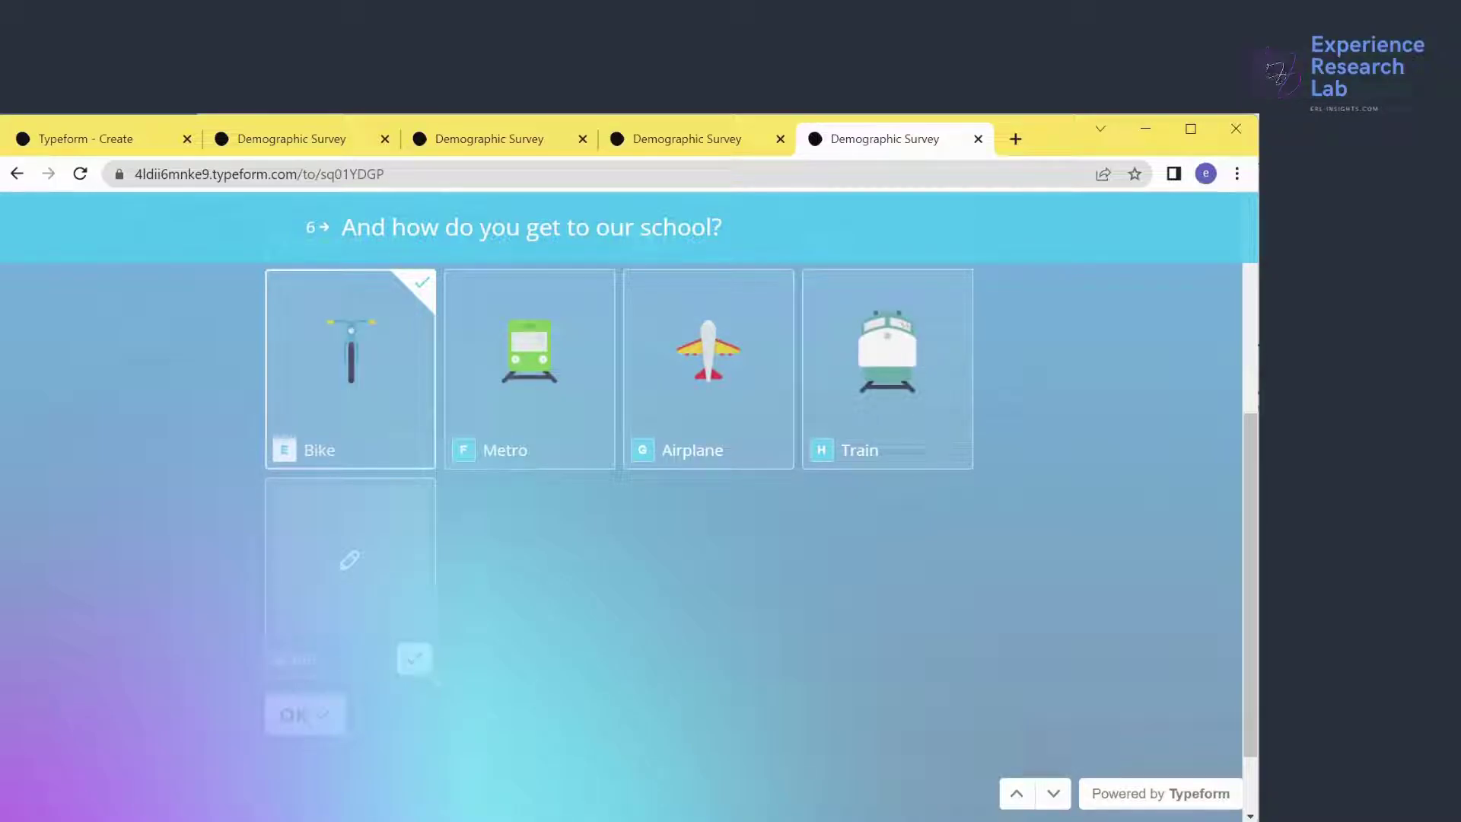
key(Return)
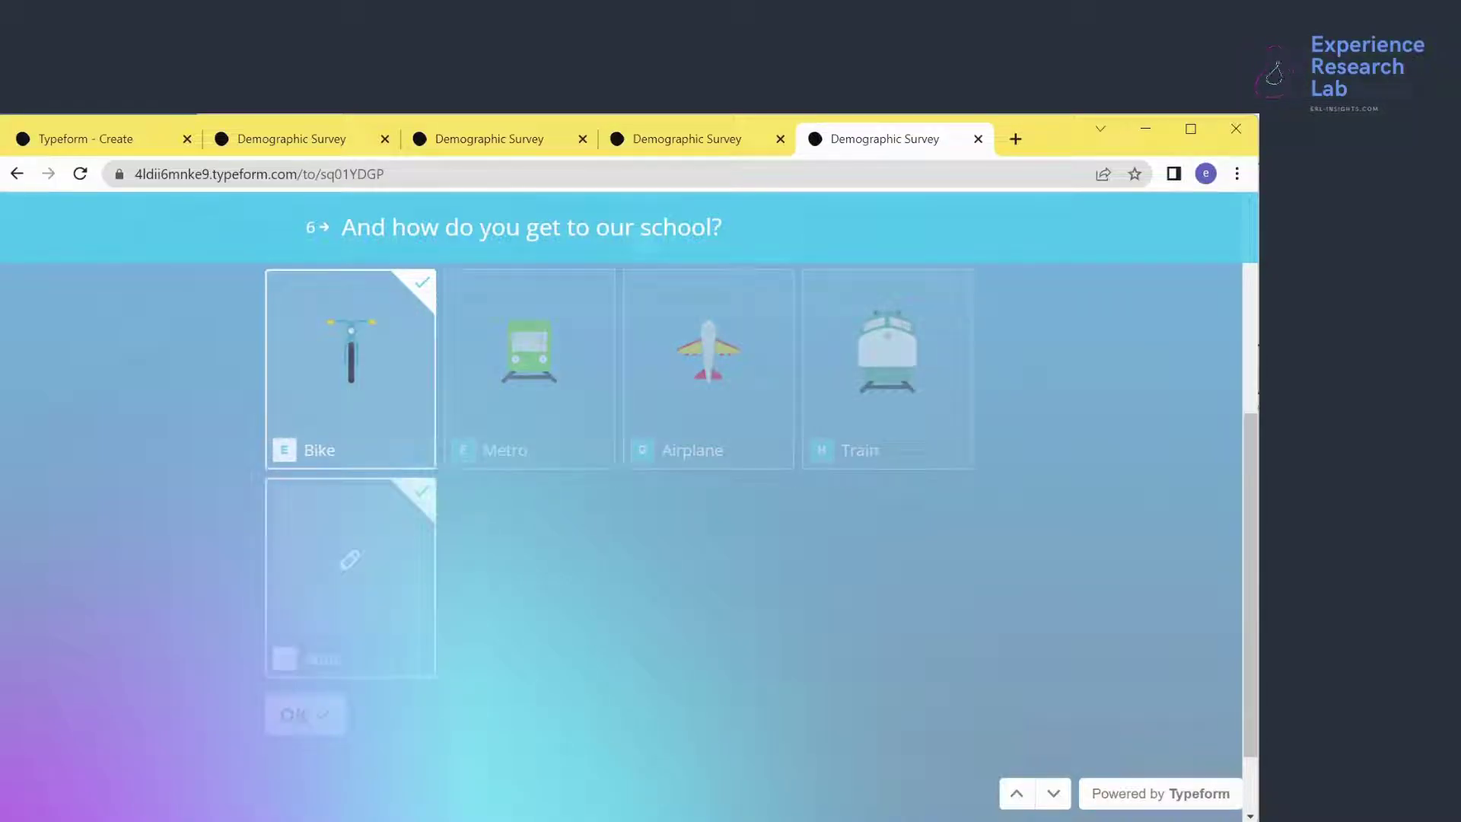
Choose English as the most comfortable language to speak and submit the survey
click(216, 518)
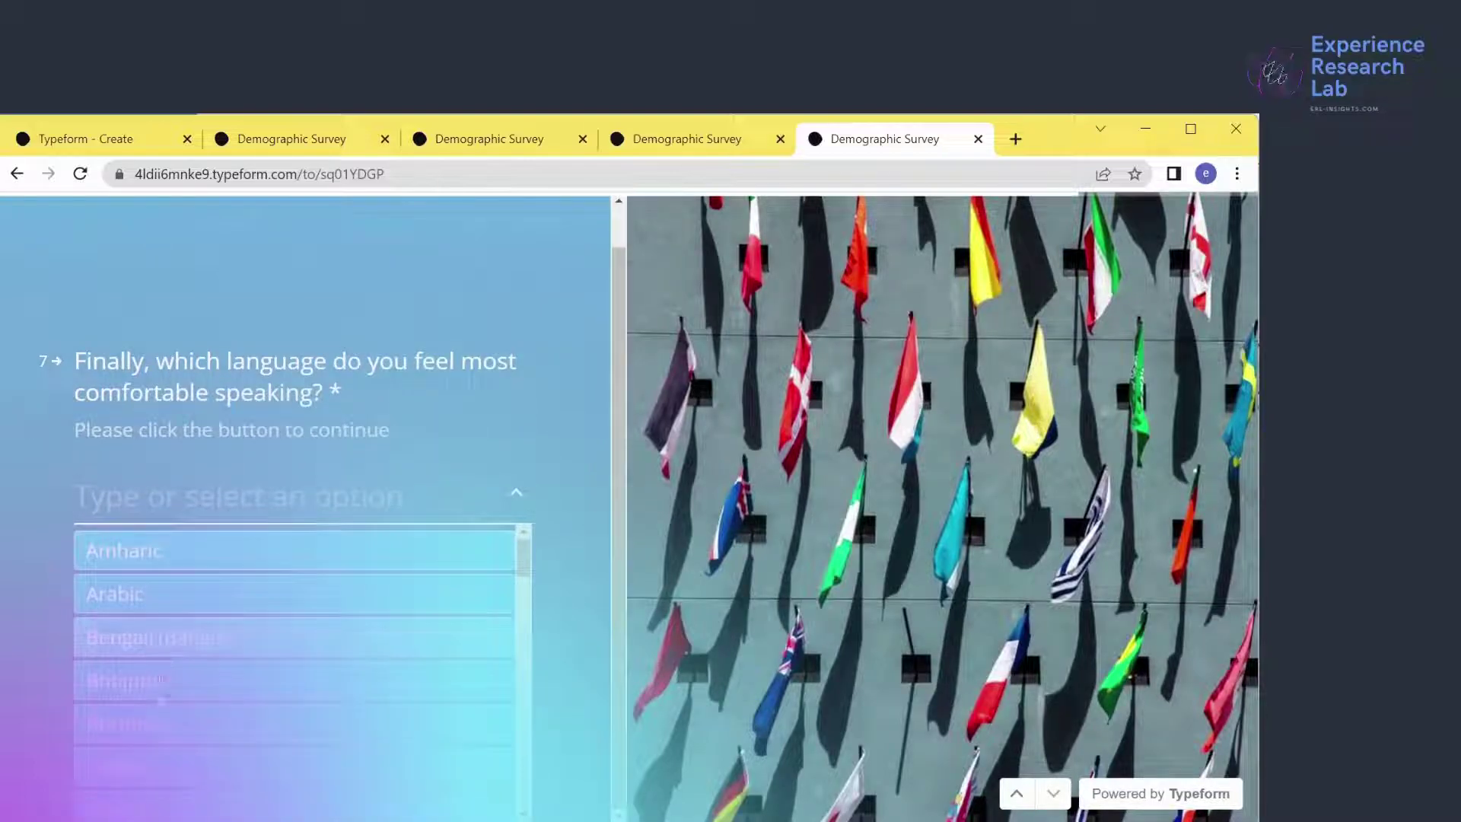
click(150, 763)
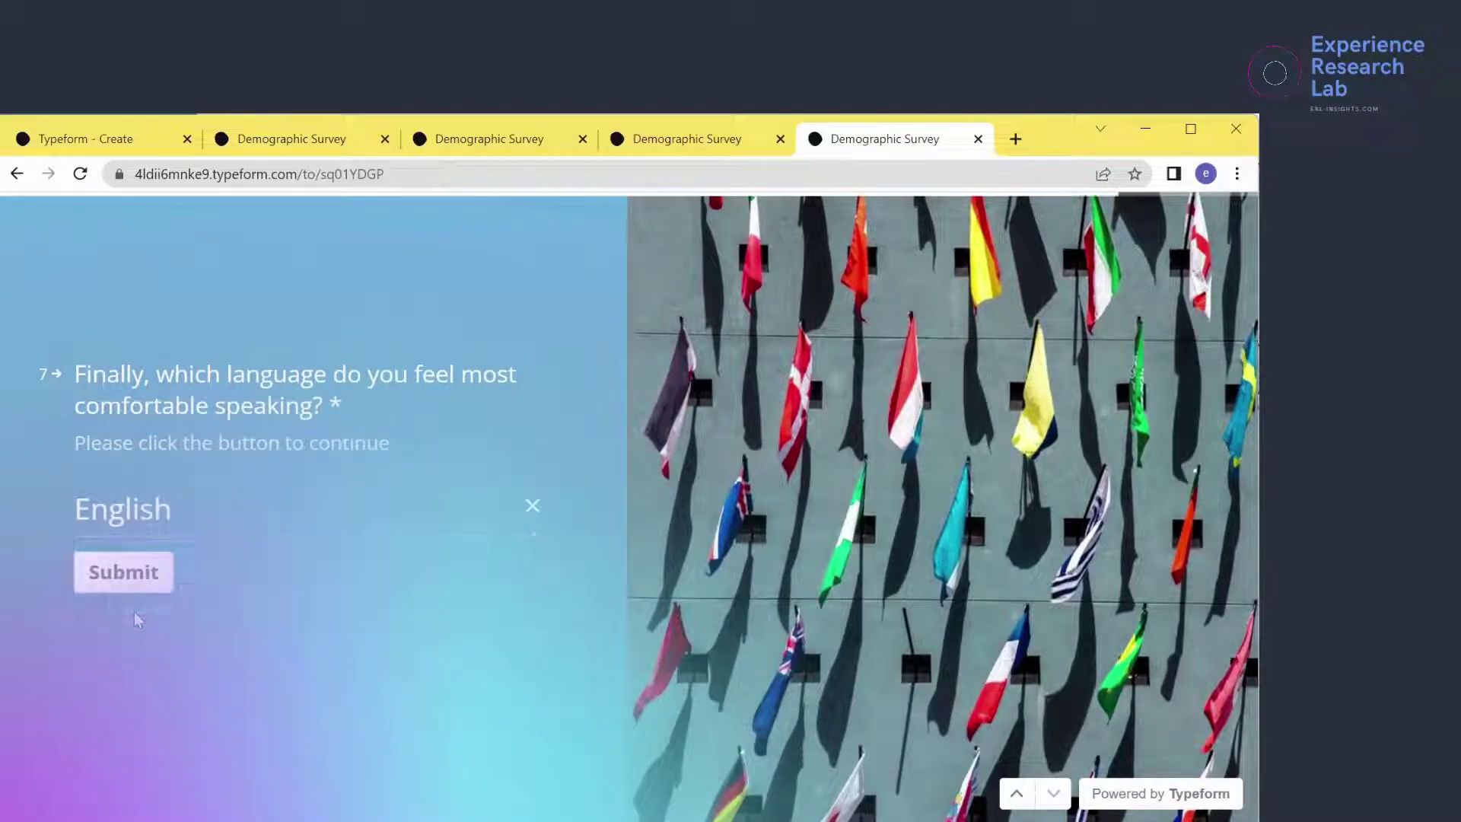
click(139, 583)
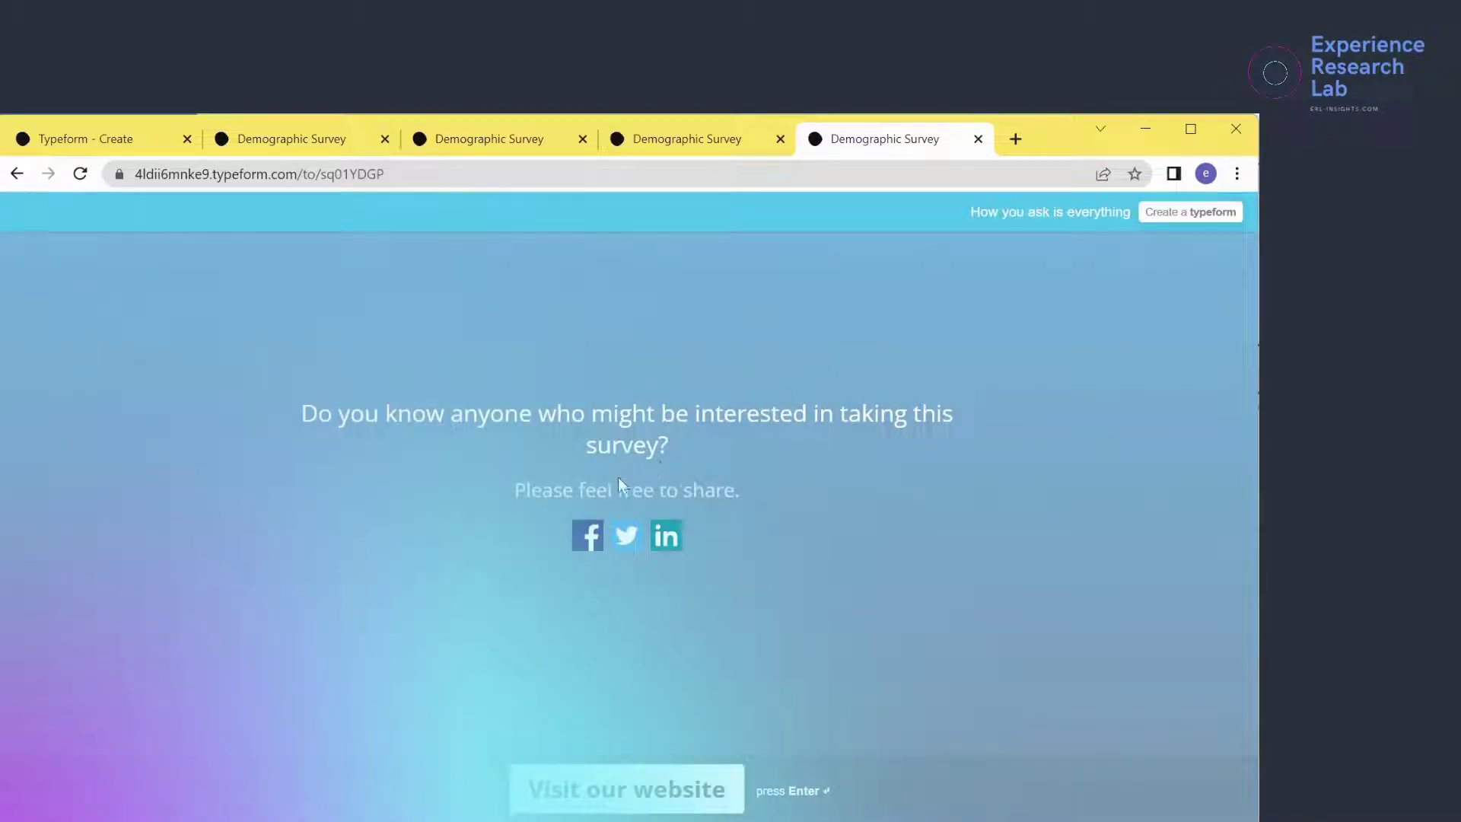
Test the end screen's Facebook, Twitter and LinkedIn share links, returning to the survey after each, and open its website link
click(593, 542)
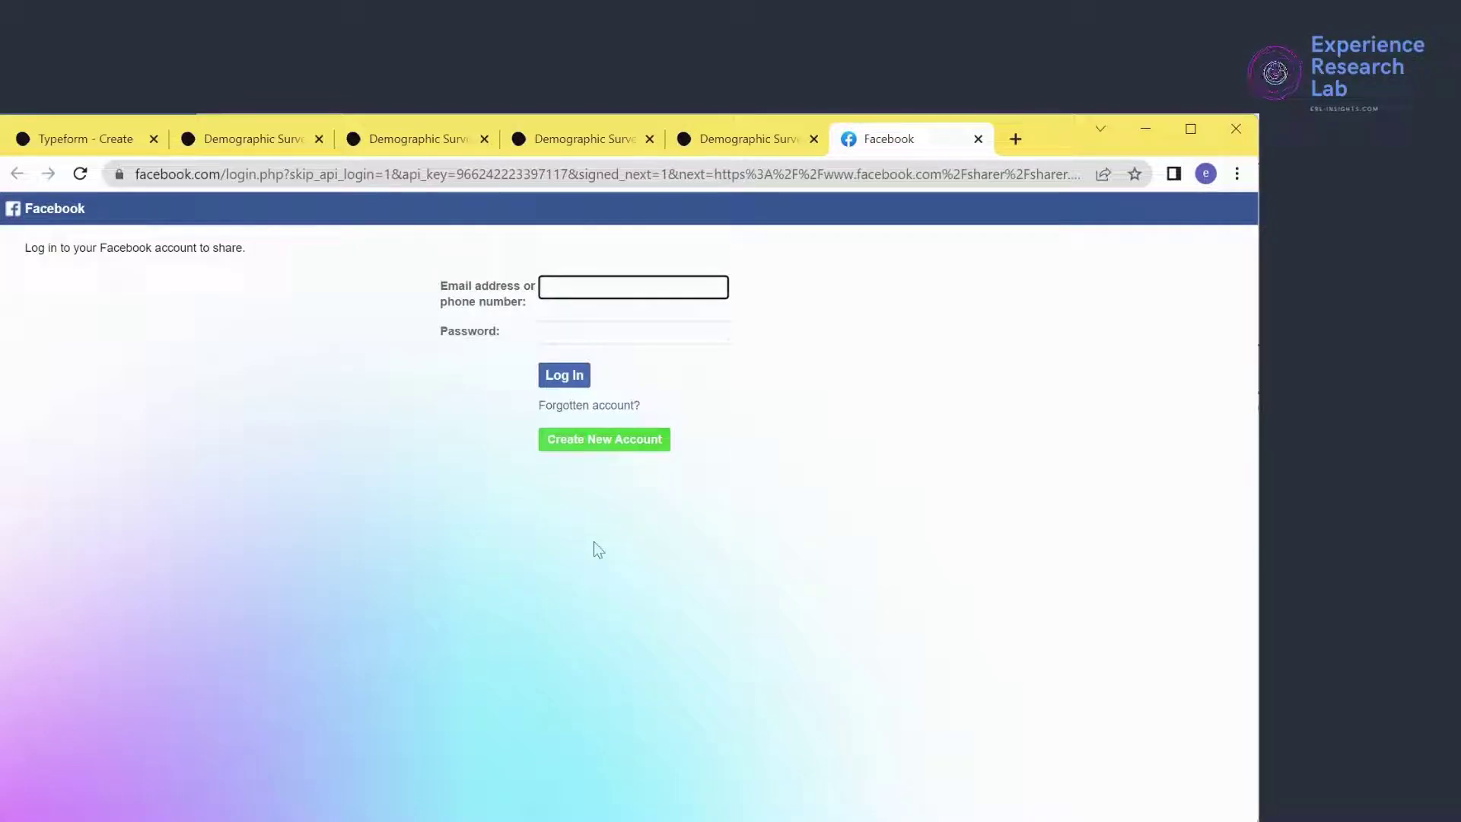
click(715, 142)
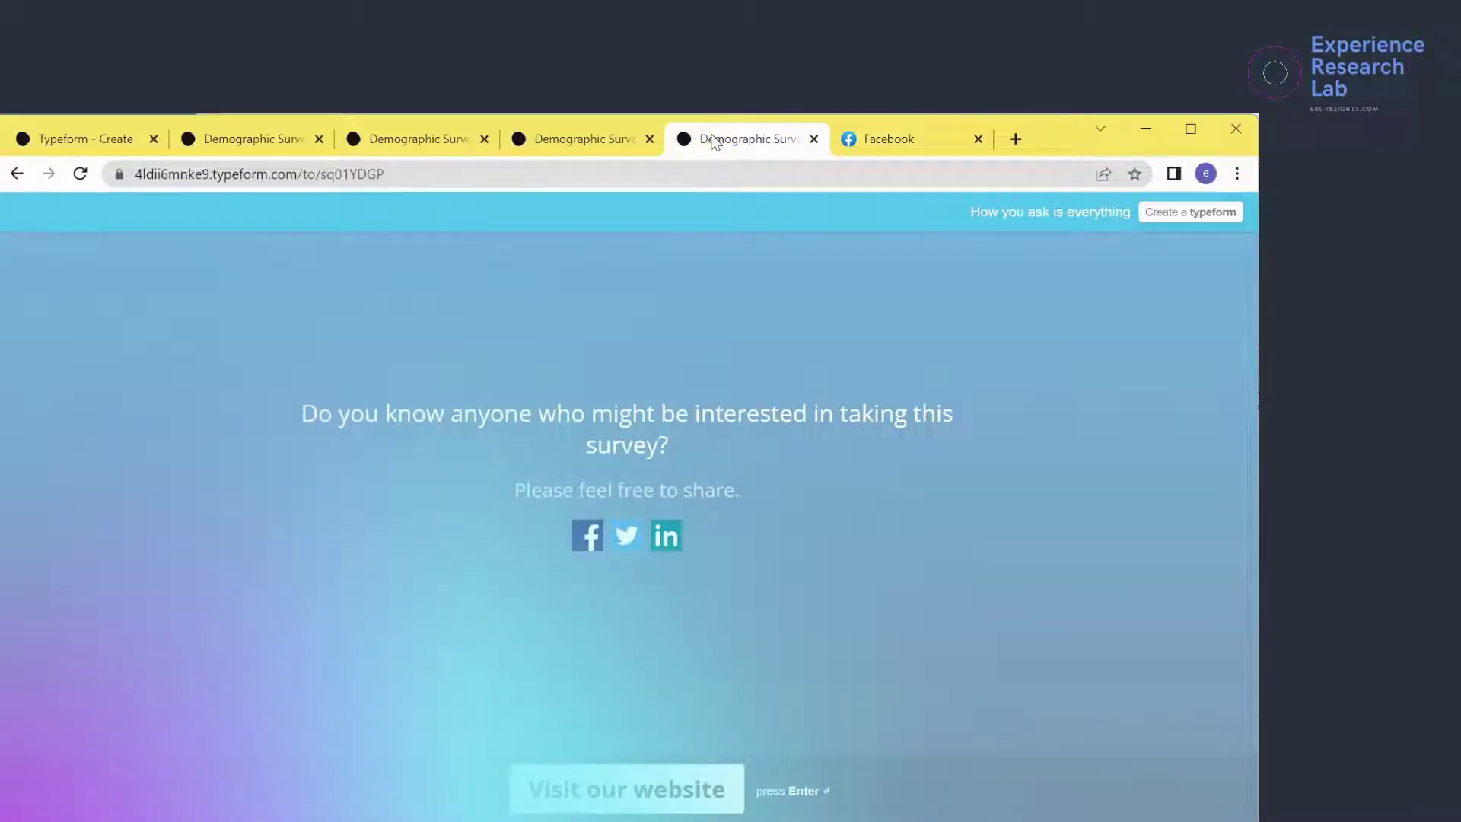
click(640, 542)
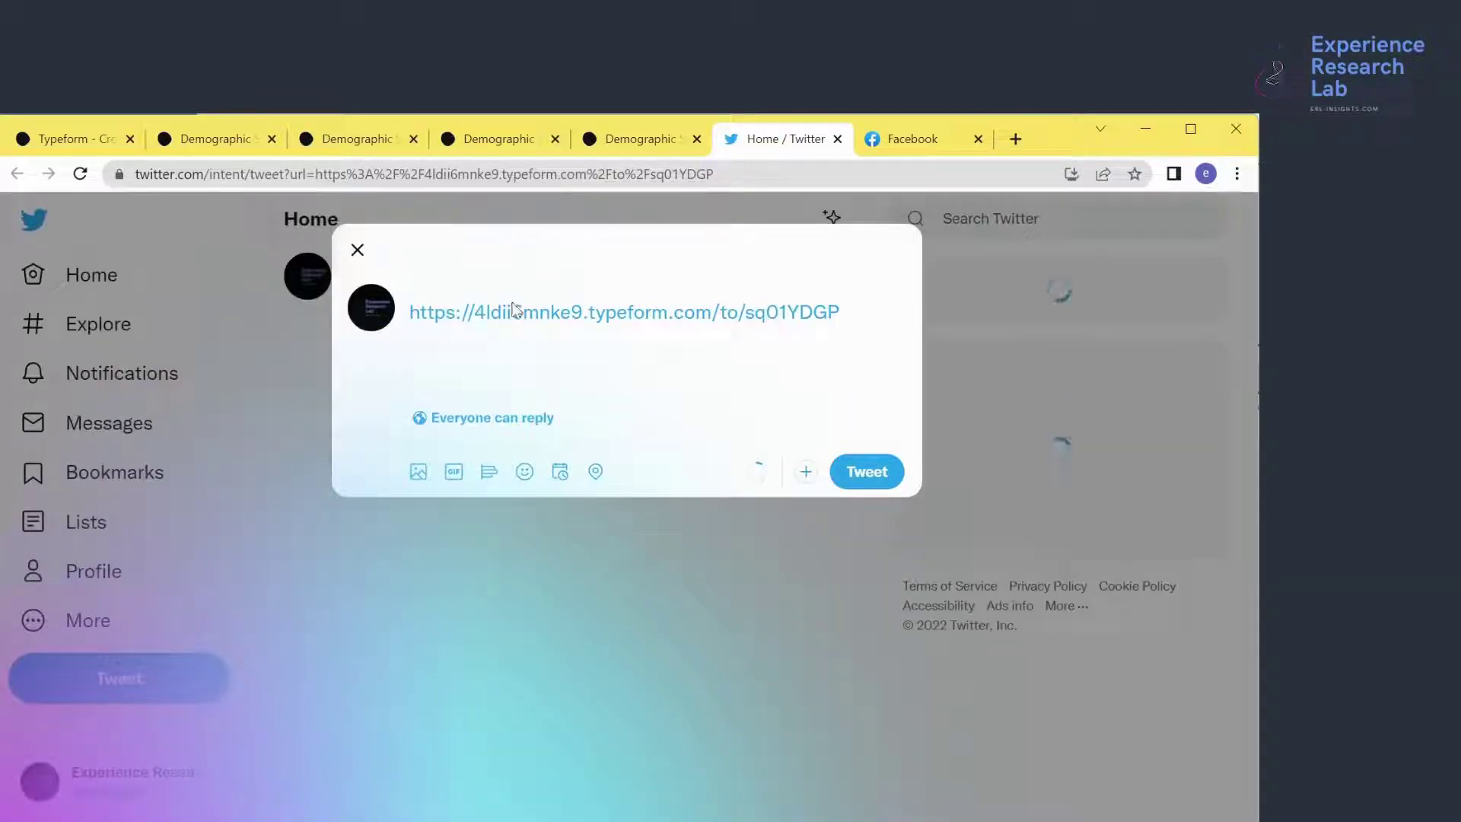
click(632, 139)
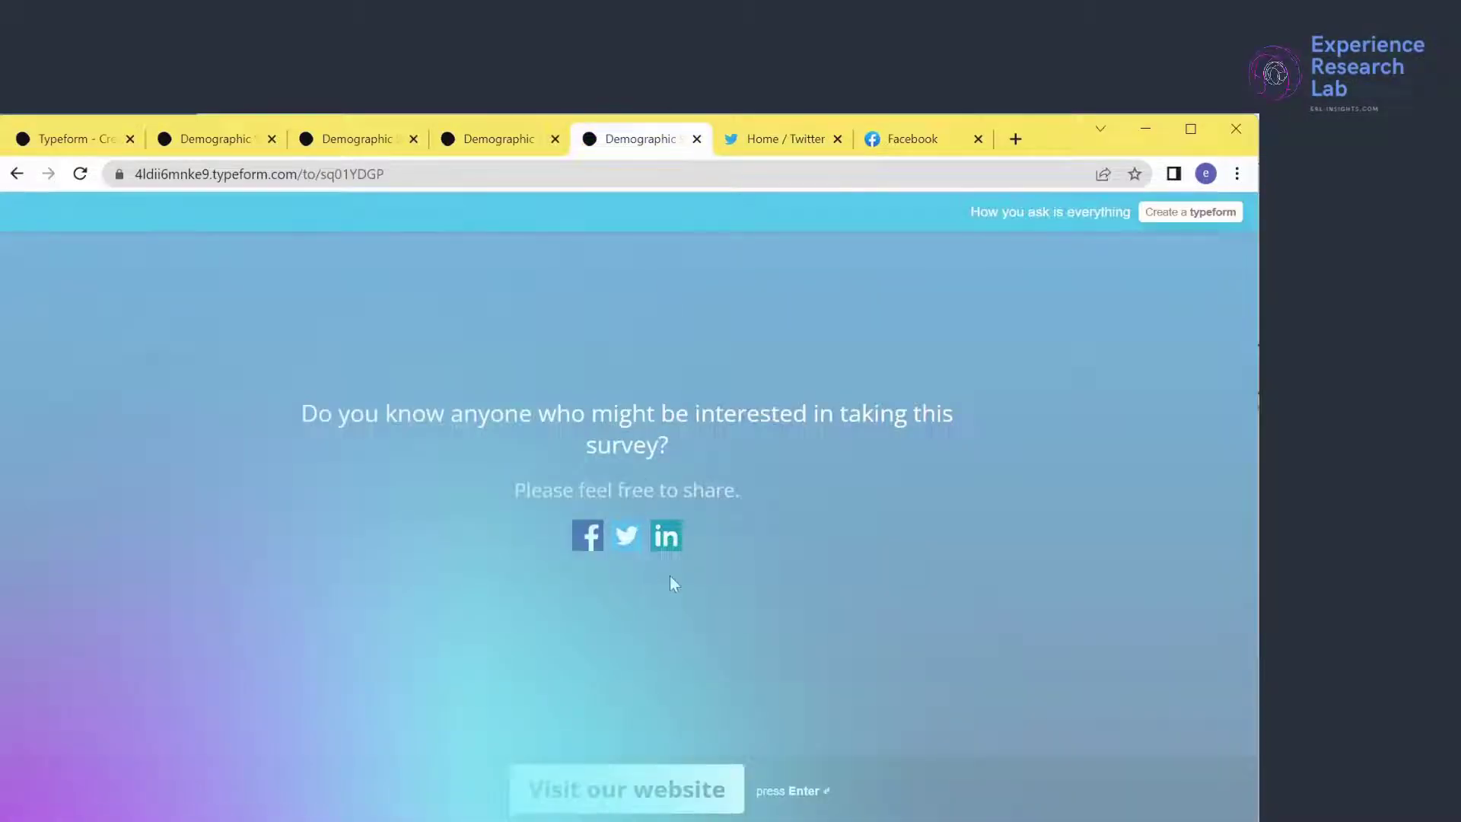
click(667, 536)
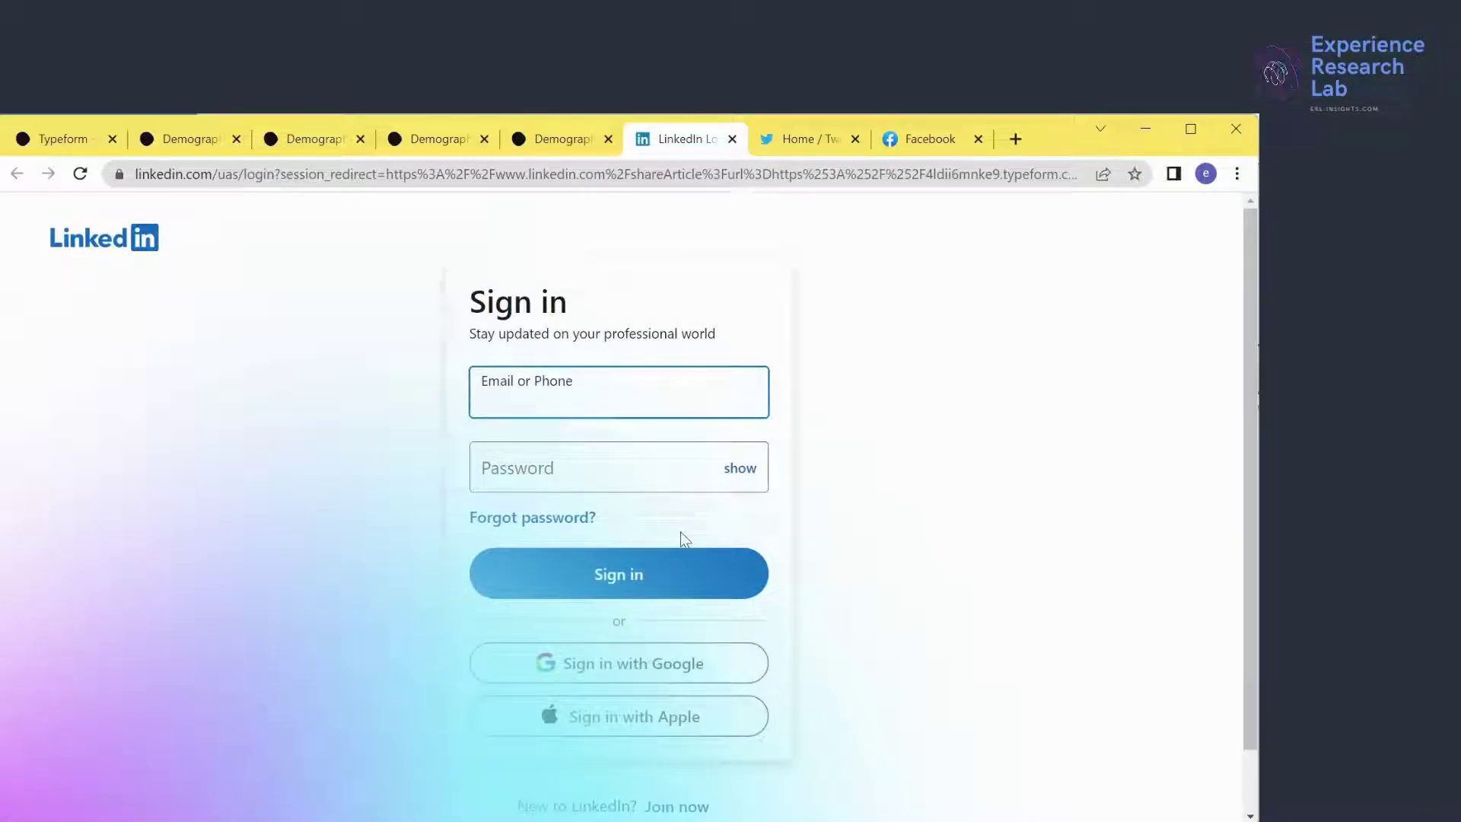
click(562, 139)
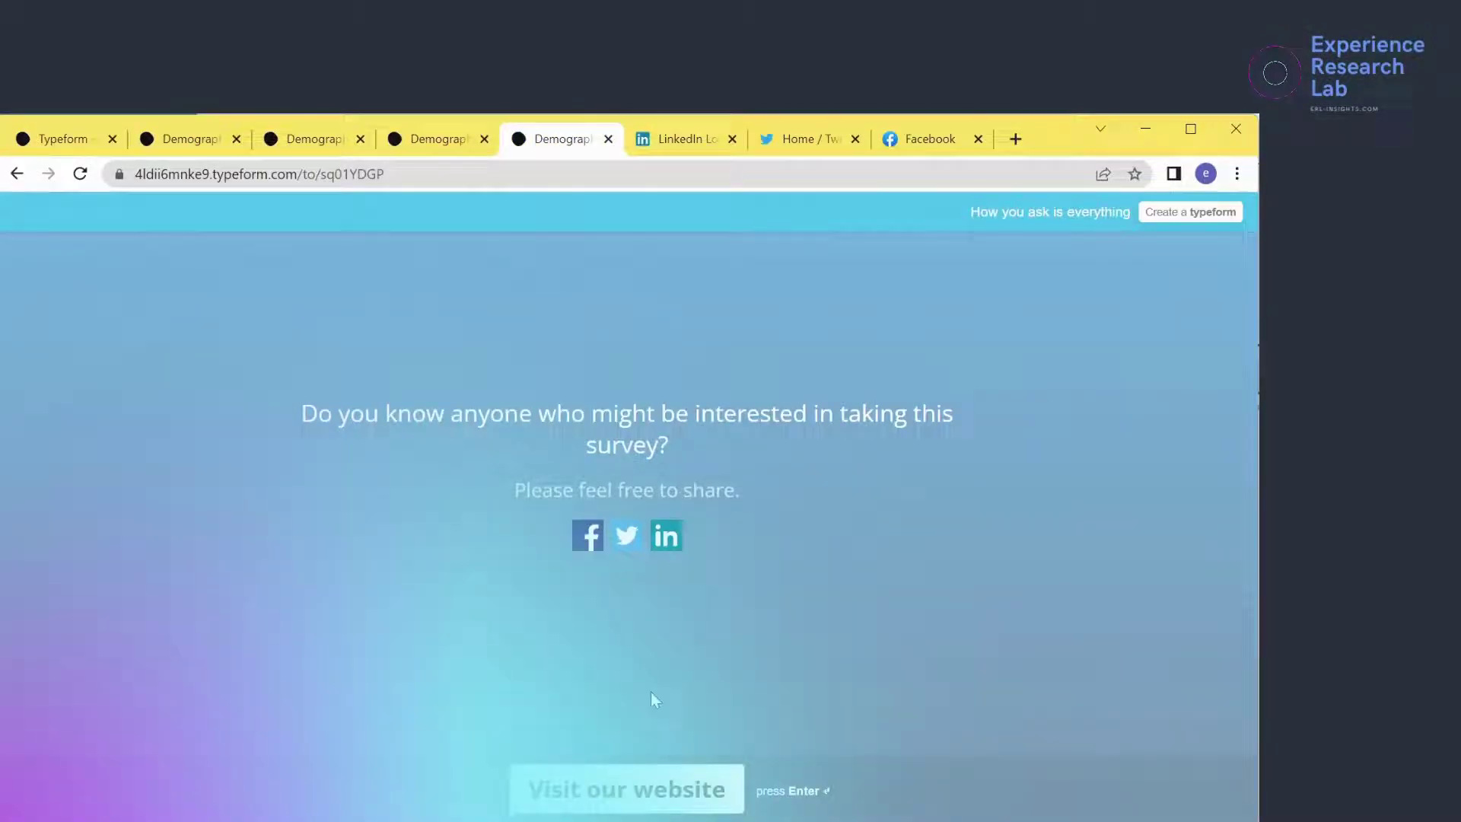
click(645, 801)
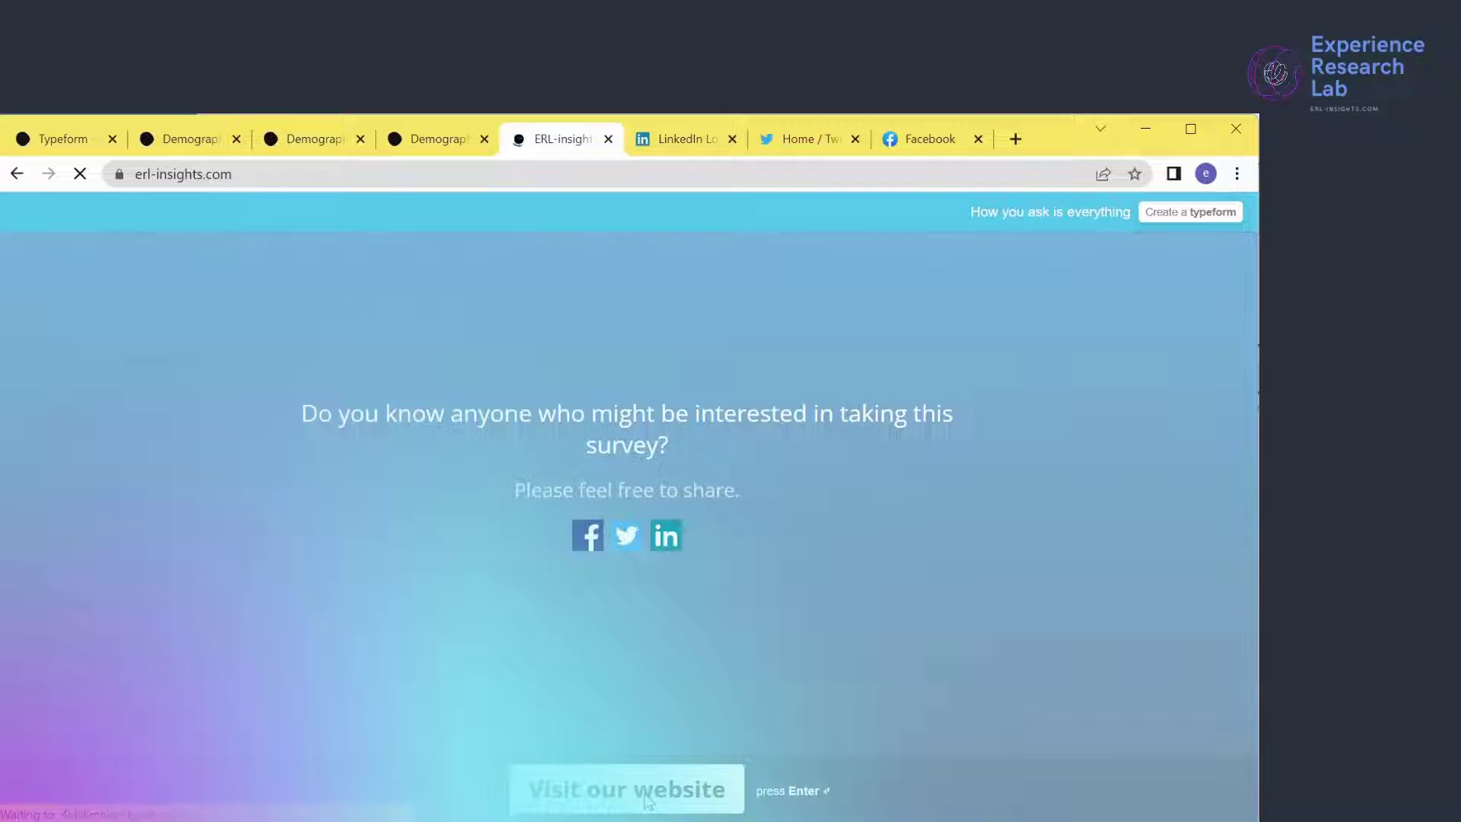